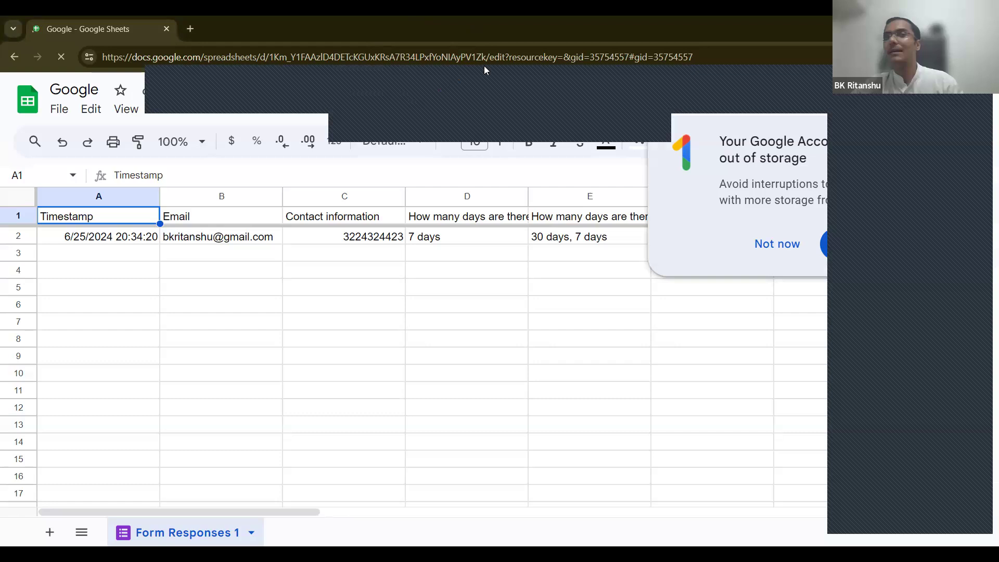
Step: Maximize Chrome, dismiss the Google One storage popup, and return to the Sheets home page
drag(487, 29, 486, 146)
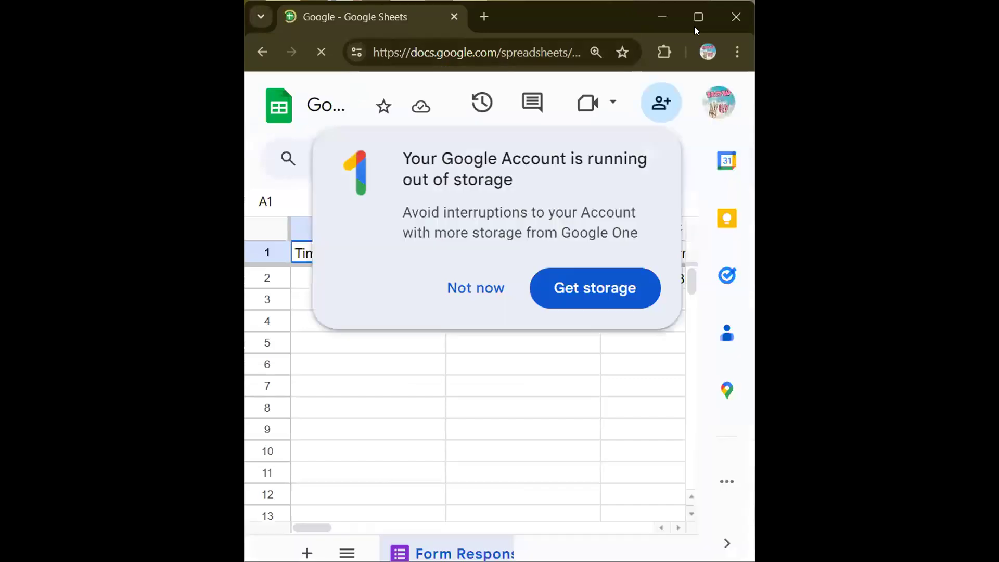
key(super+Up)
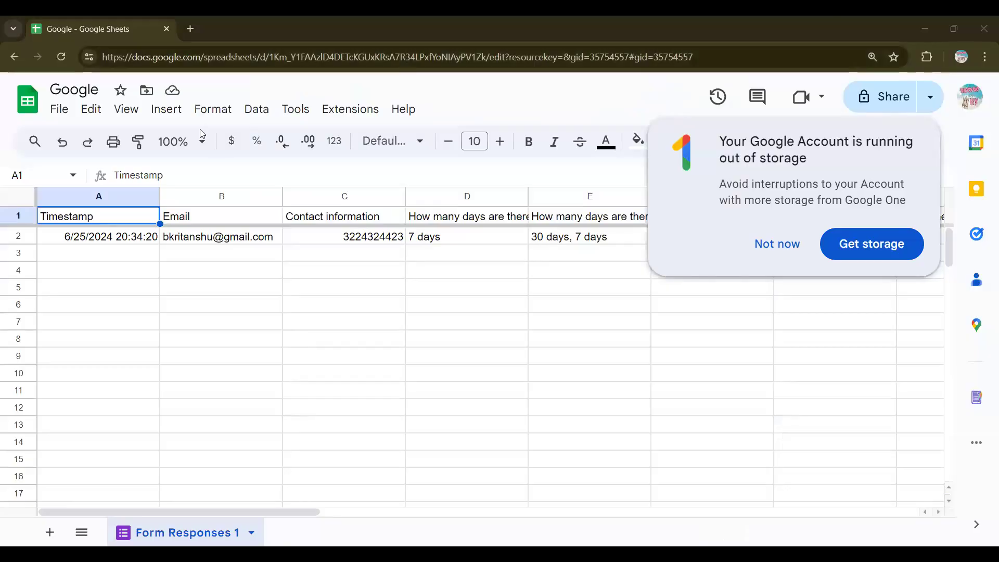
click(786, 252)
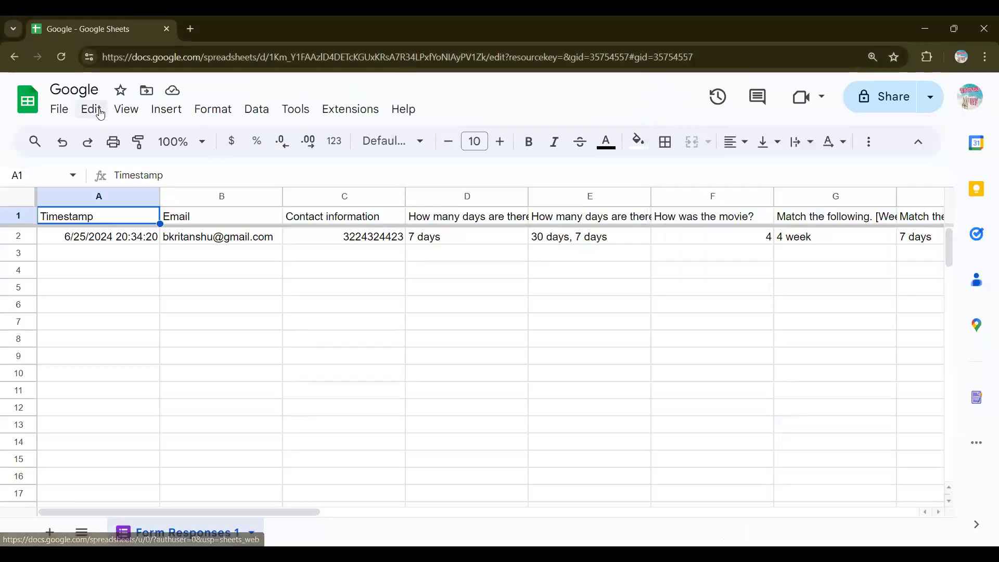
click(17, 102)
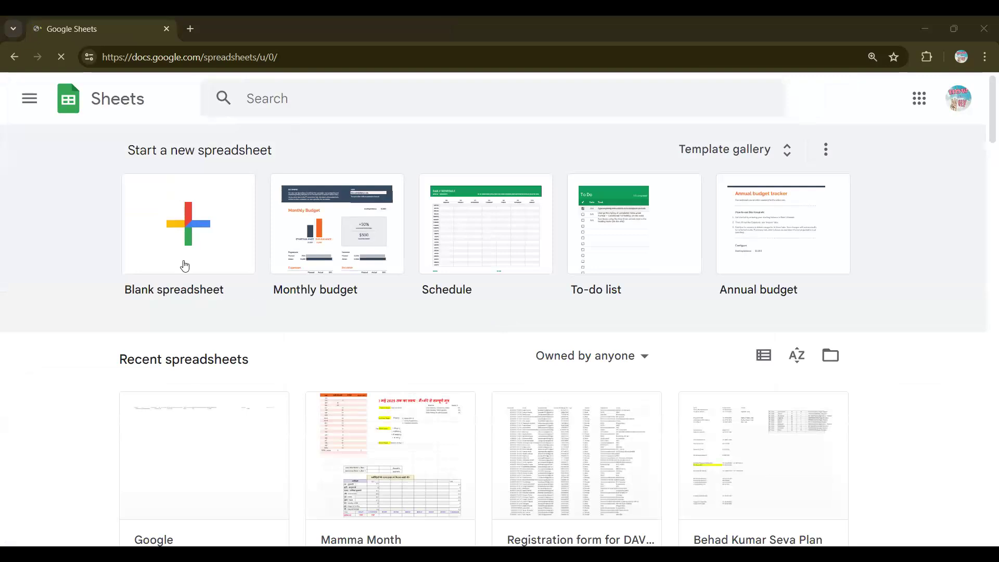
Step: Browse the Recent spreadsheets list, then create a Blank spreadsheet
scroll(77, 311, down, 1)
scroll(77, 311, up, 1)
scroll(494, 357, down, 10)
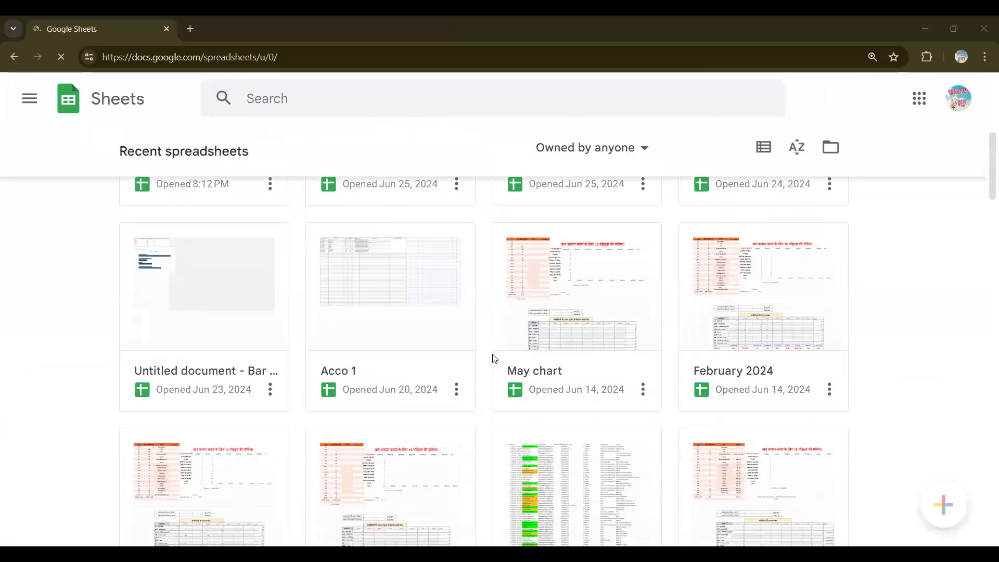
scroll(494, 358, down, 6)
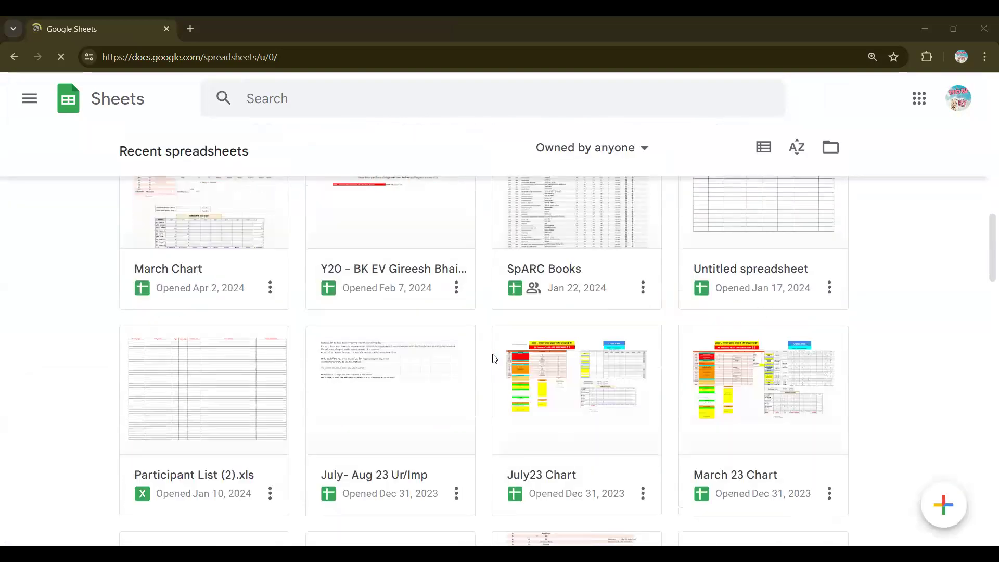
scroll(495, 358, down, 1)
scroll(494, 357, up, 18)
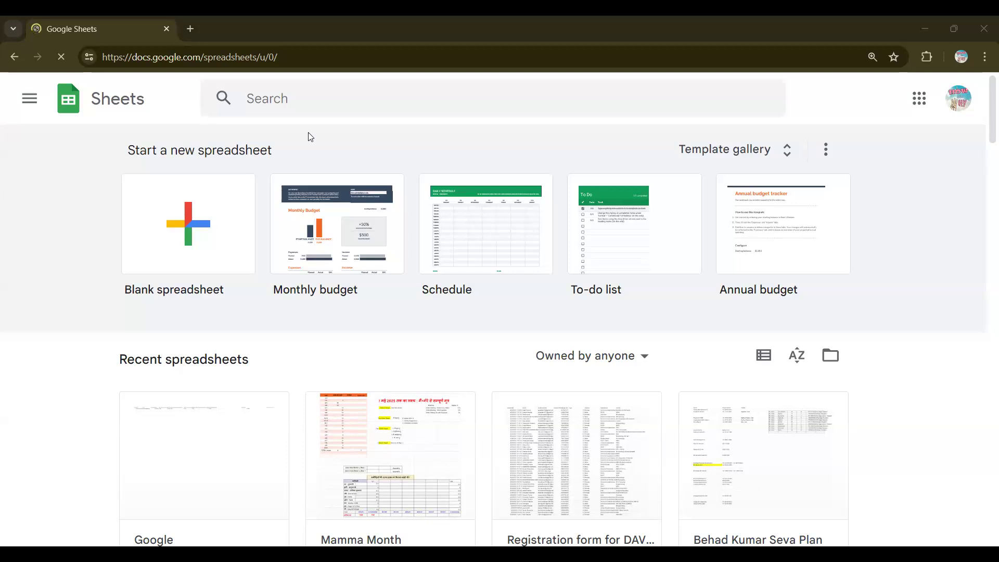
click(36, 98)
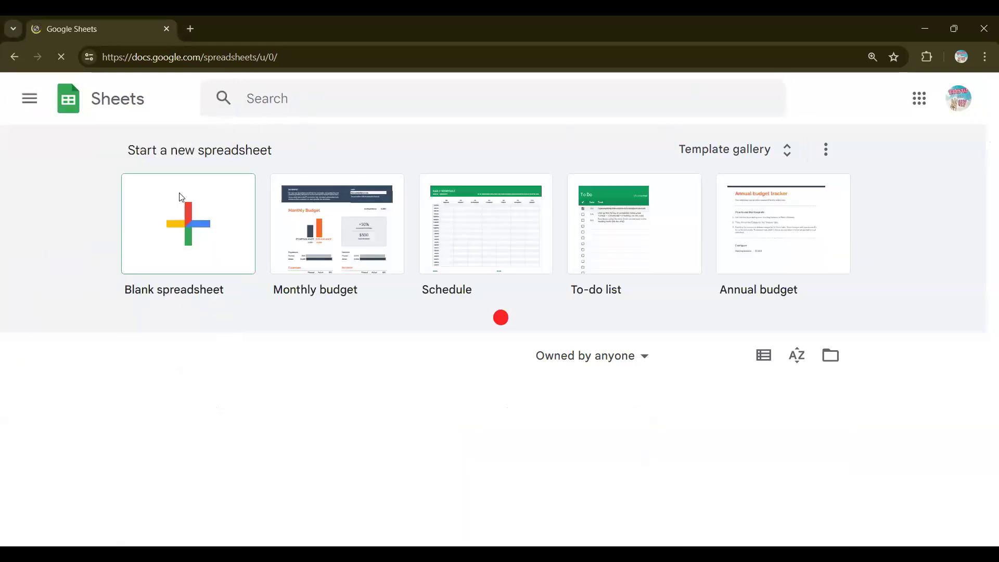
click(182, 197)
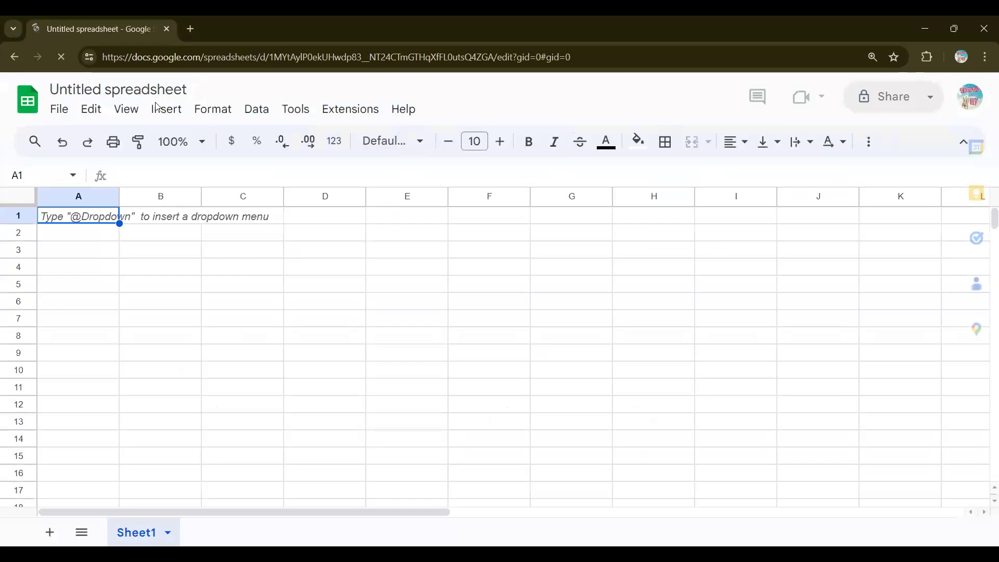
Step: Title the new spreadsheet 'Google Workspace'
click(140, 90)
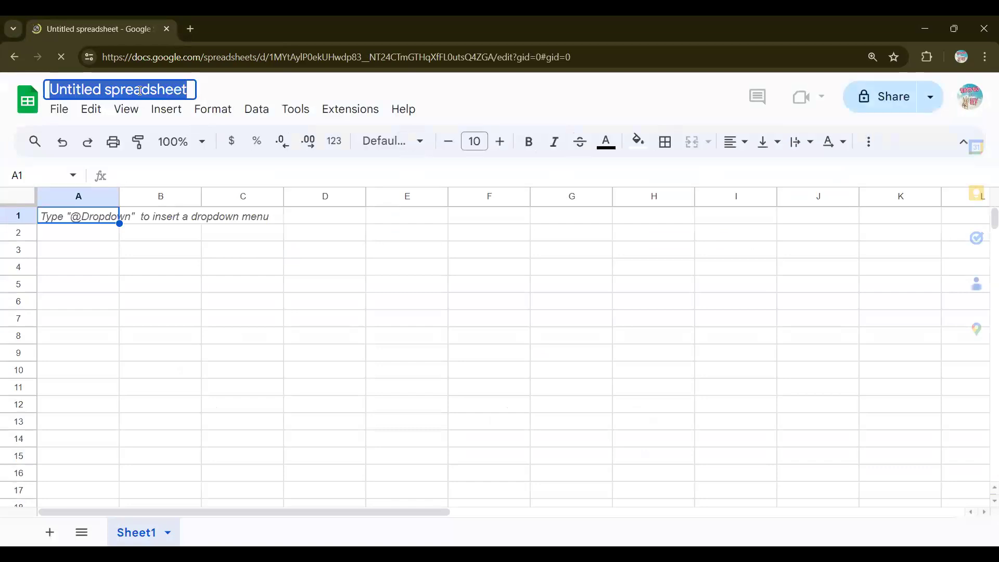
text(o)
key(Return)
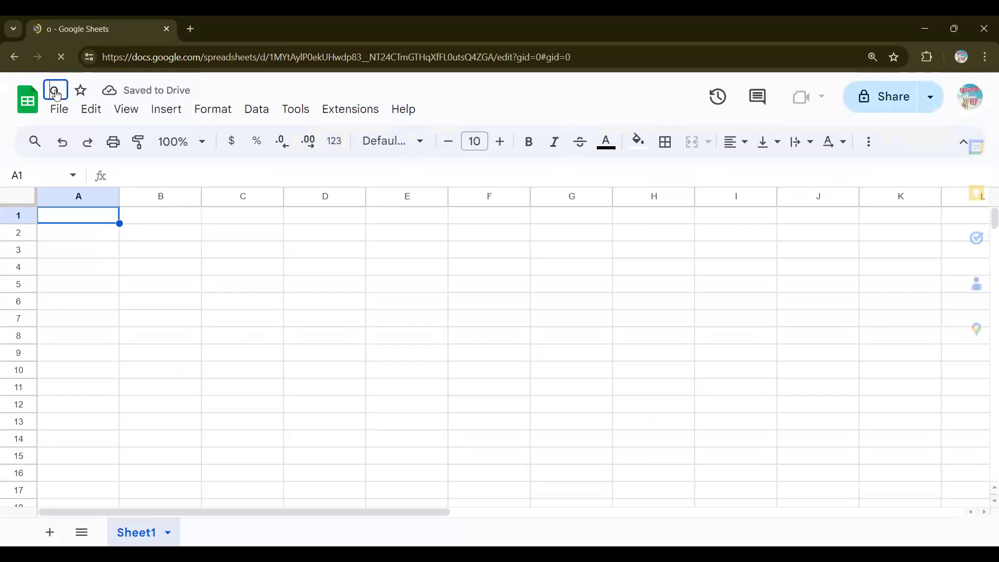
text(Google)
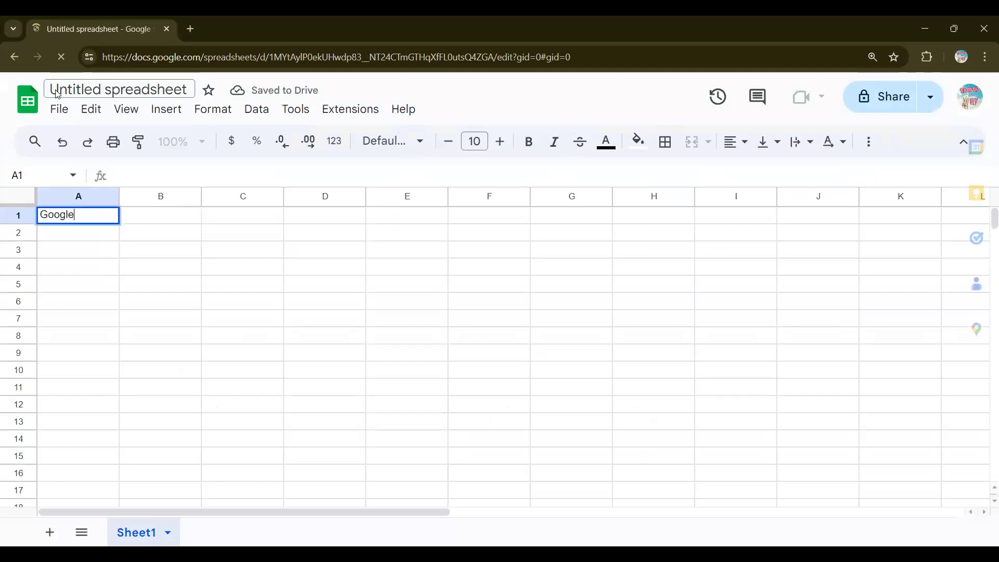
click(89, 88)
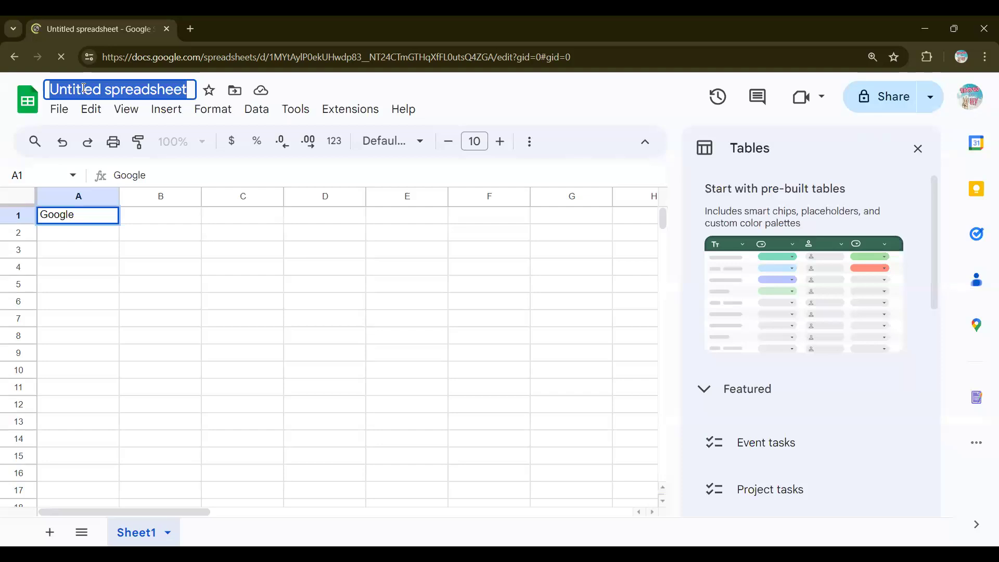
text(Go)
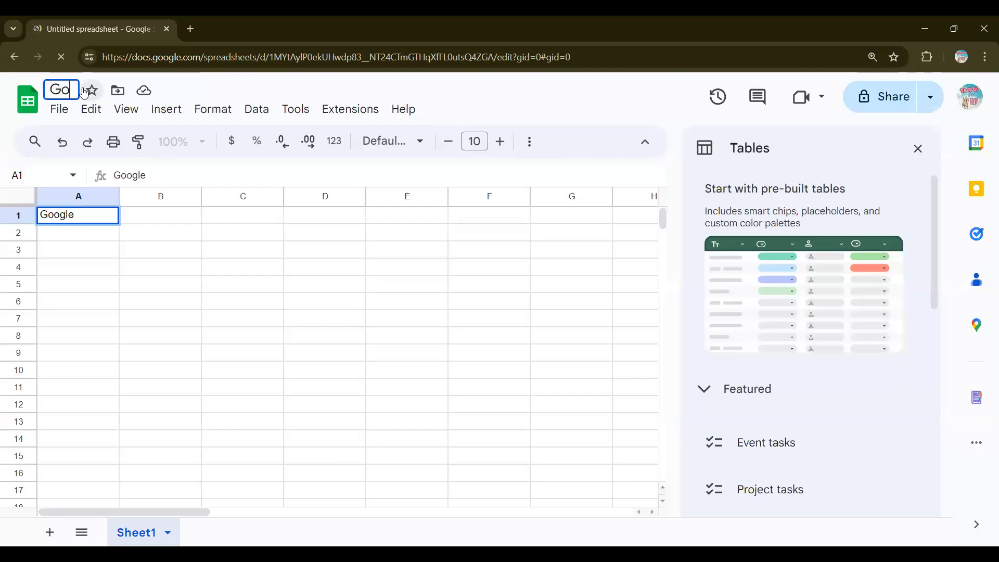
text(ogle Workspace)
key(Return)
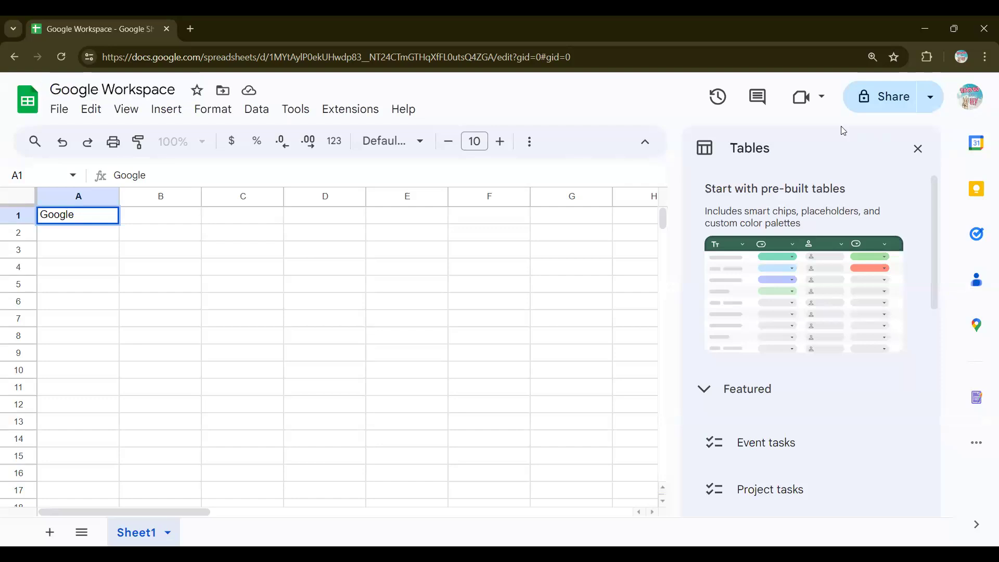
Step: Close the Tables suggestions panel and delete the stray word 'Google' from cell A1
click(918, 149)
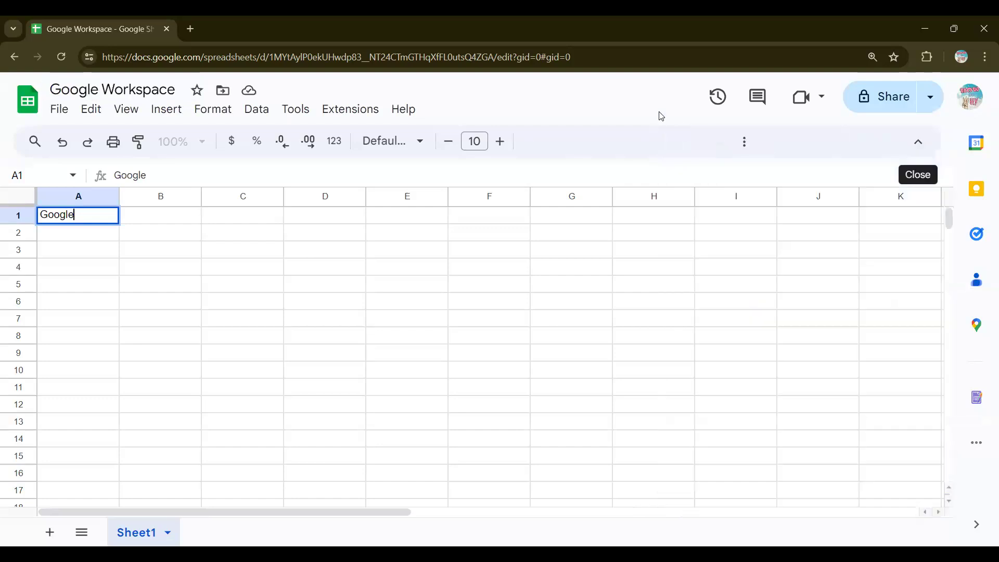
double_click(108, 216)
key(BackSpace)
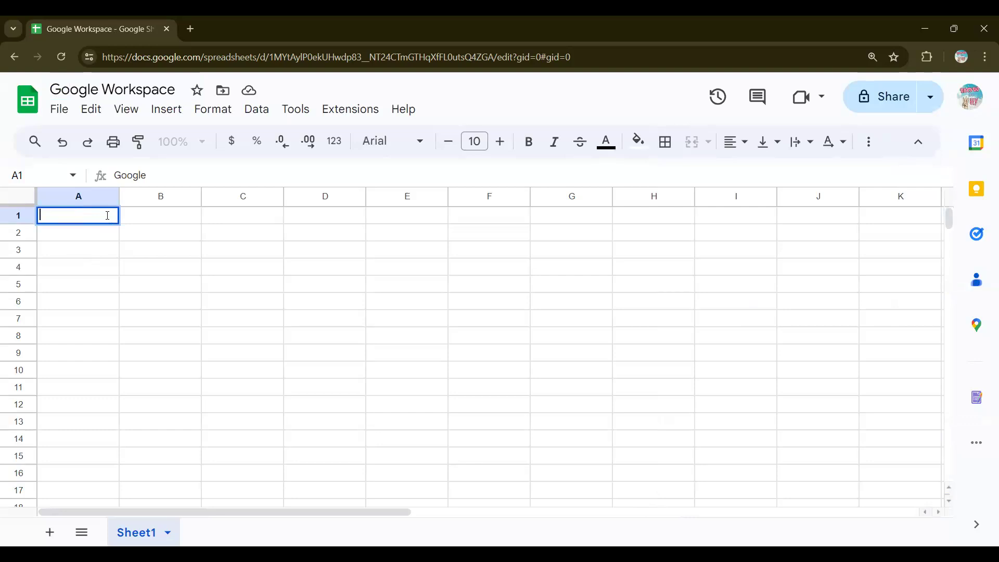
click(73, 111)
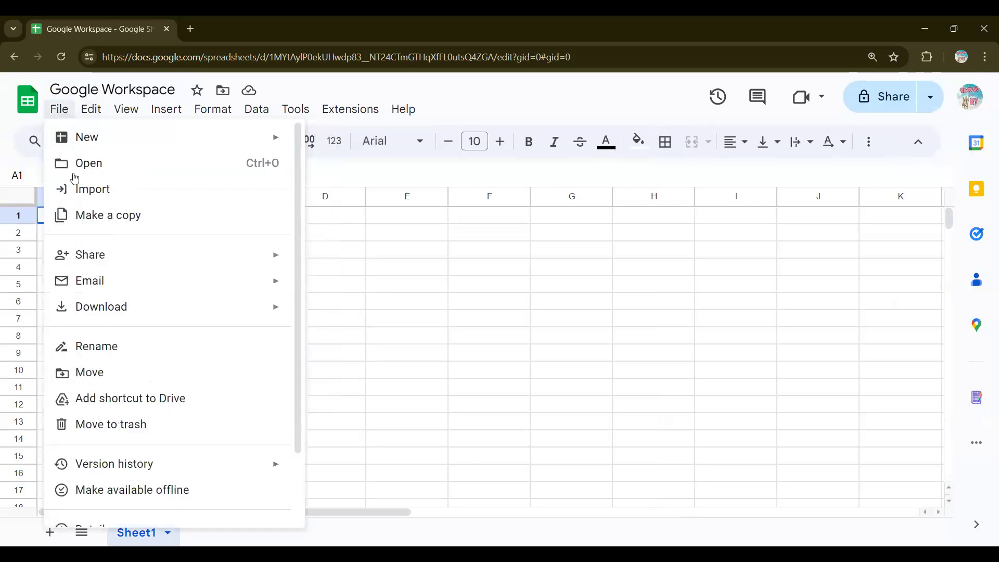
mouse_move(123, 306)
scroll(123, 300, down, 2)
scroll(154, 271, up, 2)
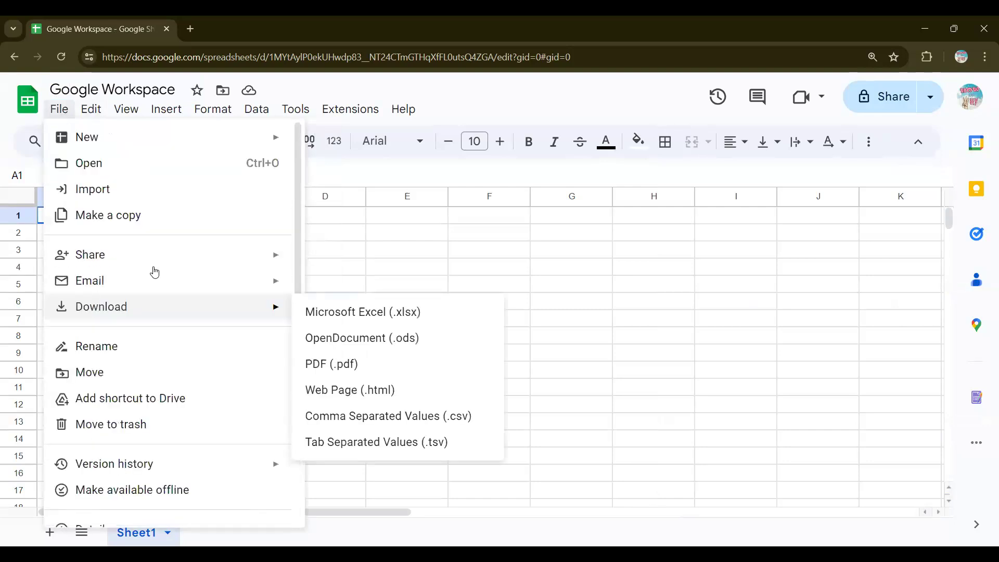
click(338, 250)
key(ctrl+minus)
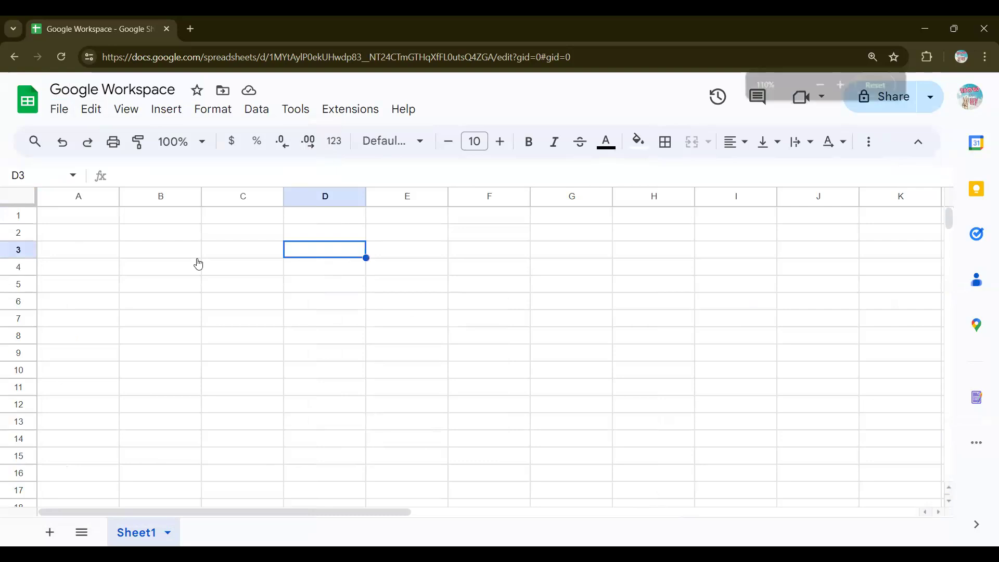
key(ctrl+plus)
key(ctrl+plus)
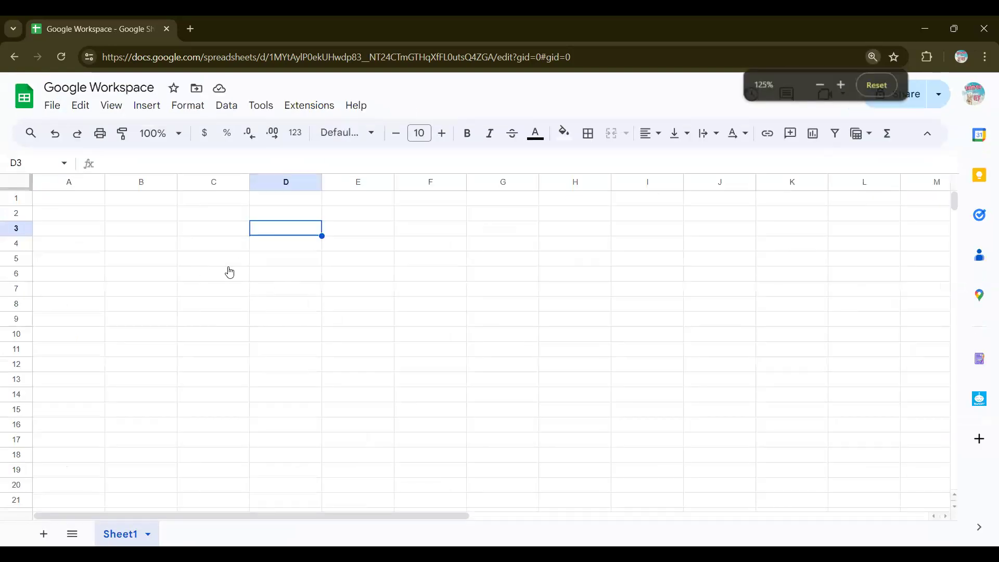
scroll(19, 391, down, 3)
scroll(18, 392, up, 3)
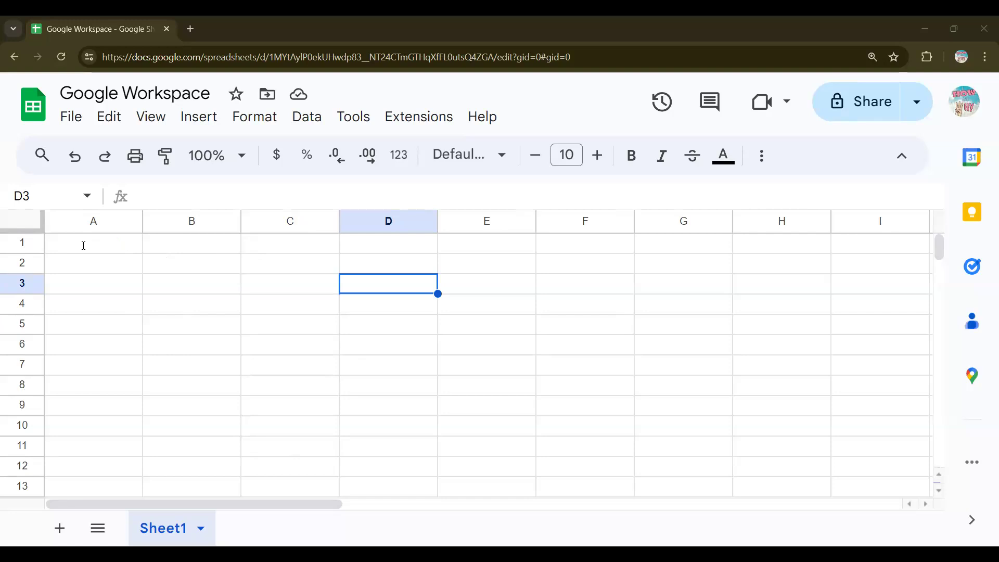
click(57, 243)
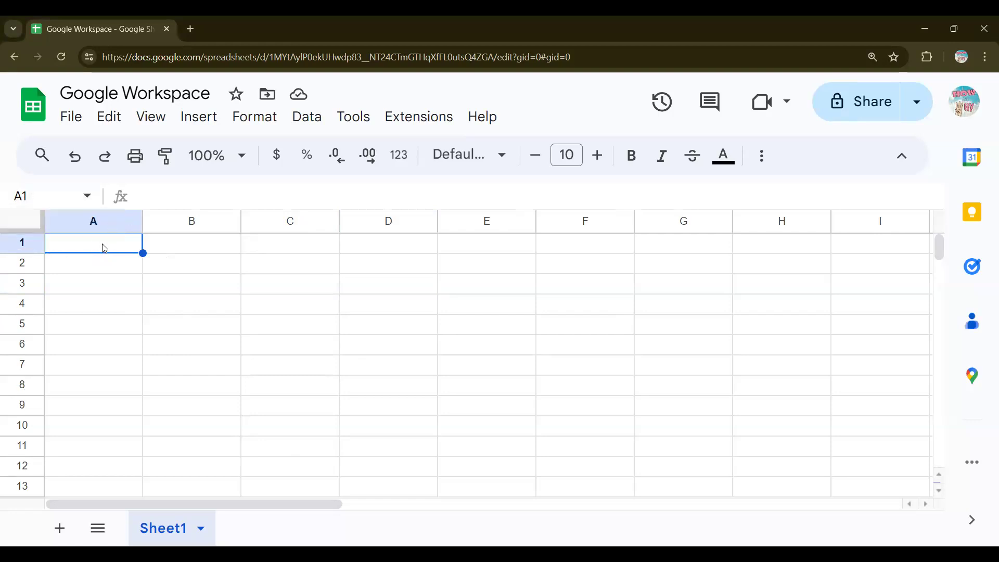
key(Tab)
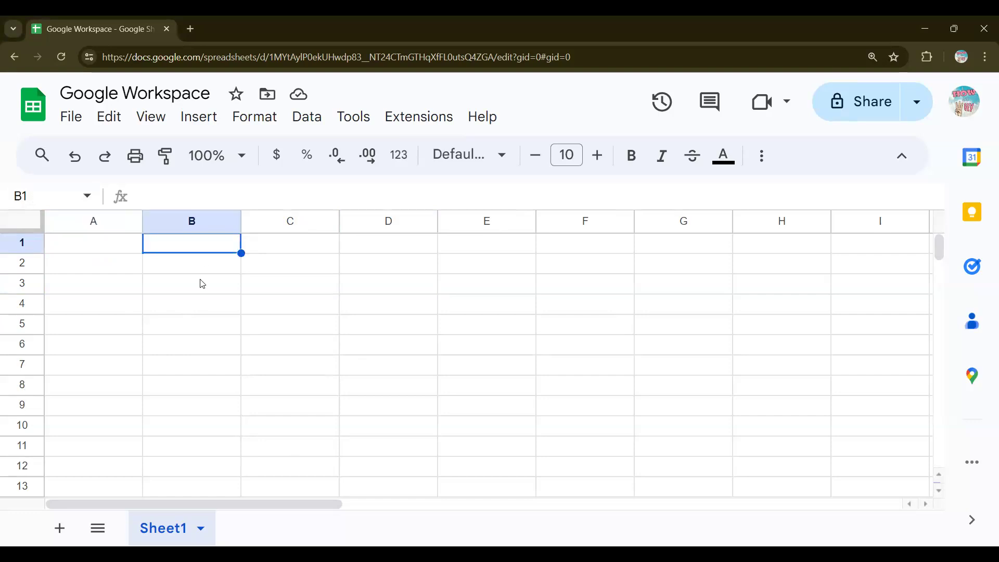
click(202, 283)
click(368, 305)
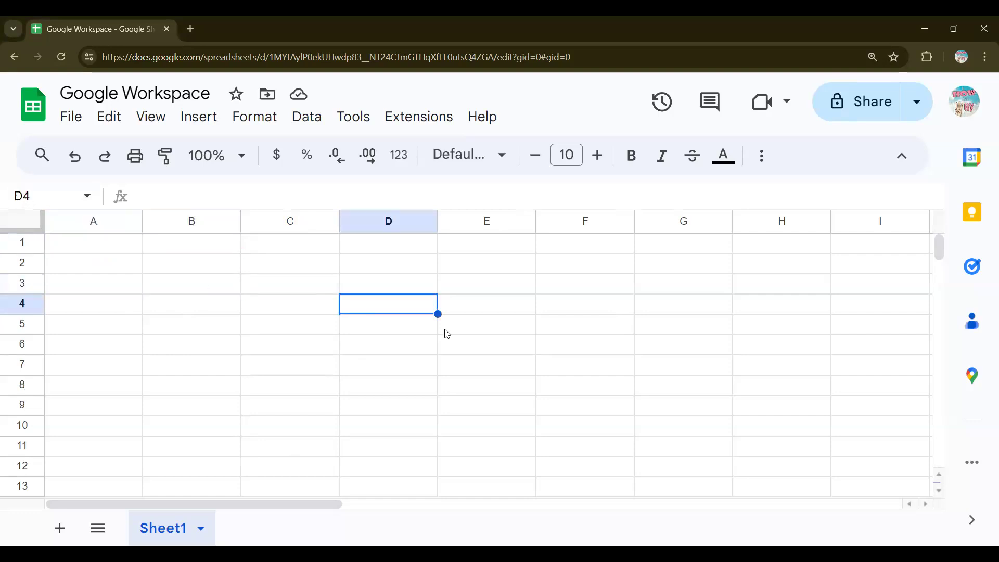
click(447, 333)
click(291, 345)
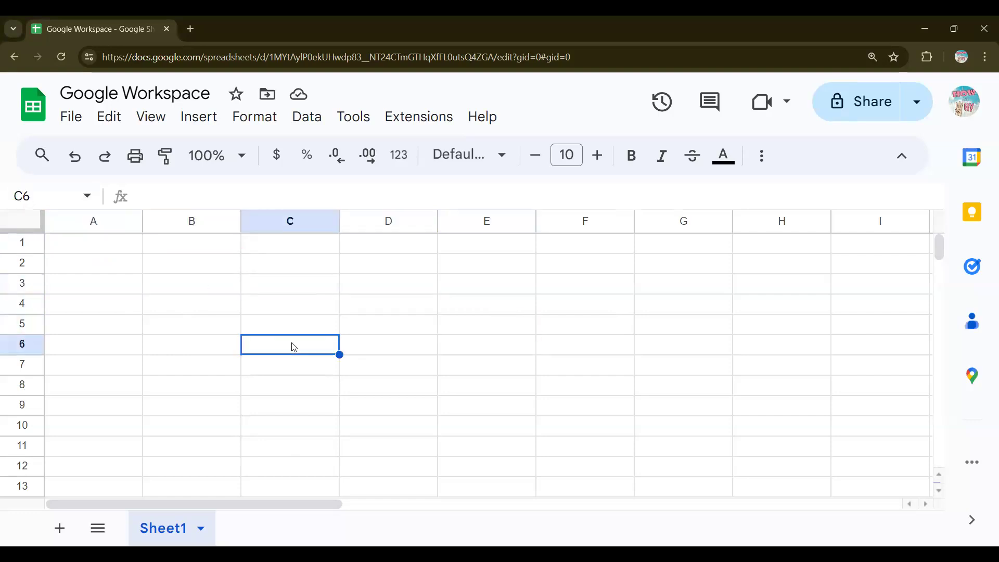
click(198, 349)
click(398, 370)
scroll(291, 374, down, 6)
scroll(291, 374, up, 6)
key(ctrl+minus)
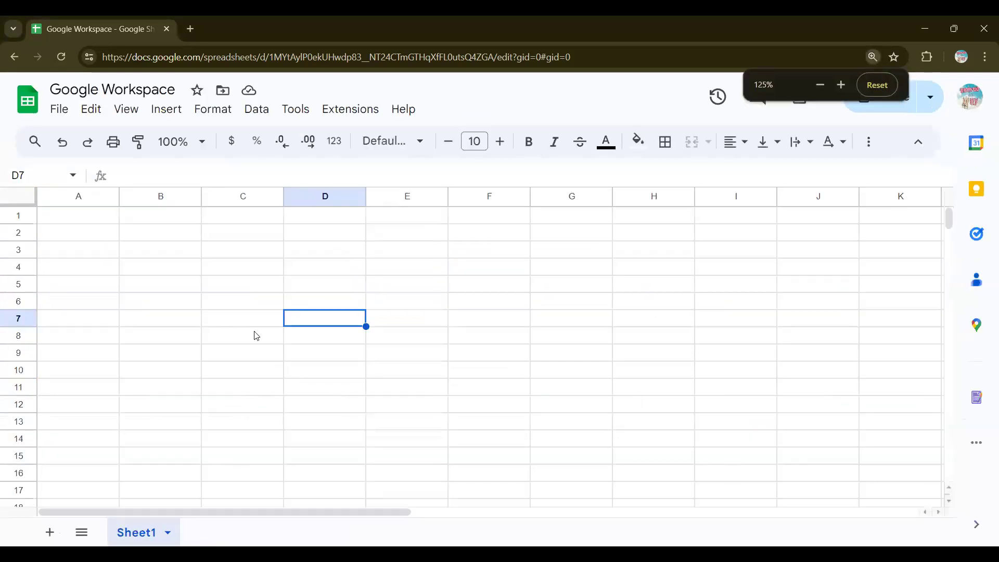
click(98, 219)
click(156, 267)
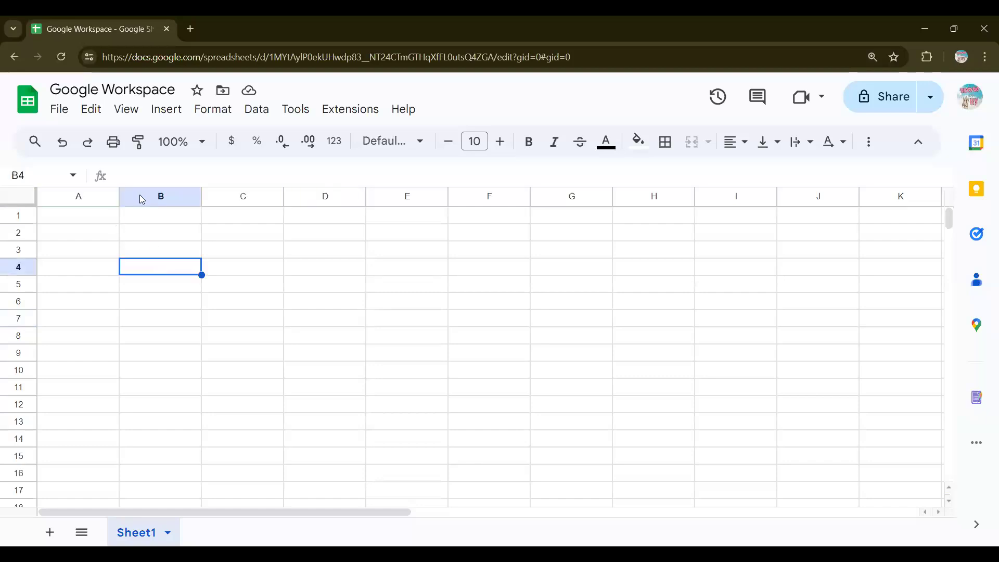
click(198, 233)
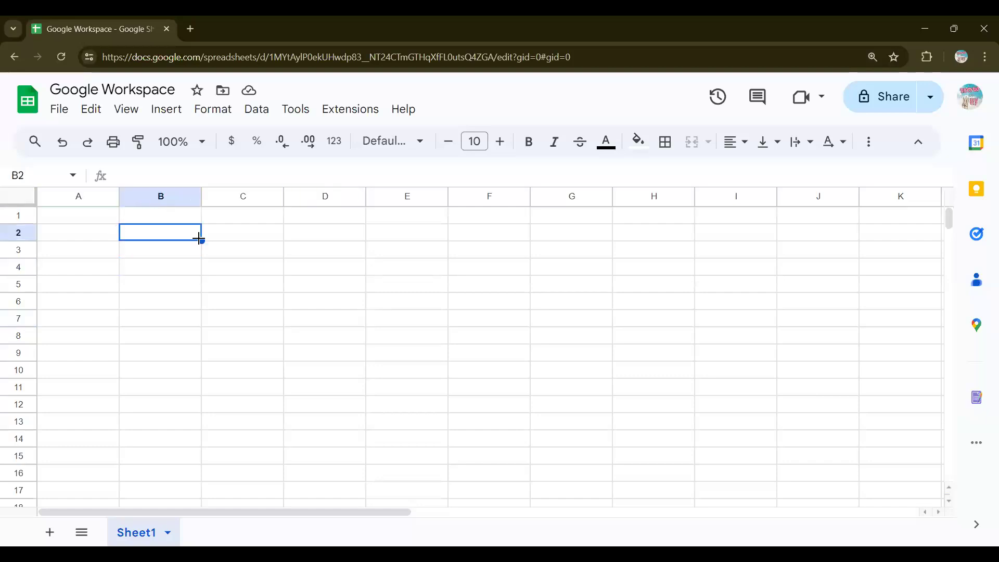
click(97, 217)
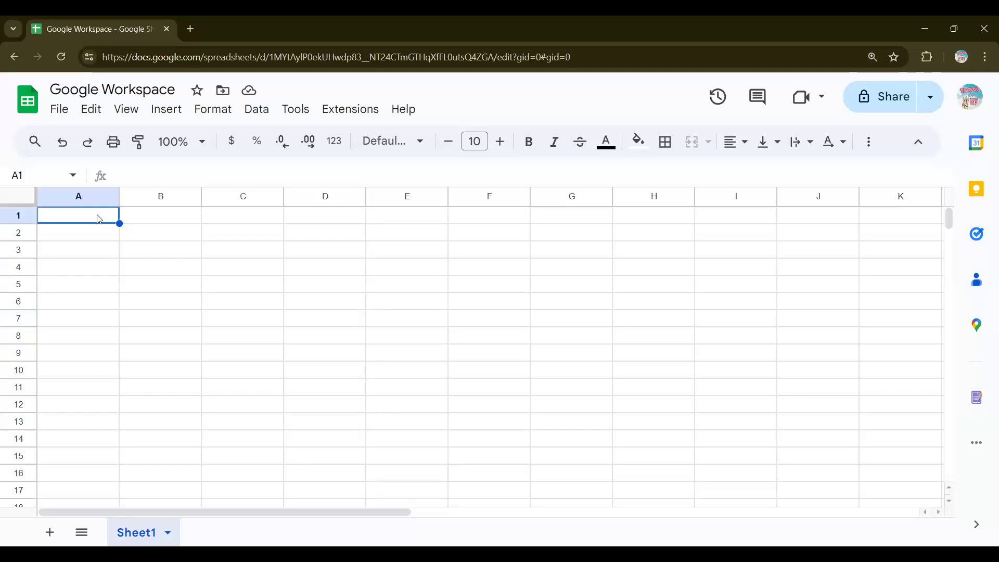
double_click(98, 216)
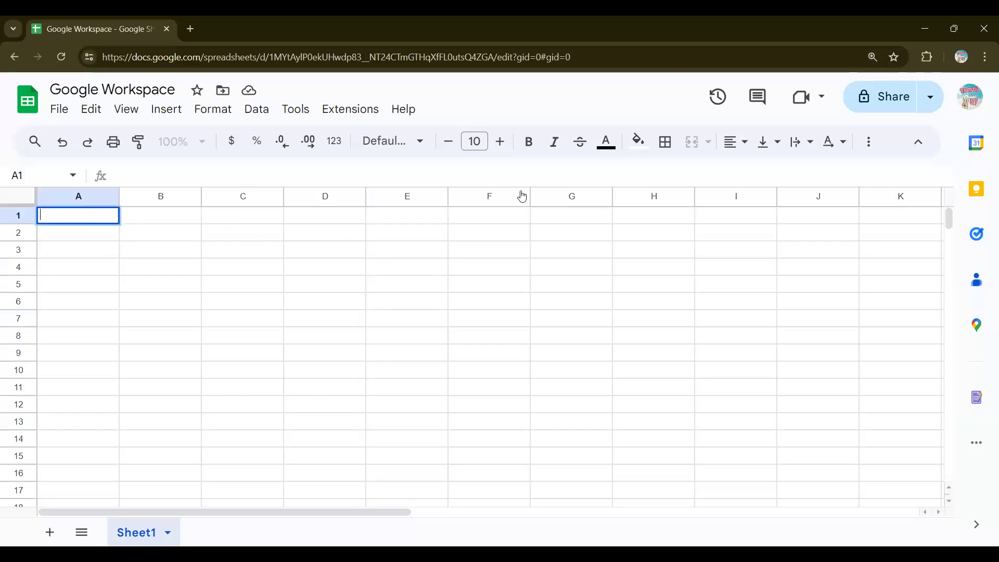
click(391, 219)
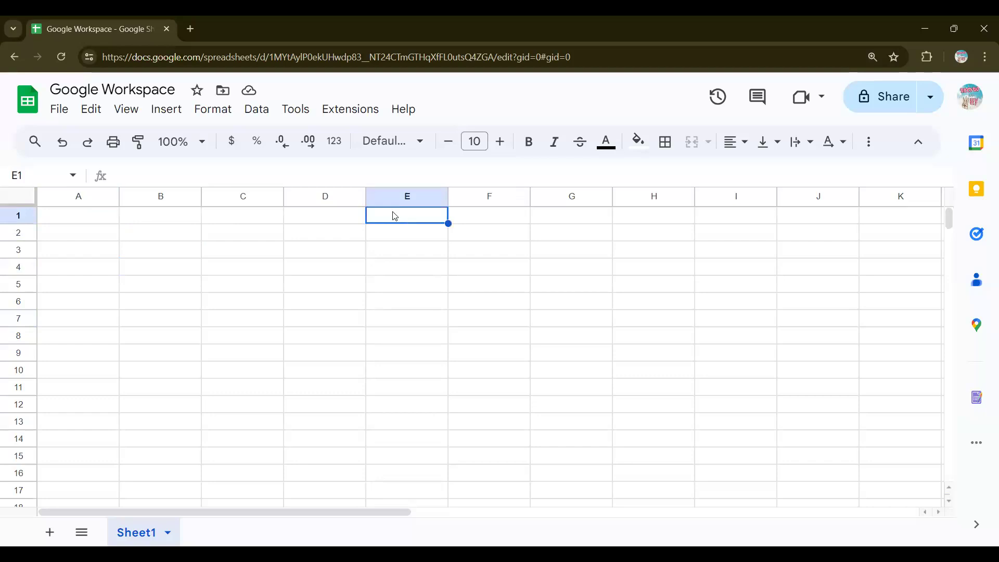
Step: Merge E1:G1 and type the title 'Registration of Participants'
drag(394, 217, 563, 223)
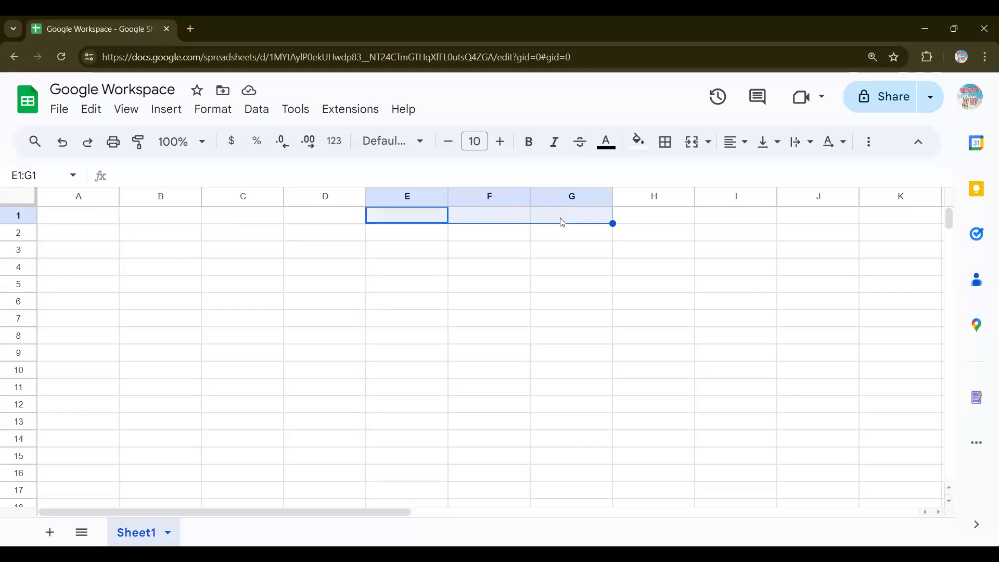
click(691, 143)
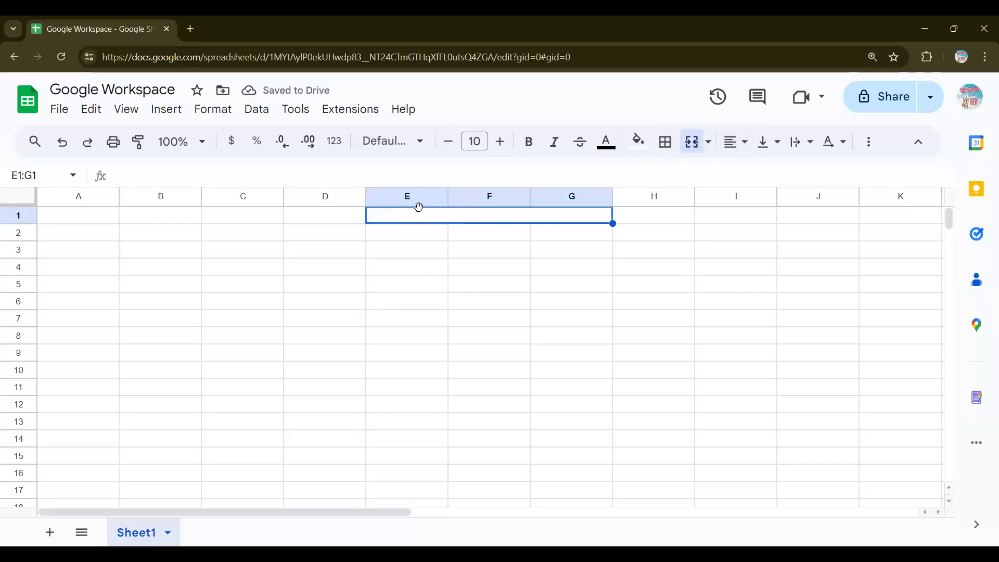
double_click(501, 214)
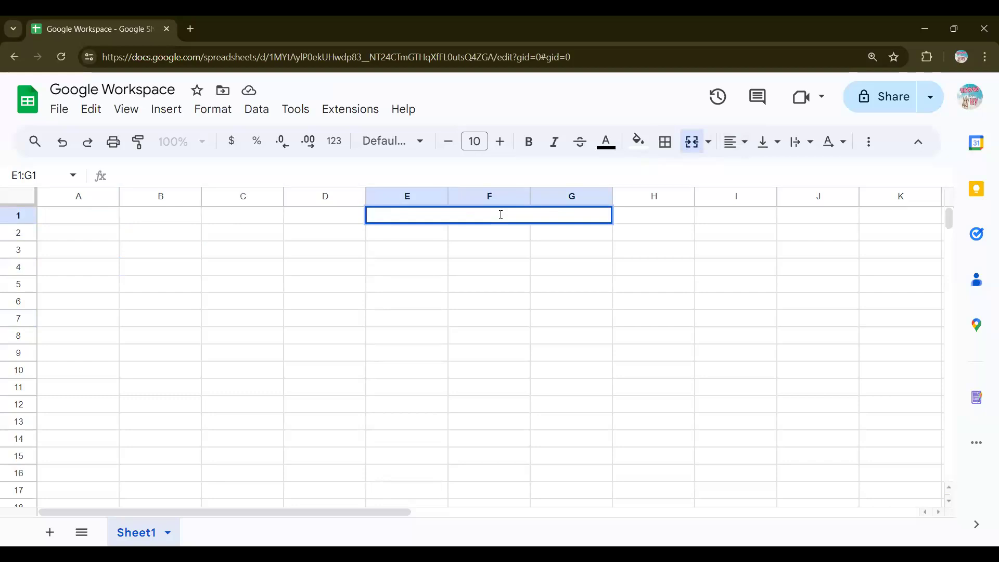
text(Reg)
text(istration of Participants)
key(ctrl+a)
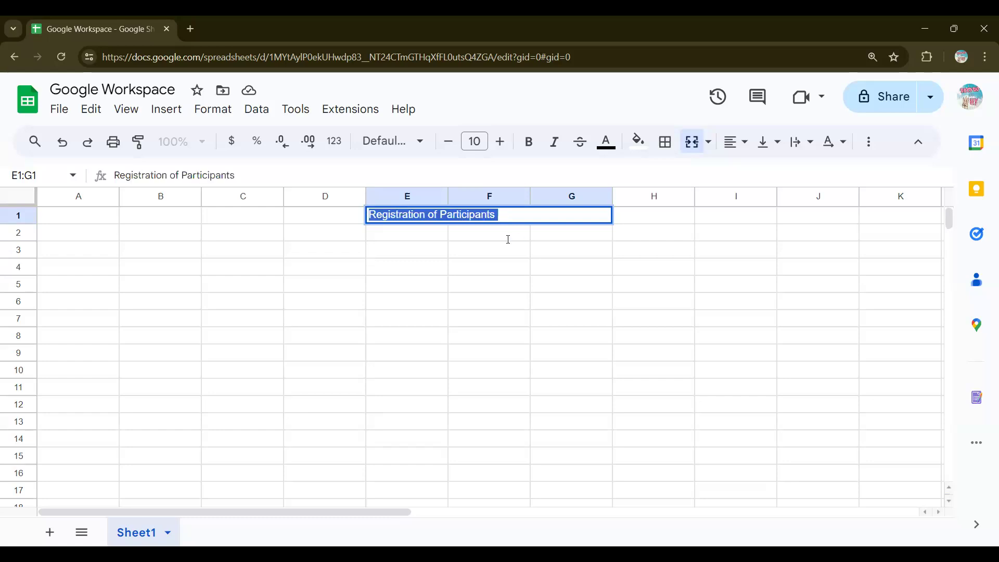
Step: Centre the title horizontally across the merged cell
click(739, 144)
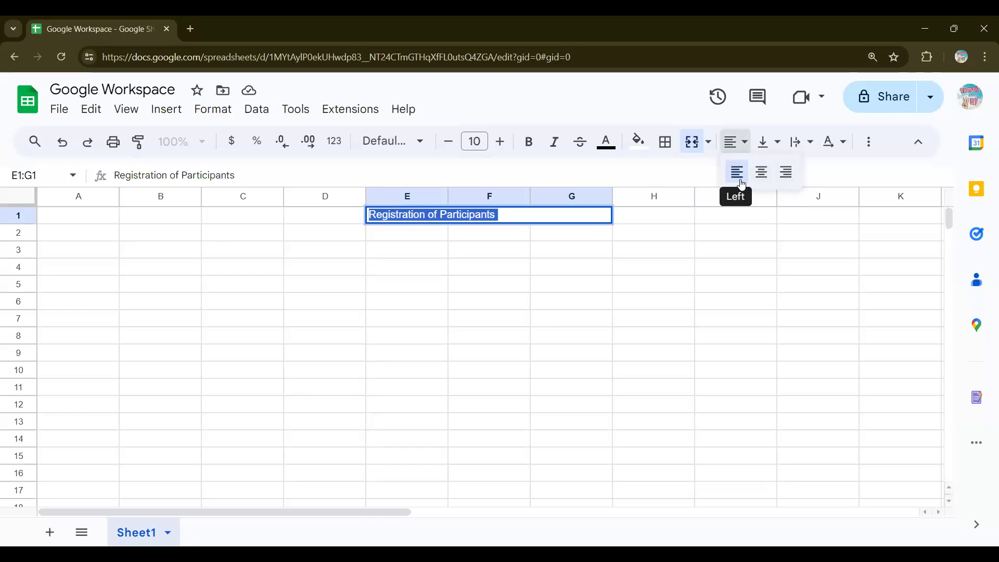
click(779, 172)
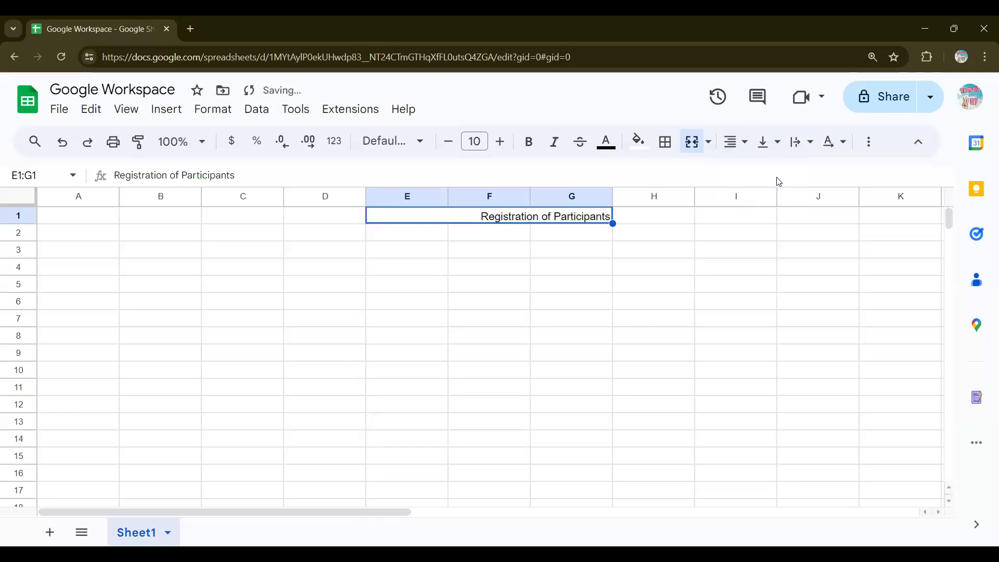
click(732, 151)
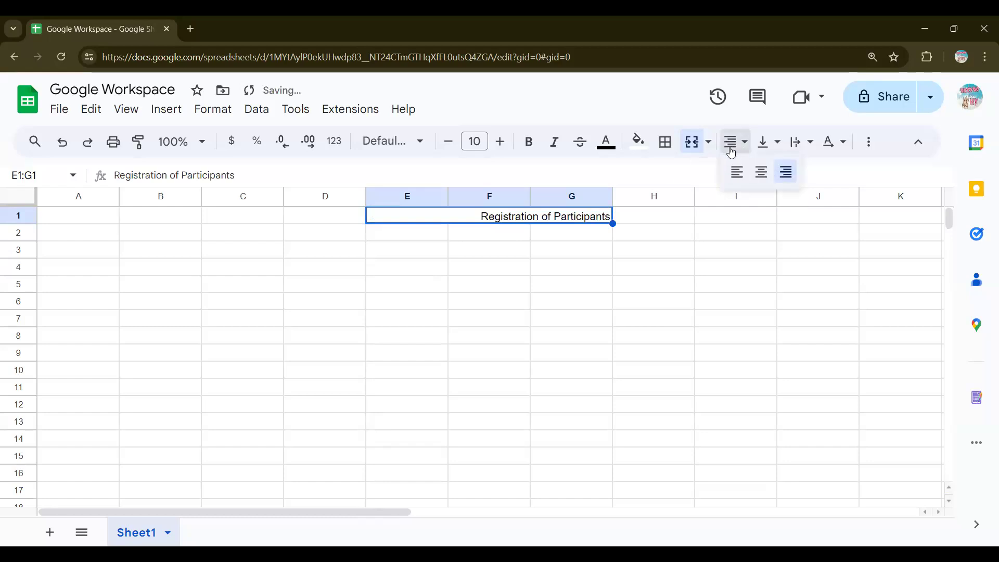
click(762, 172)
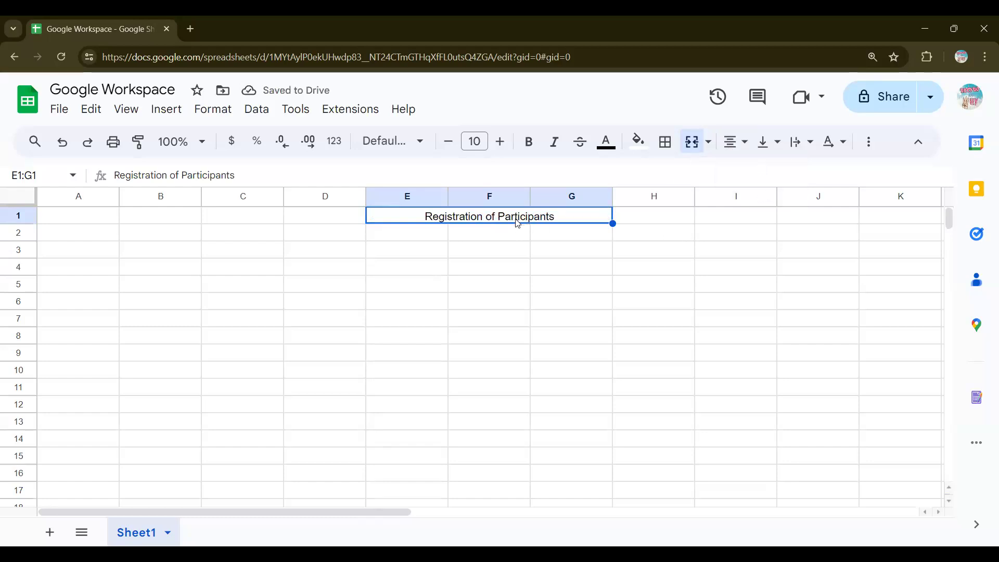
click(572, 243)
click(507, 221)
Step: Make the title bold and italic at font size 14
click(536, 141)
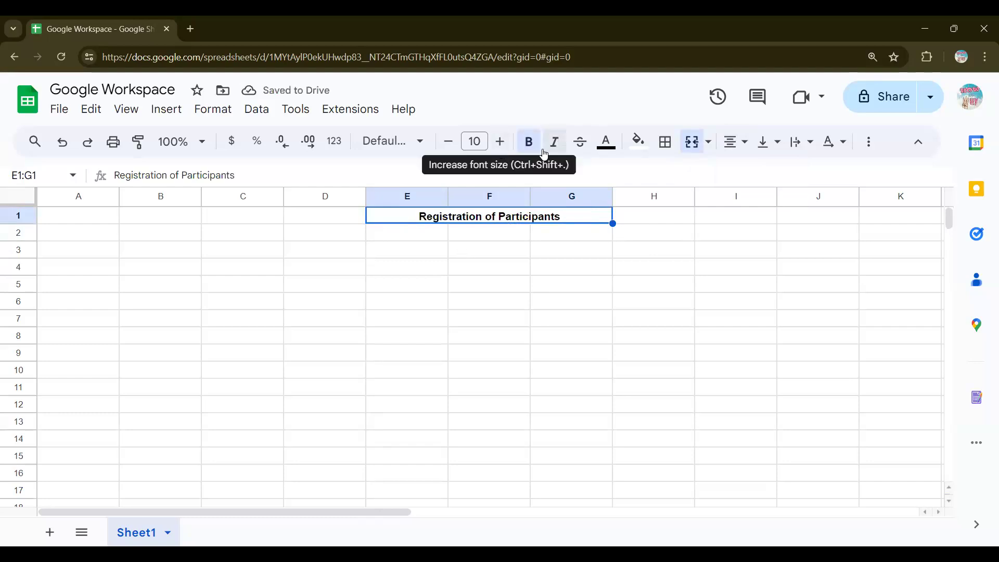
click(544, 152)
triple_click(505, 151)
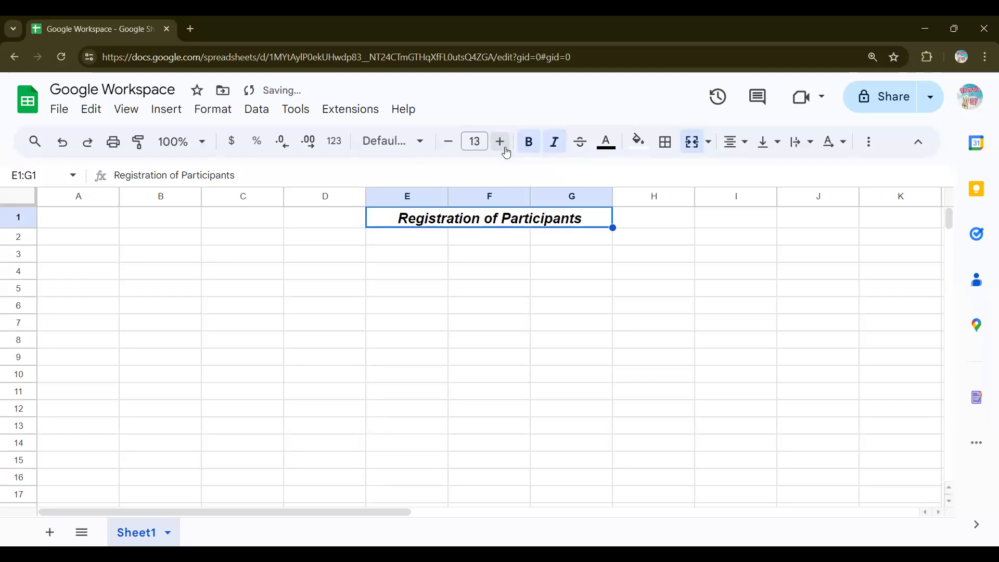
click(507, 153)
click(505, 152)
click(505, 151)
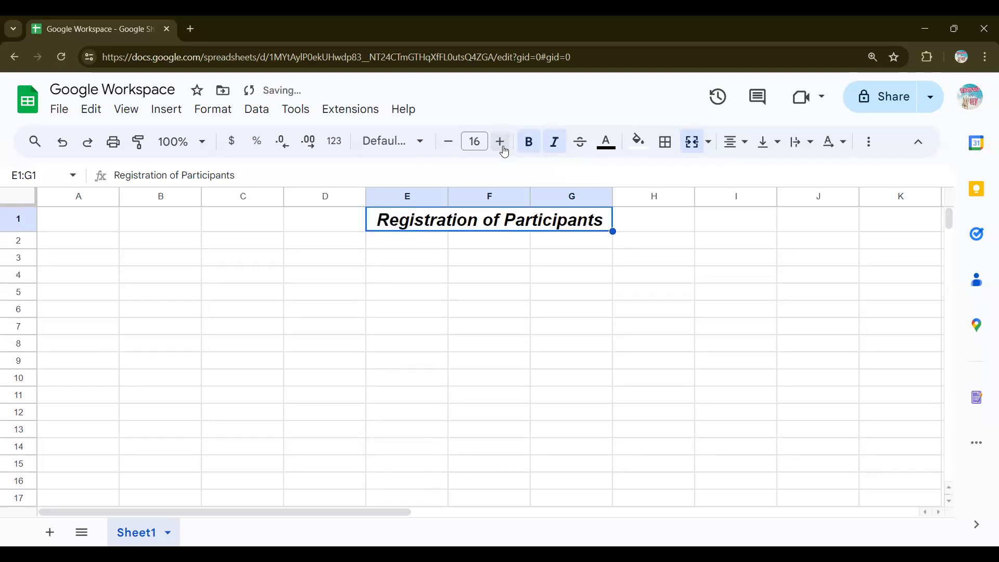
click(449, 148)
click(448, 148)
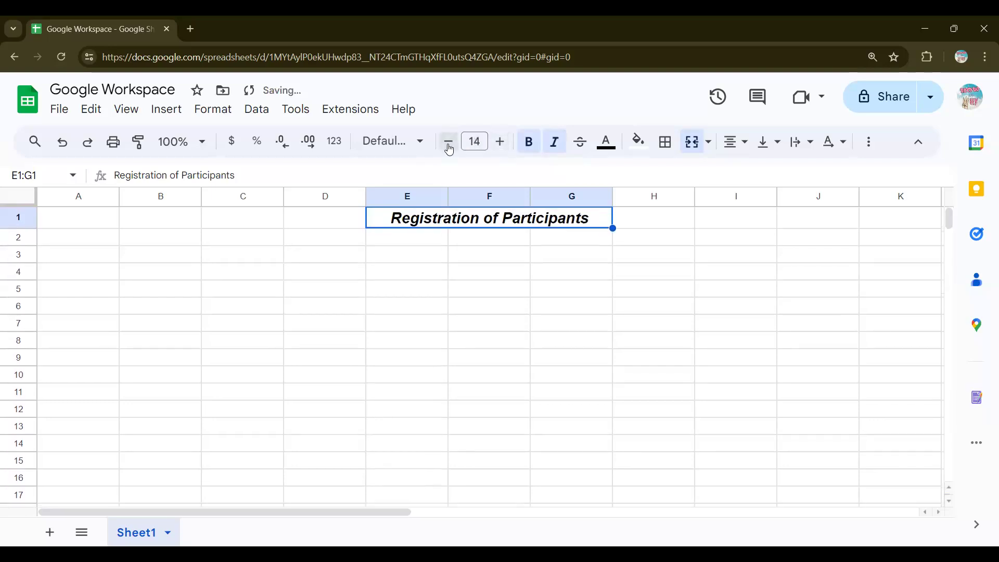
click(446, 262)
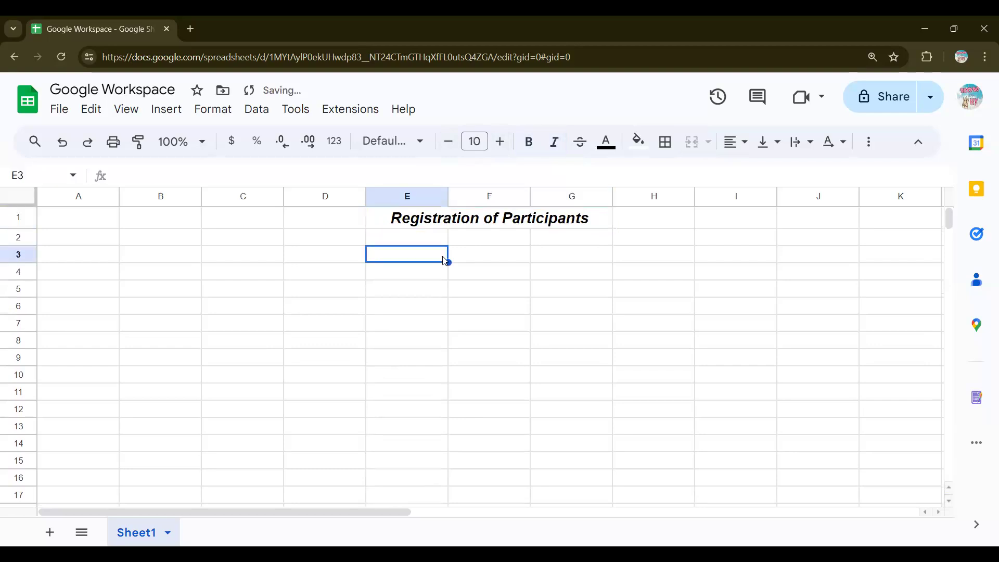
Step: Check the merged title's range reference and named ranges, then select cell A3
click(471, 226)
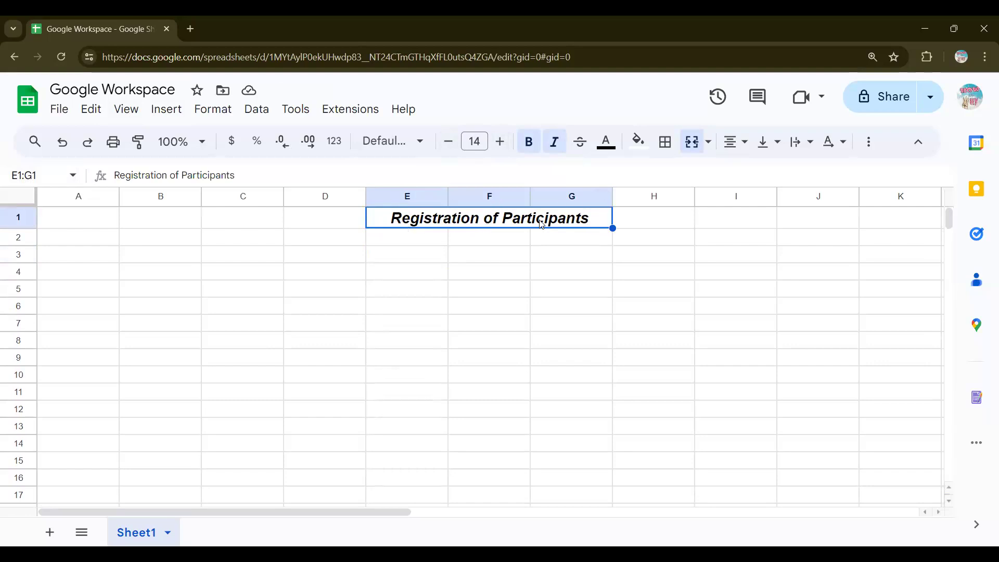
click(57, 175)
click(72, 177)
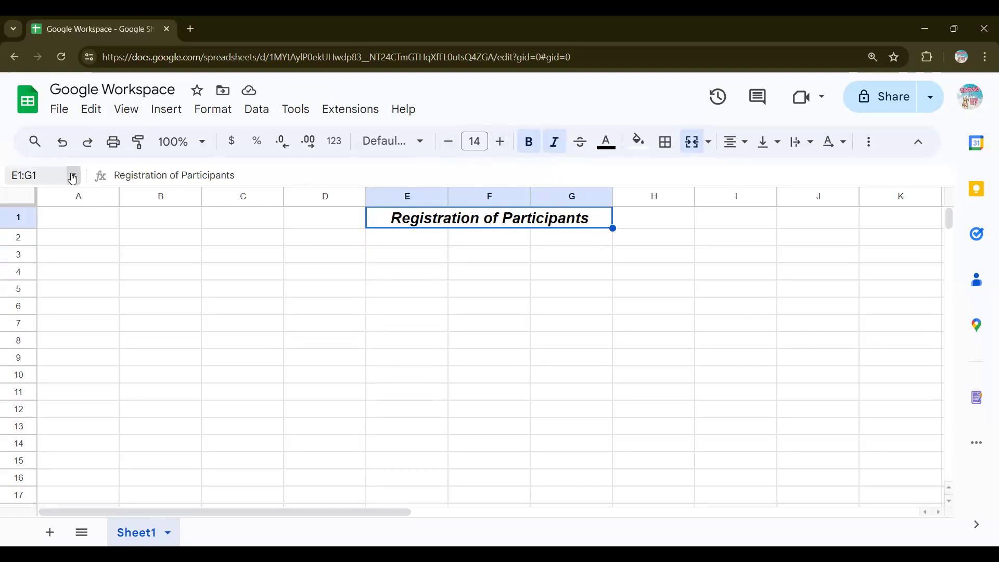
click(469, 252)
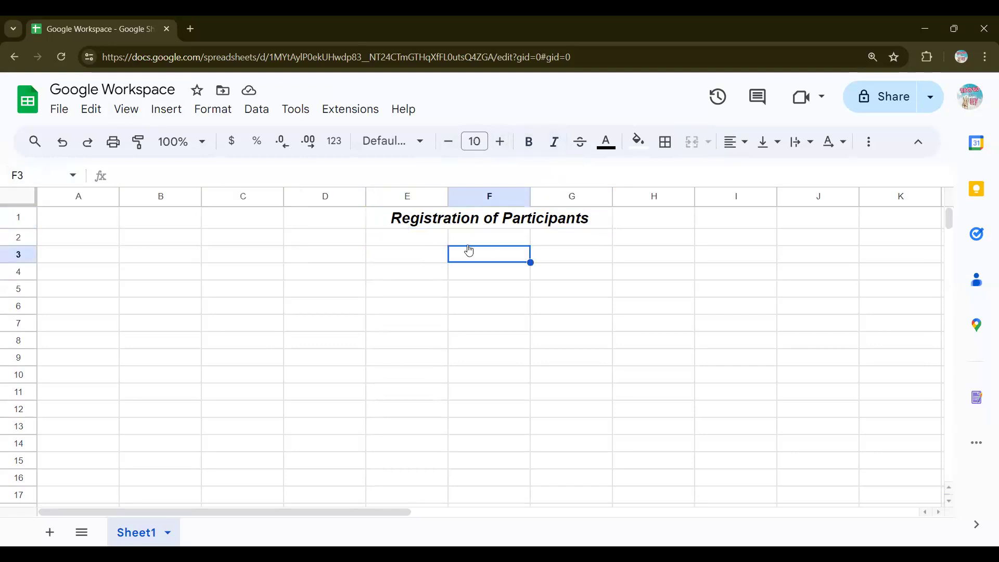
click(85, 257)
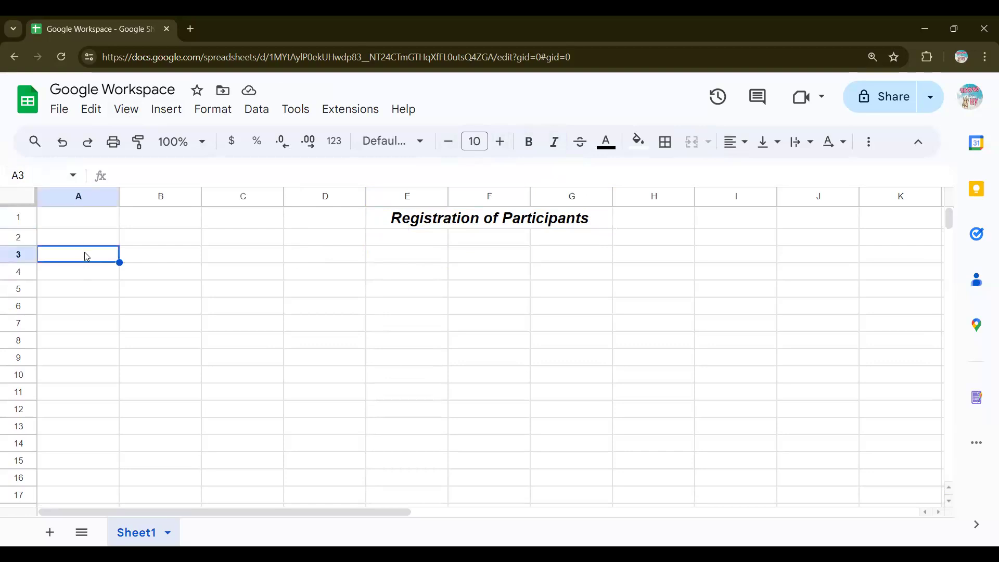
Step: Enter the headings Name, Email, Contact, Age and Occupation into A2:E2
click(86, 242)
text(Name)
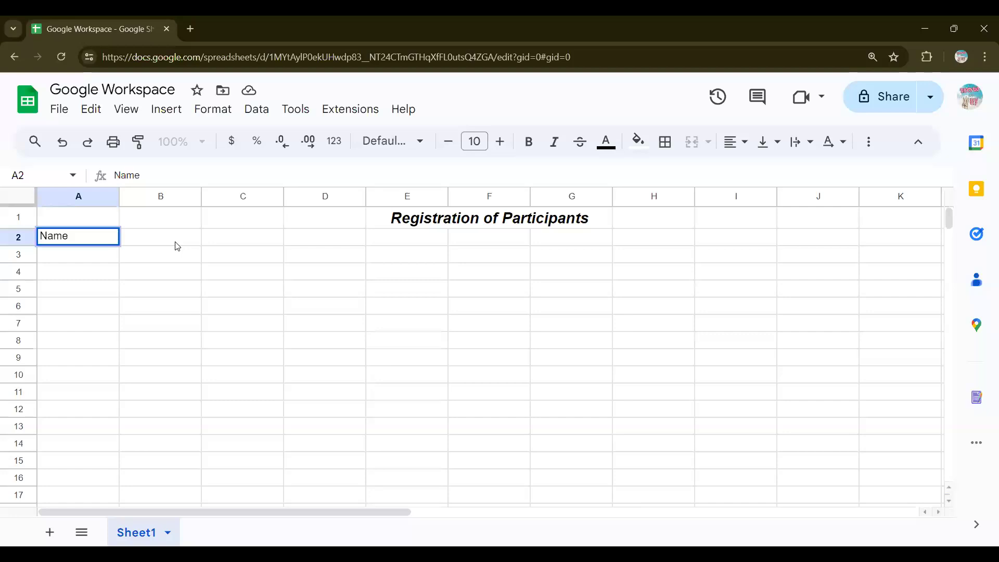
key(Tab)
text(Email)
key(Tab)
text(Contact)
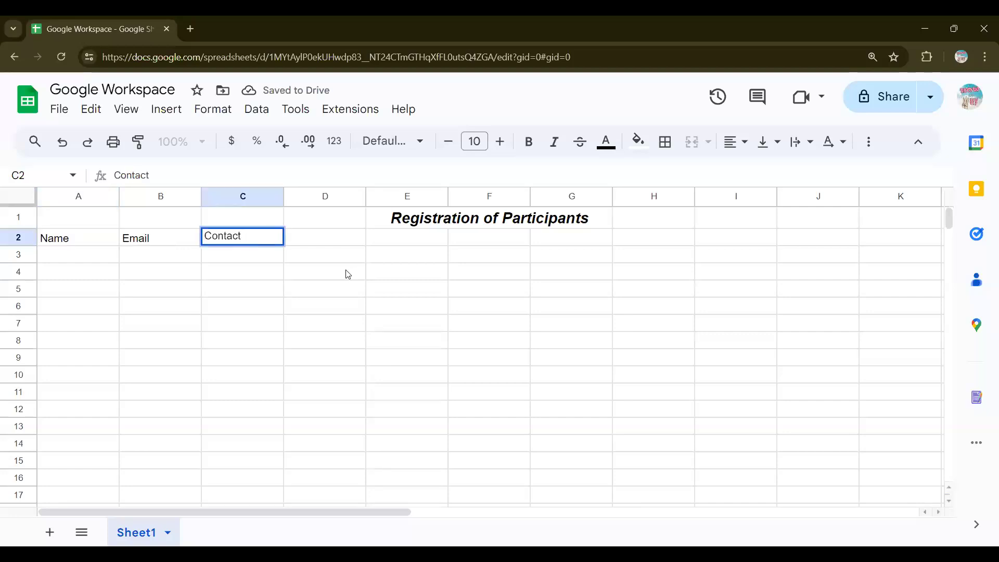
key(Tab)
text(Age)
click(429, 244)
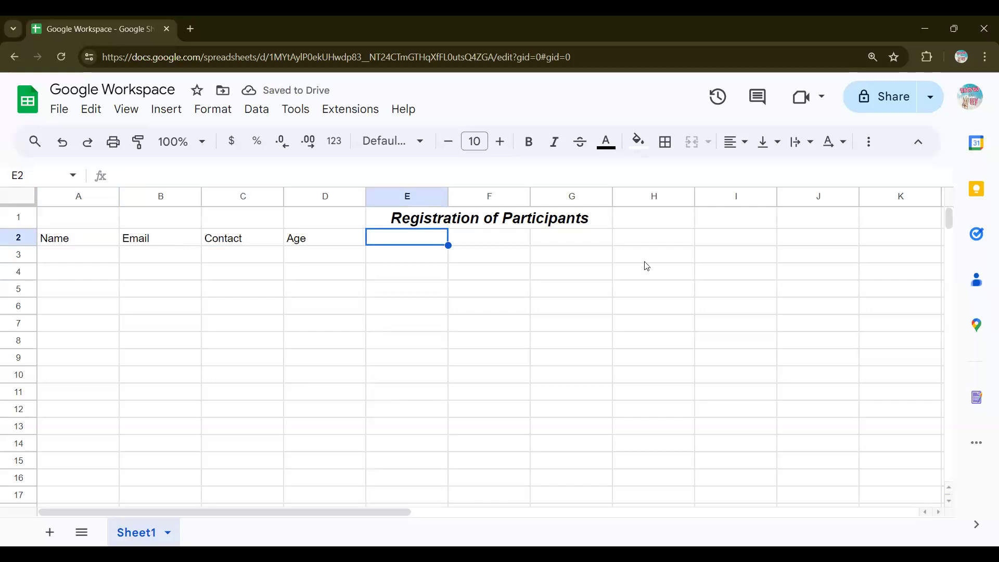
text(Occupation)
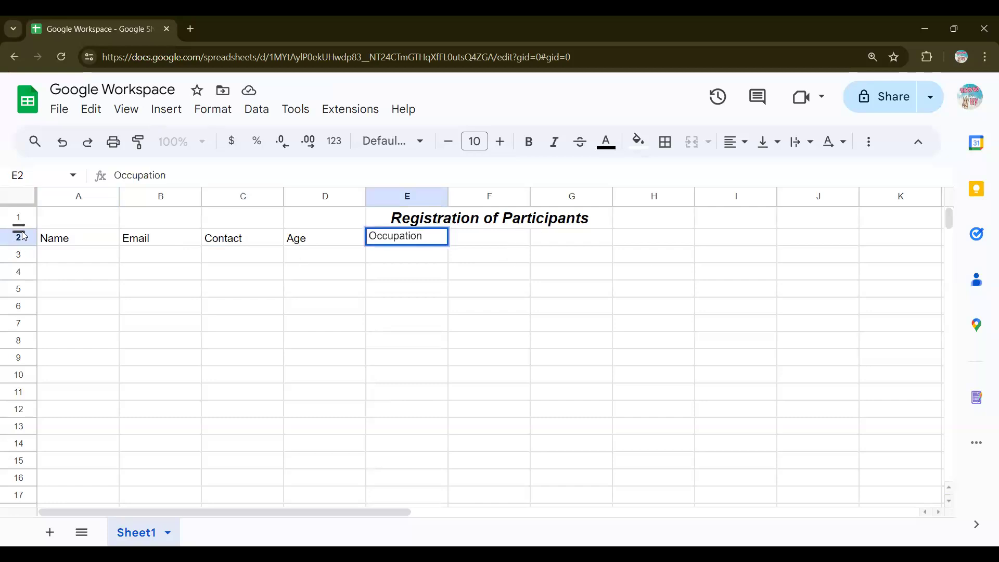
click(25, 258)
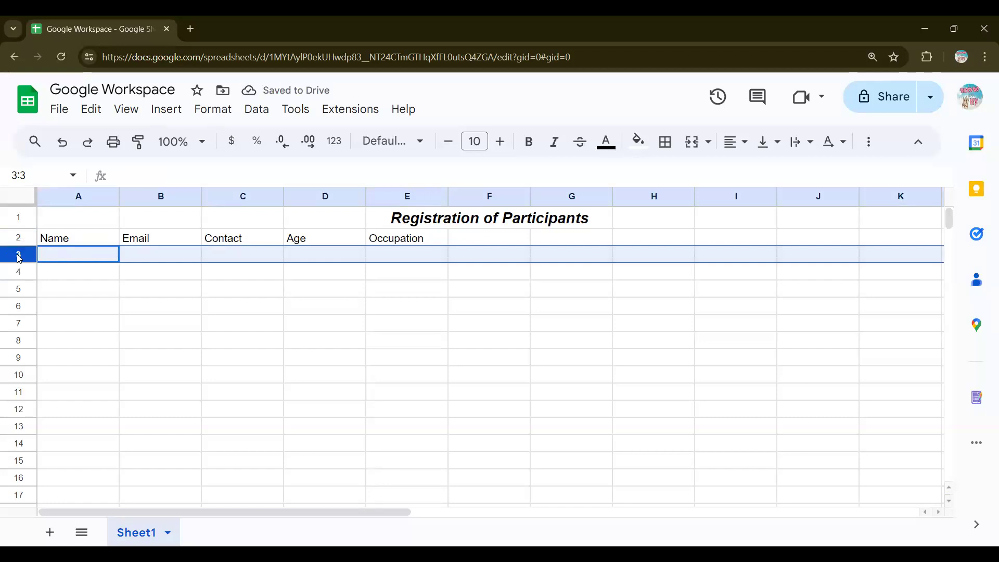
Step: Look over the row 3 actions and cells without making changes
right_click(18, 257)
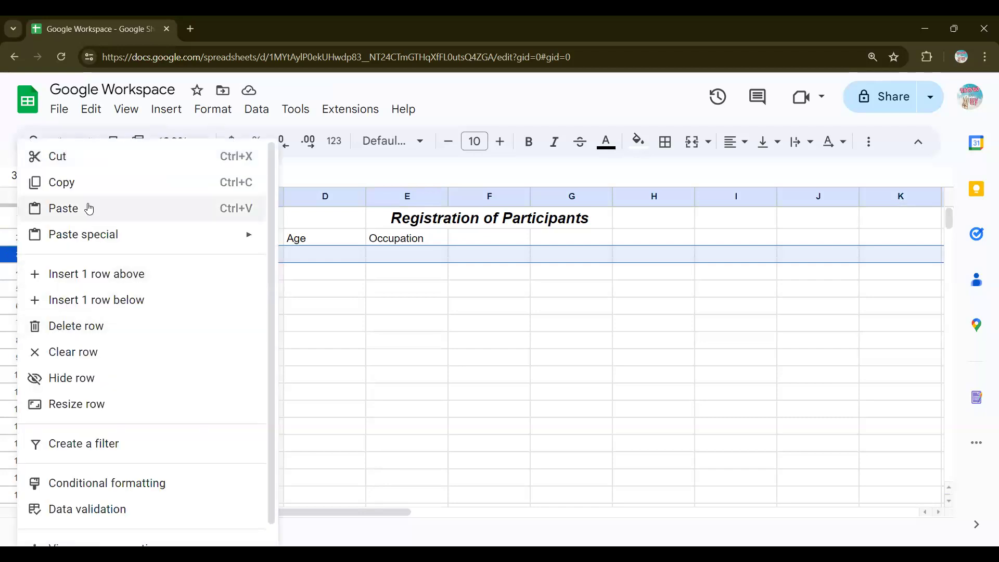
scroll(91, 341, down, 1)
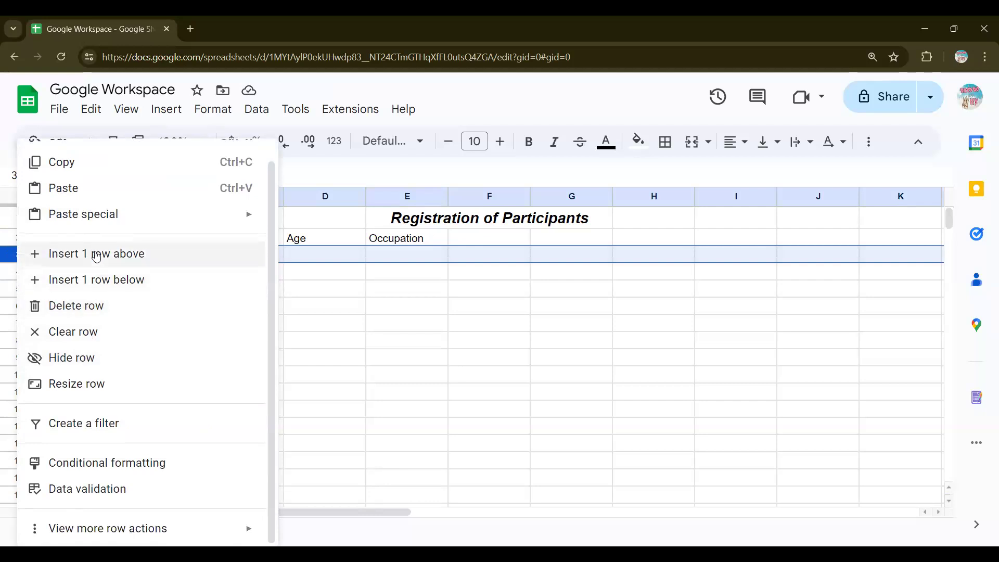
click(385, 275)
click(430, 221)
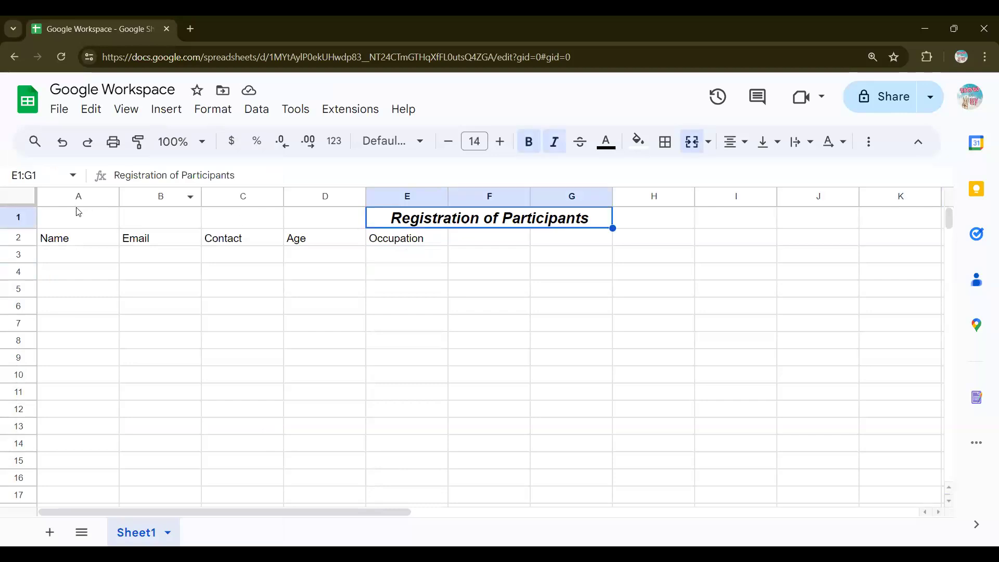
drag(70, 219, 93, 236)
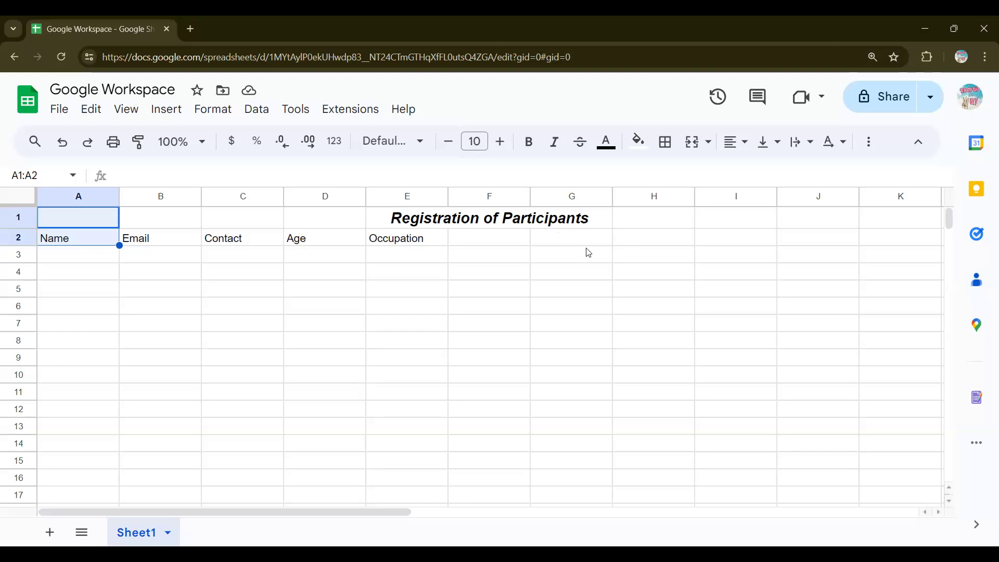
click(481, 277)
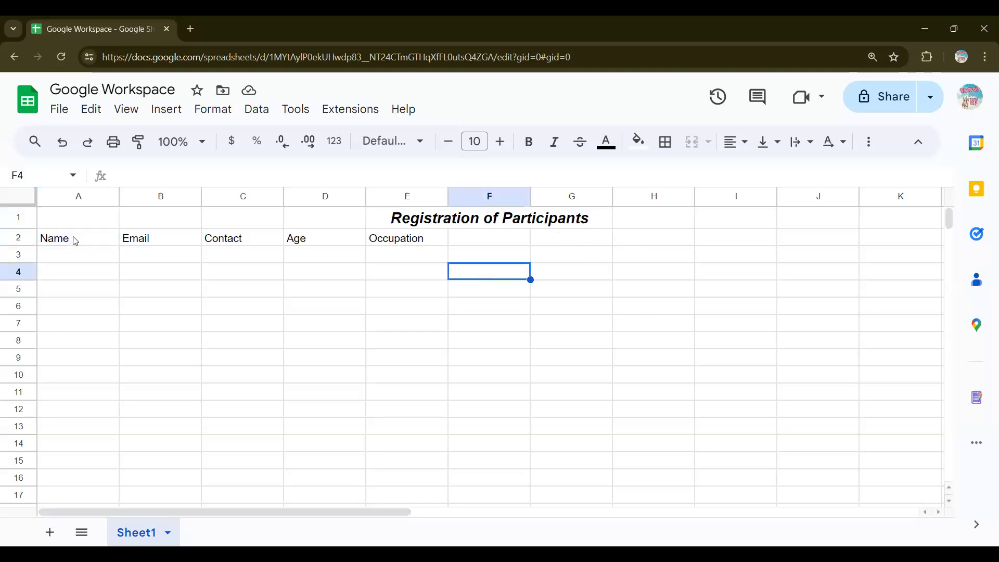
Step: Insert a blank row below the title so the headings move to A3:E3
click(18, 219)
right_click(18, 220)
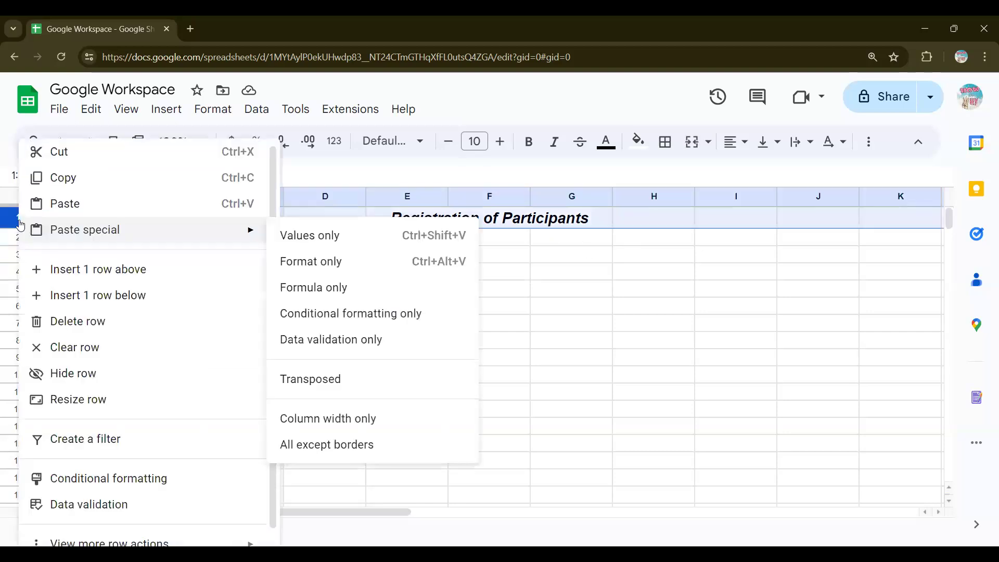
click(111, 295)
click(151, 290)
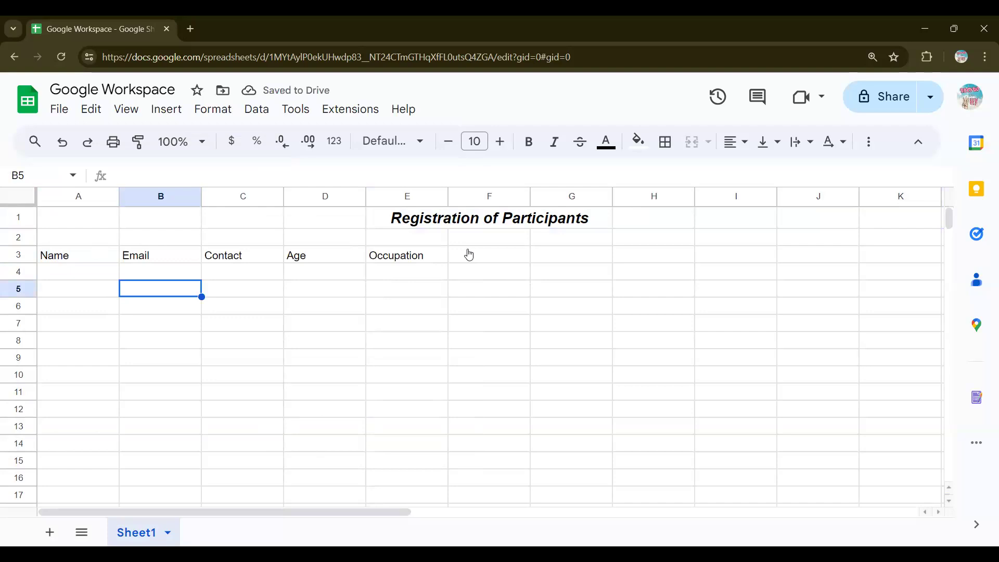
drag(102, 255, 388, 253)
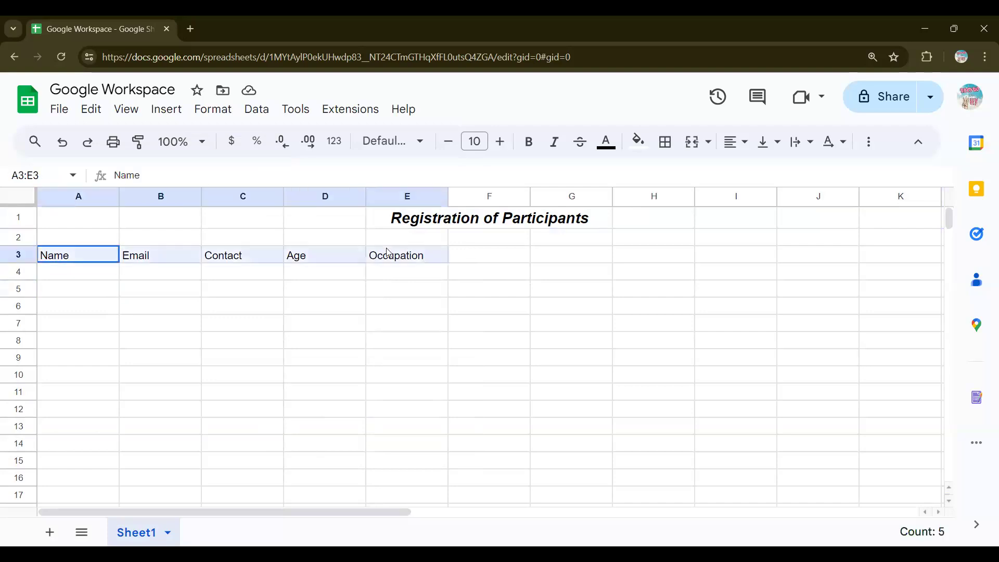
click(479, 258)
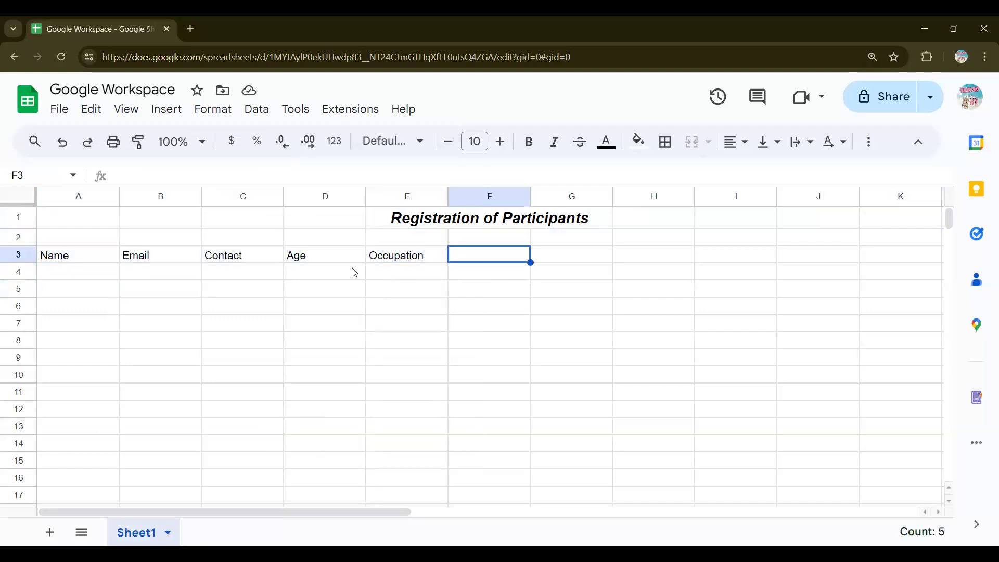
click(56, 282)
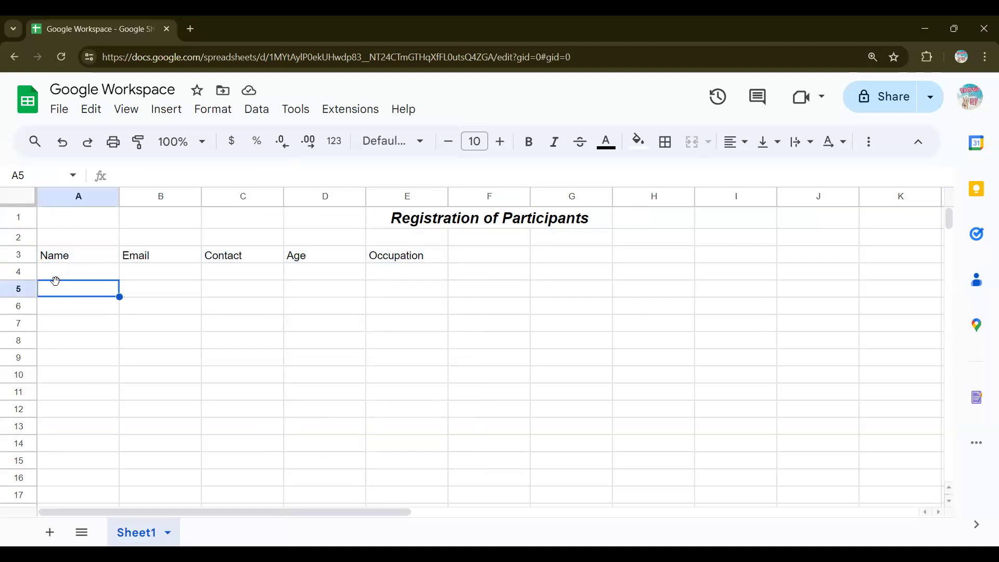
Step: Enter the two participants' names in A5 and A6
text(Su)
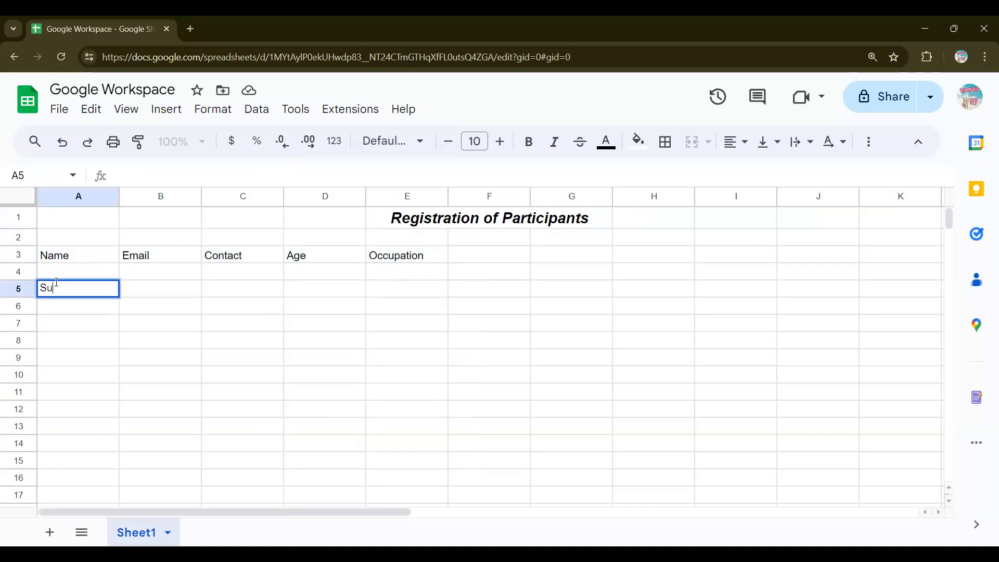
text(resh)
key(Return)
text(M)
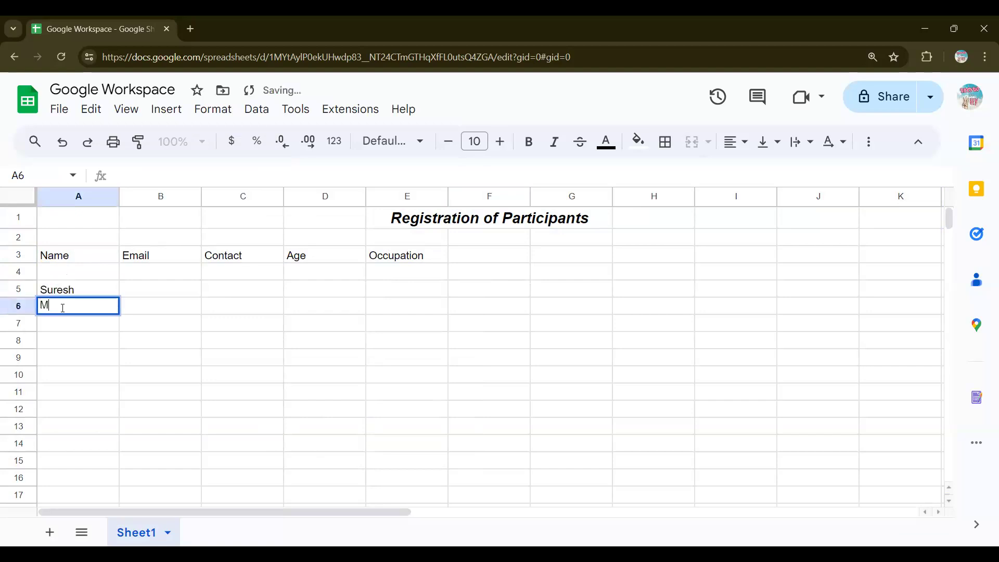
text(ahesh)
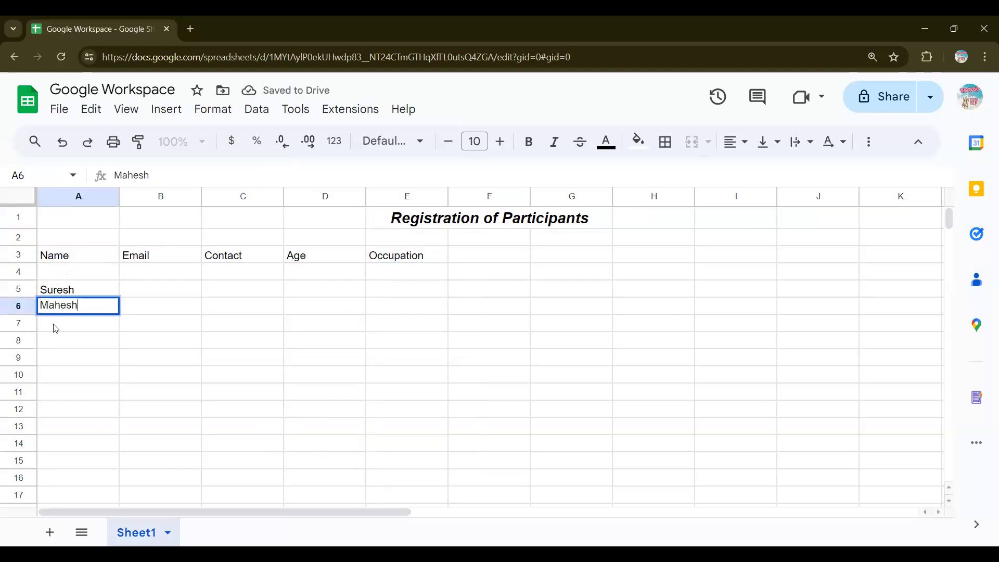
key(Return)
drag(76, 415, 95, 334)
click(156, 324)
Step: Fill row 5 with the first participant's email, contact number, age 22 and occupation
click(184, 293)
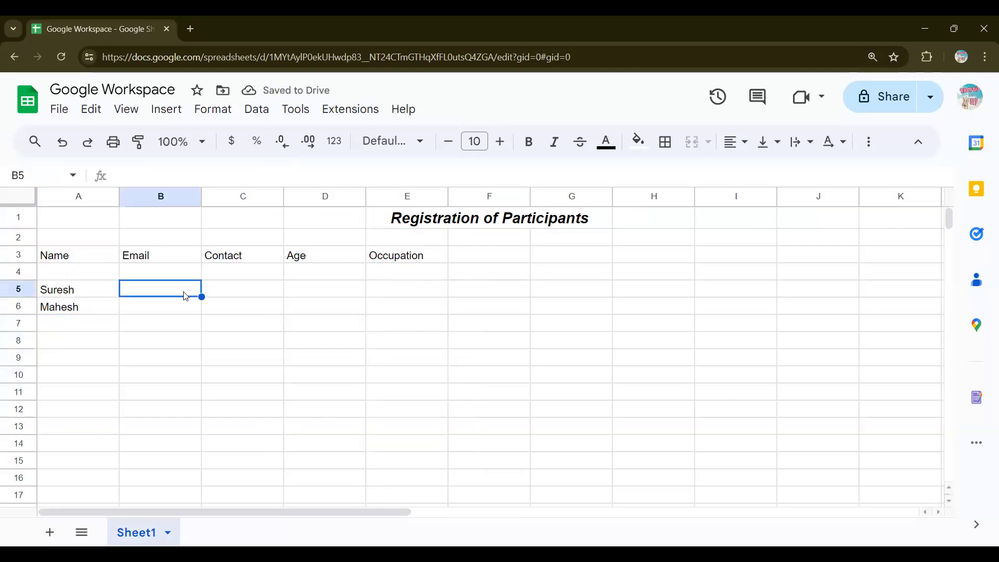
text(dkasdmakl)
key(Tab)
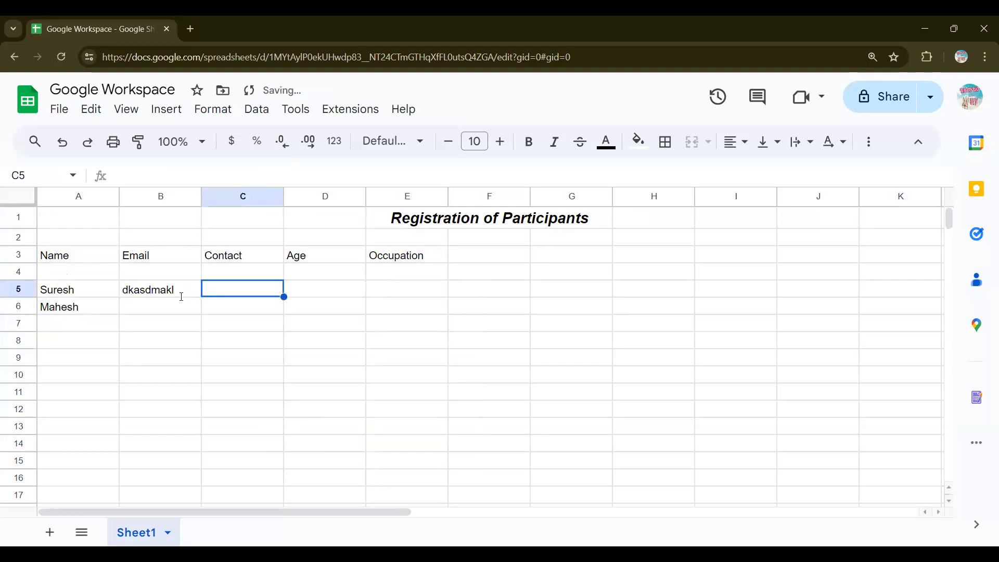
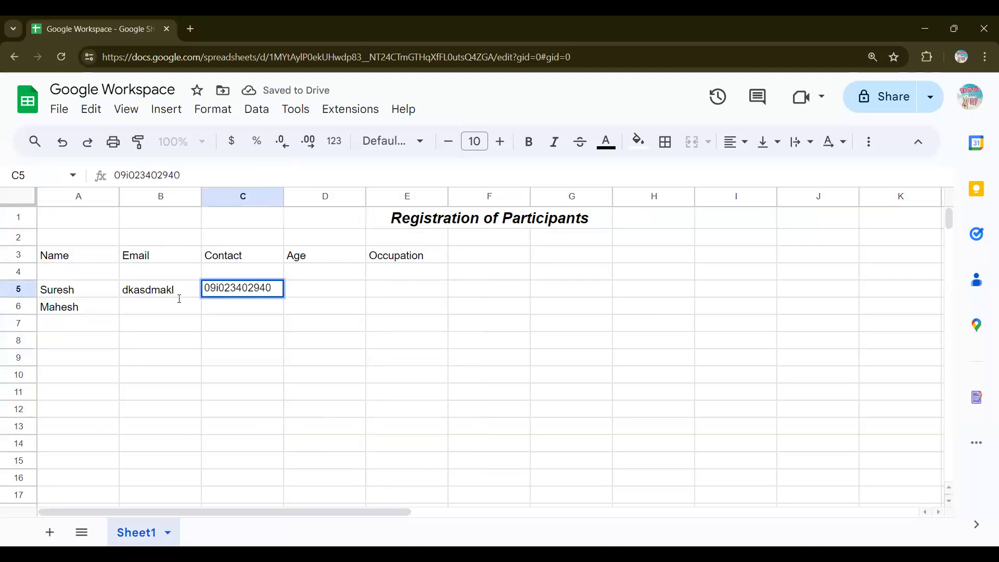
key(Tab)
text(223)
key(BackSpace)
key(BackSpace)
text(2)
key(Tab)
text(csclsk)
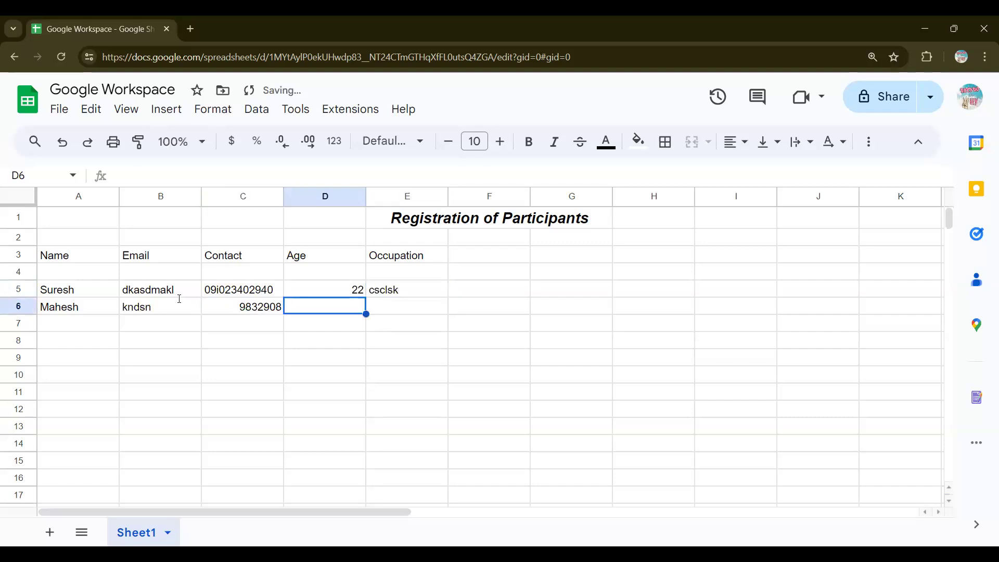
Step: Enter age 34 and an occupation for the second participant in row 6
text(34)
key(Tab)
text(nkncksnc)
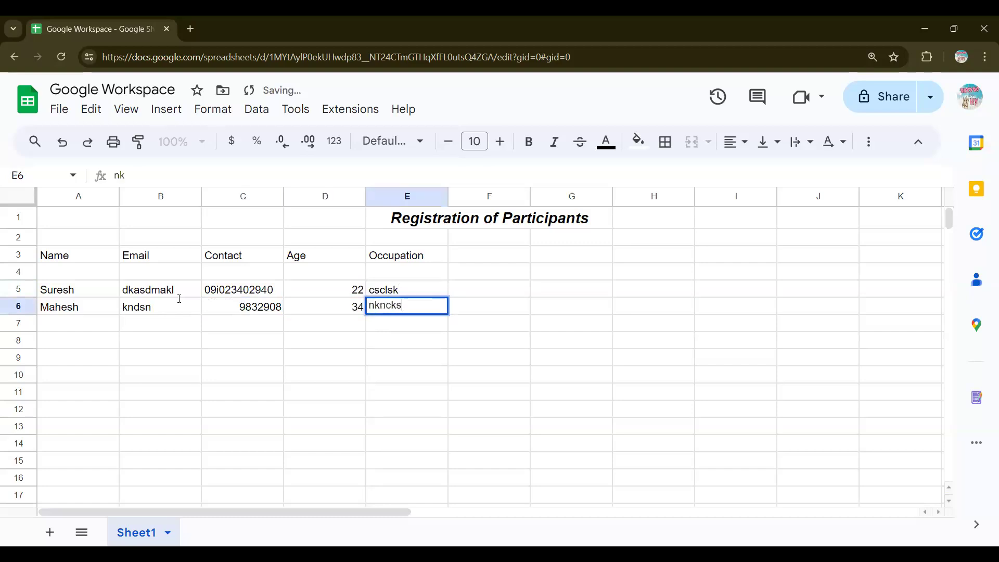
click(216, 348)
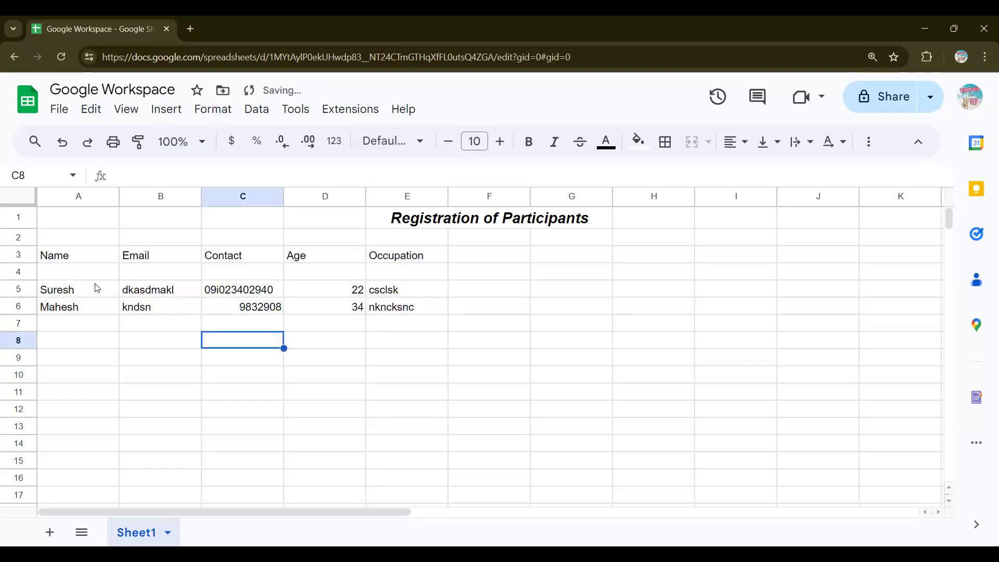
drag(96, 289, 441, 315)
click(376, 373)
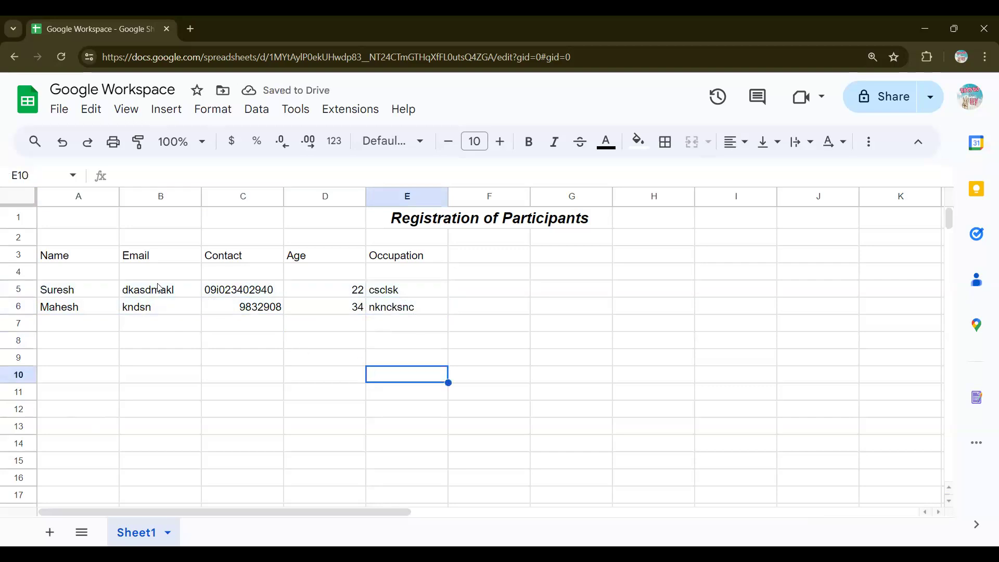
click(571, 223)
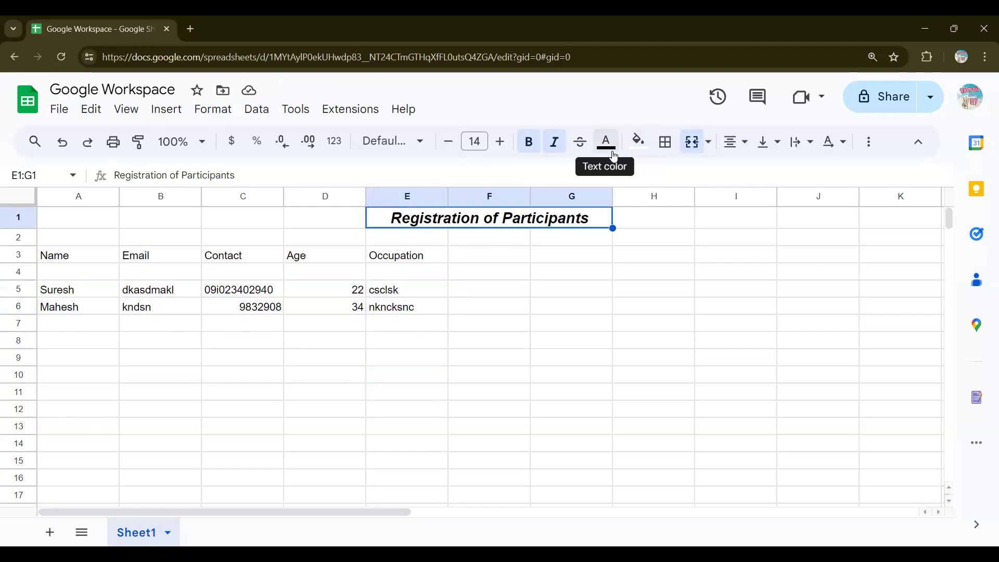
Step: Fill the merged E1:G1 title cell with yellow
click(645, 146)
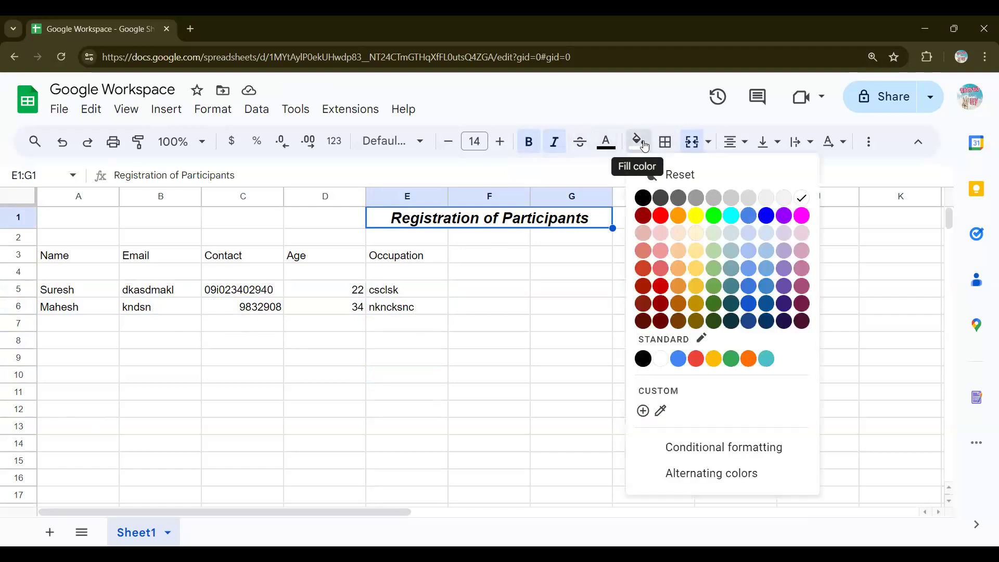
click(696, 219)
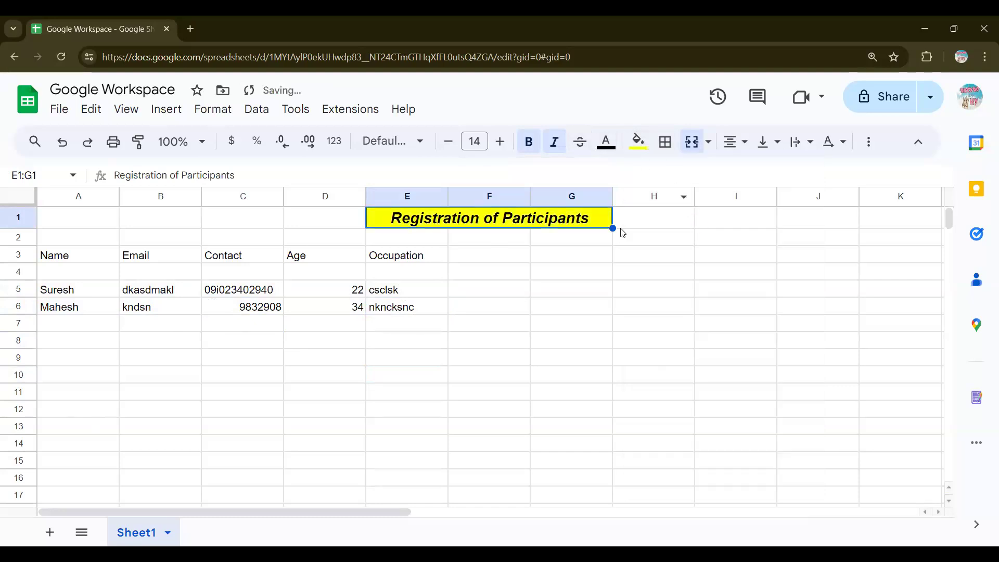
click(507, 261)
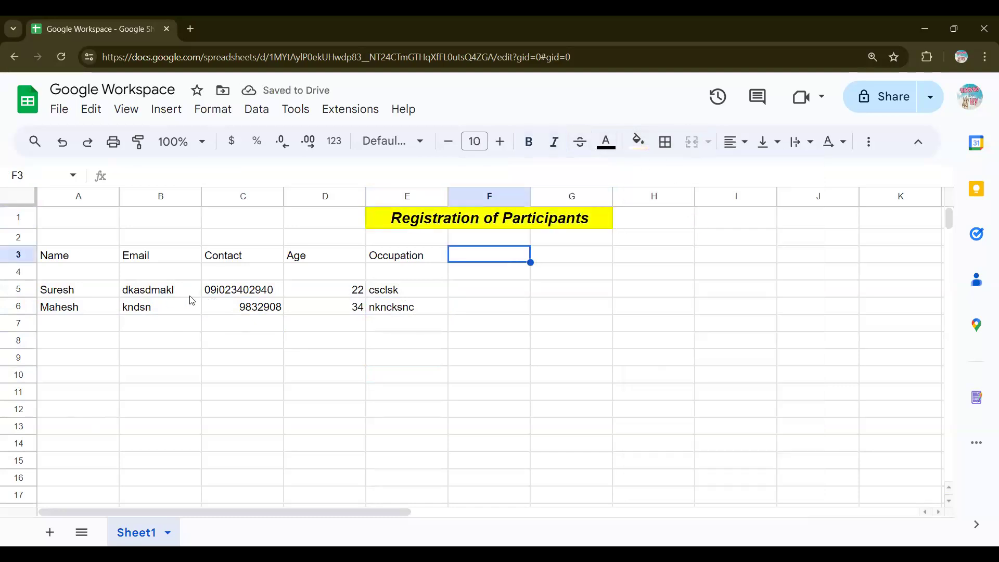
key(Up)
key(Up)
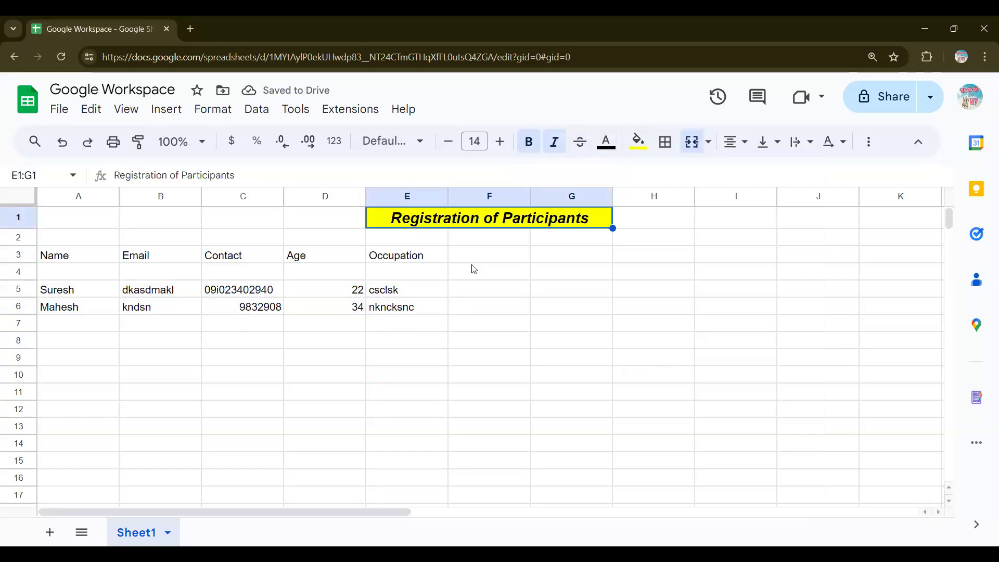
click(585, 308)
click(567, 223)
Step: Apply All borders to the table range A3:E16, after trying other border styles
drag(56, 258, 433, 477)
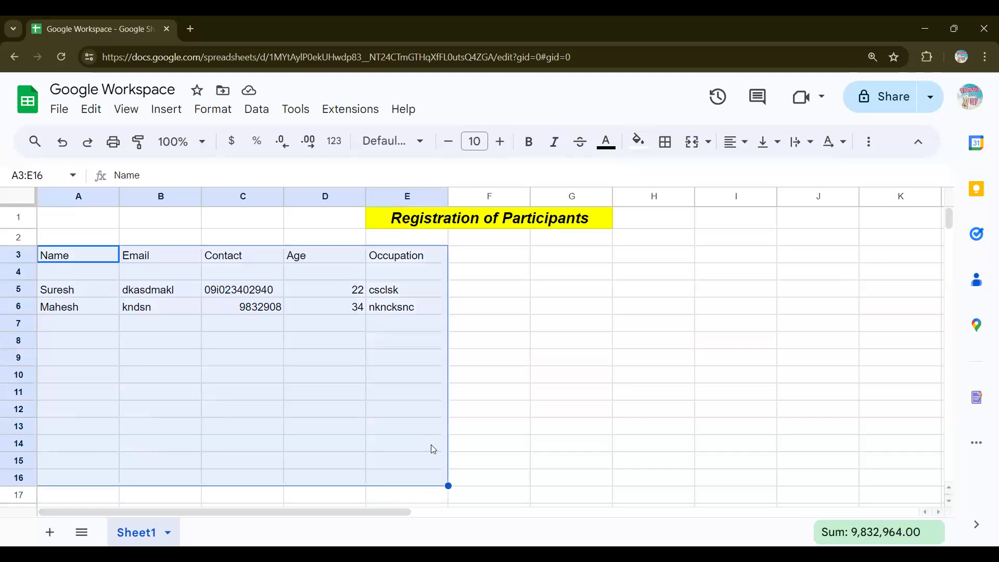
click(668, 151)
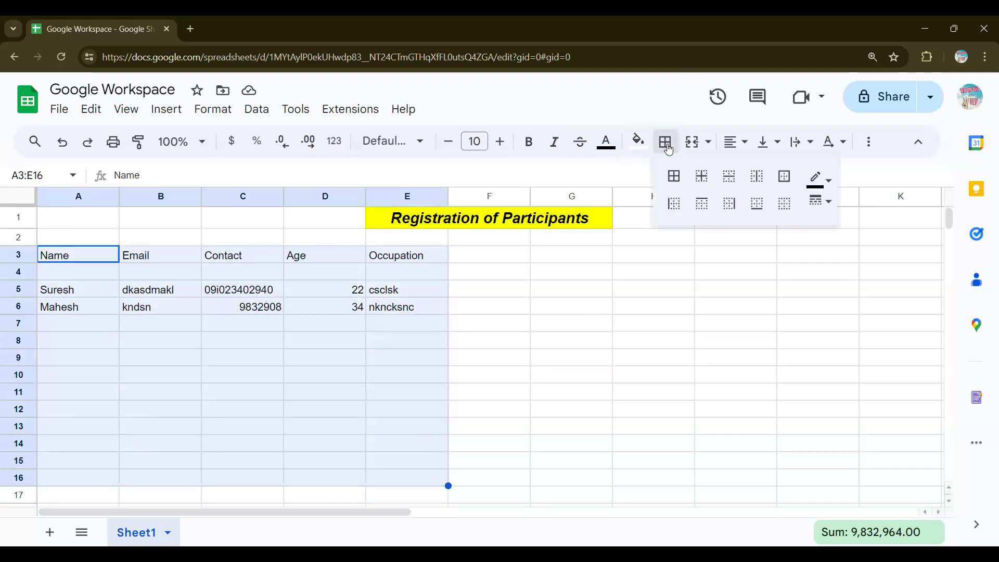
click(675, 177)
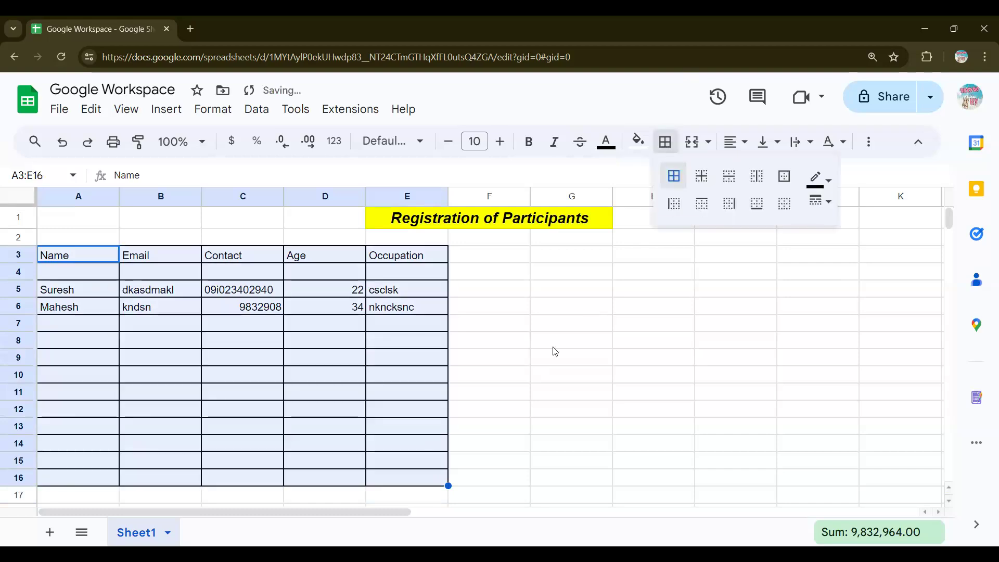
click(702, 179)
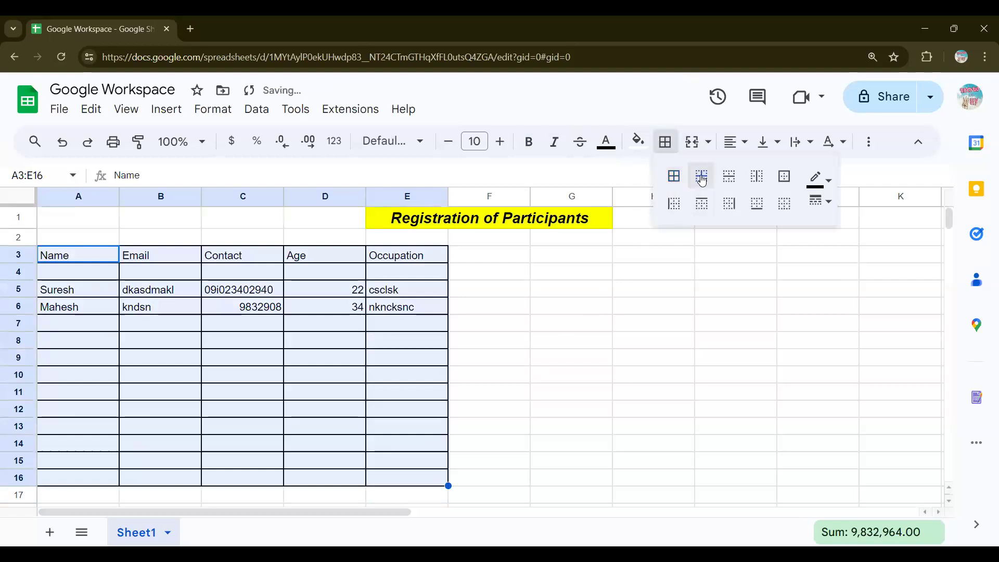
click(728, 177)
click(763, 179)
click(784, 176)
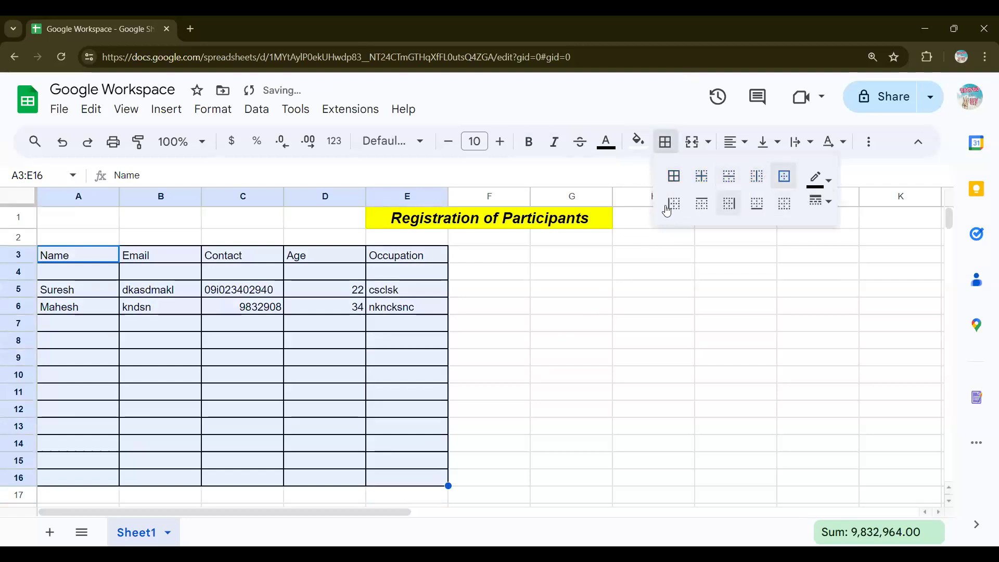
click(675, 177)
click(653, 290)
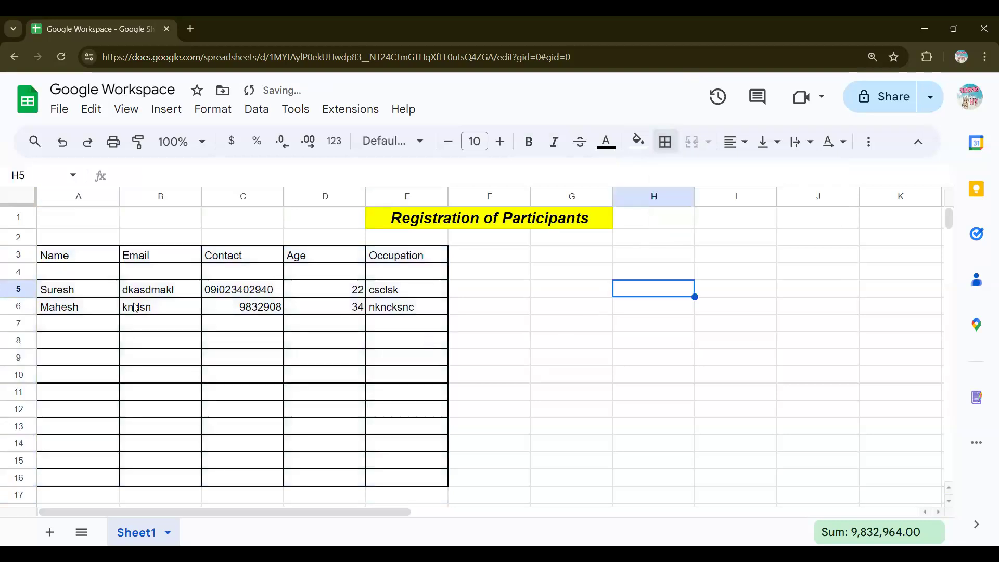
Step: Drag the bordered table A3:E16 three columns right to D3:H16
drag(159, 344, 265, 365)
scroll(265, 370, down, 3)
scroll(495, 337, up, 3)
click(499, 337)
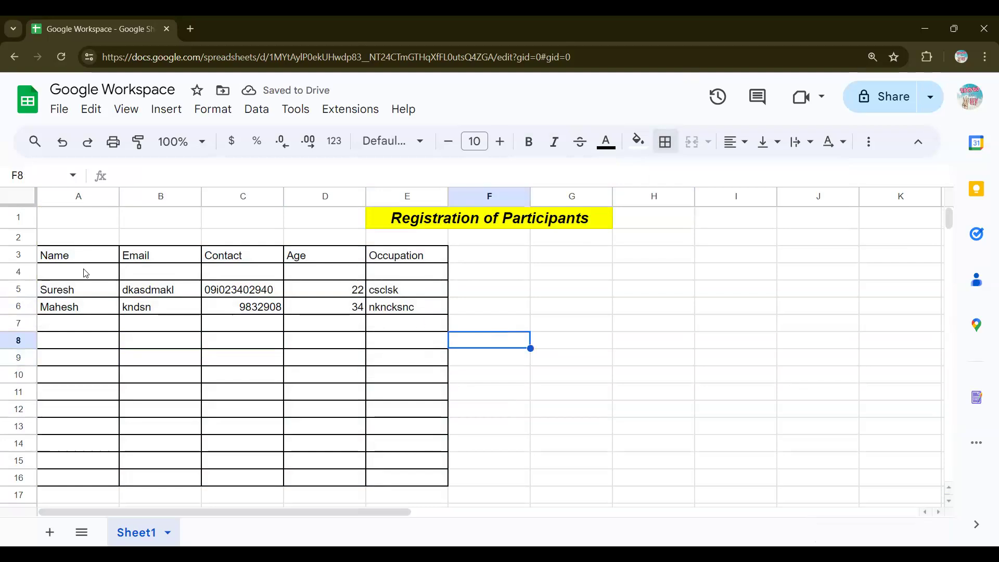
mouse_move(74, 255)
mouse_down()
mouse_move(330, 429)
mouse_move(378, 485)
mouse_up()
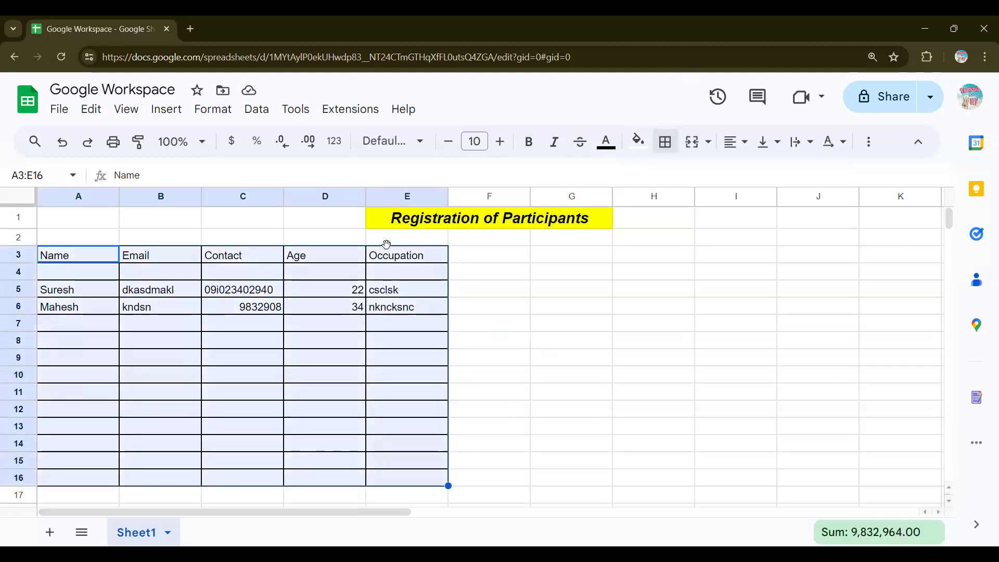
drag(386, 245, 669, 267)
Step: Review the moved table in D3:H16 and the extra toolbar formatting options
click(817, 290)
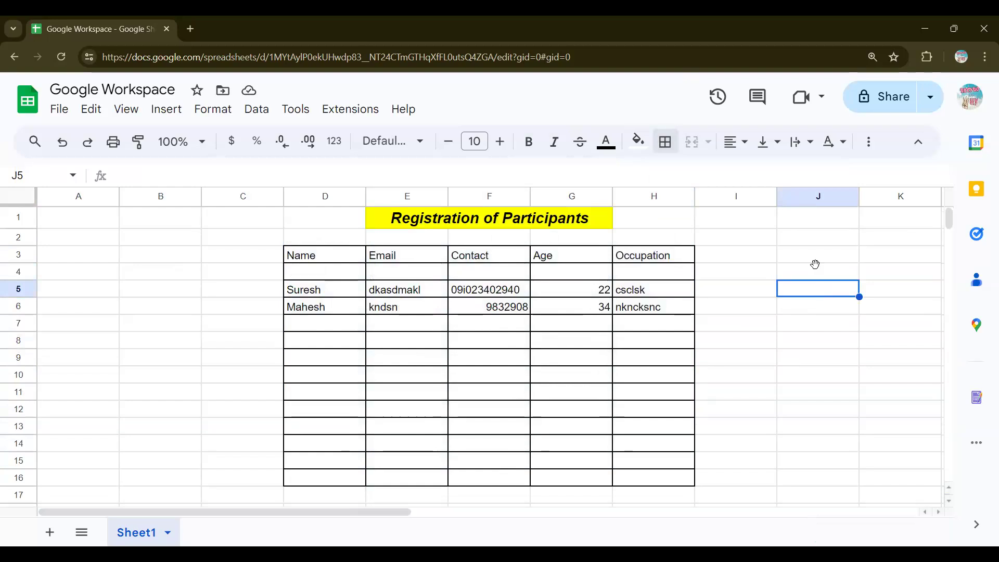
click(868, 147)
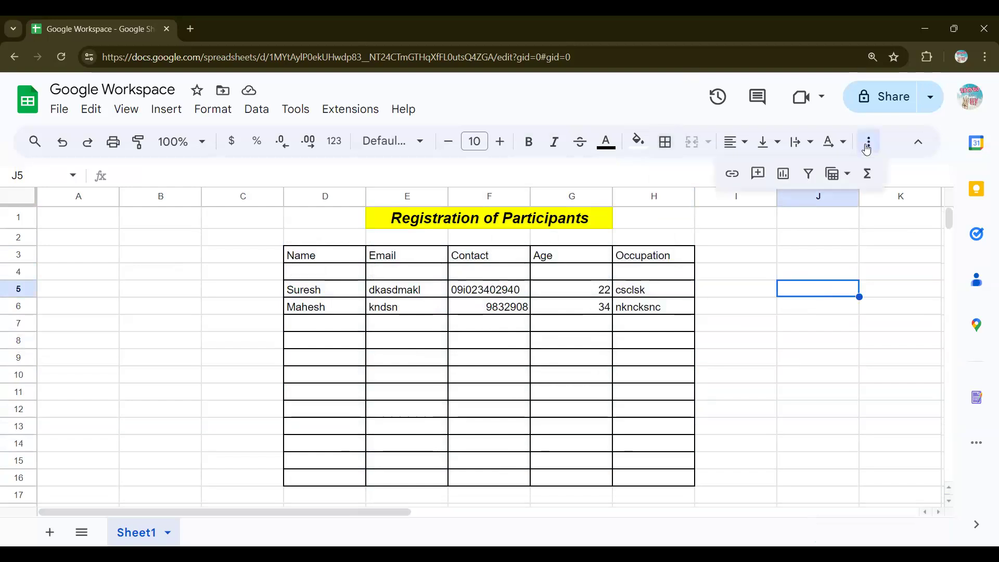
click(868, 145)
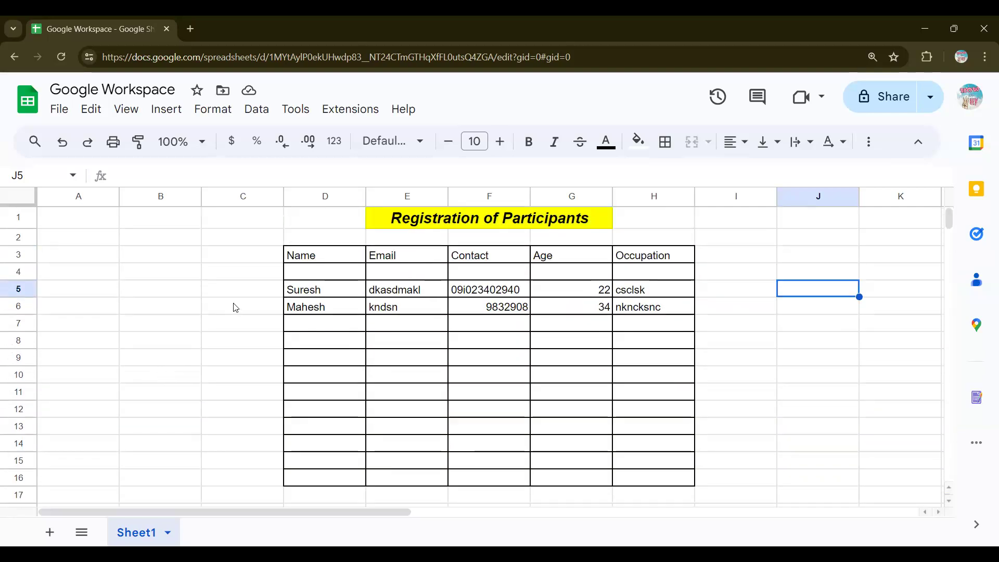
drag(245, 225, 775, 481)
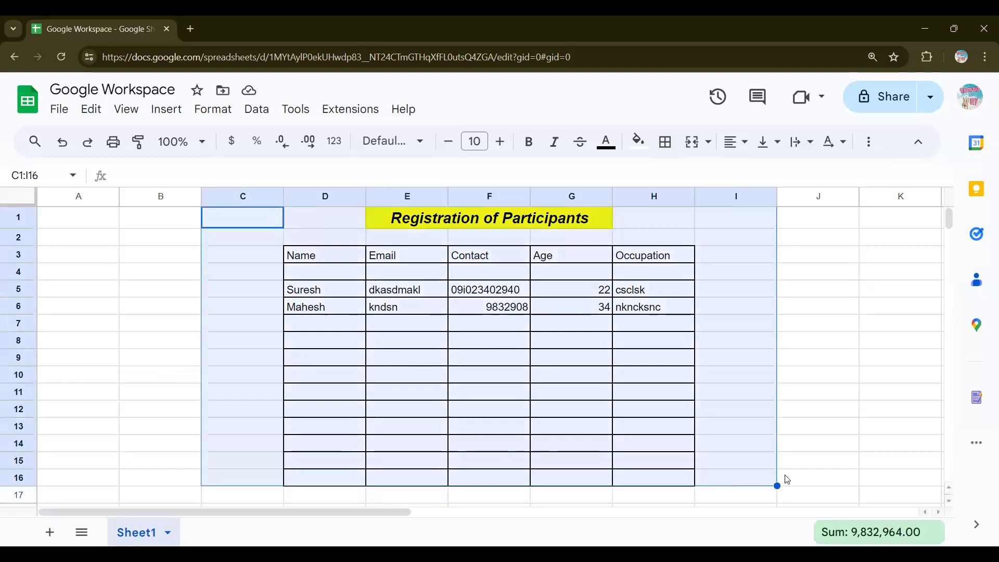
click(815, 478)
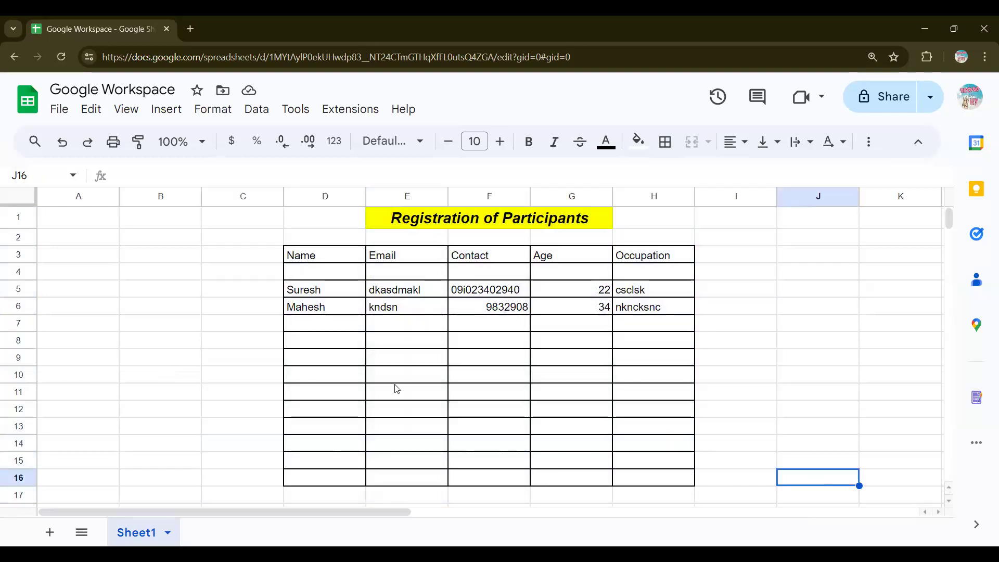
Step: Enter age 45 in G7 and clear the stray values from the Occupation cell H7
click(579, 325)
text(4534)
key(BackSpace)
key(BackSpace)
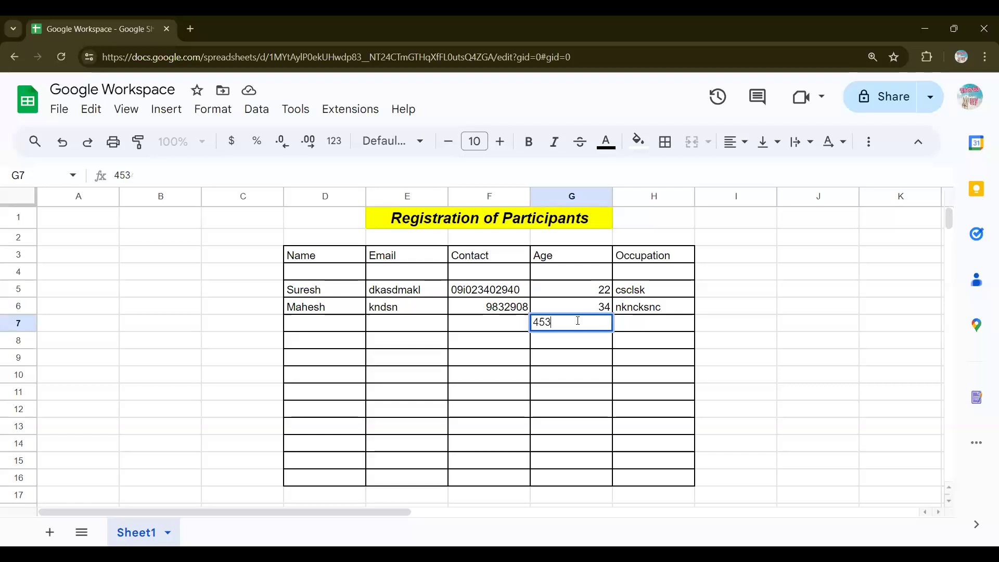
key(Tab)
text(787)
key(BackSpace)
key(BackSpace)
key(BackSpace)
click(563, 353)
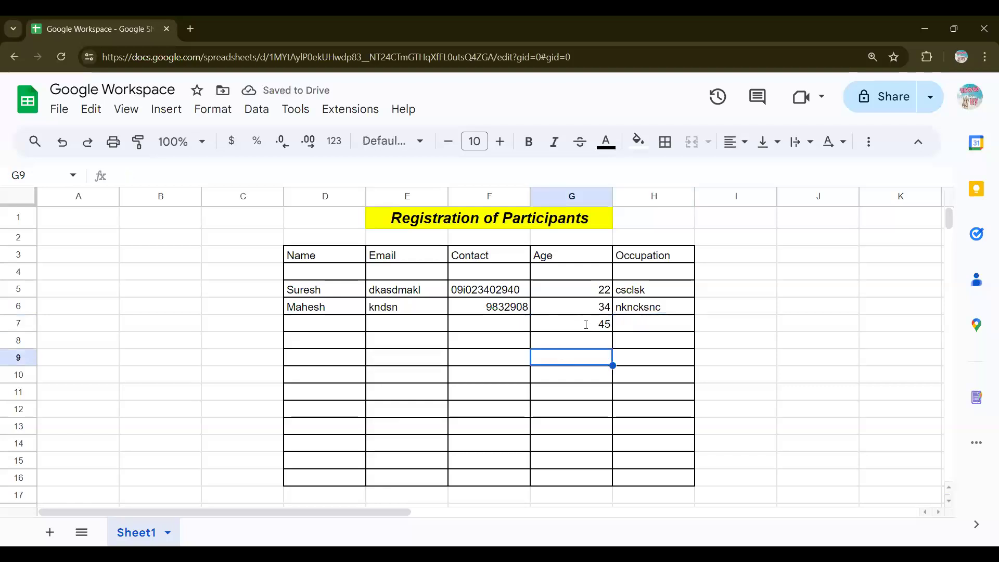
Step: Enter ages 23, 23 and 43 in G8 to G10, then select the ages G5:G10
click(579, 343)
text(23)
key(Tab)
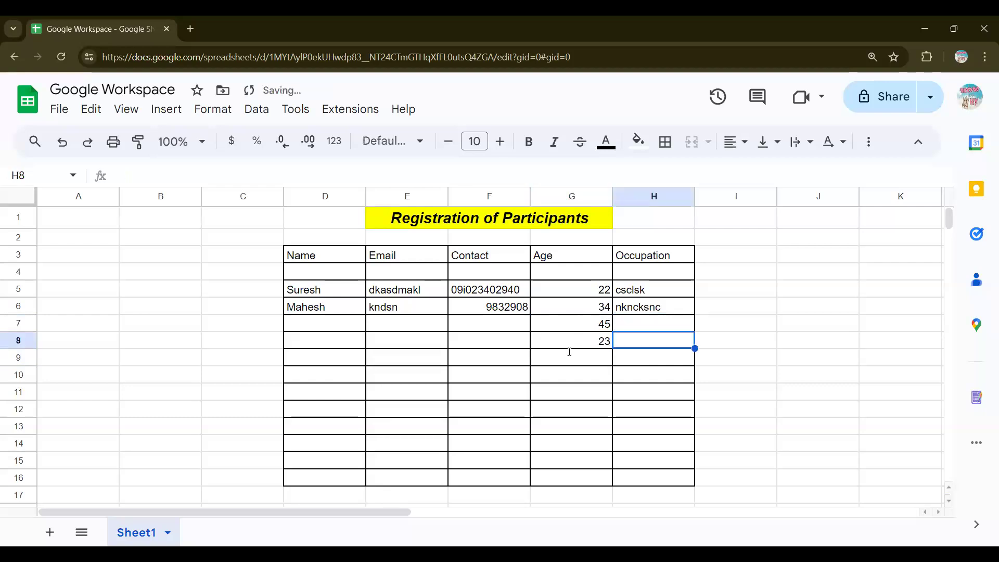
click(569, 354)
text(23)
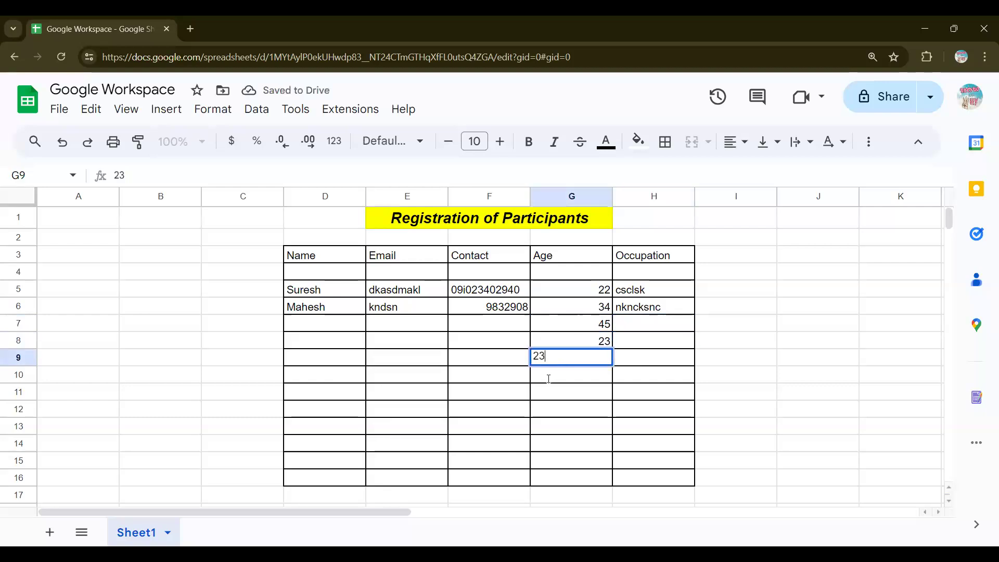
click(551, 375)
text(43)
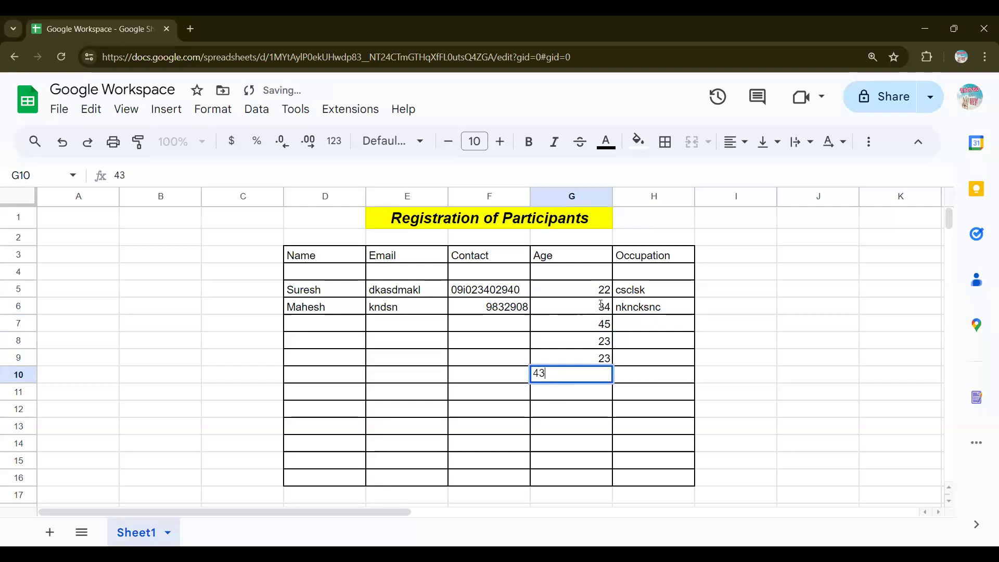
click(598, 292)
drag(599, 291, 603, 371)
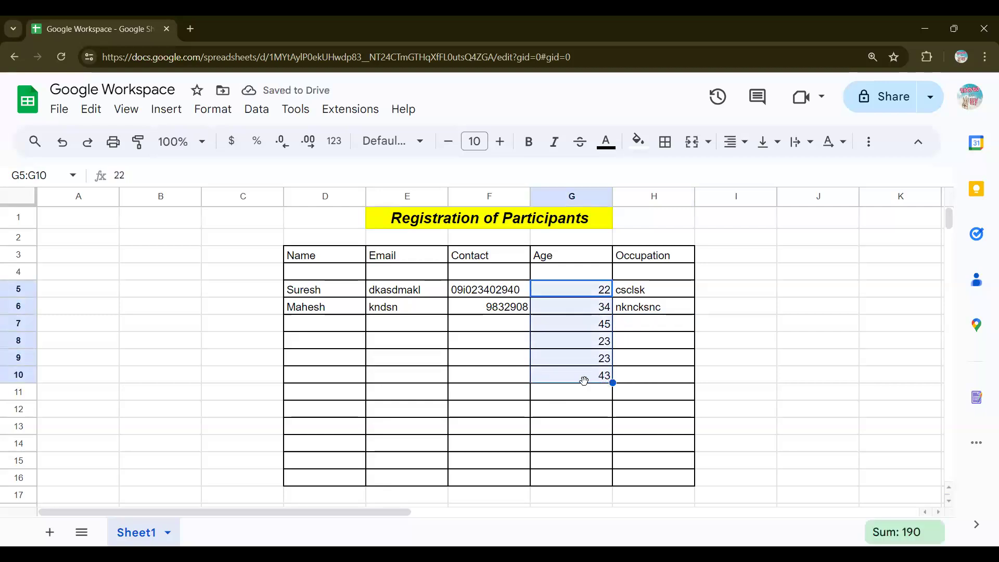
Step: Copy the value 43 from G10 down the Age column to G16, replacing an accidental series fill
key(ctrl+c)
key(Escape)
drag(612, 384, 613, 481)
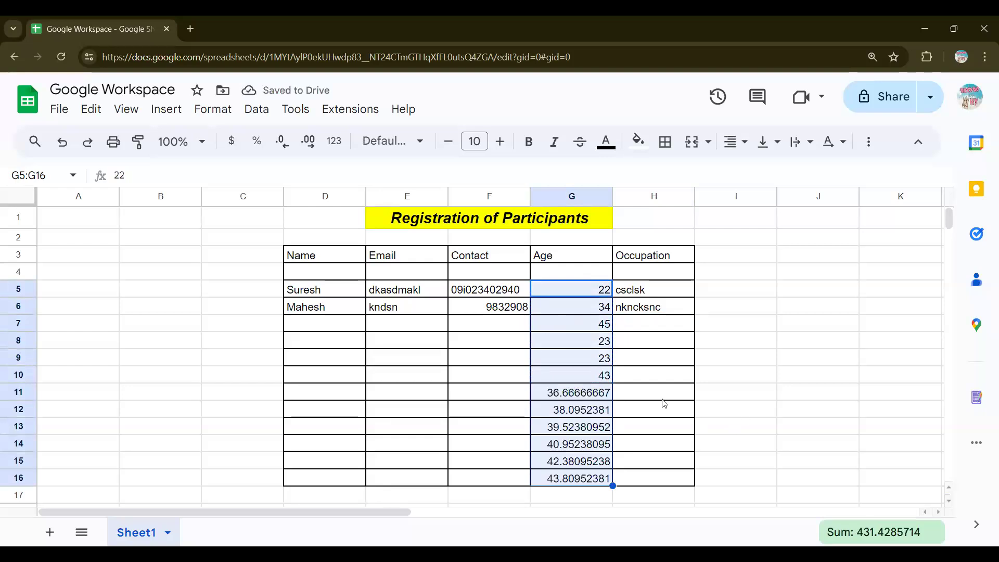
key(ctrl+z)
click(603, 379)
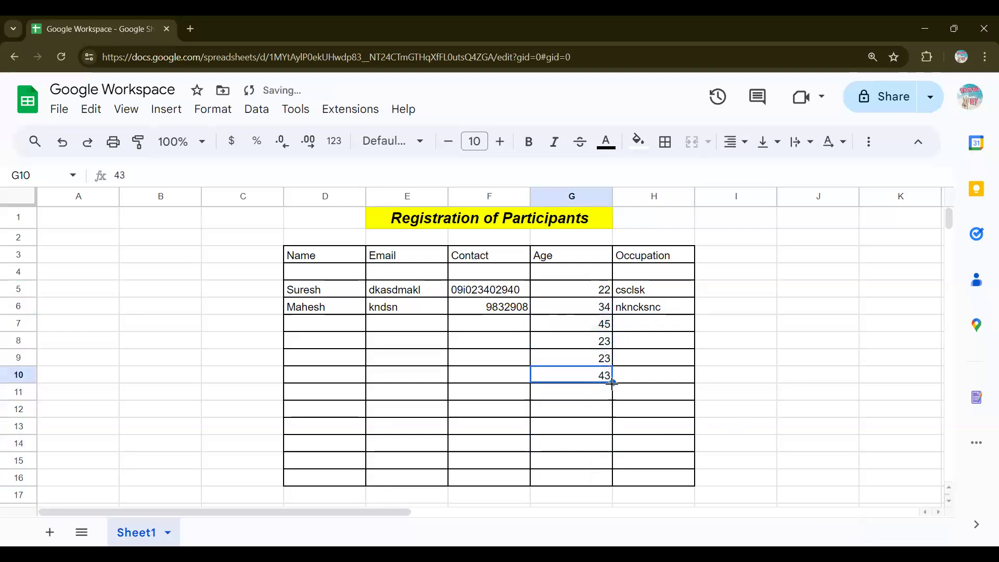
drag(613, 383, 614, 479)
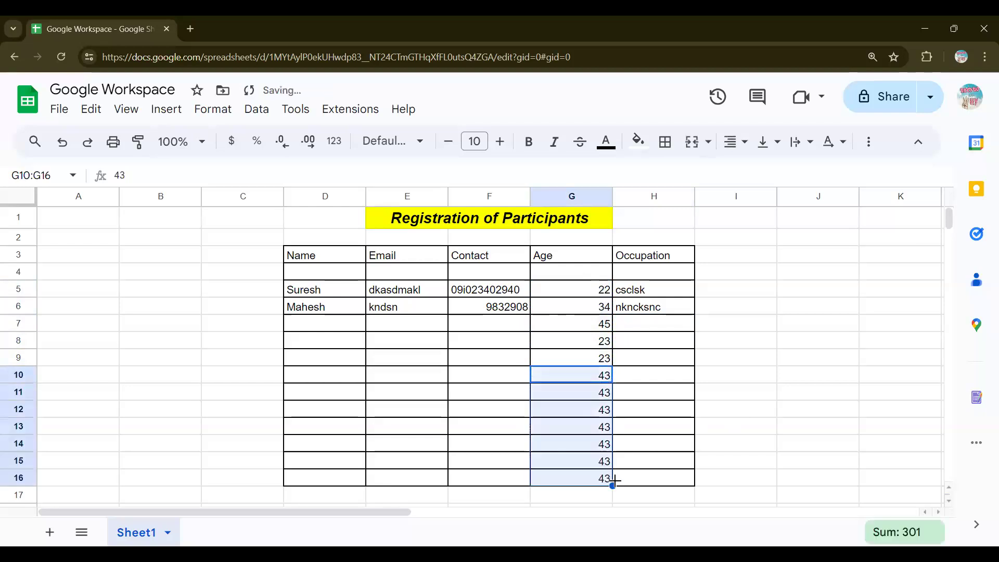
Step: Clear the extra 43 from G16 and select the ages G5:G15
click(744, 452)
scroll(745, 453, down, 2)
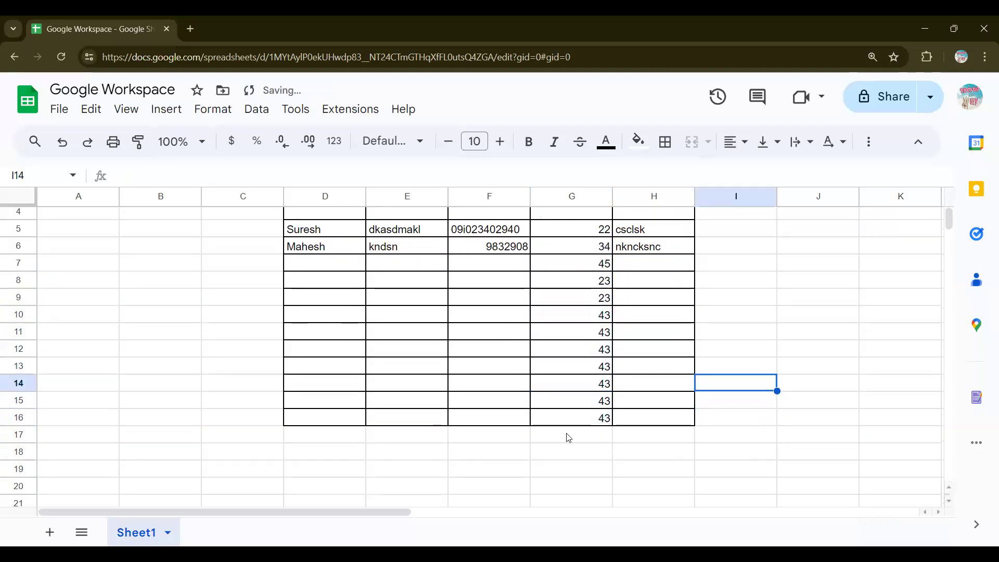
click(583, 419)
key(Delete)
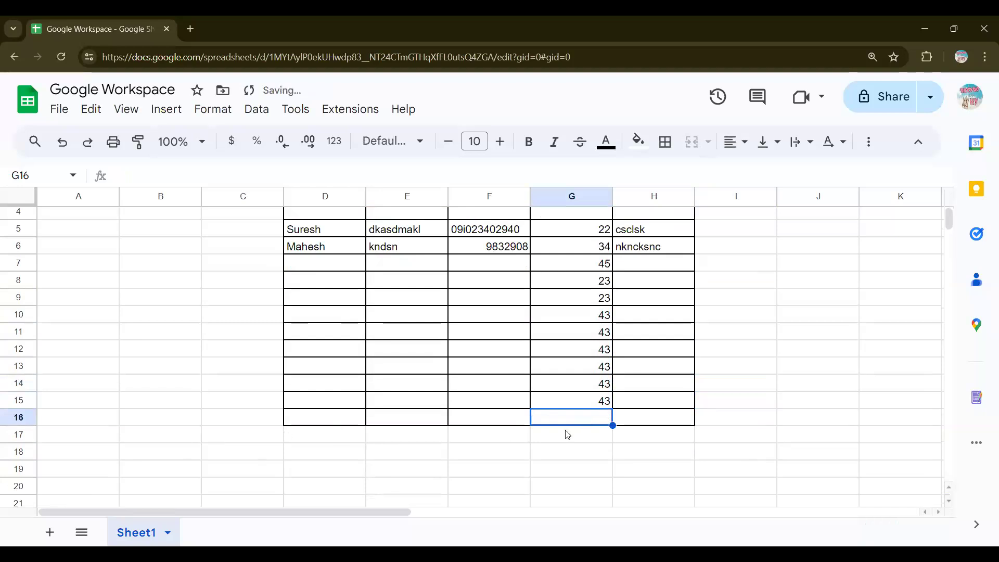
click(570, 440)
scroll(590, 273, up, 2)
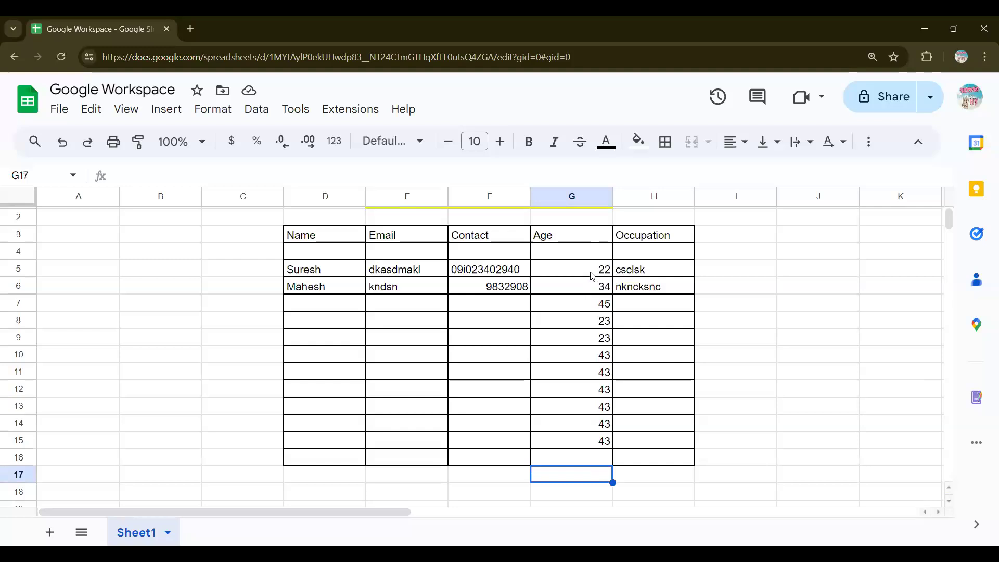
drag(591, 276, 587, 442)
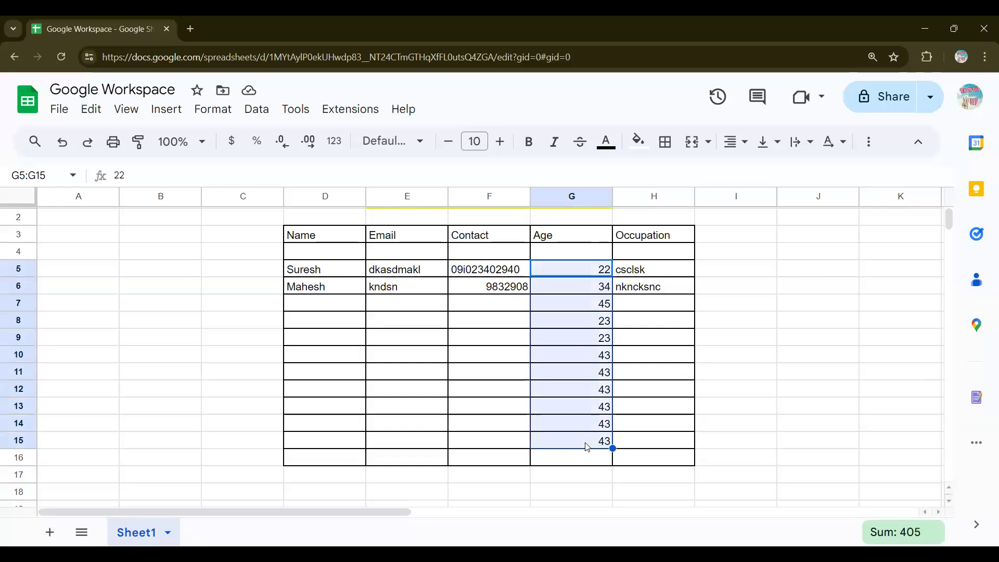
Step: Enter =SUM(G5:G15) in G16 so the Age total shows 405
click(578, 462)
right_click(578, 462)
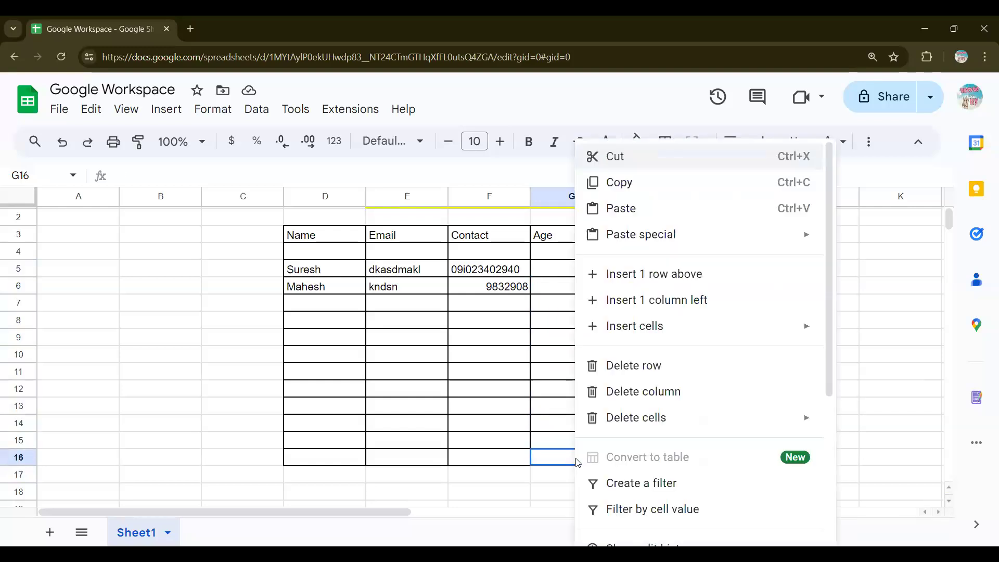
scroll(560, 444, down, 3)
scroll(558, 444, up, 4)
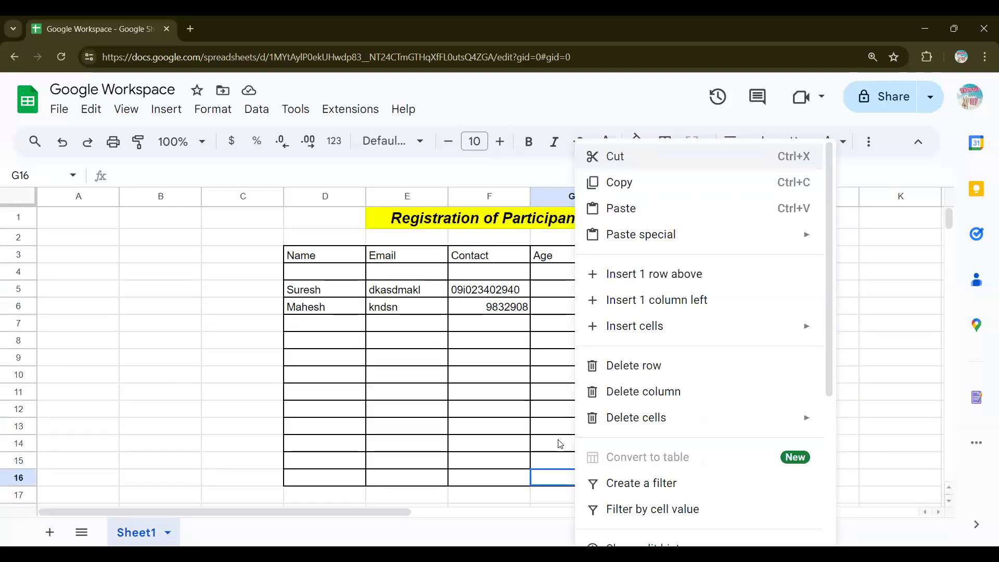
click(558, 444)
drag(609, 290, 598, 463)
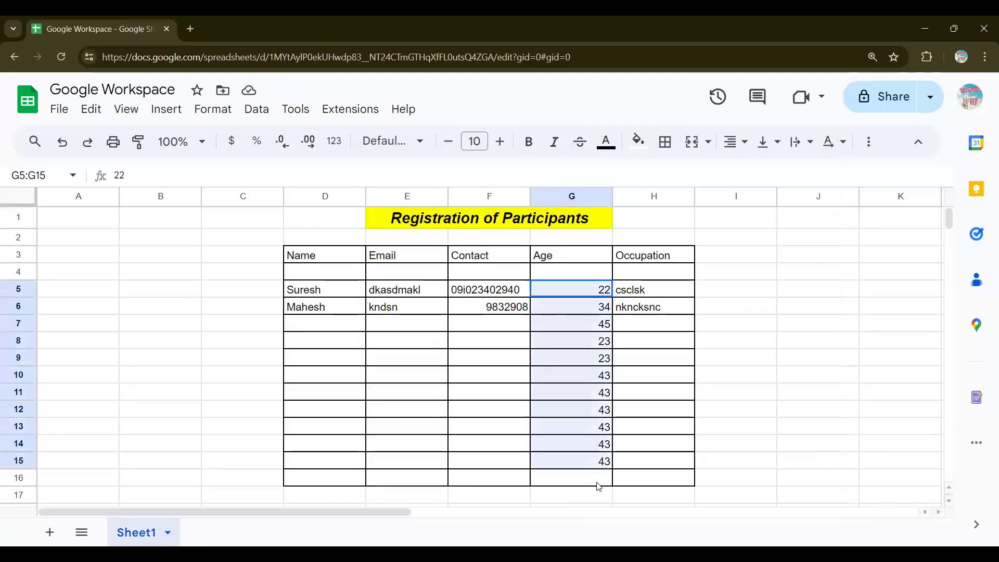
click(568, 486)
double_click(567, 483)
text(=)
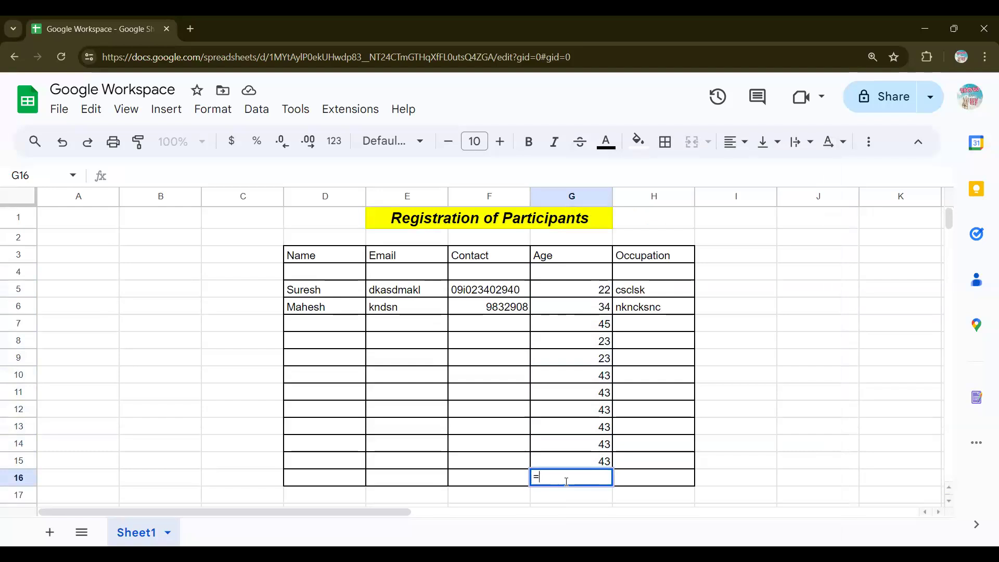
text(Su)
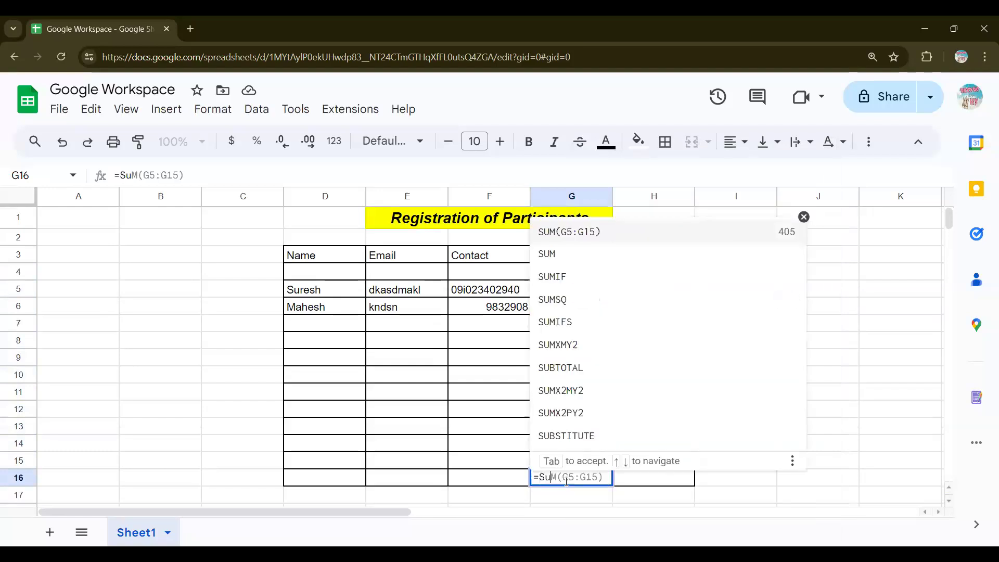
text(m)
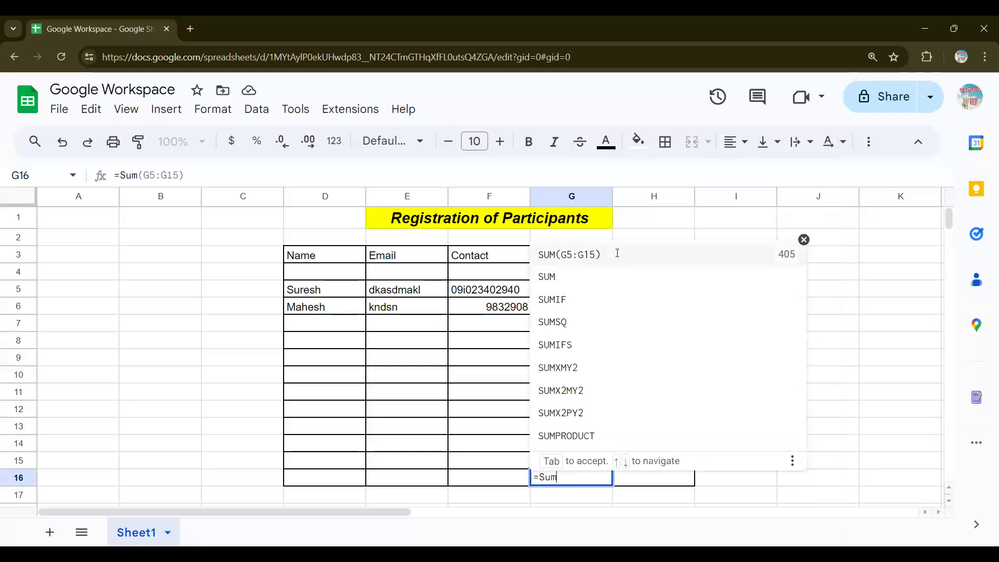
click(617, 253)
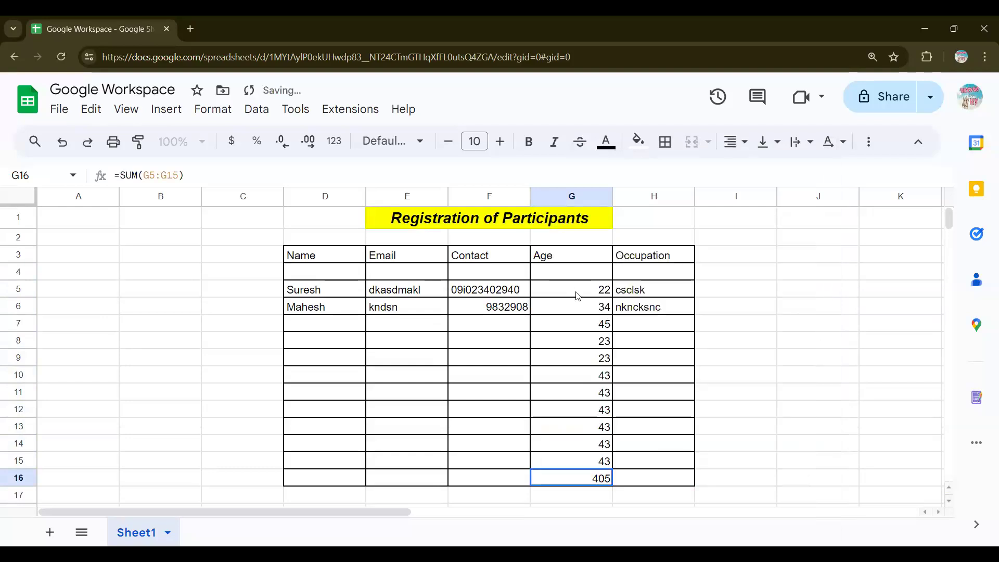
drag(576, 292, 583, 469)
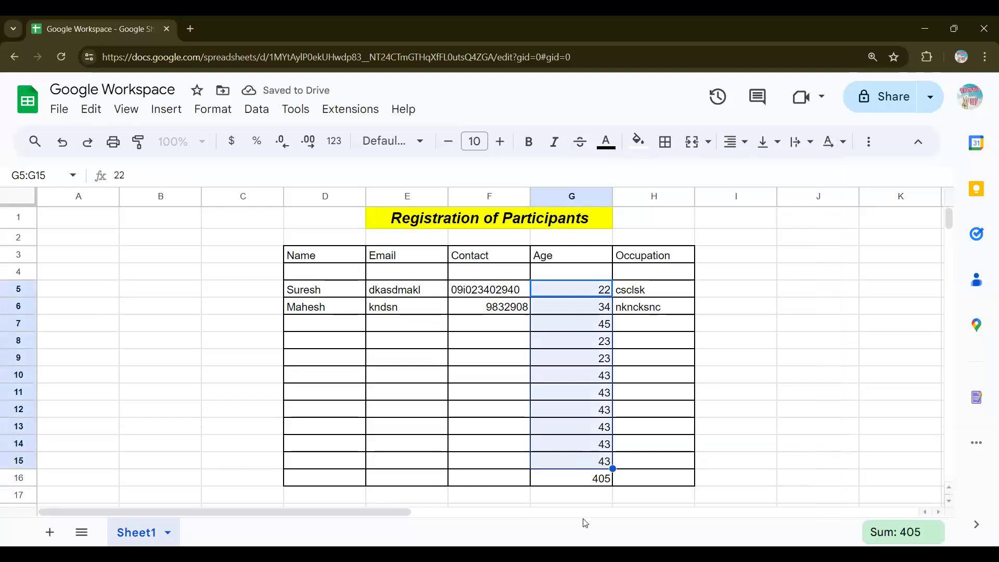
click(597, 482)
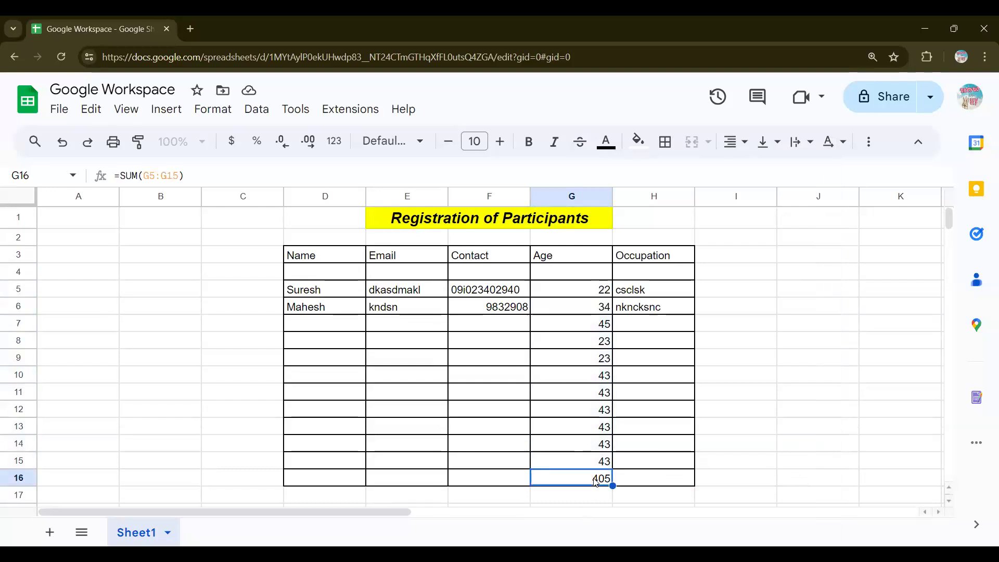
click(598, 294)
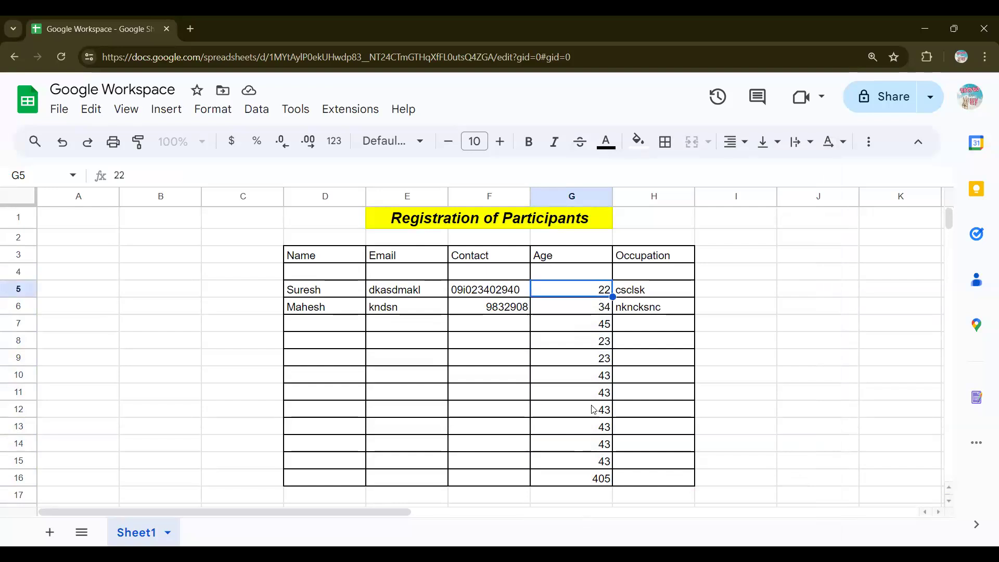
click(571, 465)
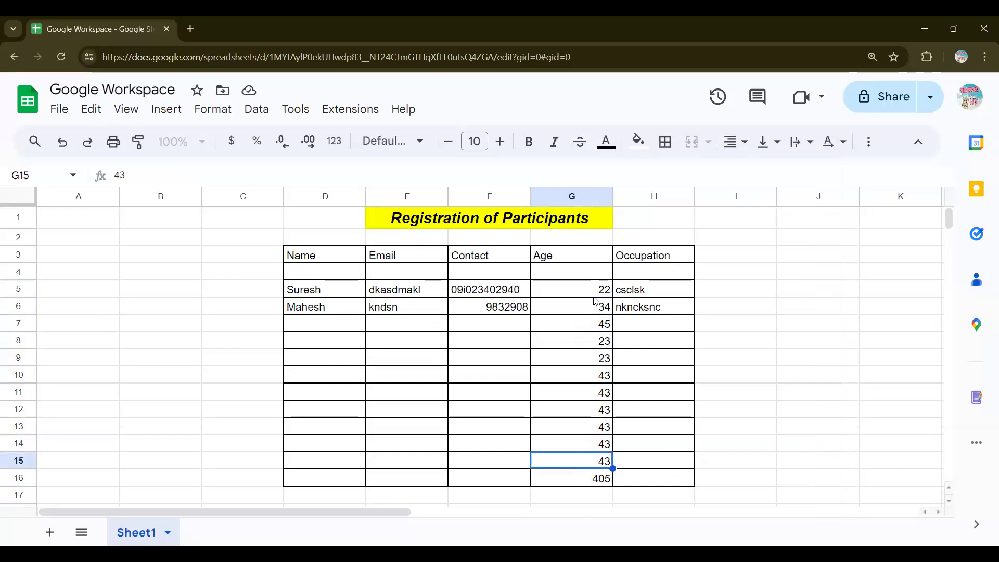
drag(577, 290, 578, 465)
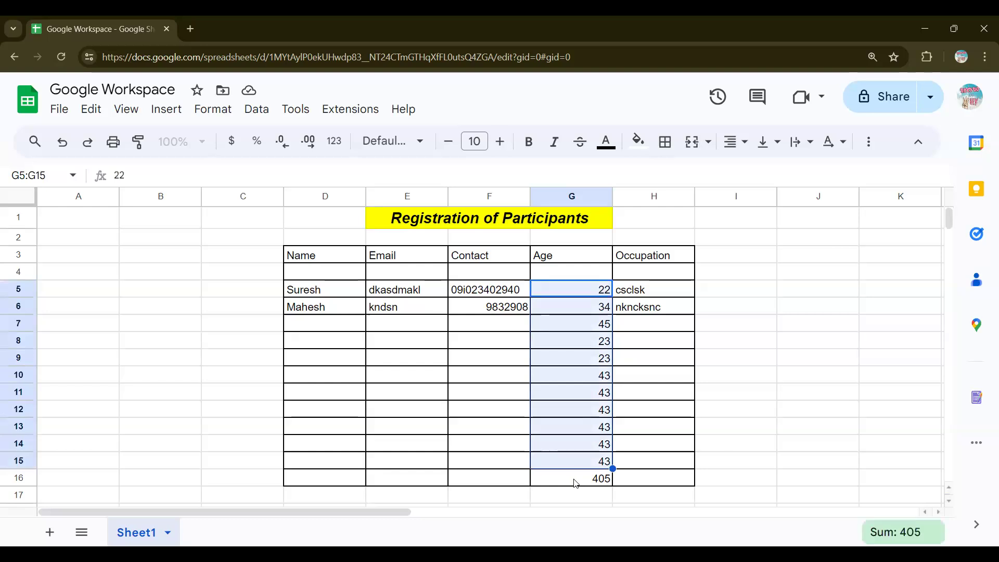
click(576, 481)
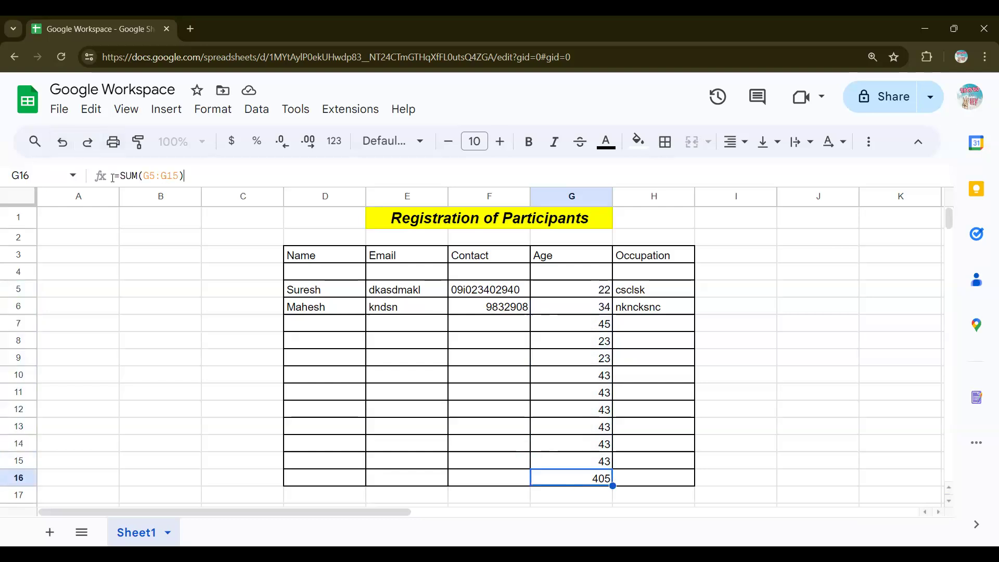
drag(113, 177, 113, 182)
key(ctrl+plus)
key(ctrl+plus)
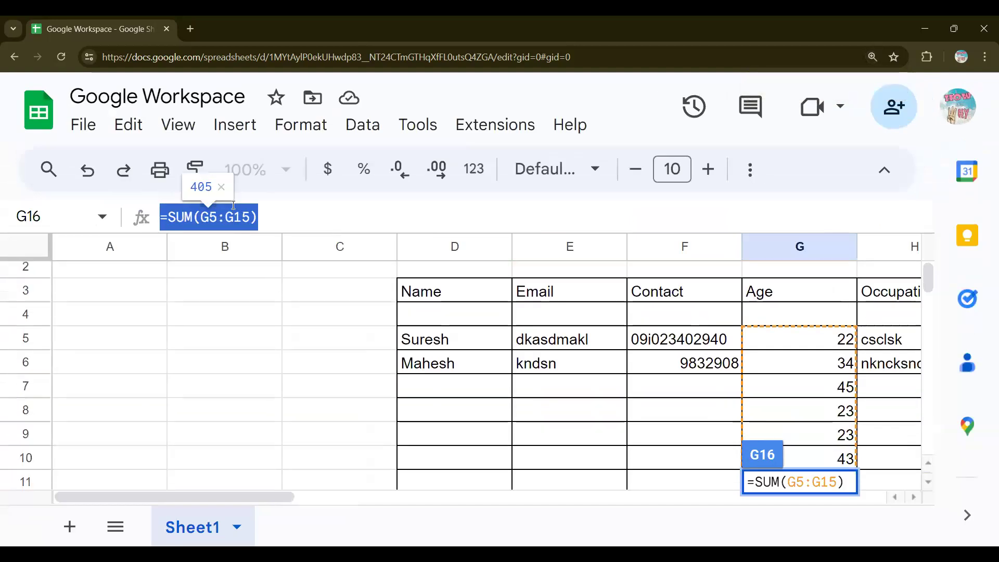
click(275, 213)
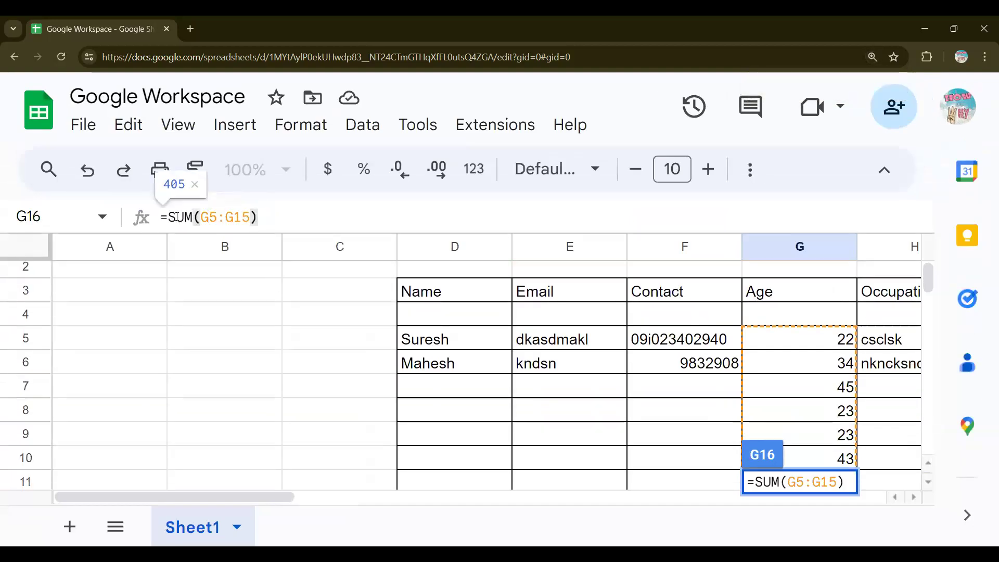
scroll(329, 362, down, 5)
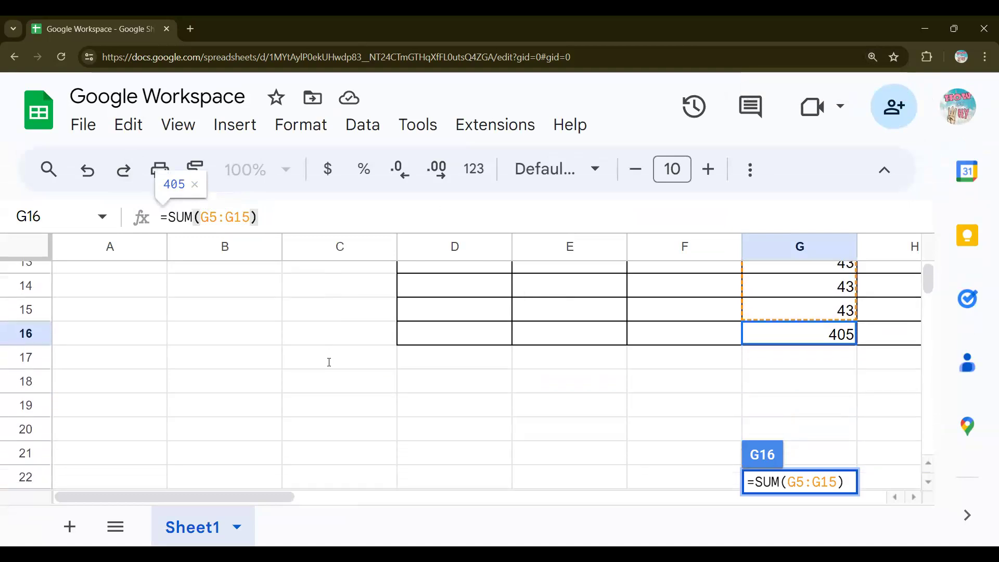
key(Return)
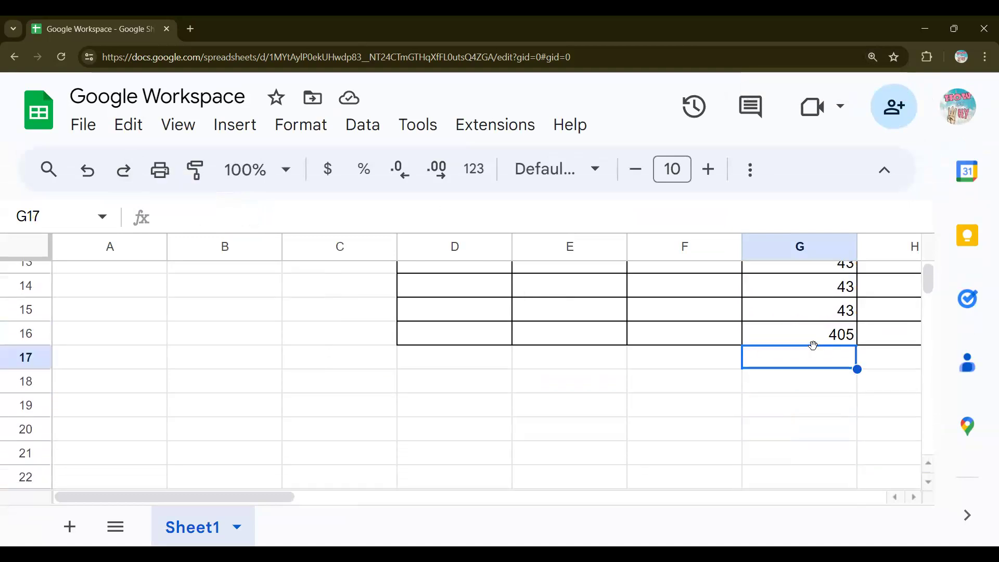
click(817, 336)
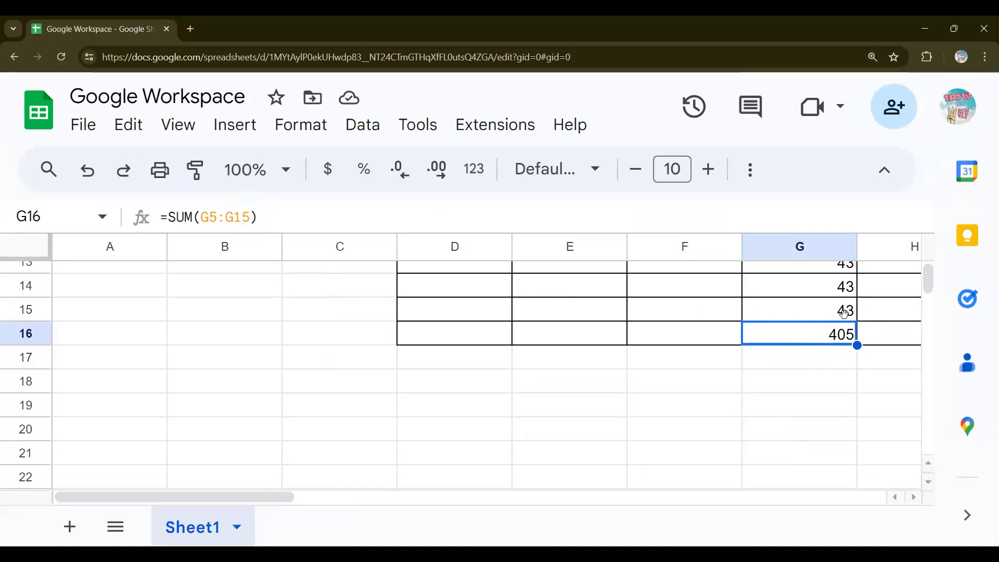
Step: Replace the G16 total with =AVERAGE(G5:G15) and zoom out to see the whole table
key(Delete)
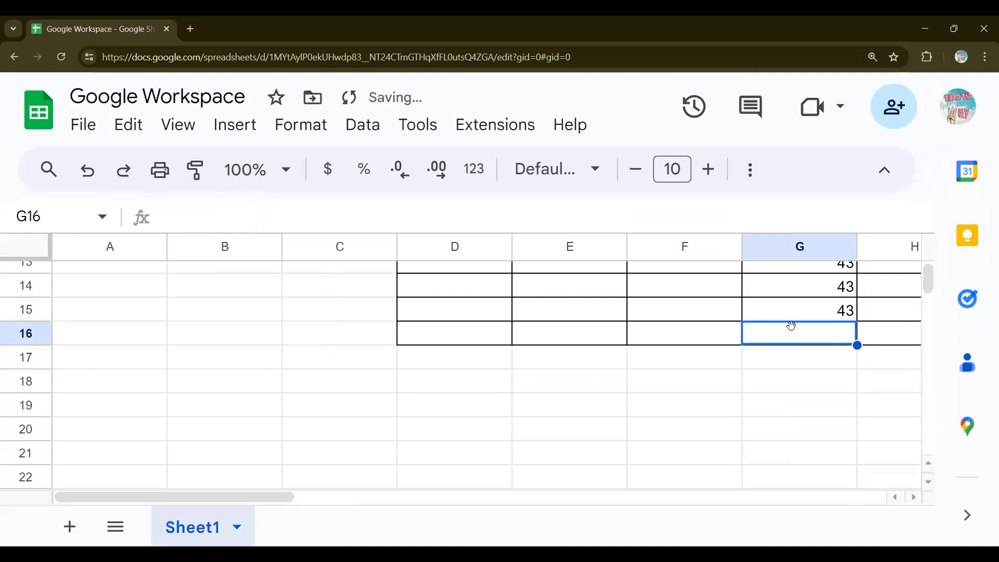
click(781, 363)
key(Up)
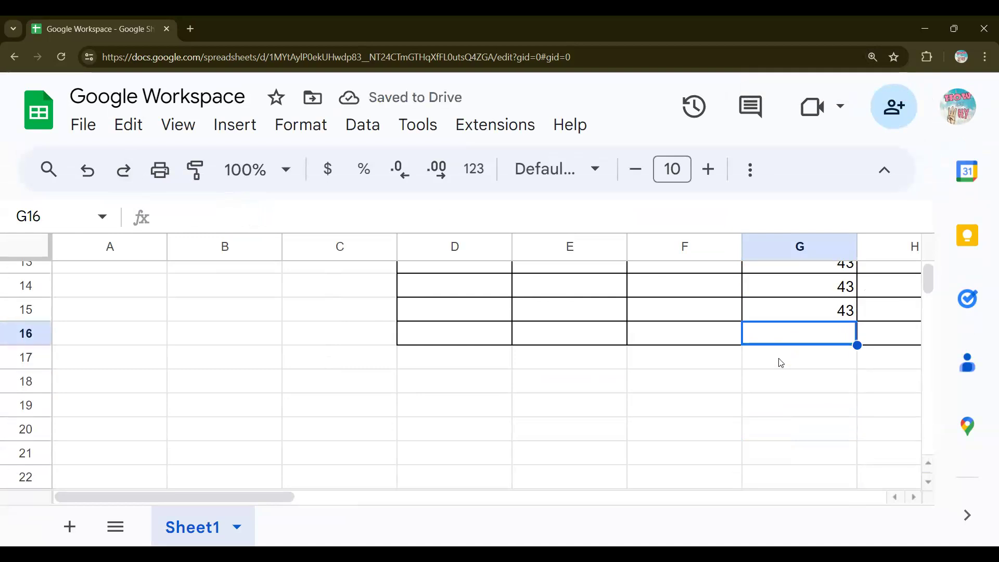
text(=a)
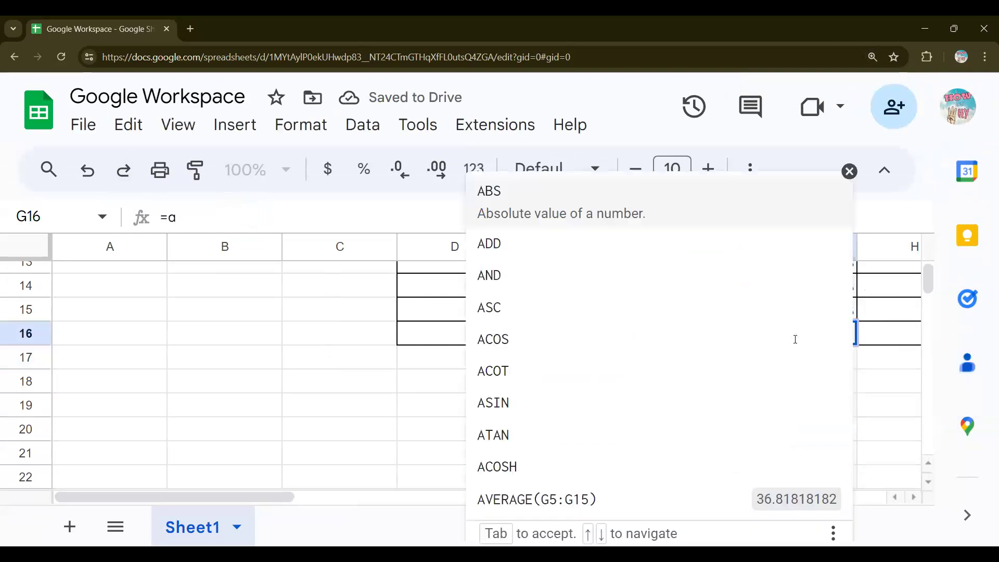
text(v)
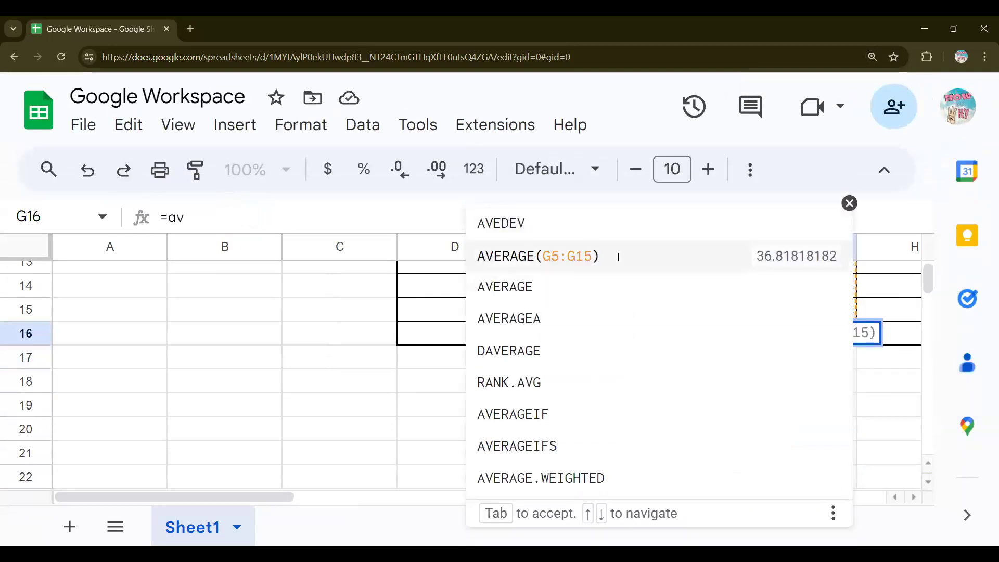
key(Tab)
key(ctrl+minus)
scroll(743, 337, up, 4)
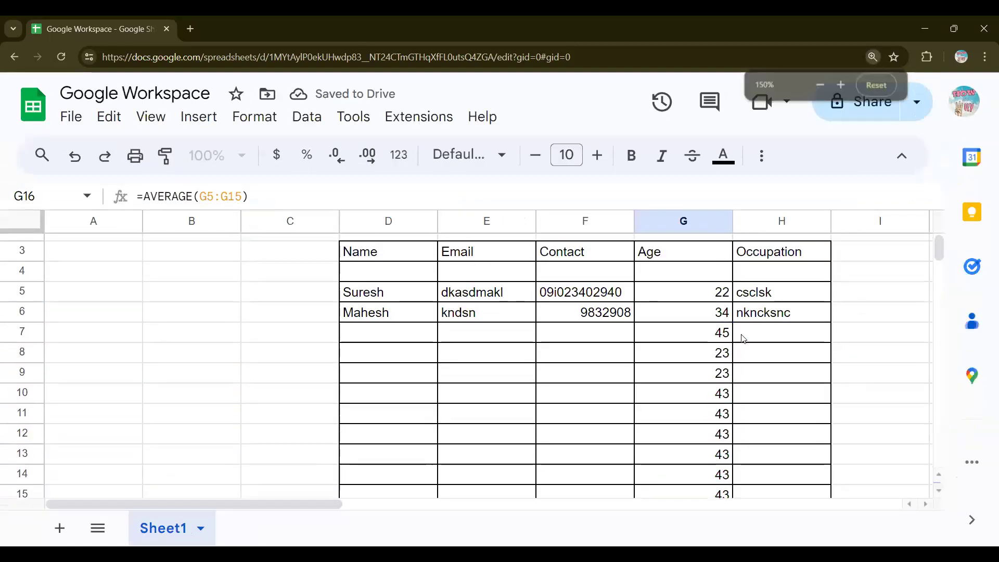
key(ctrl+minus)
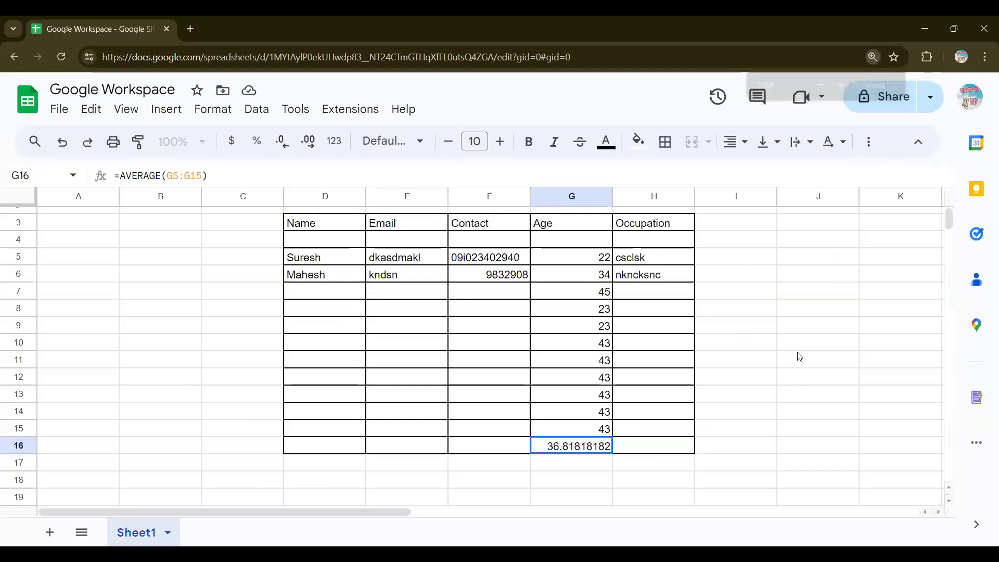
scroll(800, 356, up, 1)
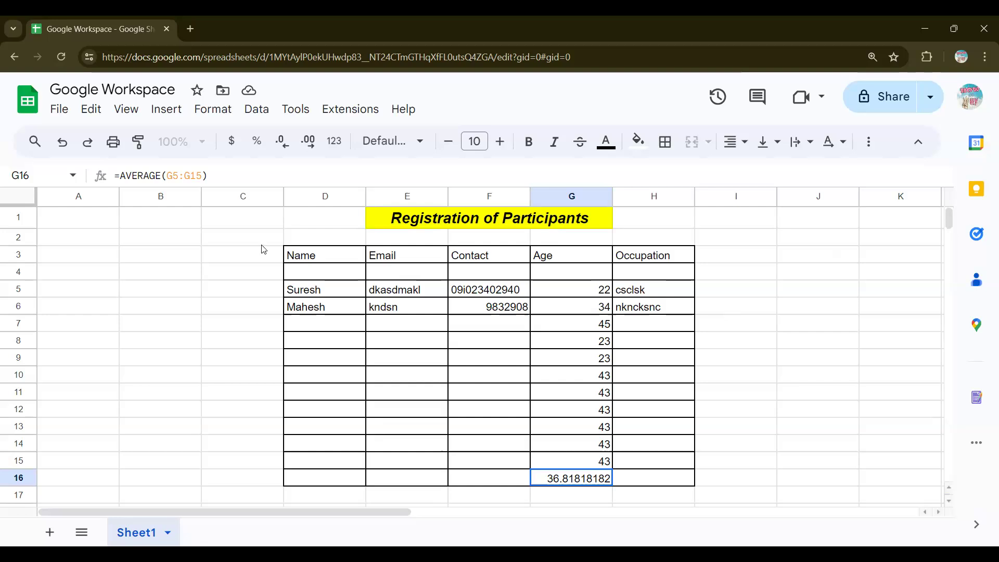
Step: Enter a placeholder name in D7 and a single-letter email entry in E7
drag(265, 253, 770, 497)
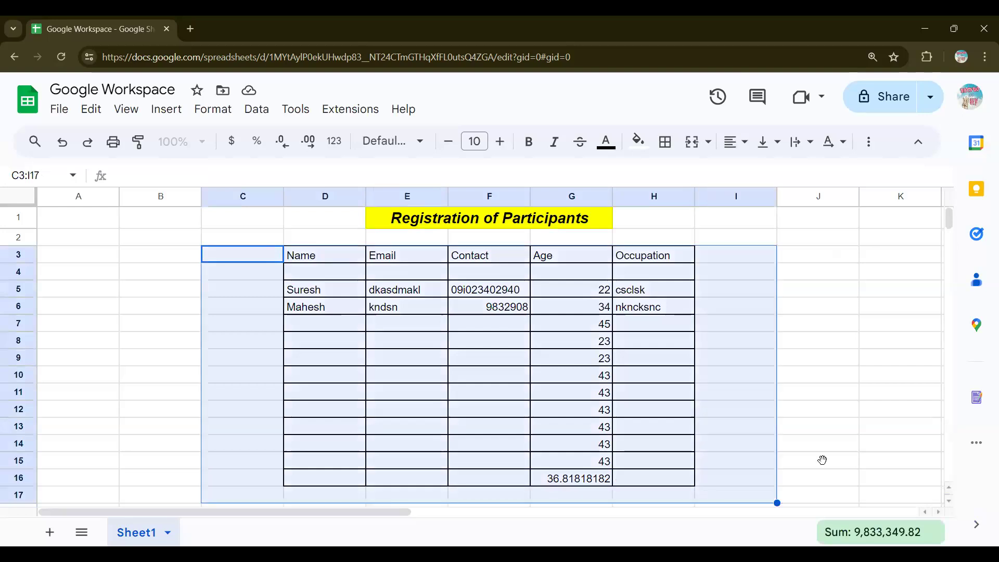
right_click(742, 455)
click(742, 448)
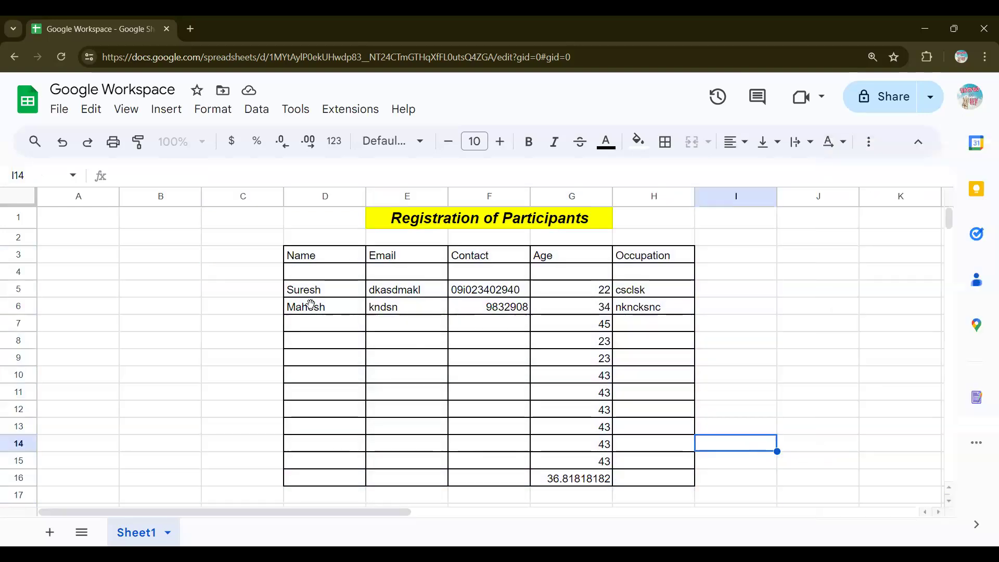
click(312, 322)
text(dsdks)
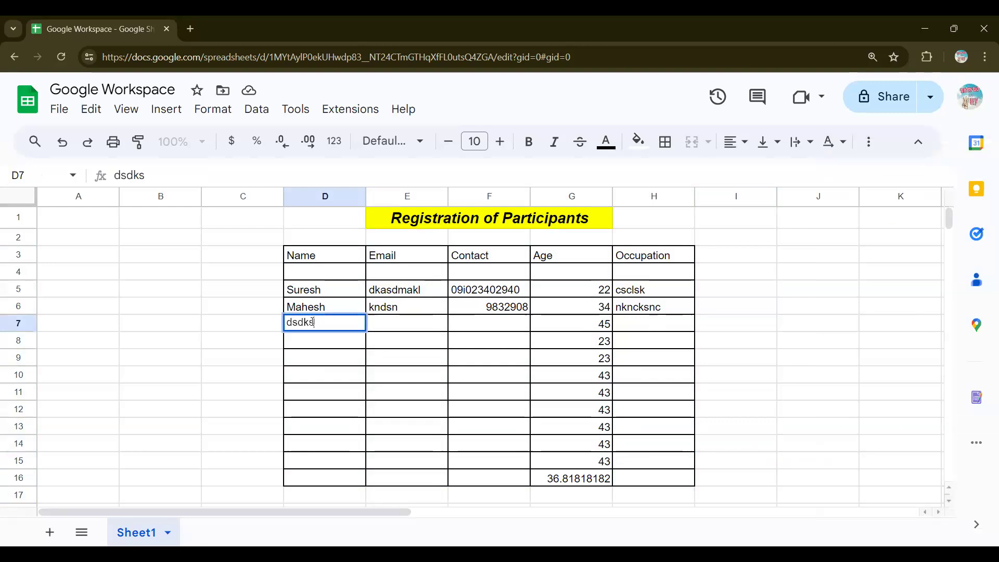
key(Tab)
text(s)
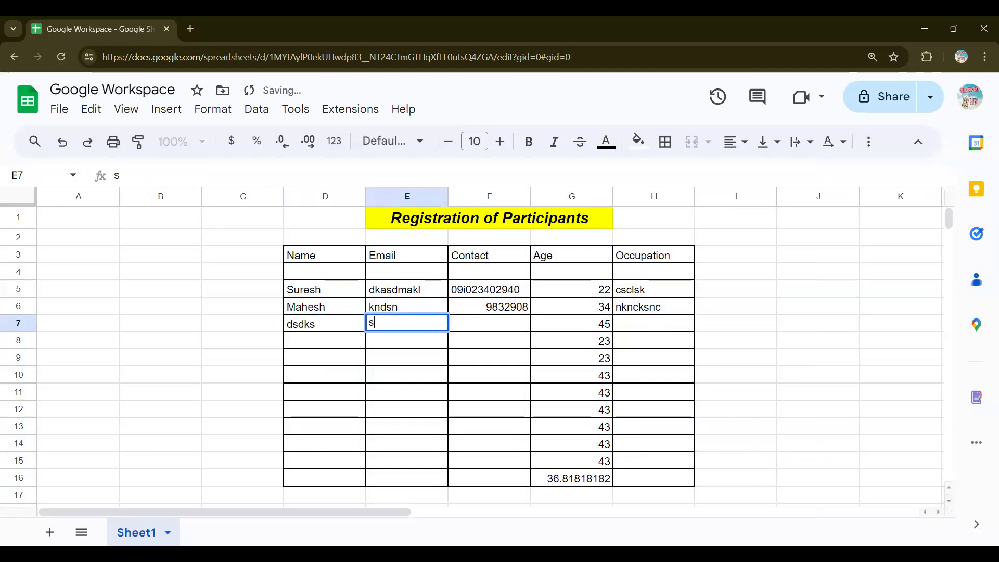
key(Return)
Step: Fill placeholder names down the Name column from D8 to D13
text(adas)
key(Return)
text(mc smc)
key(Return)
text(kdnaskd)
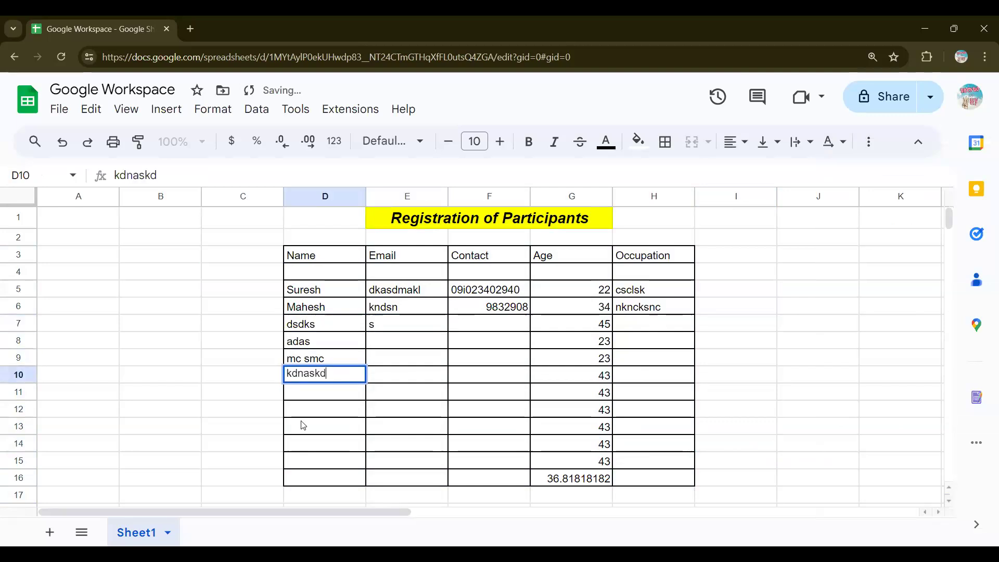
key(Return)
text(kdasnd)
key(Return)
text(mdasndm)
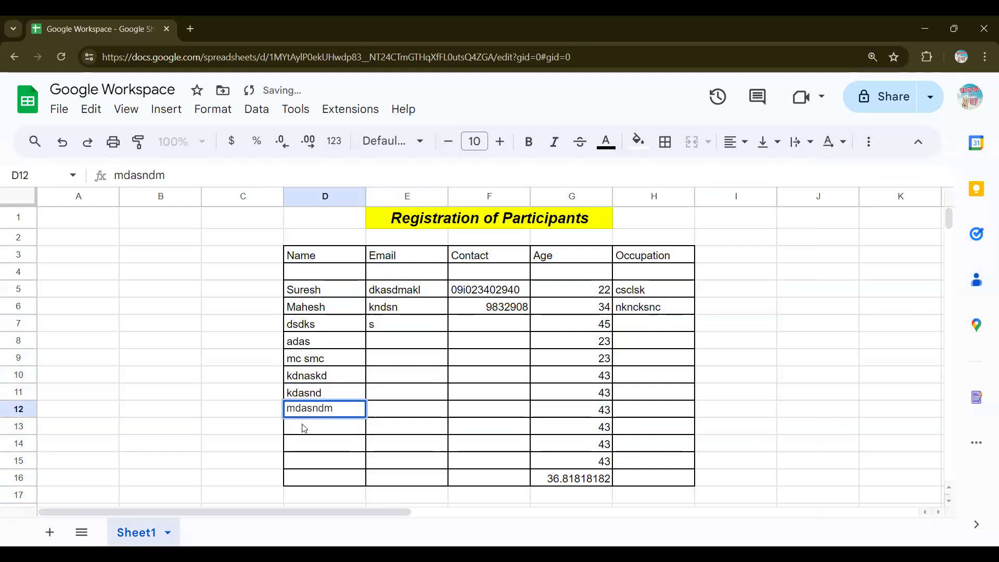
key(Return)
text(k)
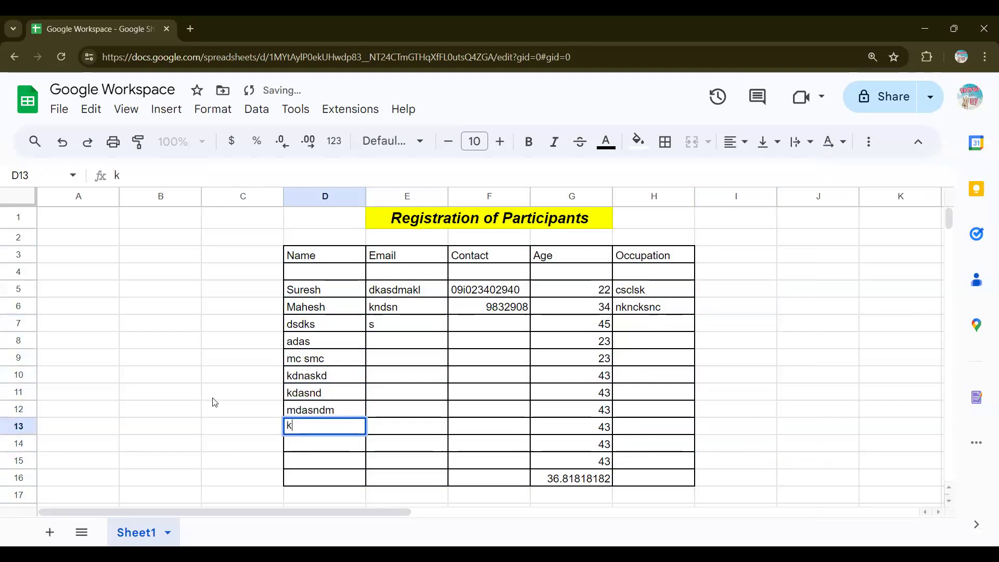
text(kdas)
click(196, 399)
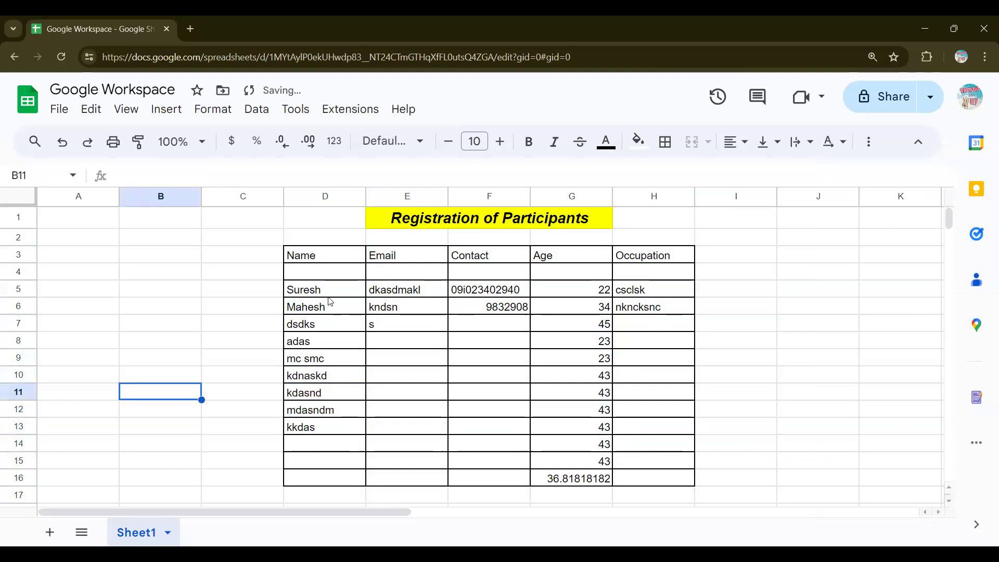
click(328, 297)
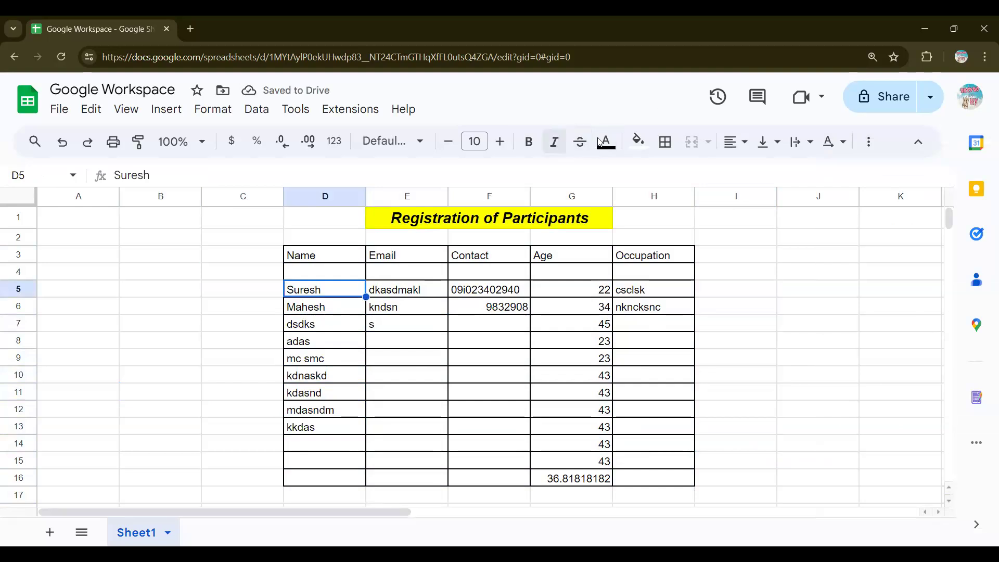
Step: Give Name cells D5, D9 and D11 a yellow fill and D13 a red fill
click(647, 147)
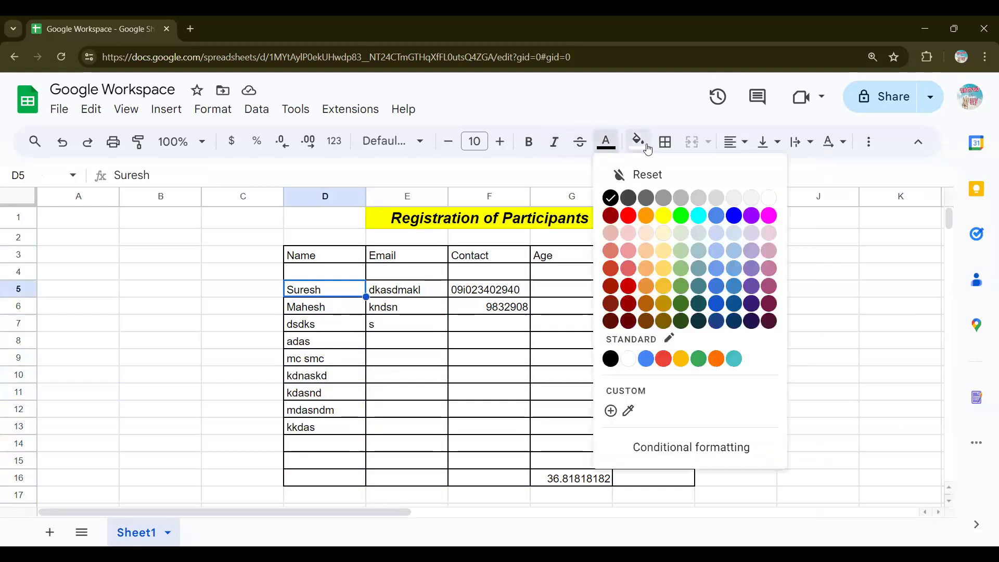
click(646, 147)
click(695, 217)
click(310, 365)
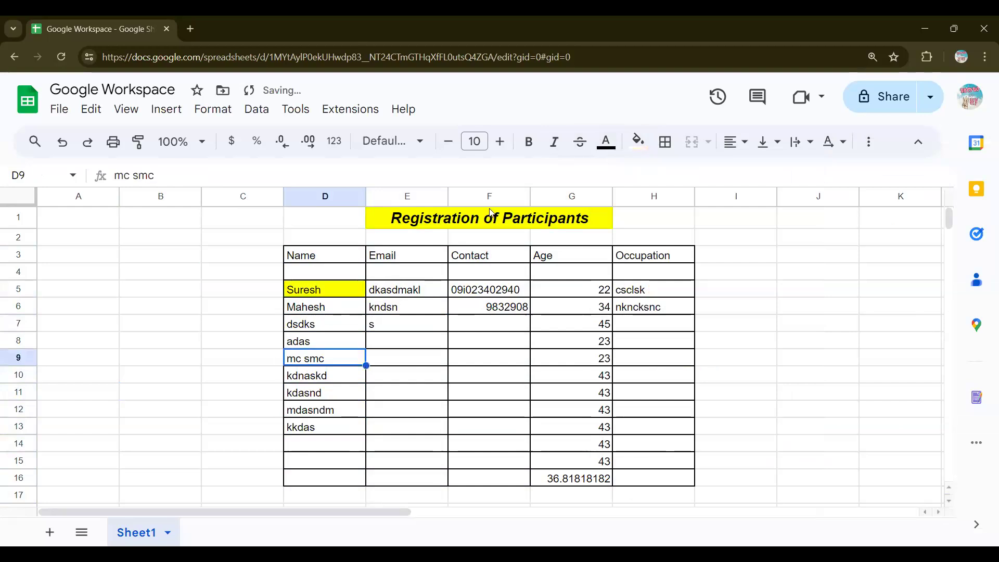
click(638, 141)
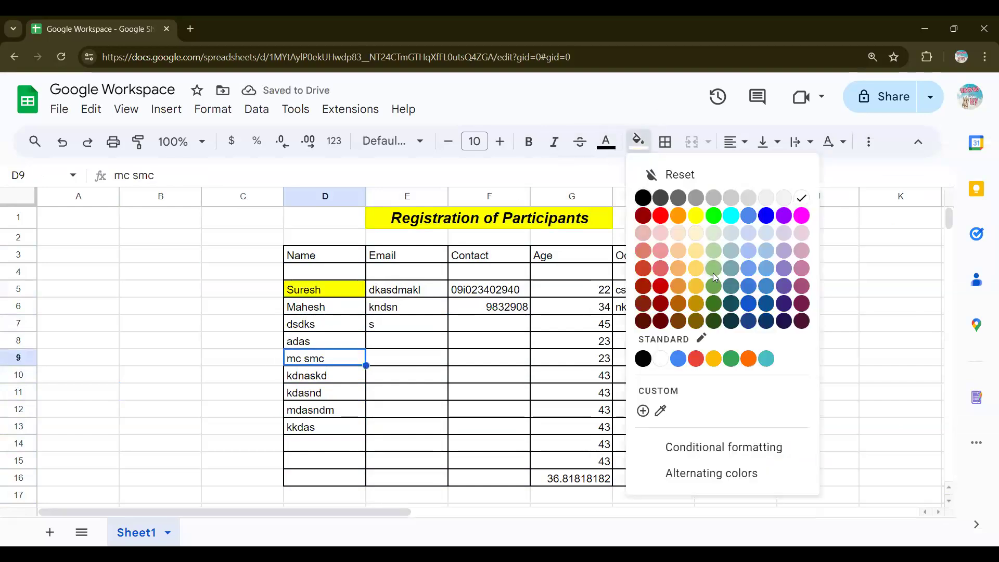
click(695, 218)
click(317, 393)
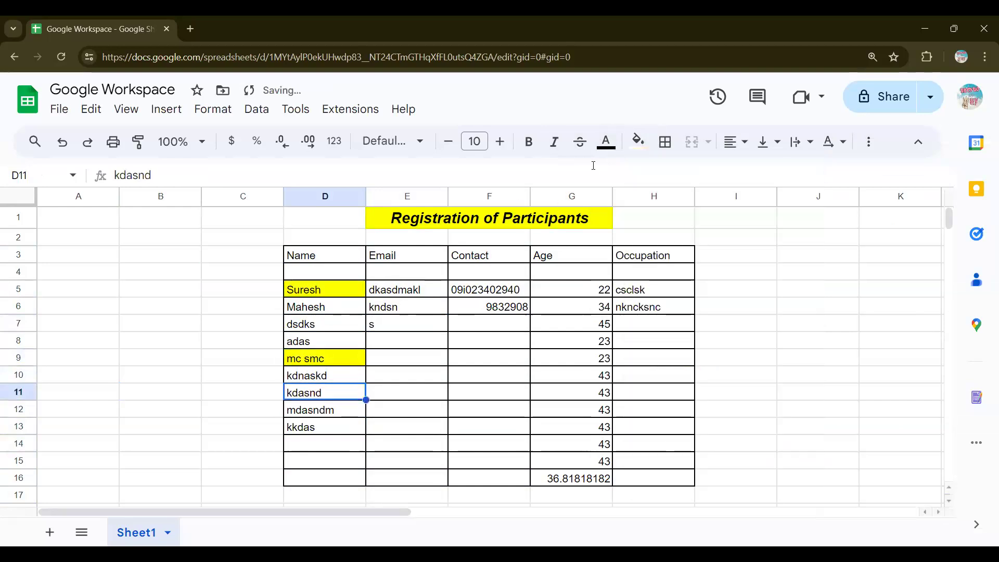
click(639, 141)
click(696, 215)
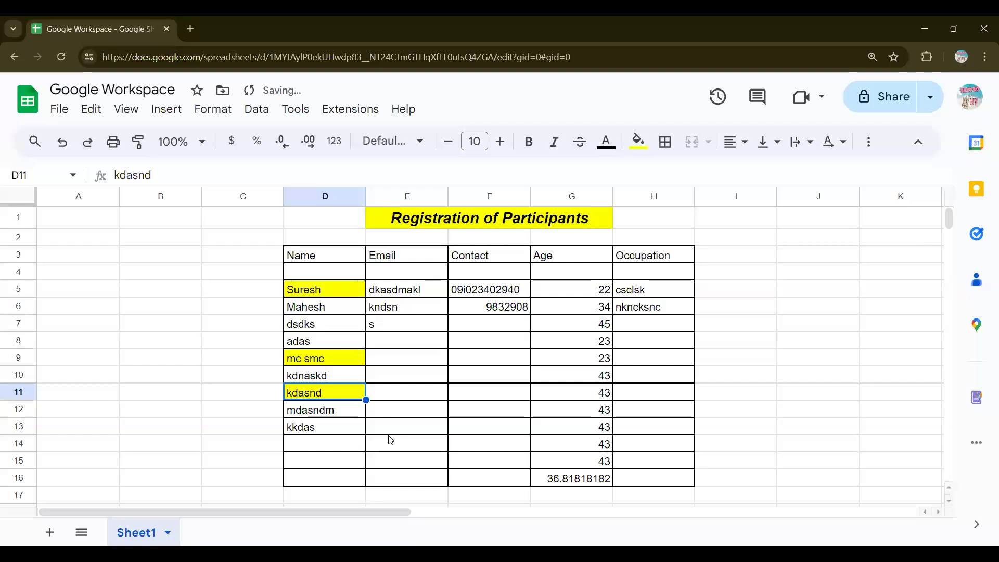
click(346, 432)
click(638, 141)
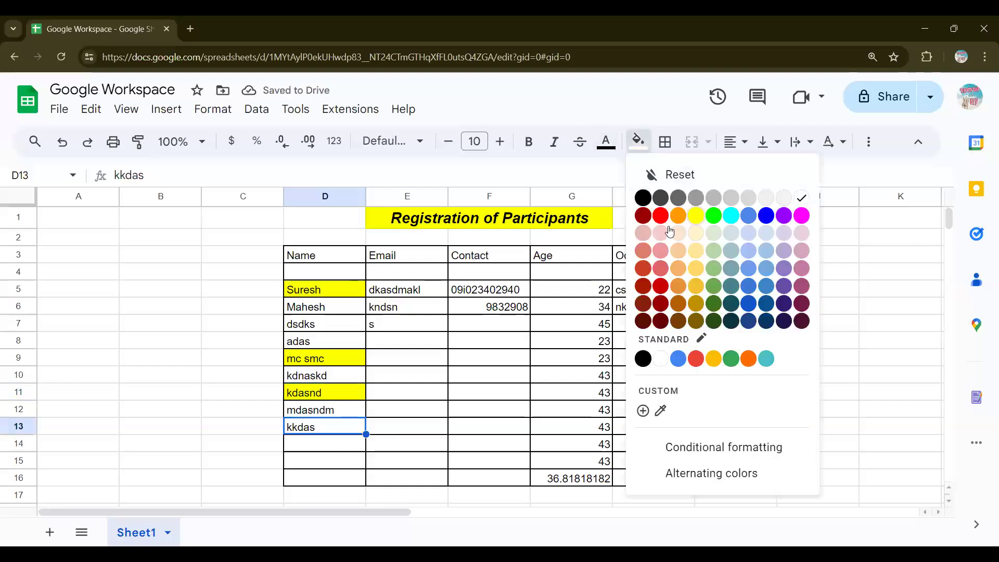
click(661, 215)
Step: Select the name block C5:D13 and browse the font list without changing the font
click(471, 345)
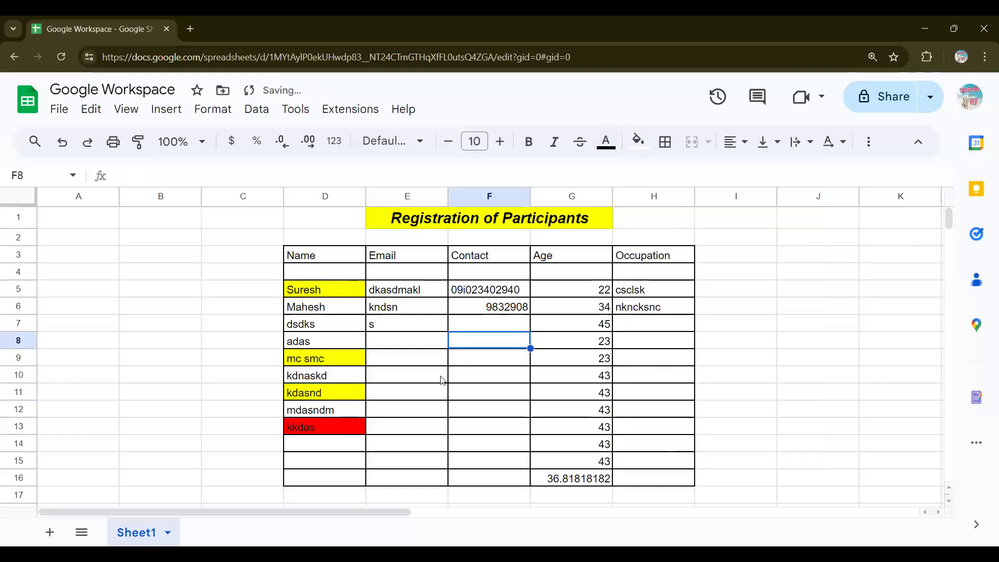
drag(268, 289, 338, 426)
click(473, 398)
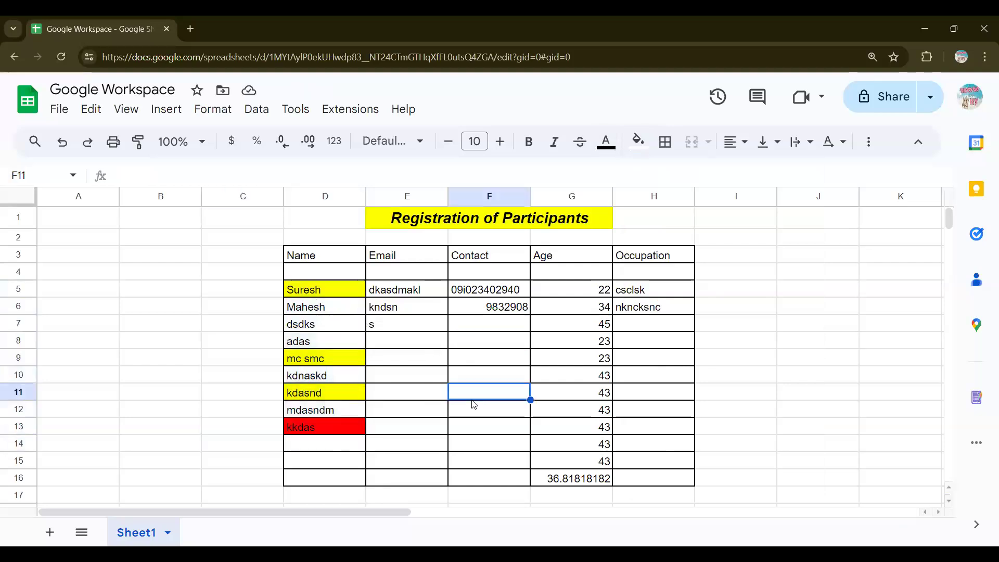
click(386, 149)
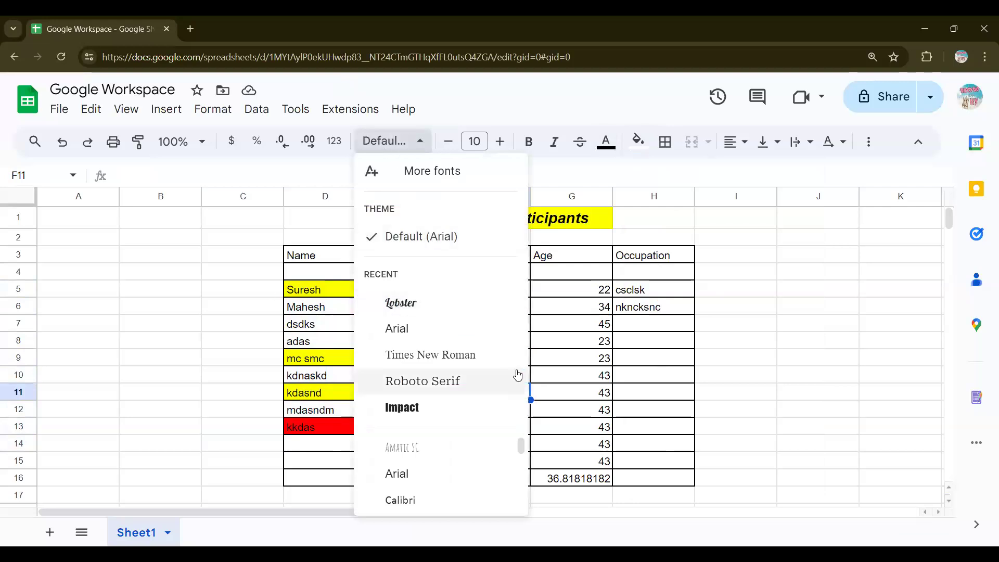
click(823, 327)
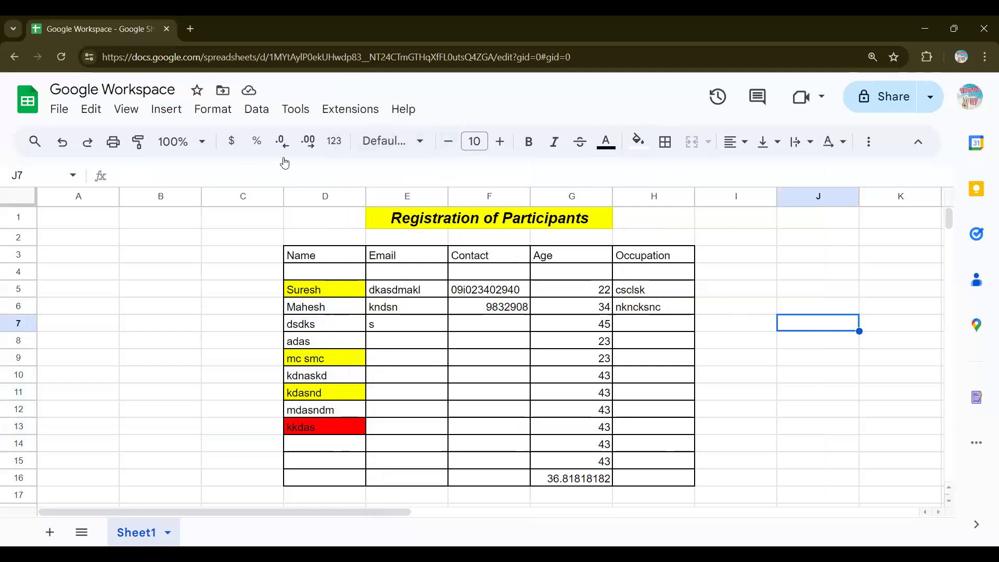
Step: Choose Insert > Image > Insert image in cell to place an image in J7
click(581, 144)
click(86, 112)
mouse_move(136, 117)
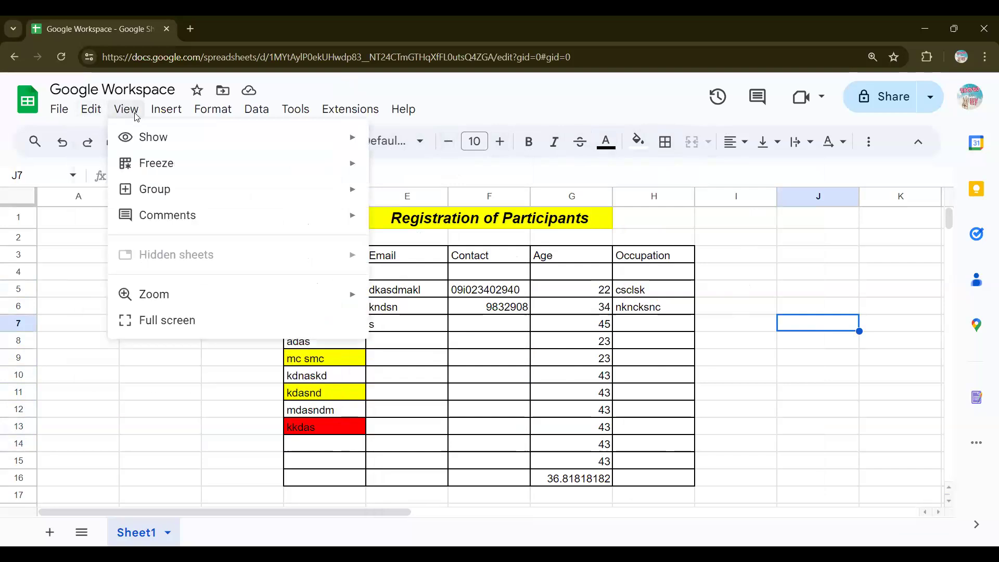
key(Right)
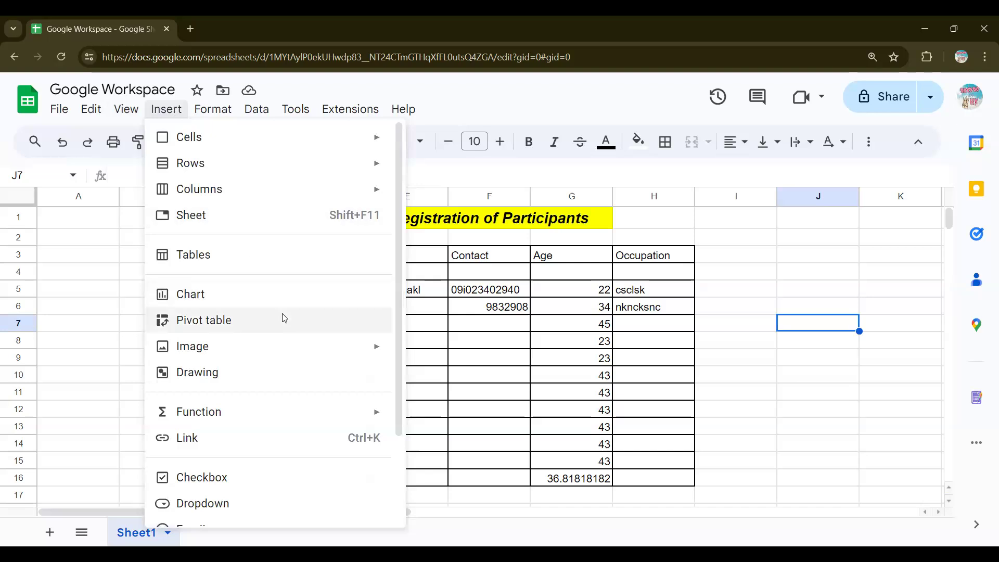
mouse_move(289, 351)
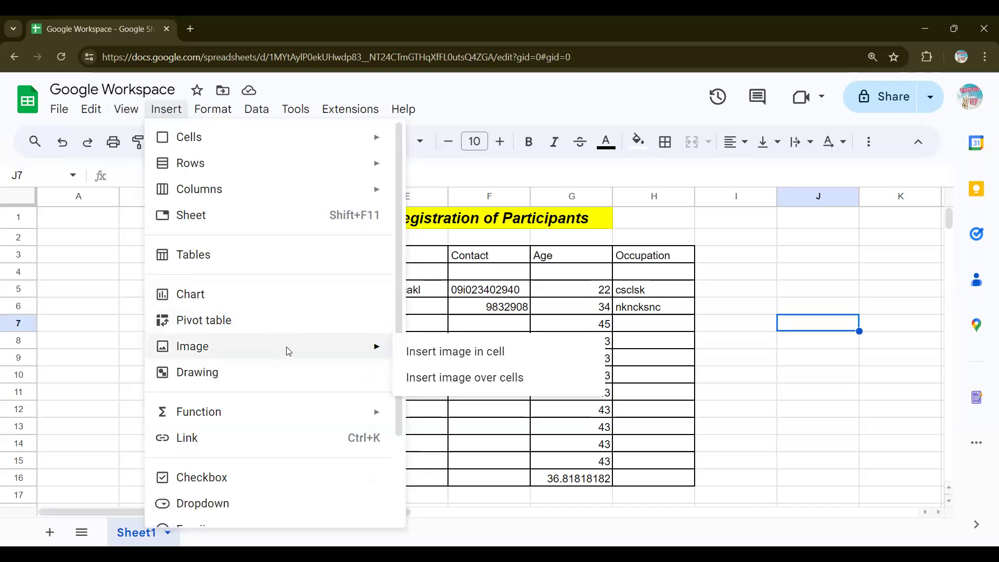
click(455, 358)
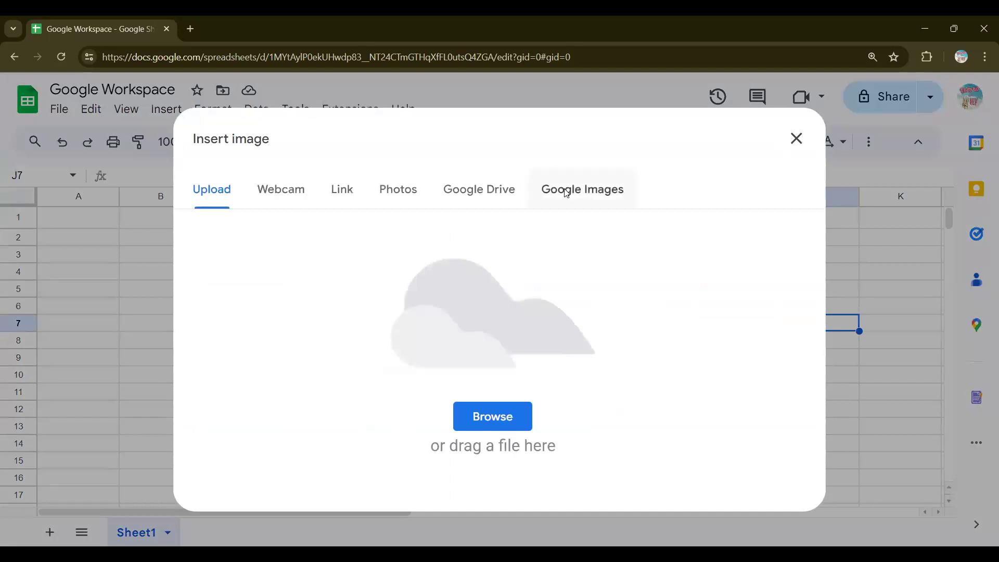
Step: Search Google Images for 'purity' and insert the dandelion photo into cell J7
click(567, 194)
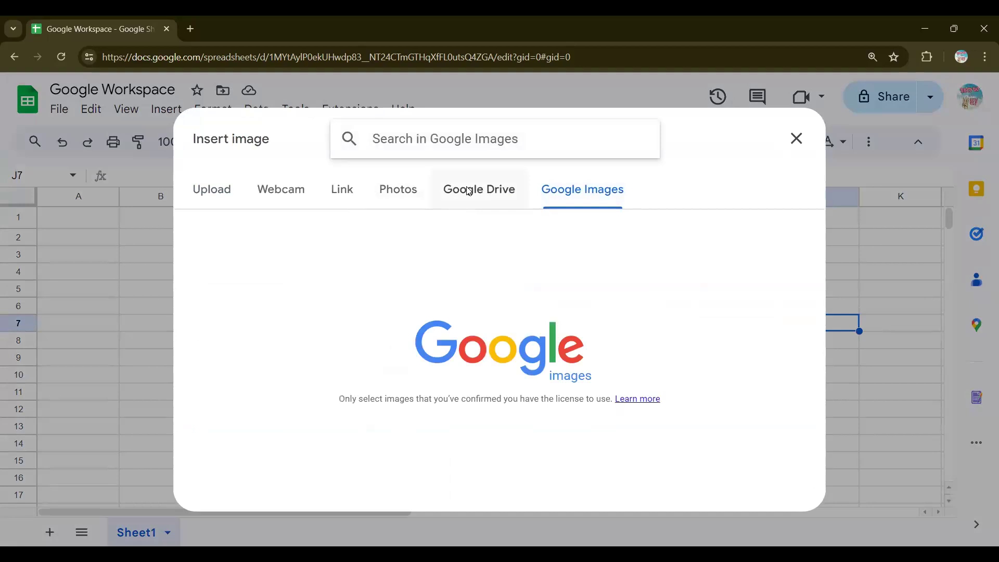
text(p)
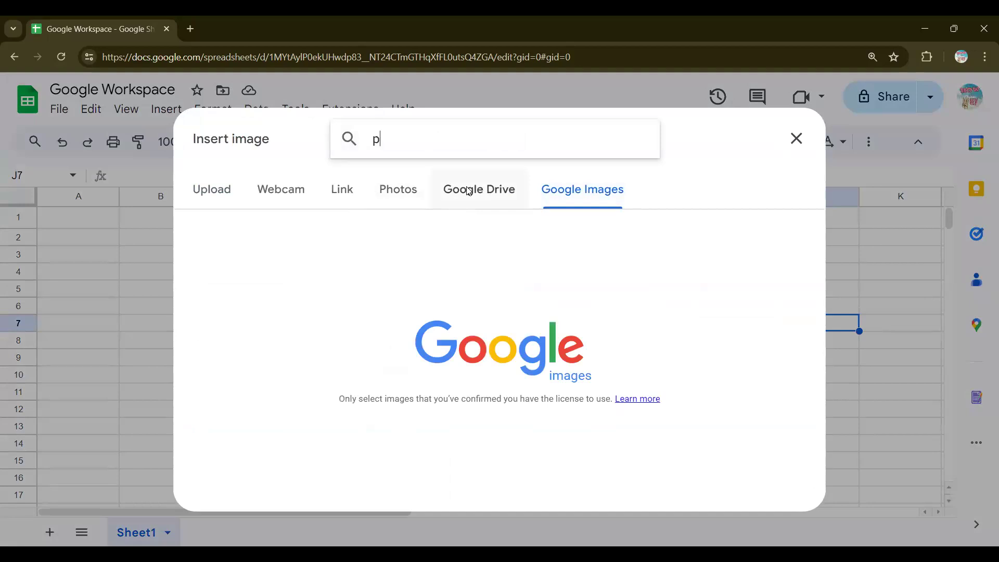
text(eriodic table)
key(Return)
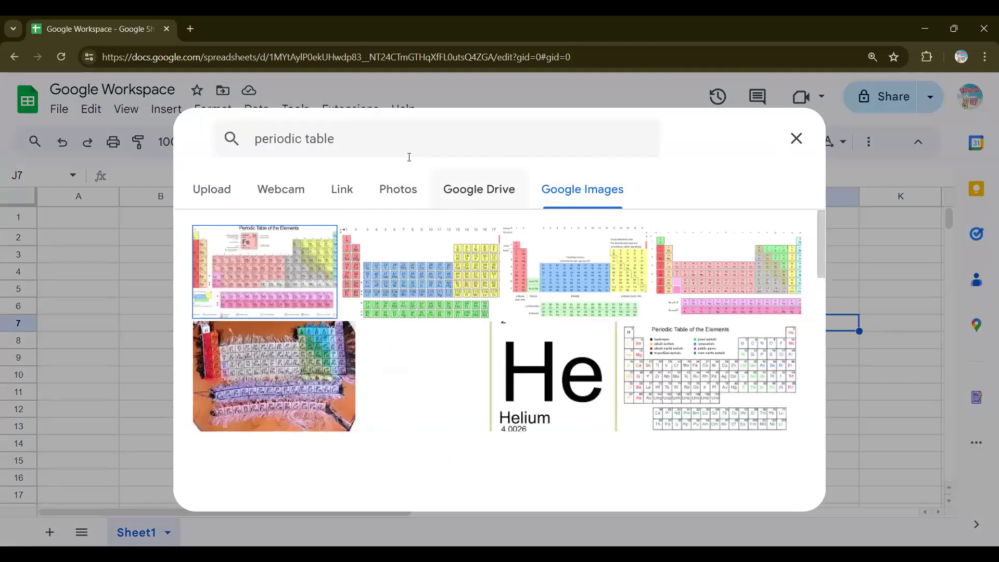
triple_click(395, 154)
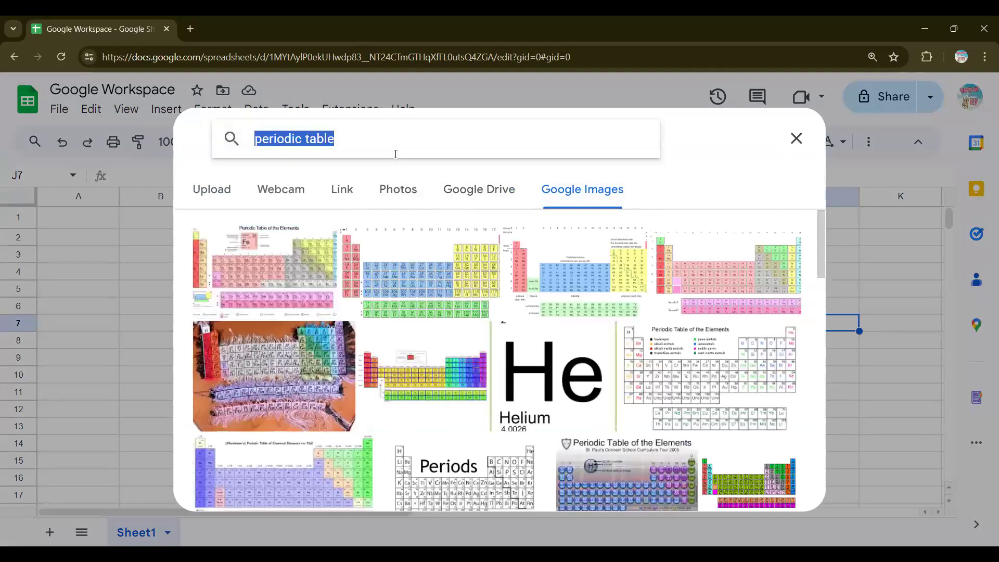
text(p)
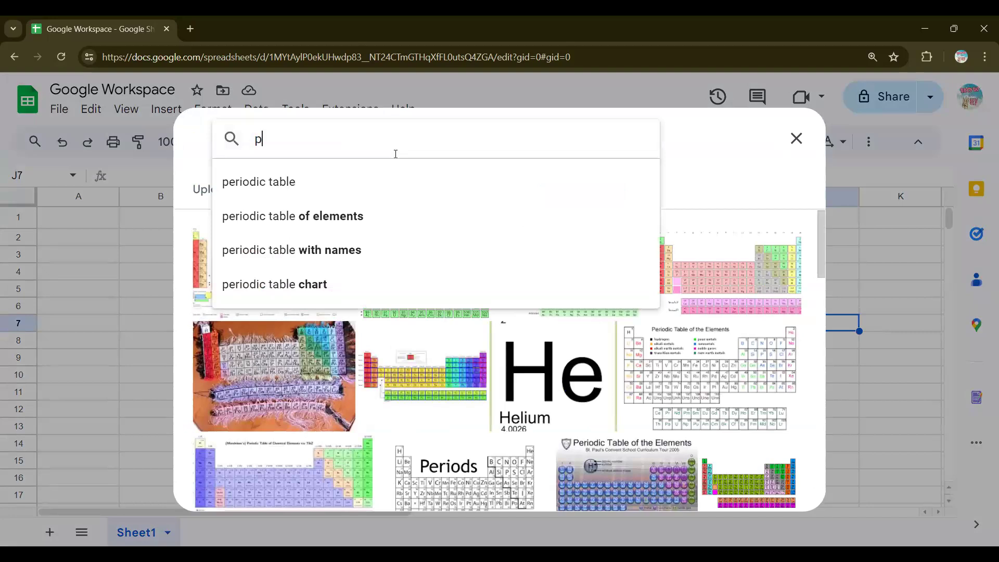
text(urity)
key(Return)
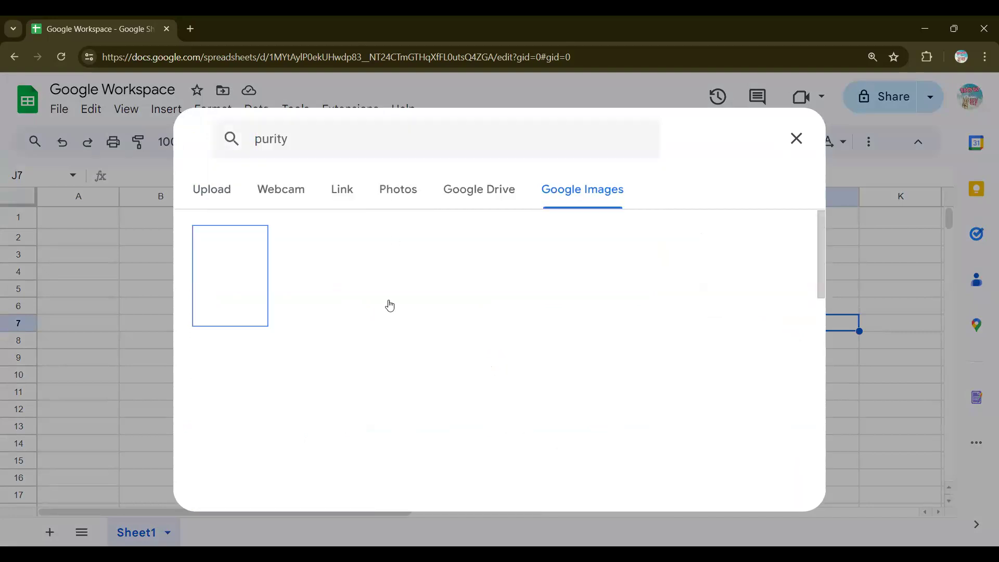
scroll(508, 345, down, 3)
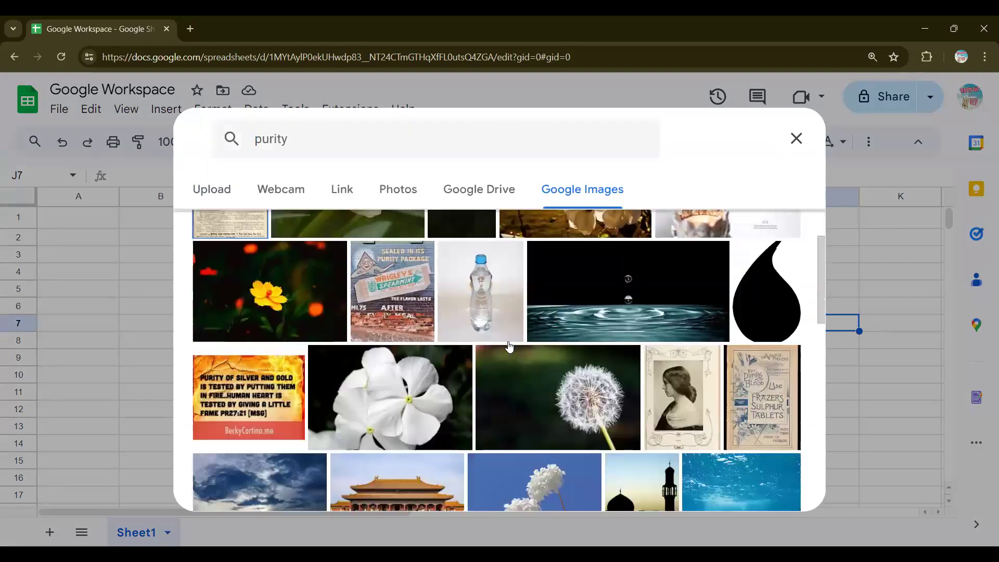
scroll(527, 344, down, 2)
click(573, 265)
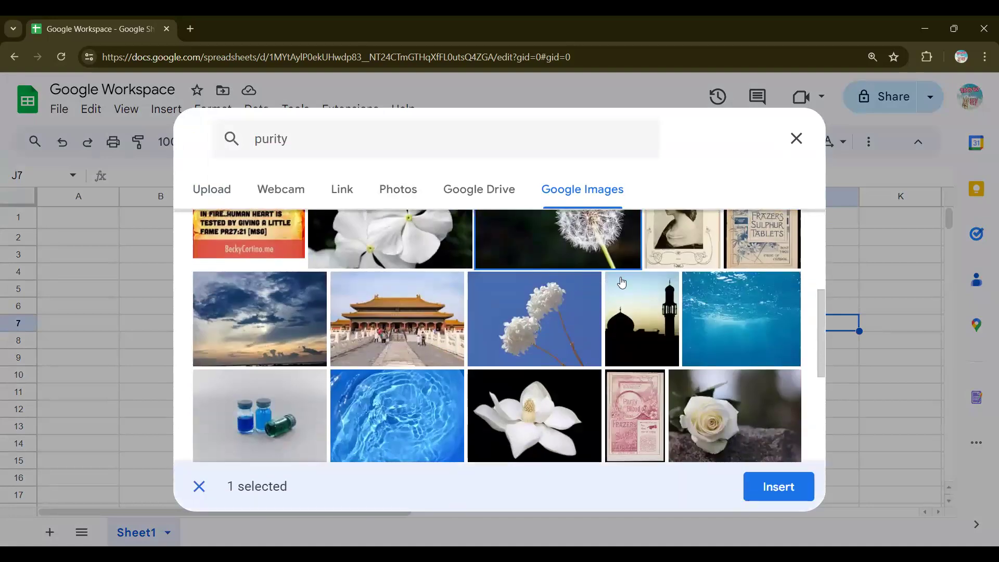
click(778, 500)
scroll(663, 368, down, 3)
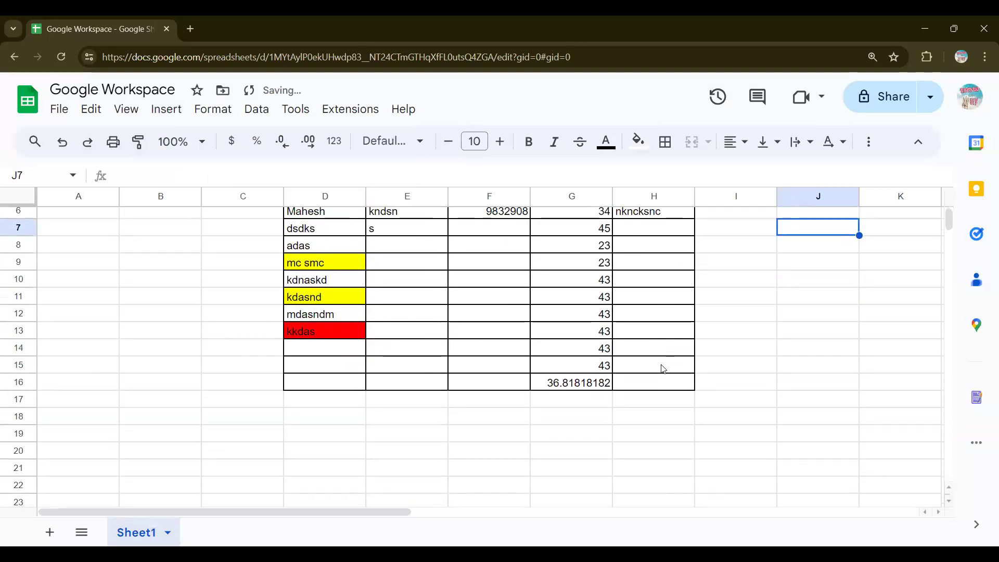
scroll(662, 369, up, 3)
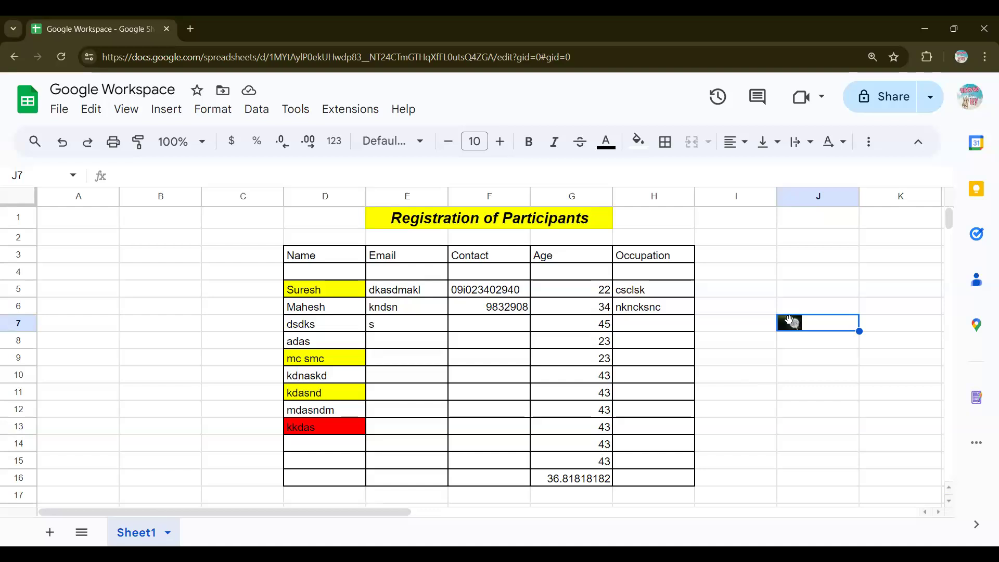
double_click(791, 320)
key(Escape)
drag(860, 328, 927, 413)
key(ctrl+z)
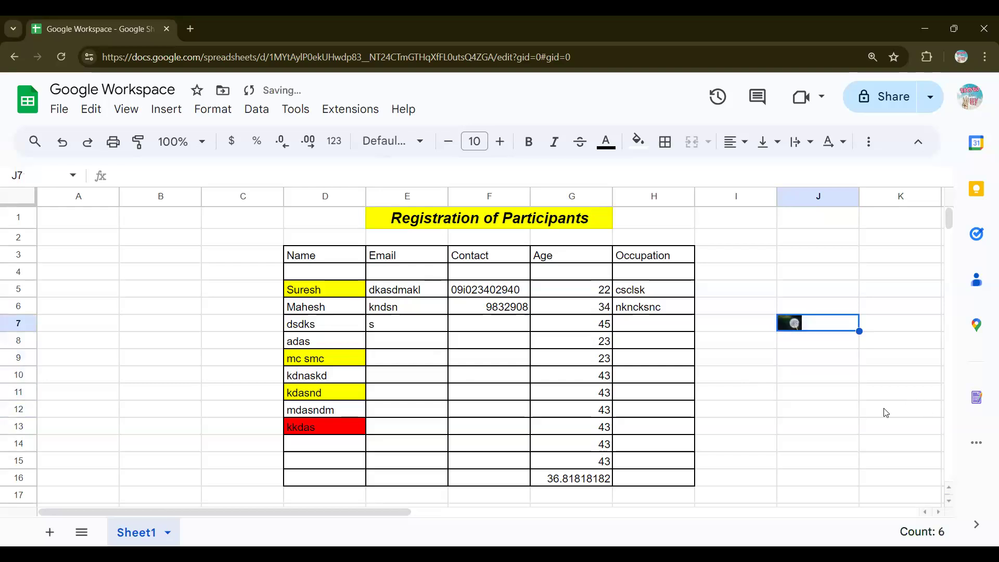
Step: Zoom in and merge J7:K8 so the dandelion image grows
key(ctrl+plus)
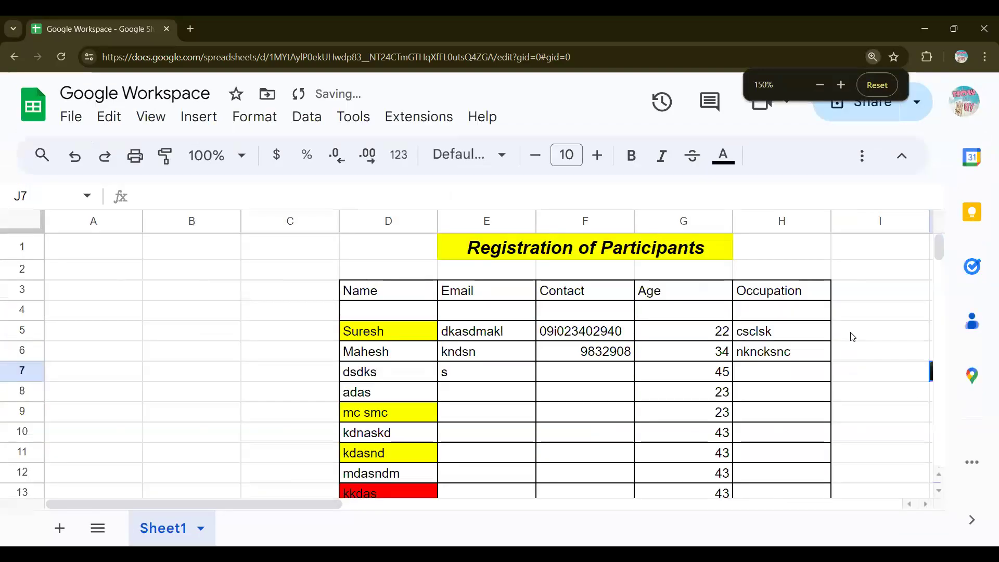
key(ctrl+plus)
click(838, 414)
key(Up)
key(Up)
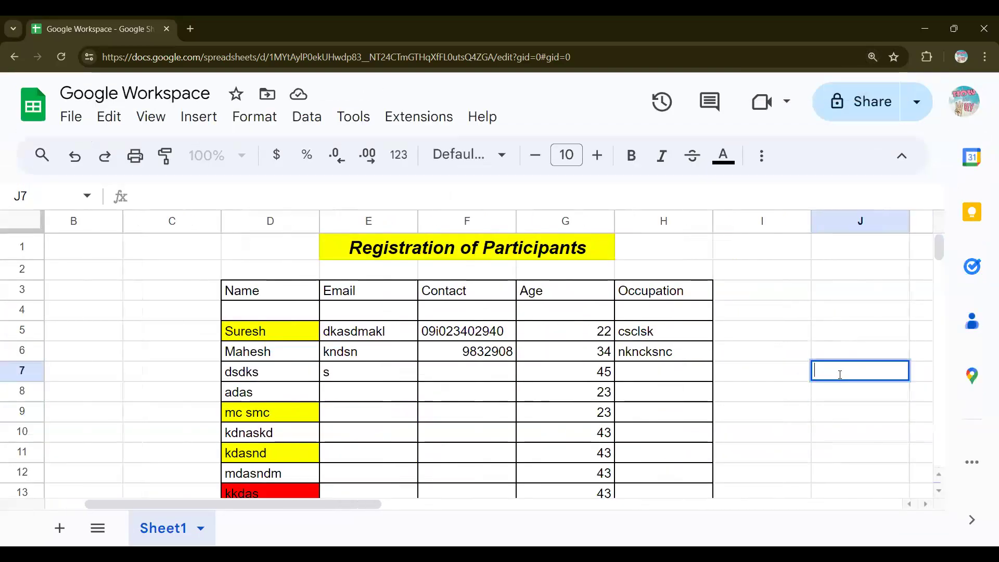
key(Down)
key(Up)
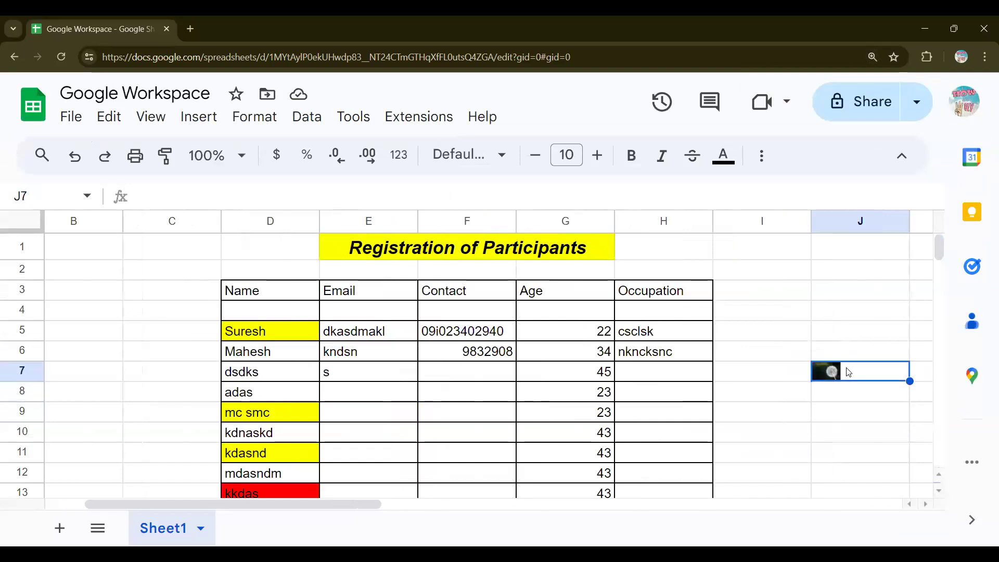
drag(857, 379, 922, 404)
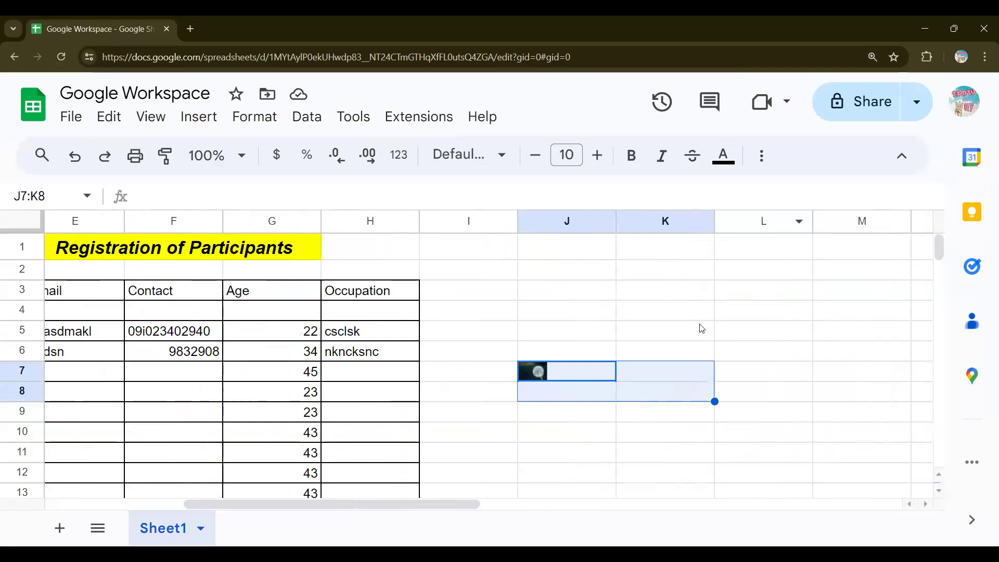
click(762, 156)
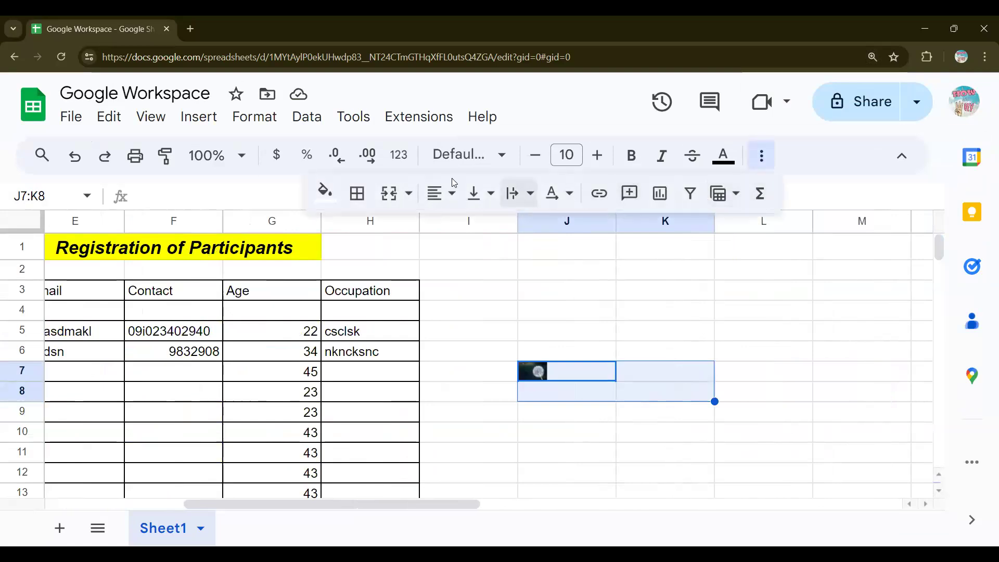
click(389, 194)
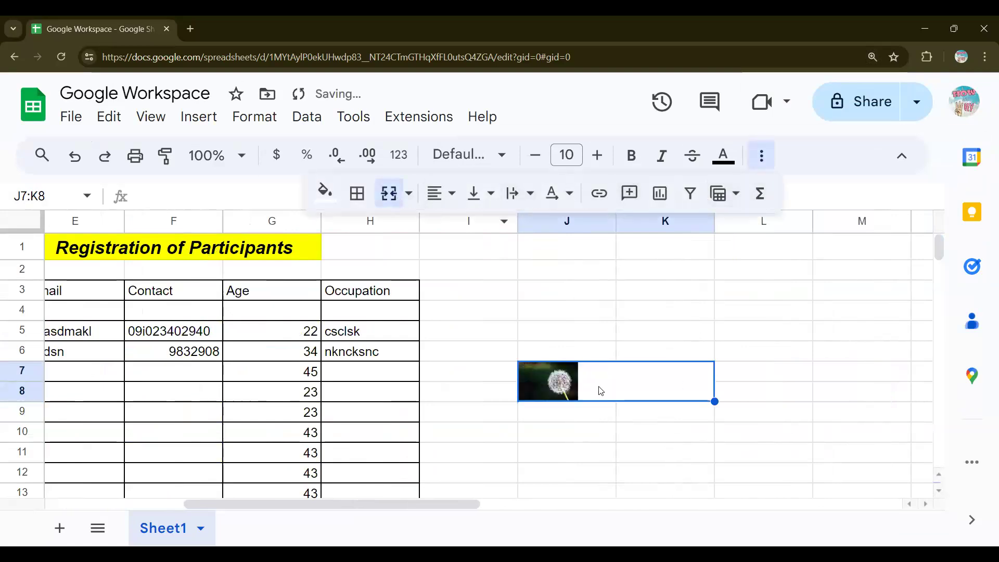
Step: Merge the larger block J7:L14 to enlarge the dandelion image further
click(657, 412)
drag(609, 386, 775, 417)
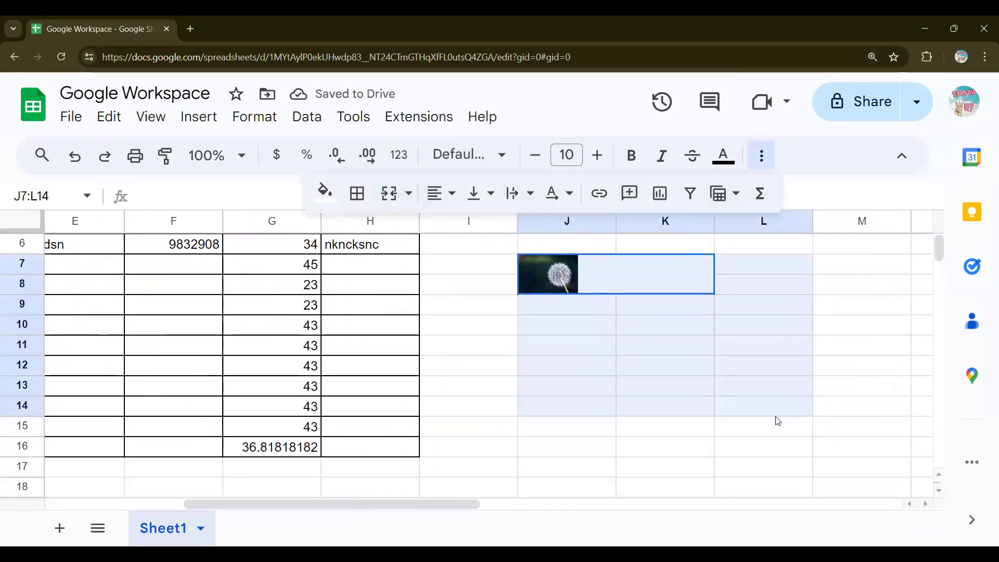
click(388, 196)
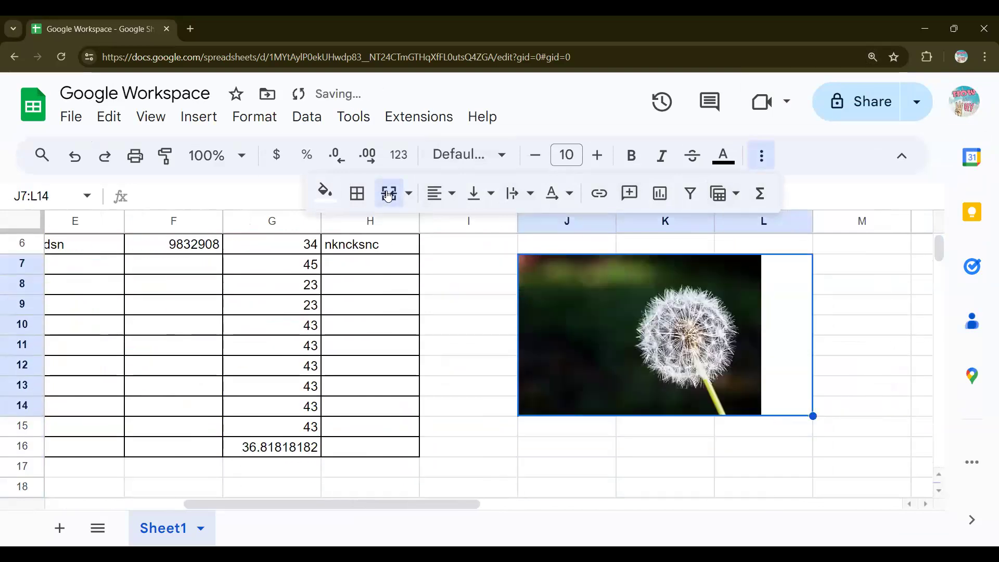
click(876, 352)
scroll(878, 355, up, 3)
scroll(877, 356, left, 1)
scroll(877, 355, down, 5)
scroll(877, 354, up, 5)
scroll(877, 354, left, 2)
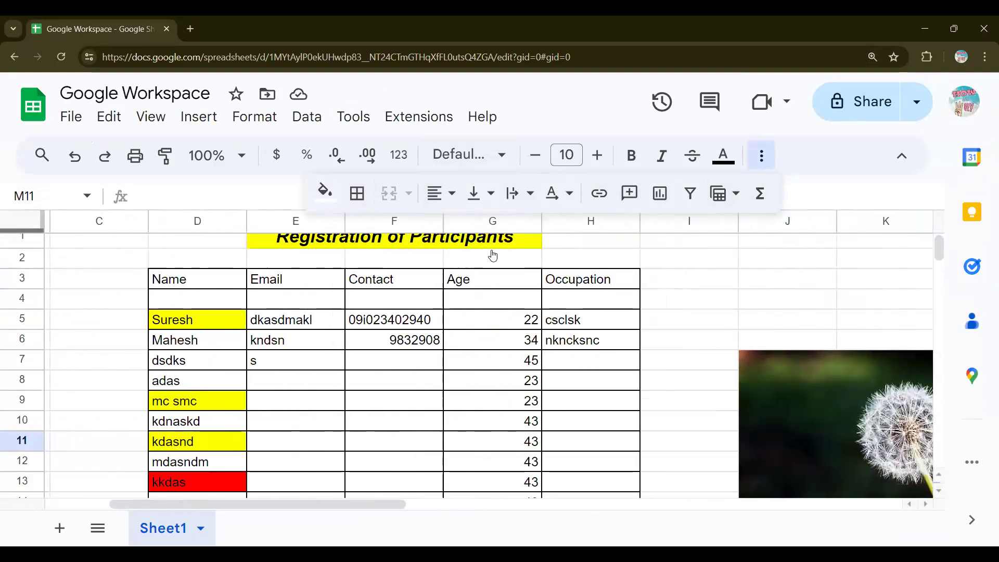
Step: Insert a Count of Name pie chart built from the names in D3:D16
click(199, 116)
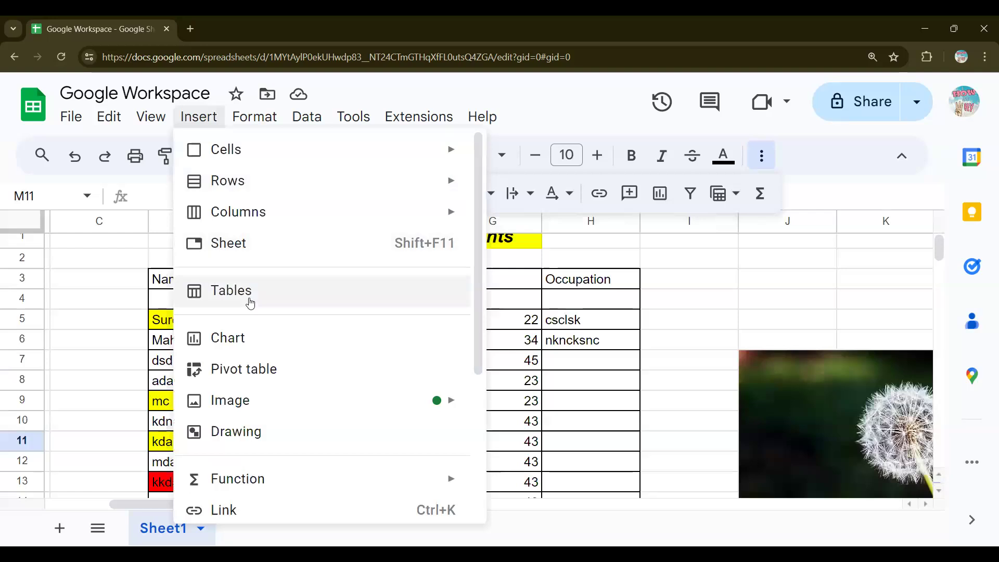
scroll(281, 300, down, 1)
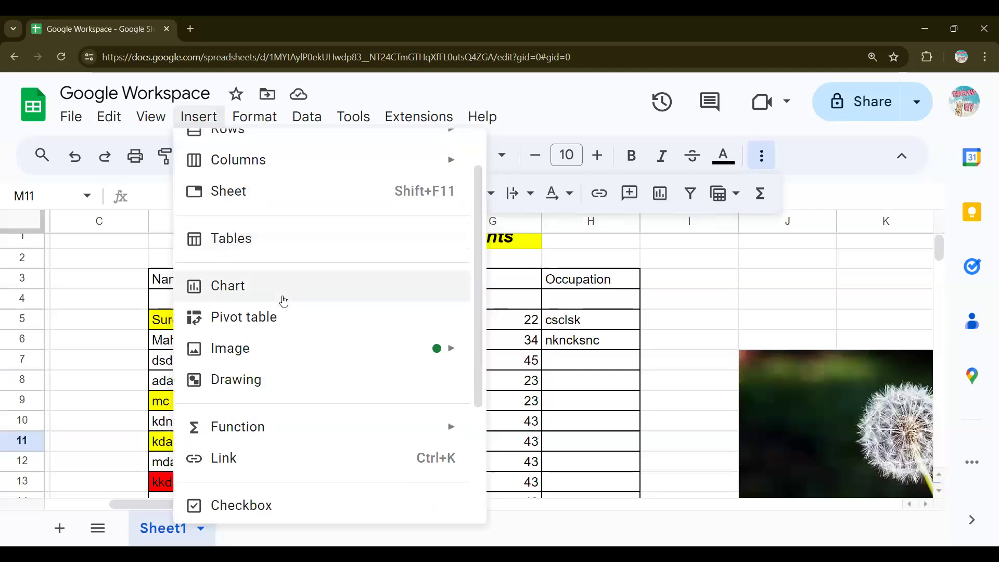
key(ctrl+minus)
scroll(284, 301, down, 2)
scroll(283, 301, up, 1)
scroll(281, 298, down, 1)
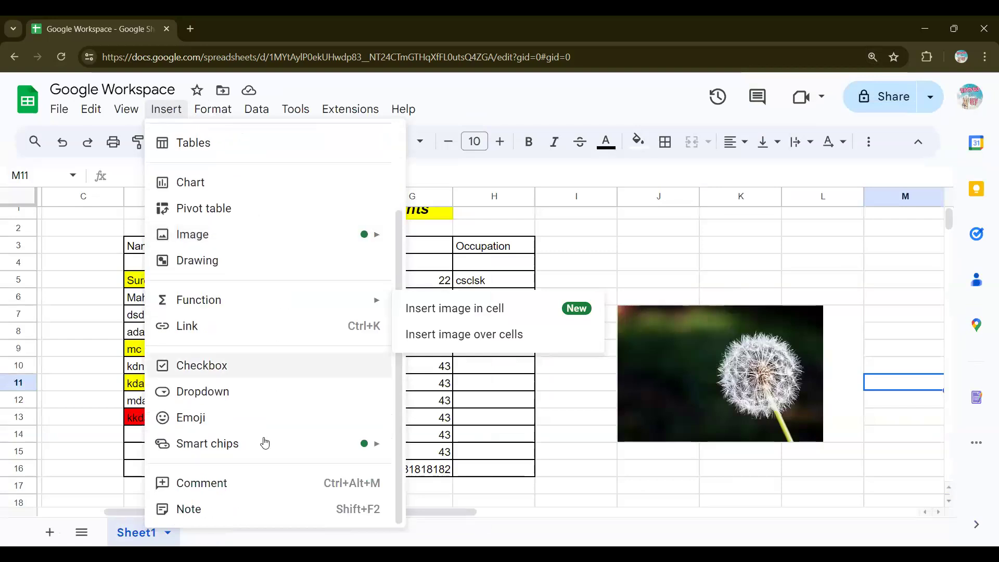
scroll(215, 251, up, 2)
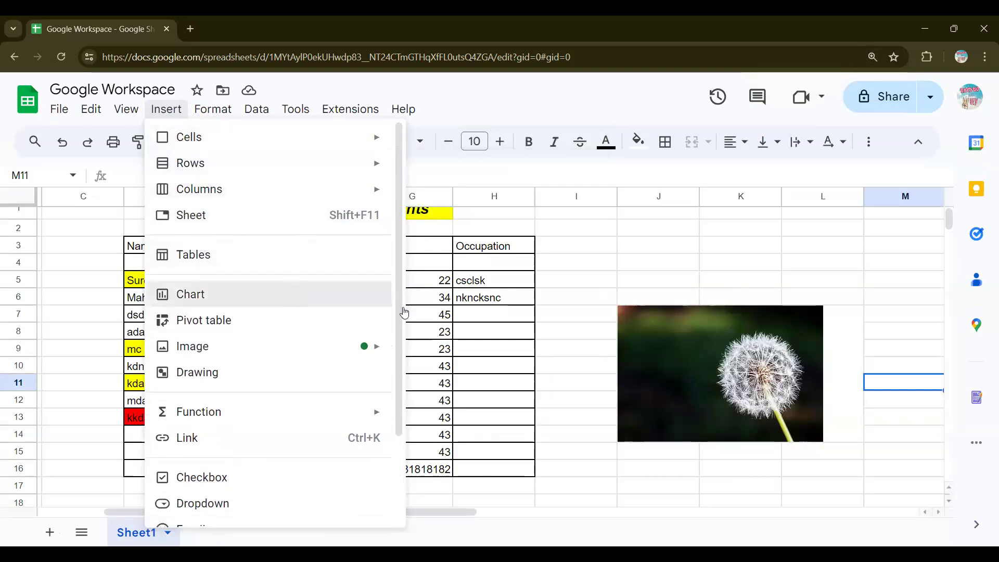
drag(399, 196, 409, 308)
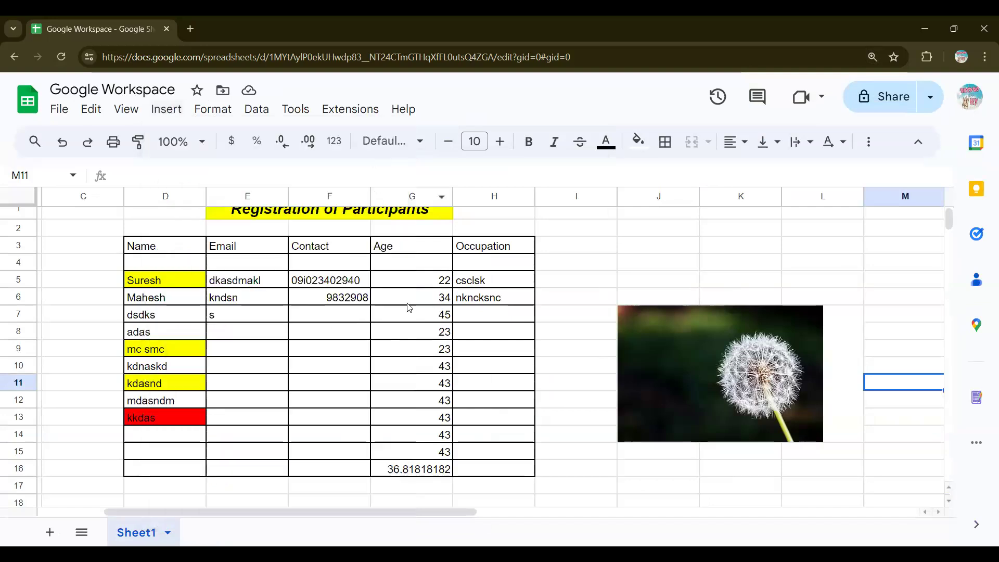
Step: Move the pie chart below the registration table, with the view zoomed to 90%
key(ctrl+minus)
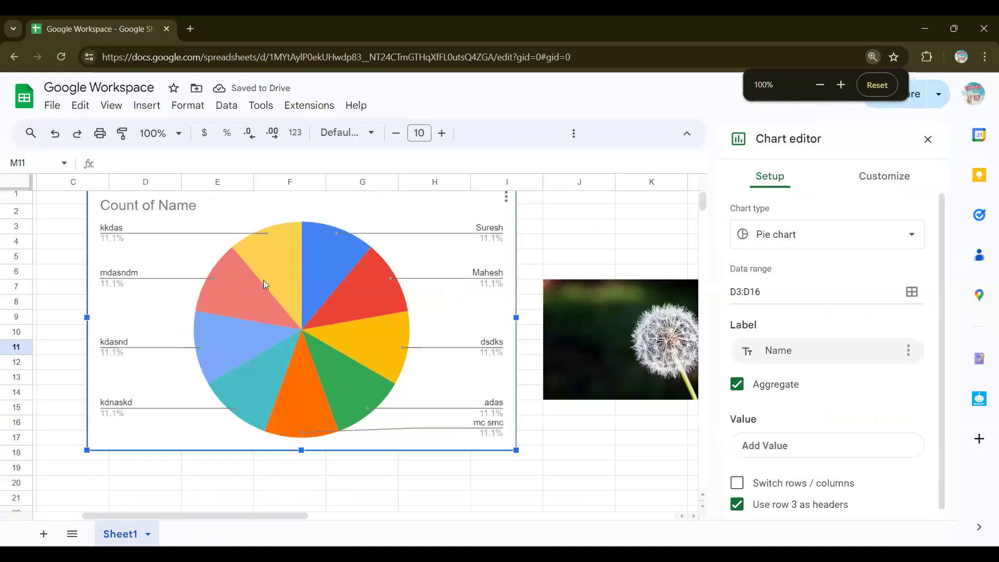
drag(275, 285, 309, 424)
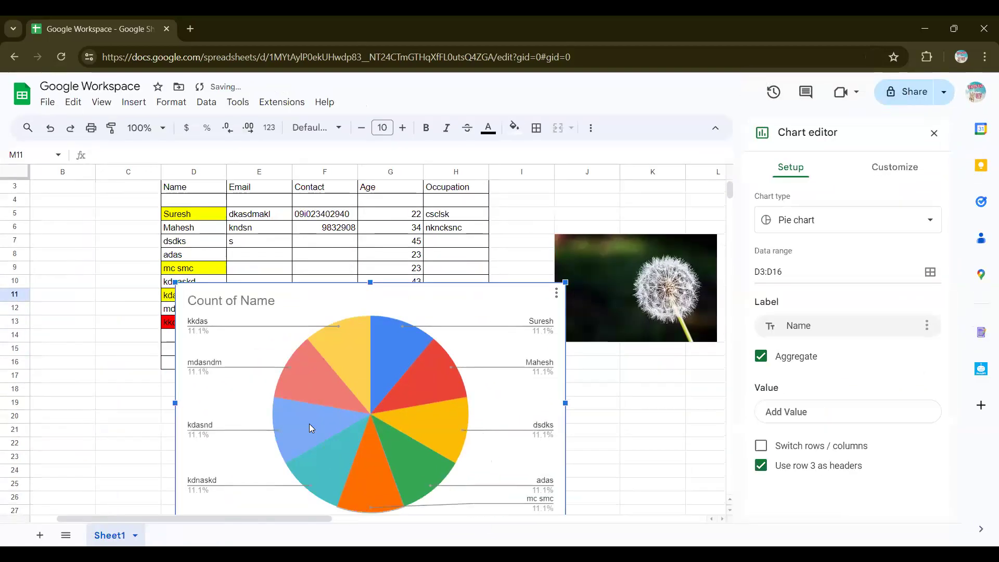
key(ctrl+minus)
scroll(504, 374, down, 5)
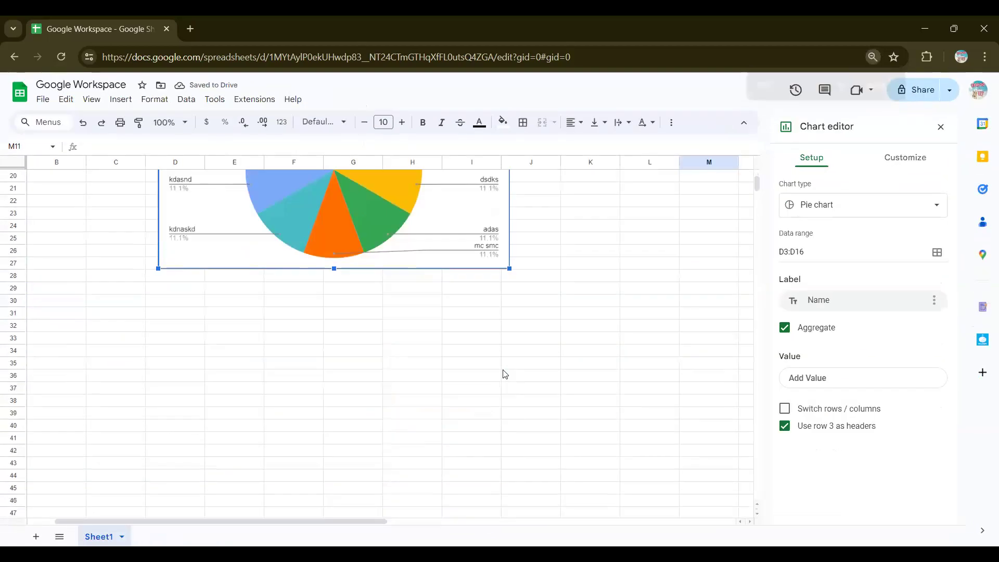
drag(358, 201, 313, 372)
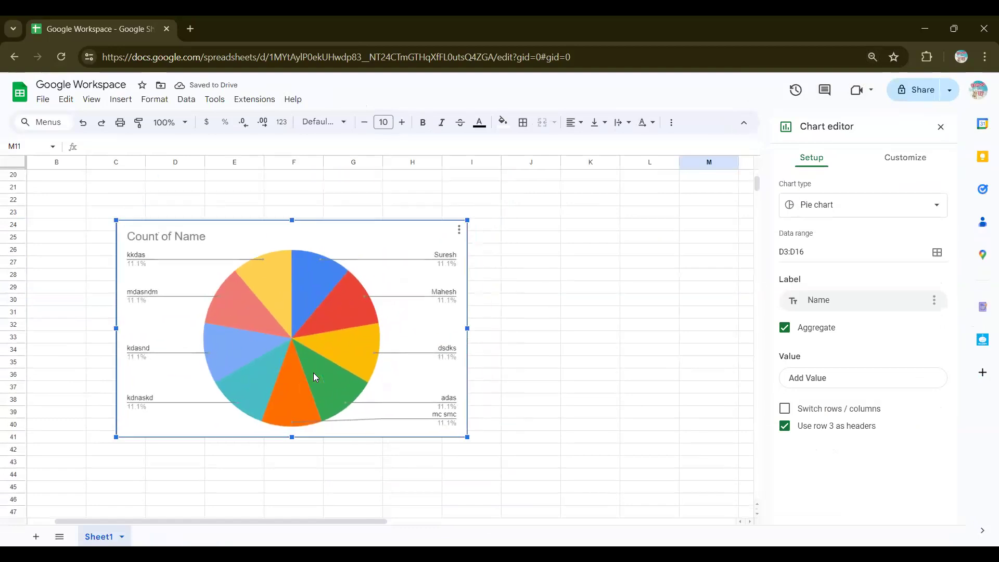
scroll(313, 372, up, 5)
drag(308, 449, 320, 376)
scroll(333, 378, left, 1)
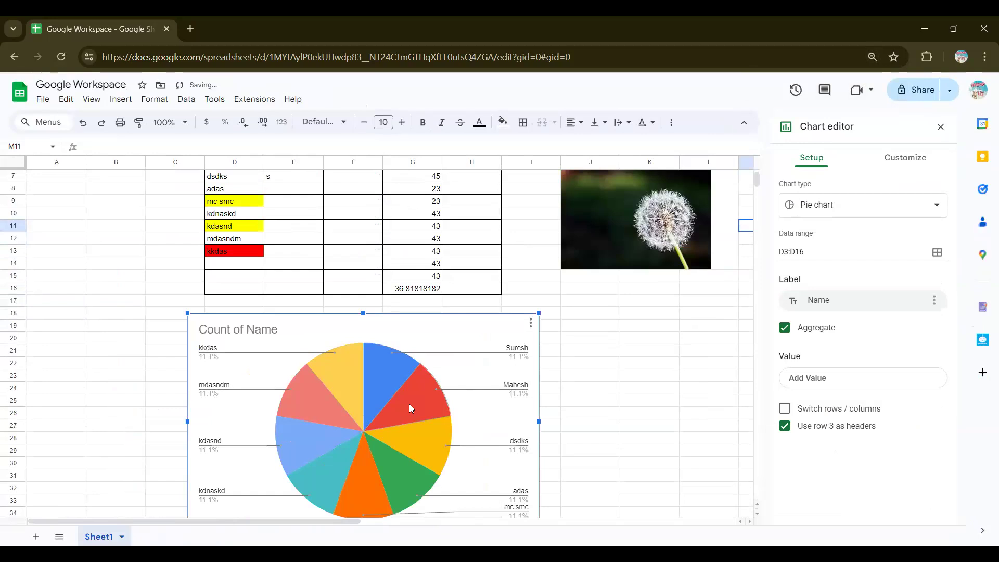
key(ctrl+minus)
scroll(609, 373, up, 1)
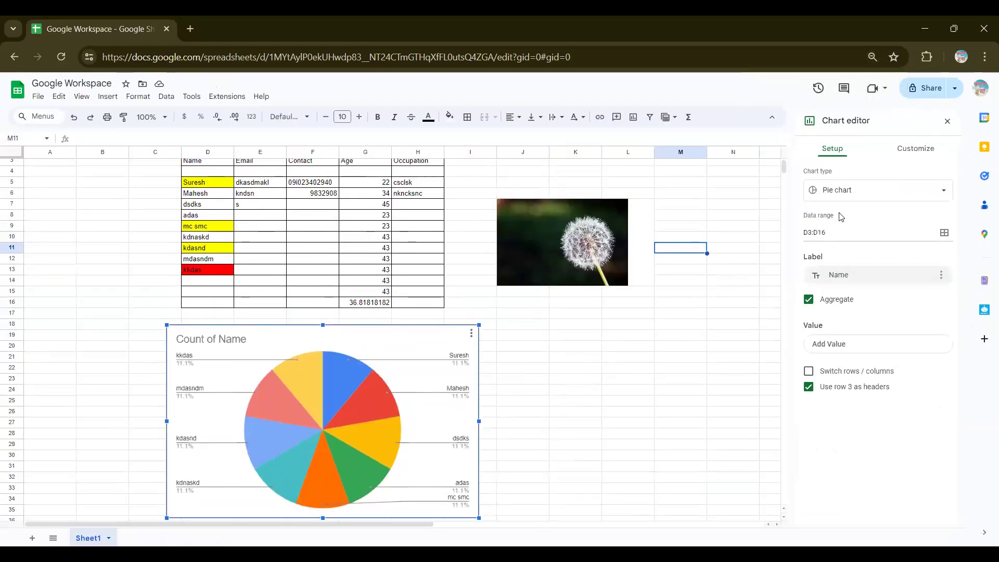
Step: Change the Count of Name chart to a column chart, then to a horizontal bar chart
click(877, 190)
click(906, 259)
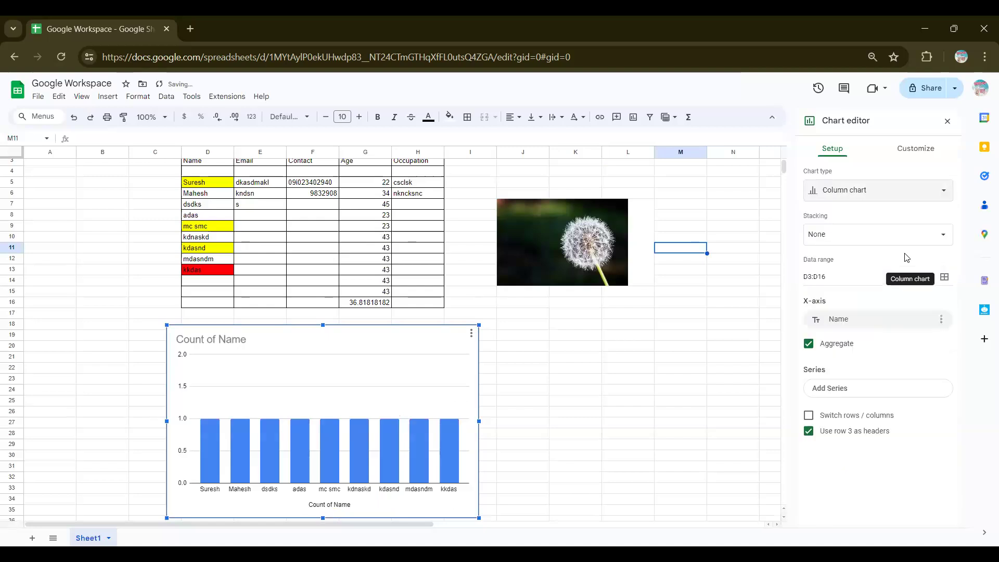
click(861, 192)
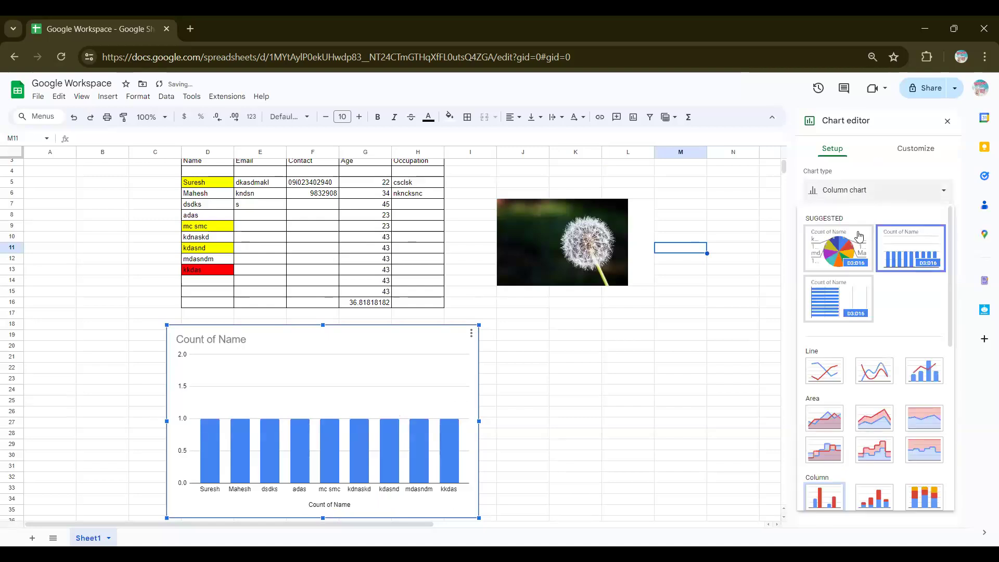
click(851, 293)
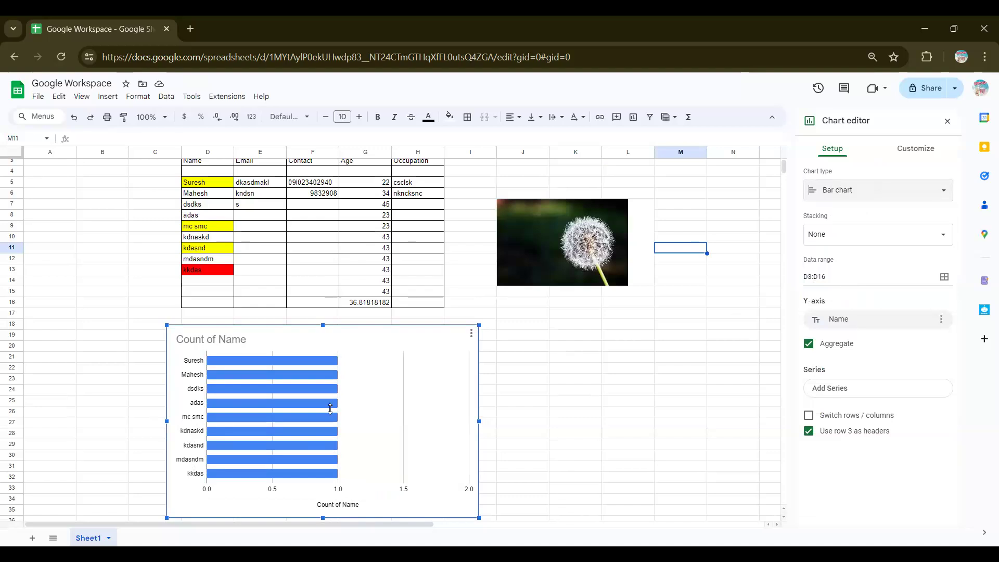
Step: Try stacked and standard stacking on the bars, then set stacking back to none
click(837, 237)
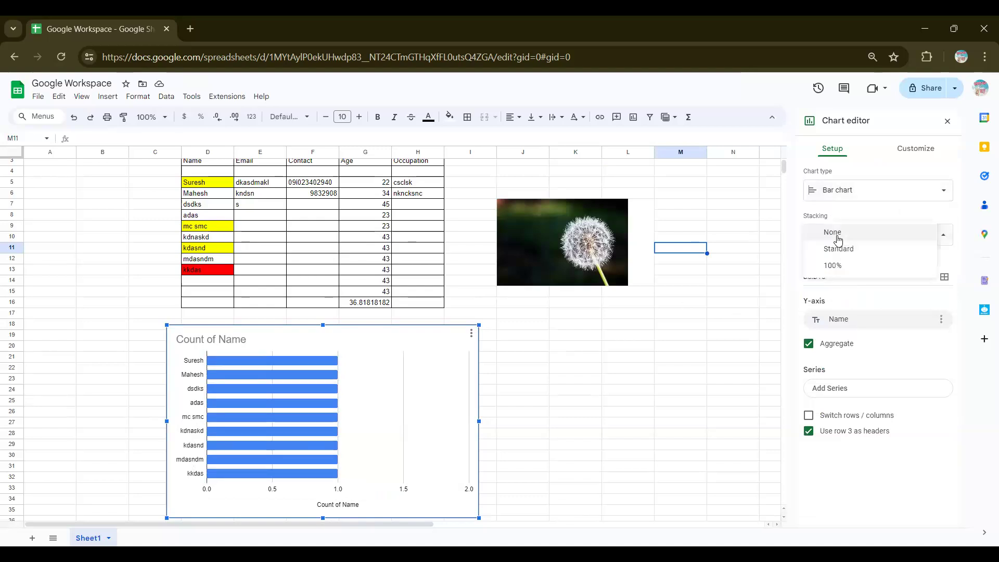
click(848, 249)
click(851, 234)
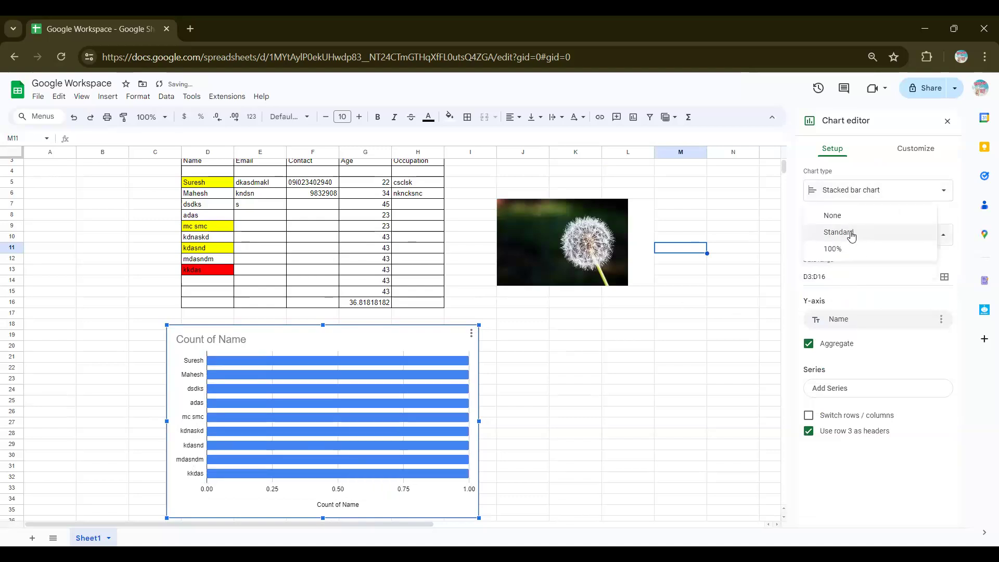
click(846, 216)
Step: Switch the chart to pie, briefly try column, and settle on the pie chart
click(853, 197)
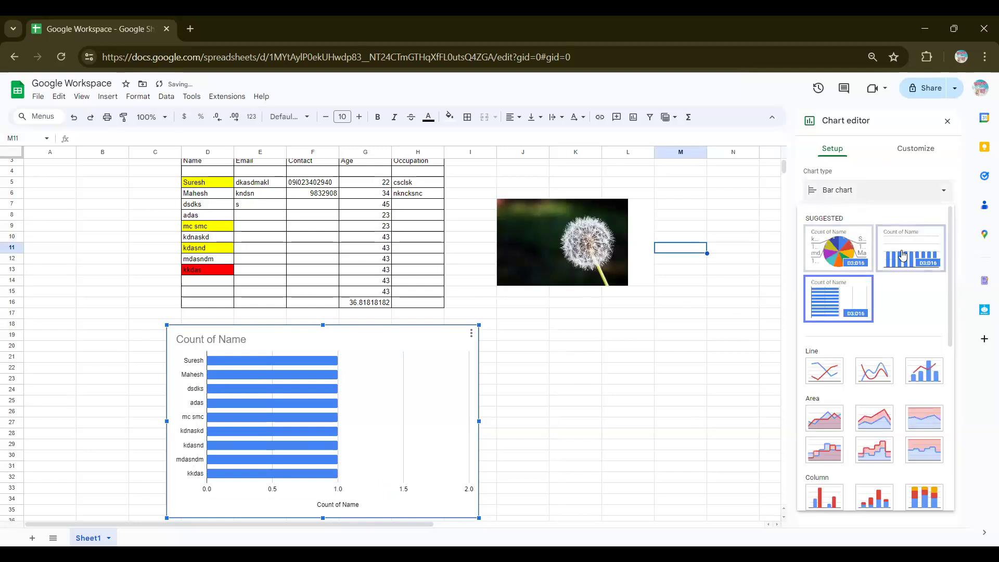
click(851, 258)
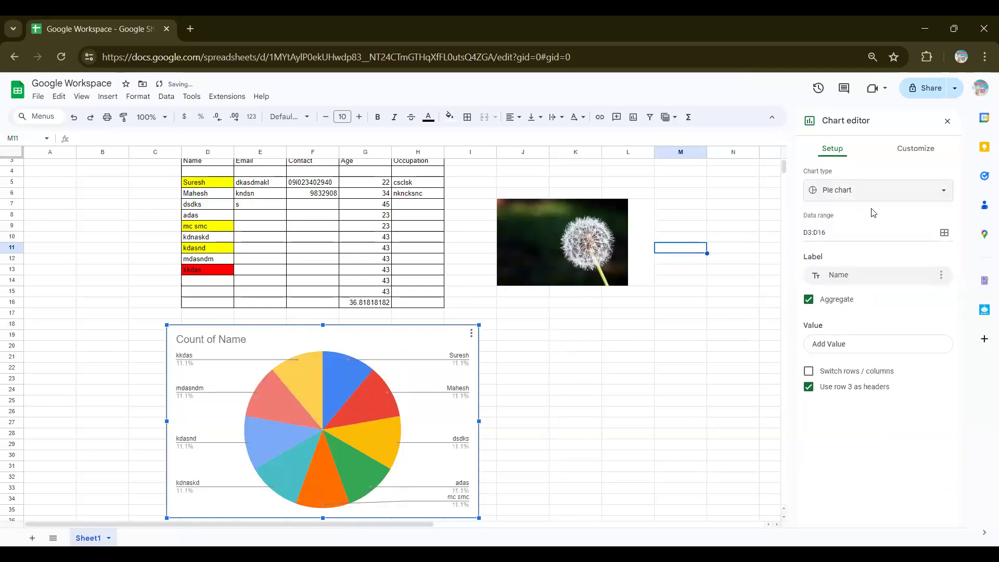
click(874, 190)
click(910, 248)
click(895, 192)
click(859, 271)
click(916, 149)
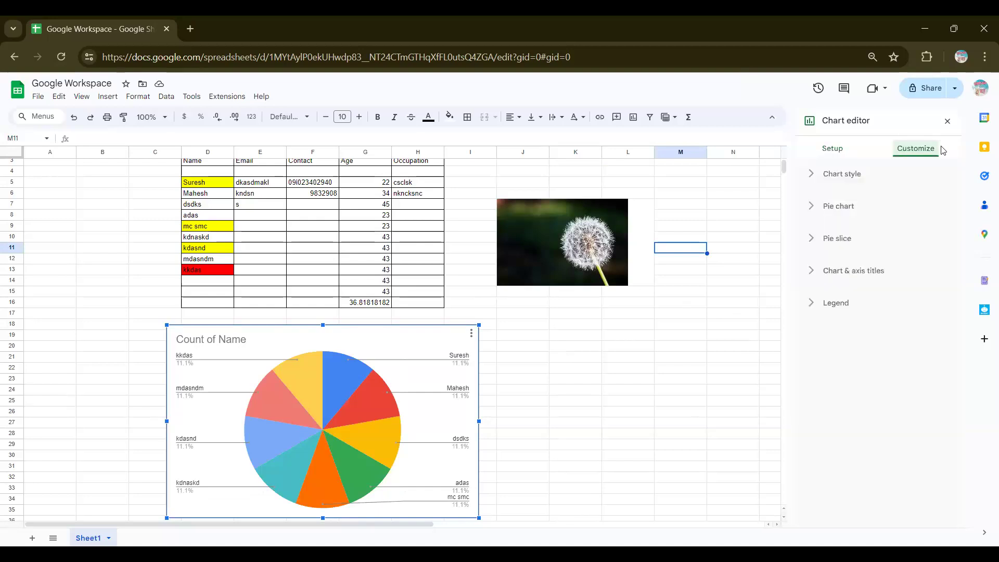
Step: Give the pie chart a yellow background under Chart style, then set it back to white
click(842, 174)
click(828, 217)
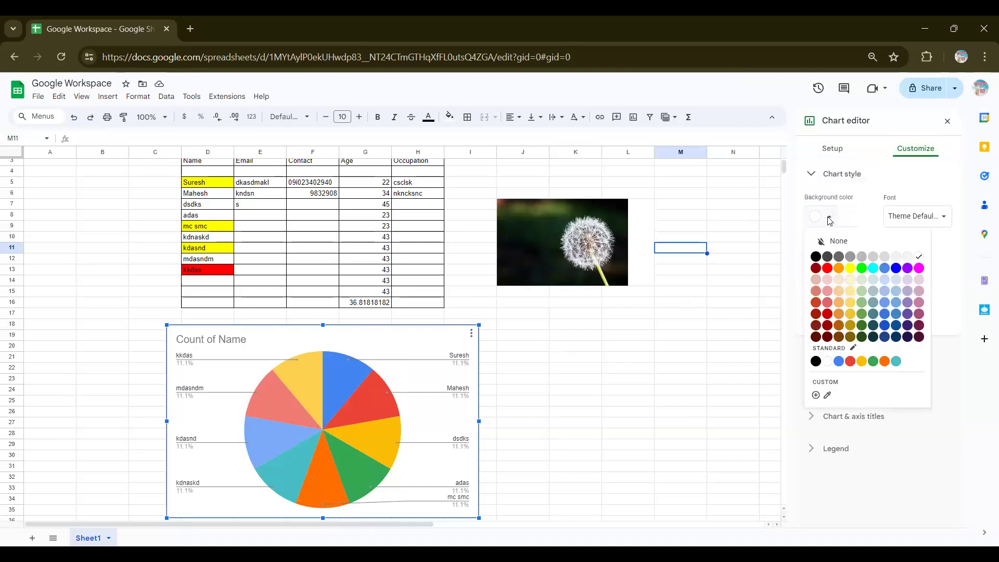
click(855, 271)
click(829, 217)
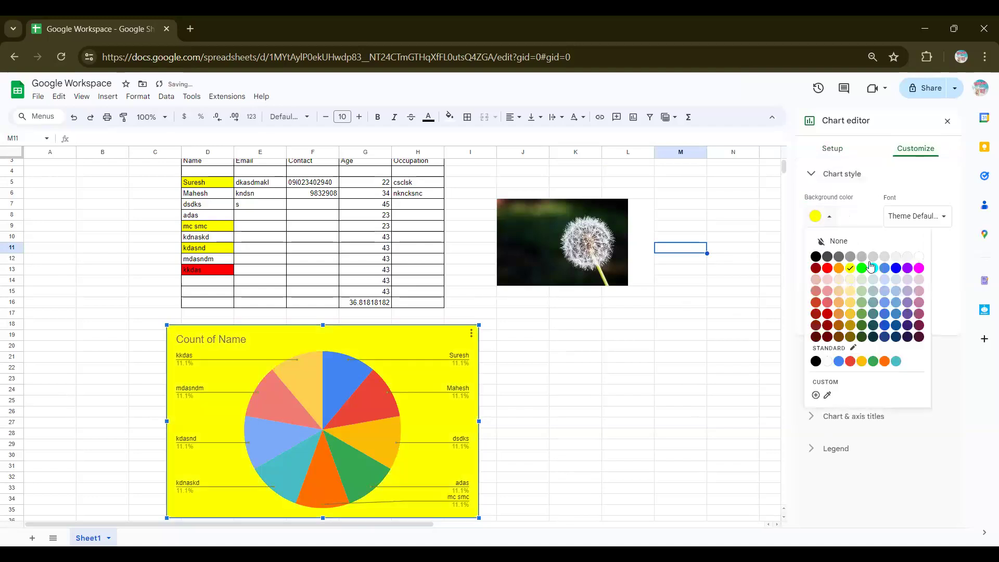
click(918, 263)
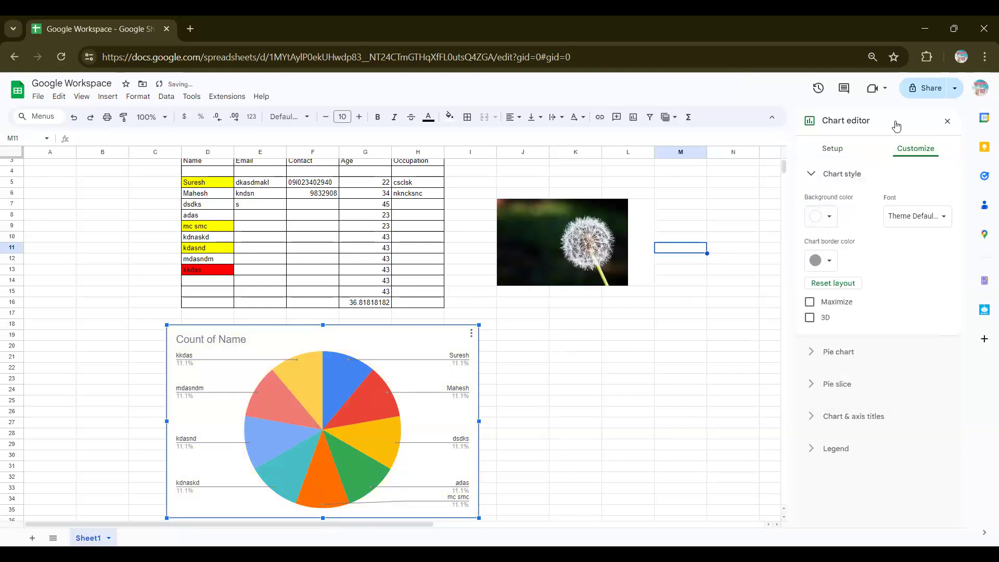
Step: Close the chart editor and zoom the page in for a closer look
click(947, 121)
scroll(884, 156, up, 1)
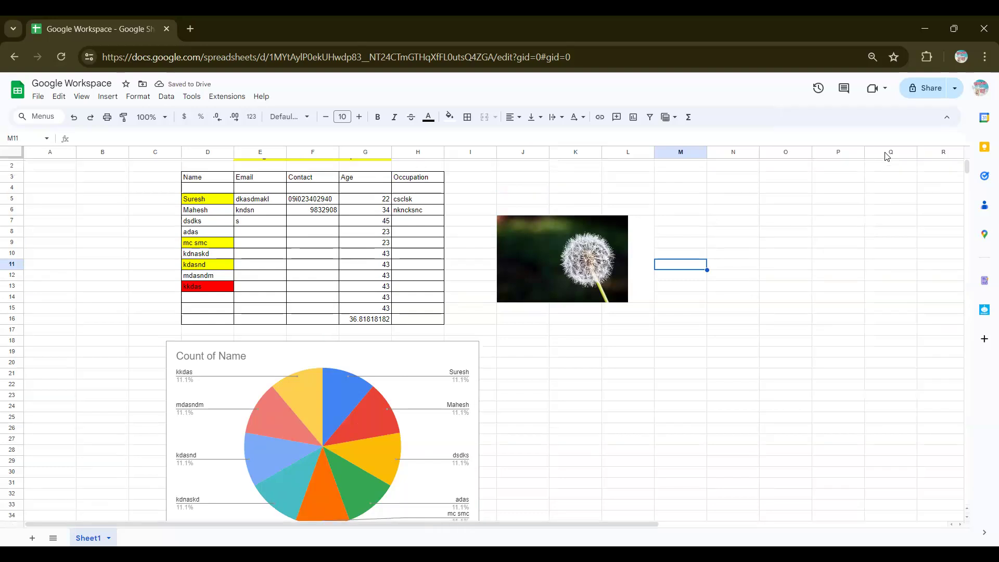
key(ctrl+plus)
key(ctrl+plus)
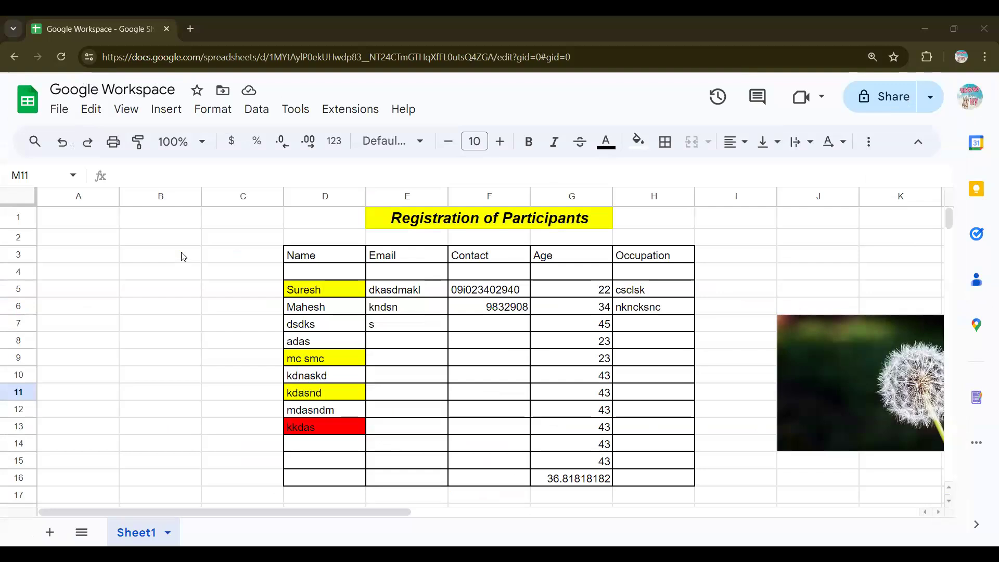
Step: Select the Count of Name pie chart below the table and delete it
scroll(522, 284, down, 7)
click(522, 284)
key(ctrl+minus)
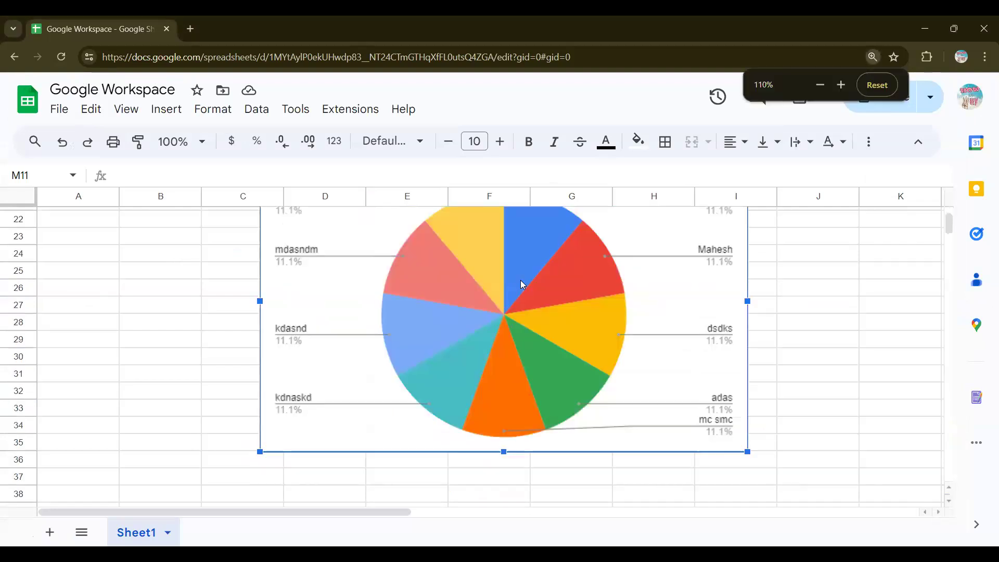
scroll(522, 284, up, 3)
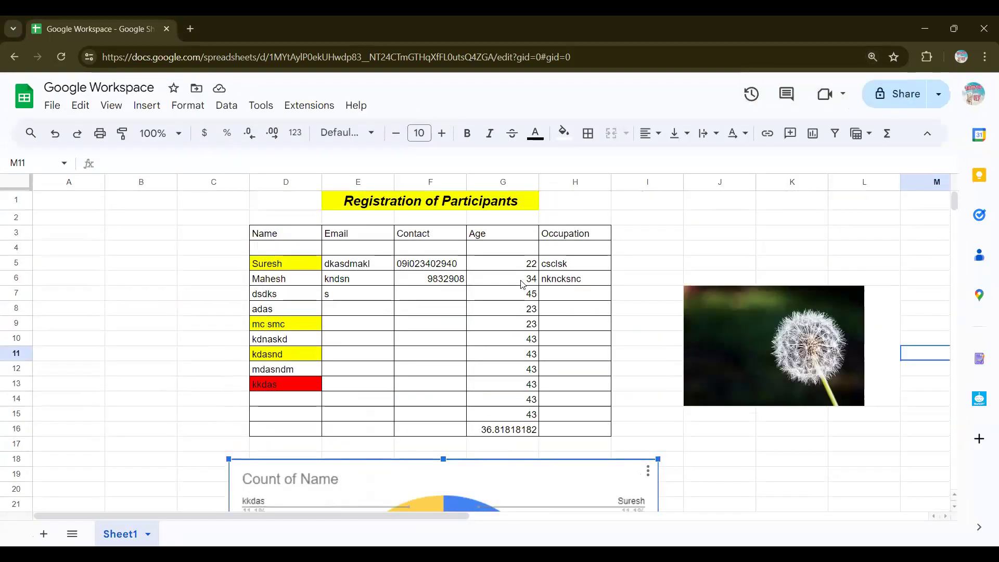
scroll(881, 263, down, 2)
key(ctrl+minus)
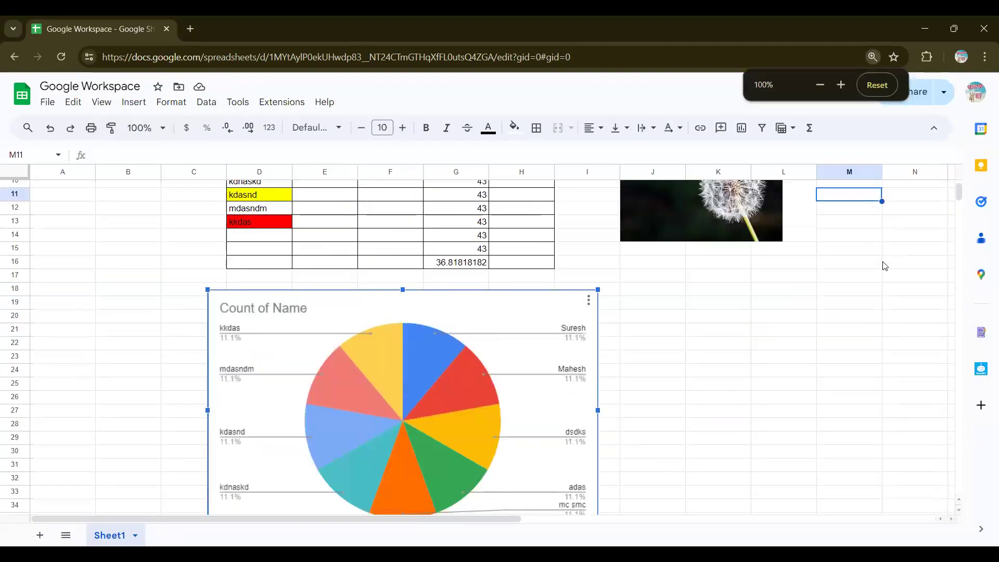
scroll(885, 266, down, 1)
click(667, 352)
click(393, 365)
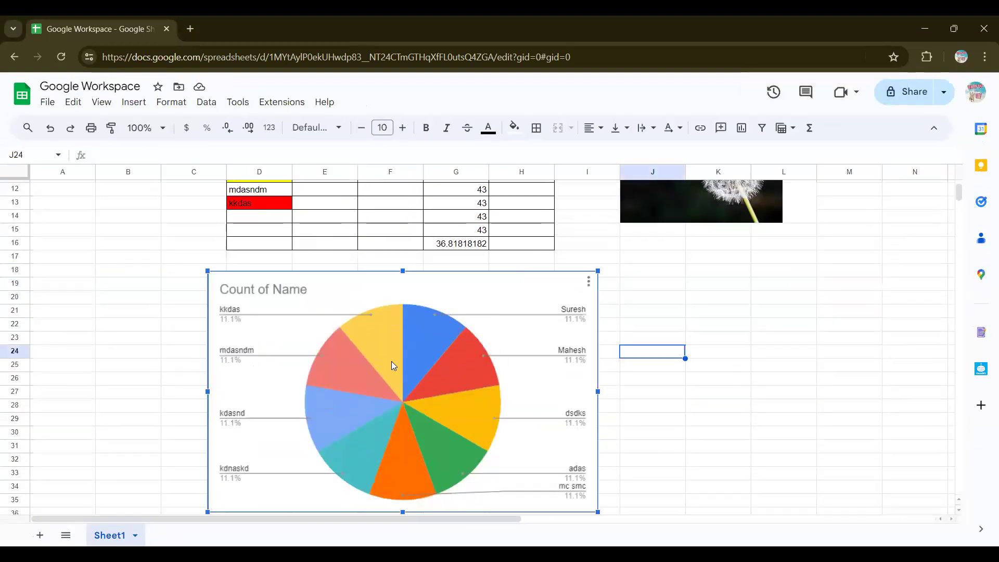
scroll(392, 361, down, 1)
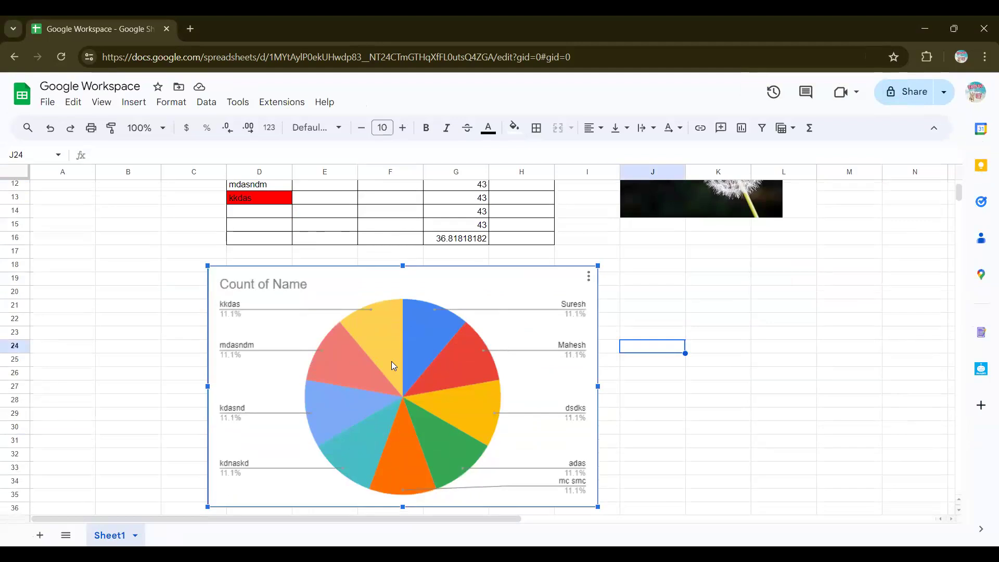
key(Delete)
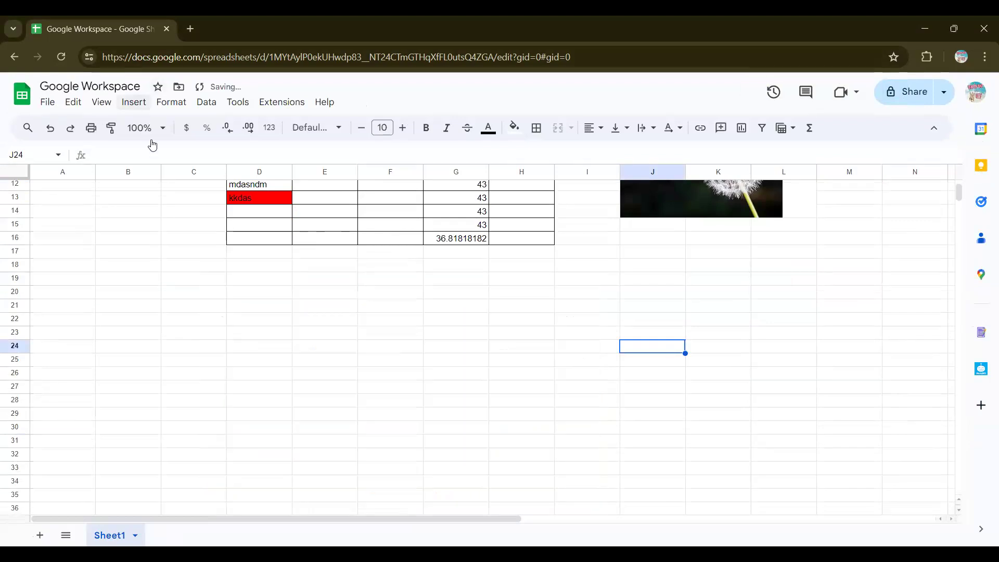
Step: Insert a pivot table with source range Sheet1!D5:D13, placed on a new sheet
click(134, 102)
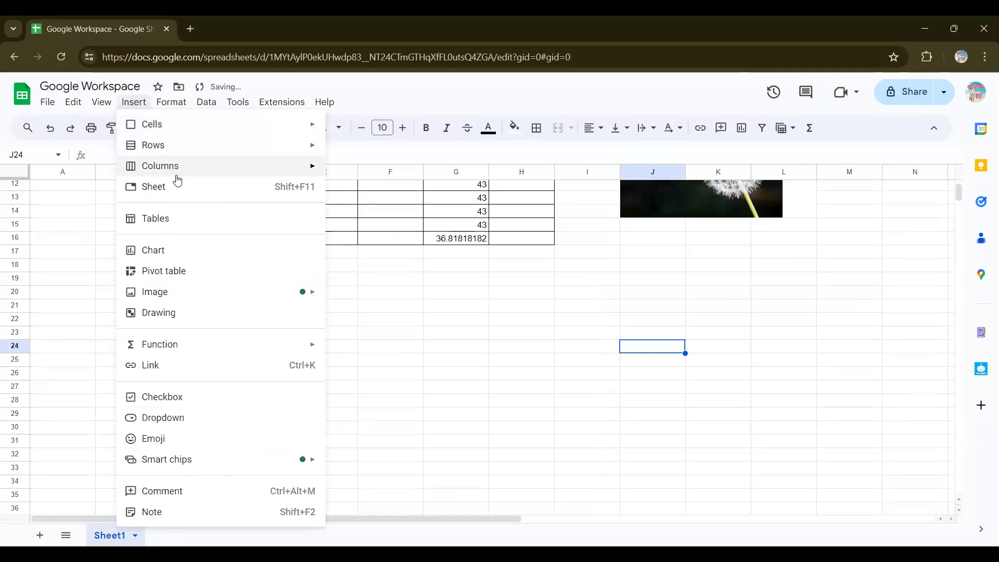
click(263, 268)
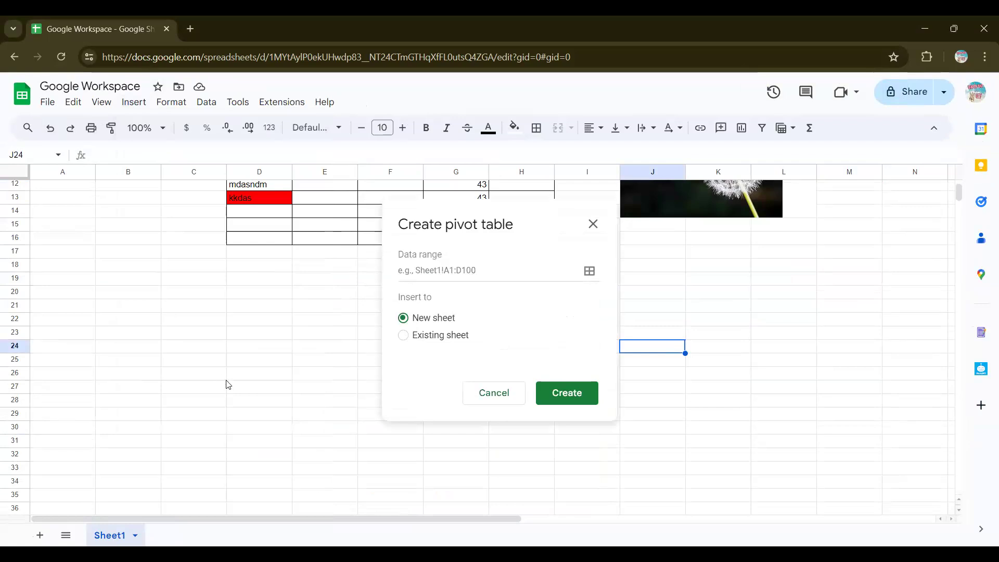
scroll(228, 385, up, 3)
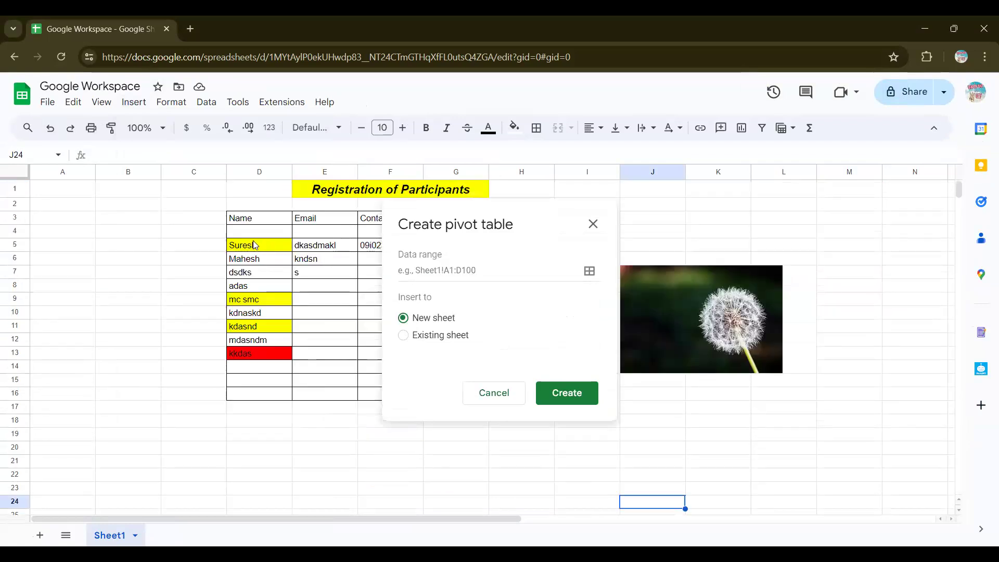
drag(254, 244, 260, 299)
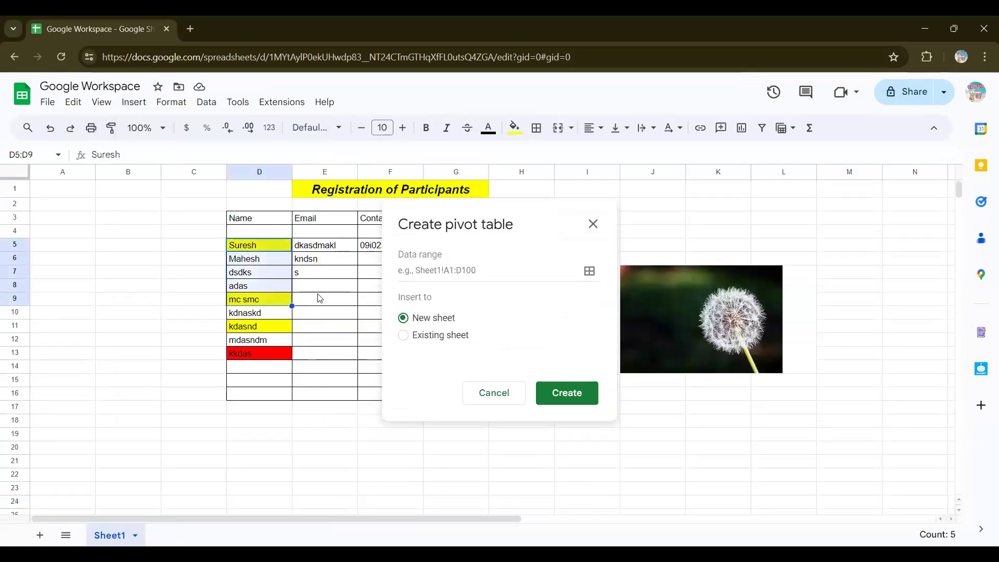
click(589, 270)
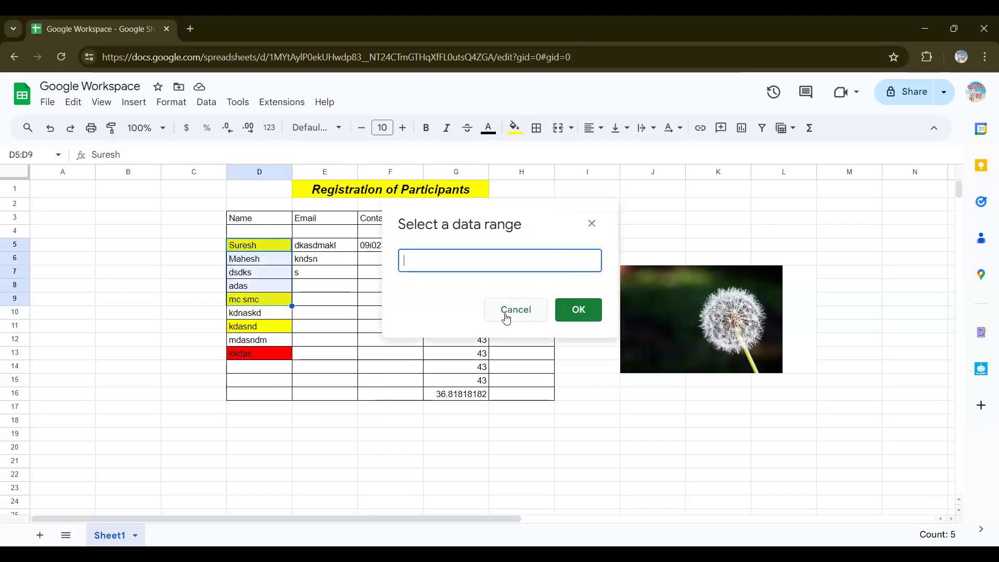
key(ctrl+plus)
key(ctrl+plus)
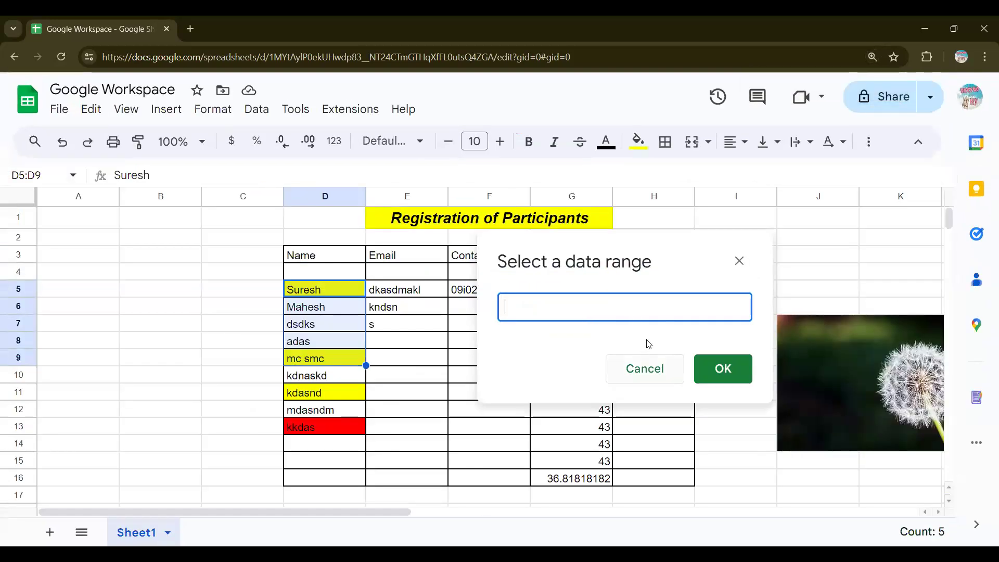
drag(345, 285, 358, 340)
drag(359, 394, 359, 427)
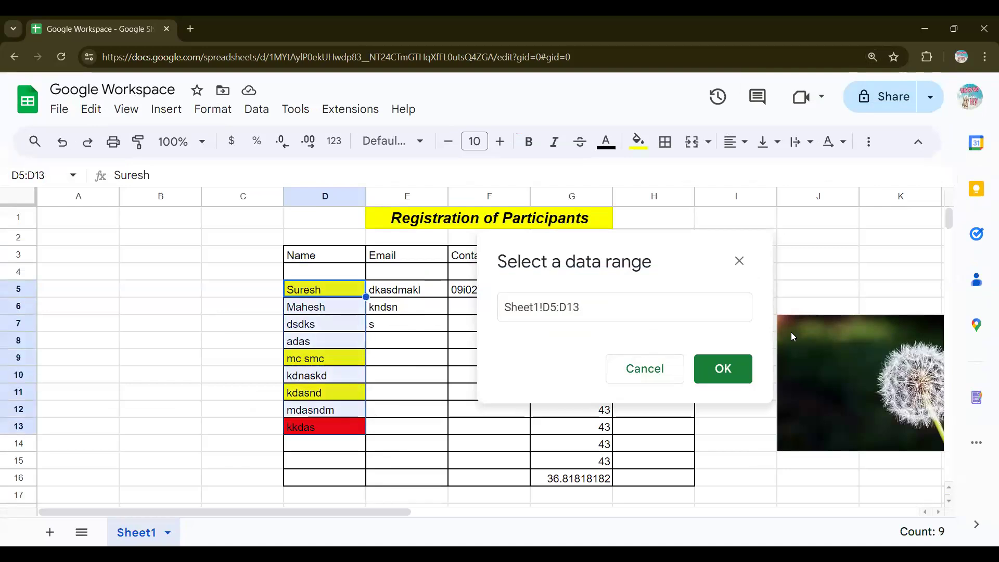
click(724, 368)
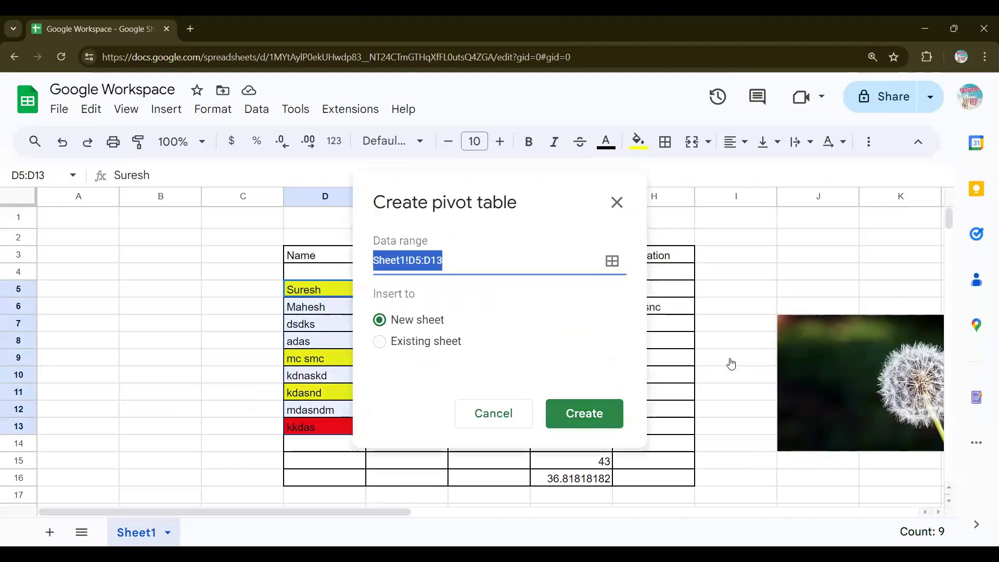
click(614, 391)
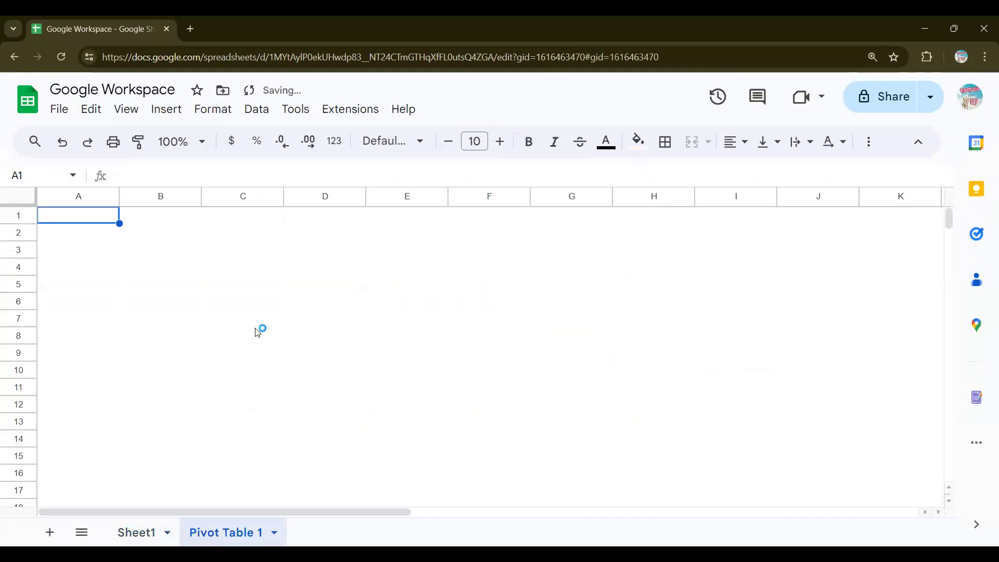
Step: Close the pivot table editor, select A4:B9 on Pivot Table 1, and return to Sheet1 at 150%
key(ctrl+minus)
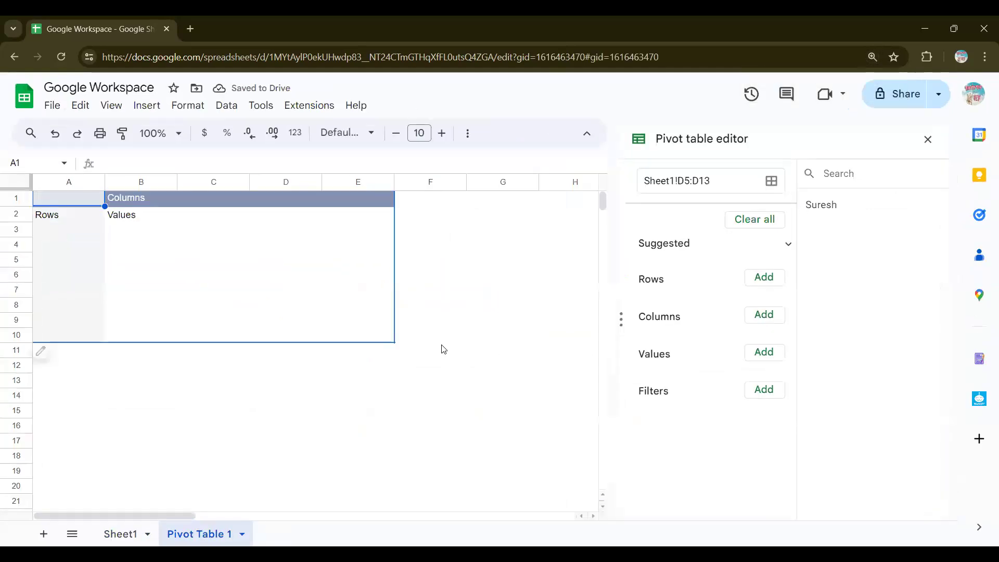
scroll(442, 349, down, 20)
scroll(440, 350, up, 20)
click(928, 139)
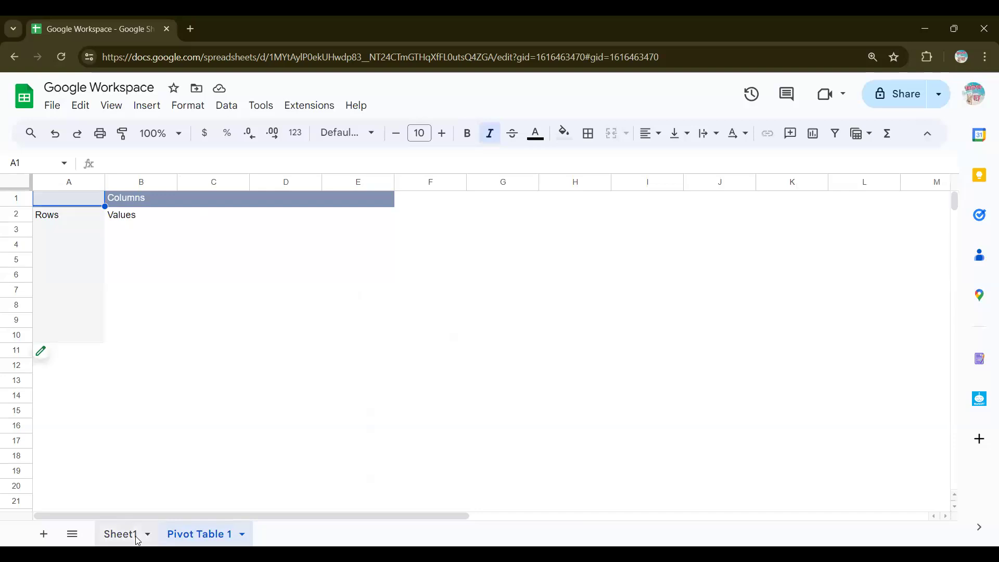
click(81, 247)
shift+click(146, 320)
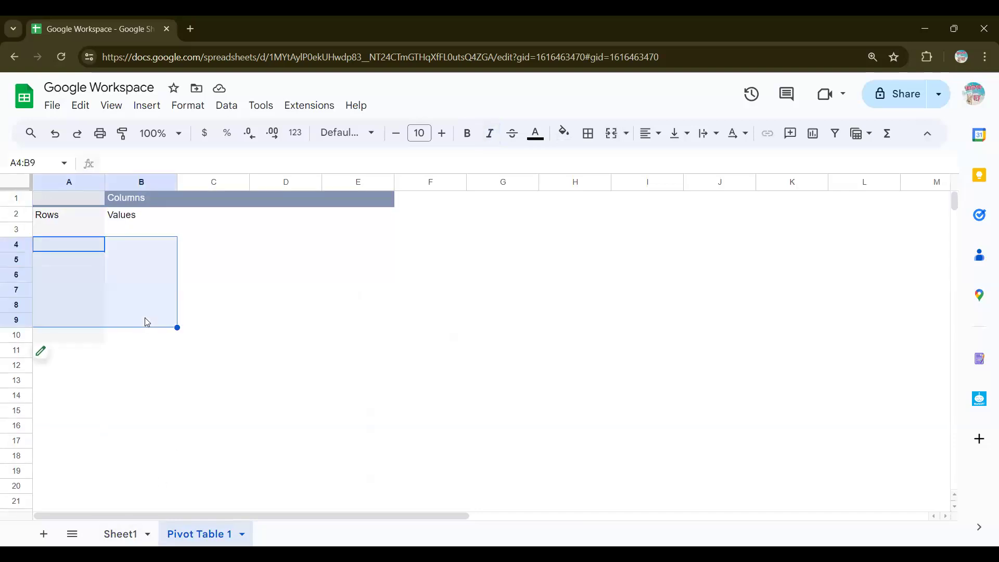
click(119, 541)
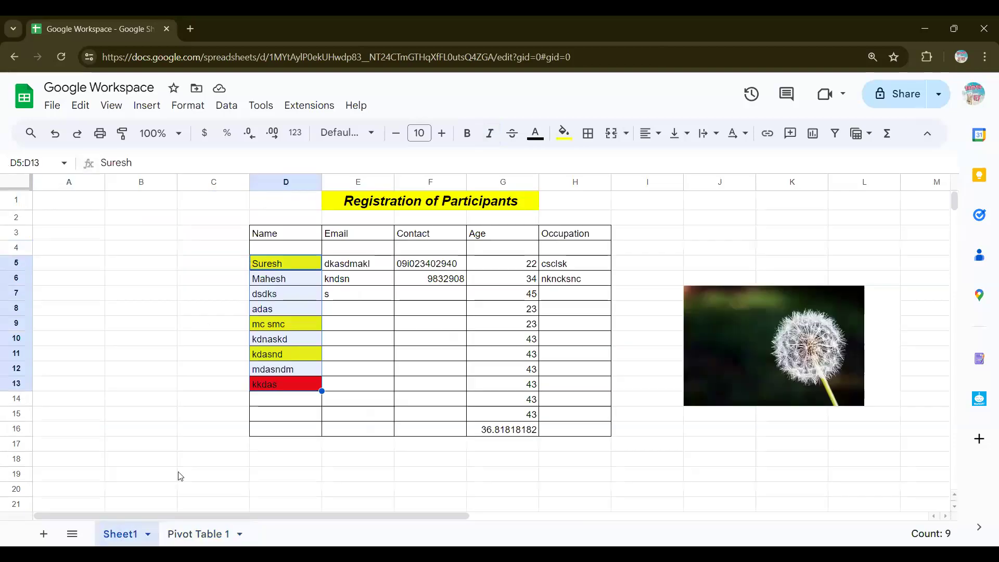
key(ctrl+plus)
key(ctrl+plus)
key(ctrl+plus)
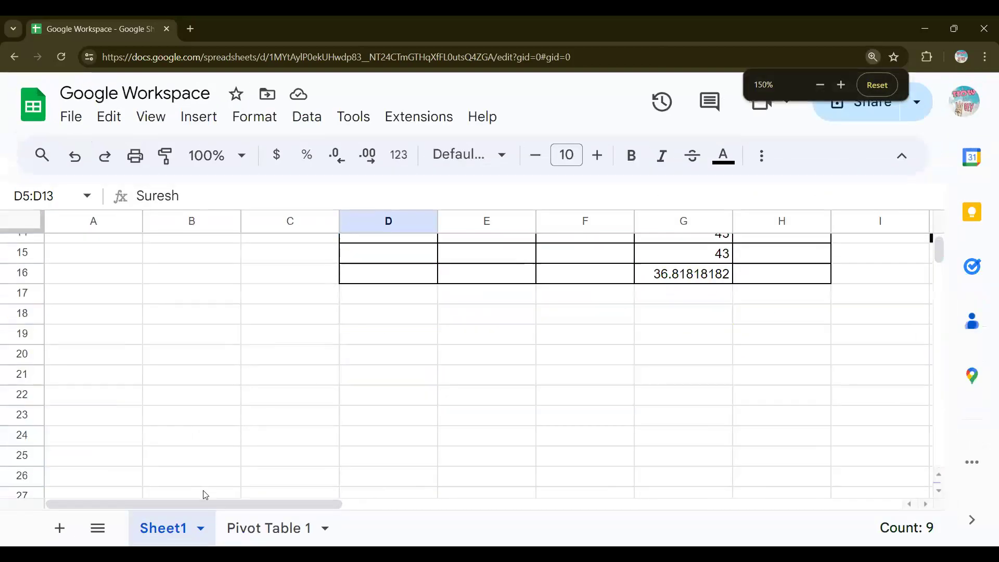
Step: Rename the Sheet1 tab to 'Registration'
click(205, 529)
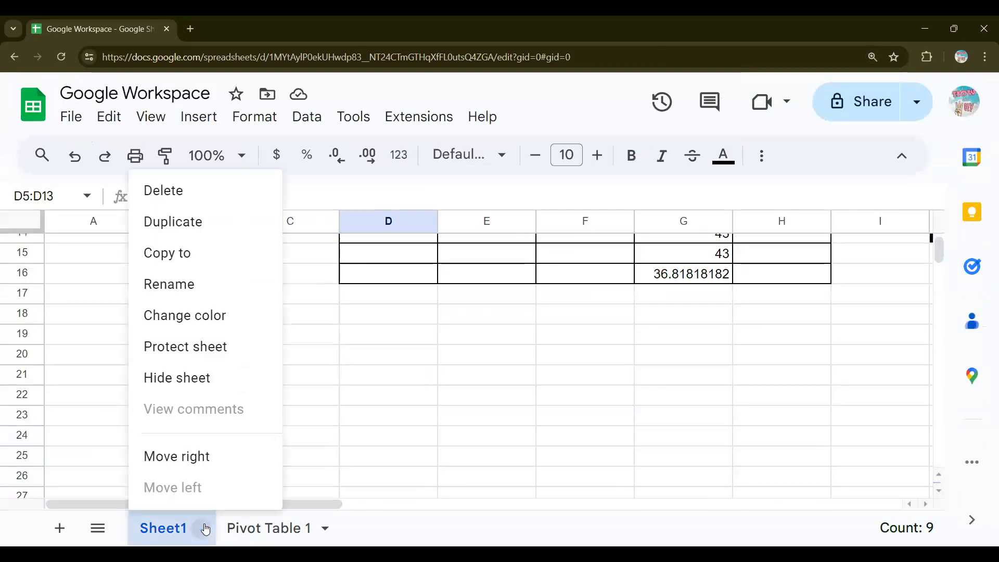
click(196, 285)
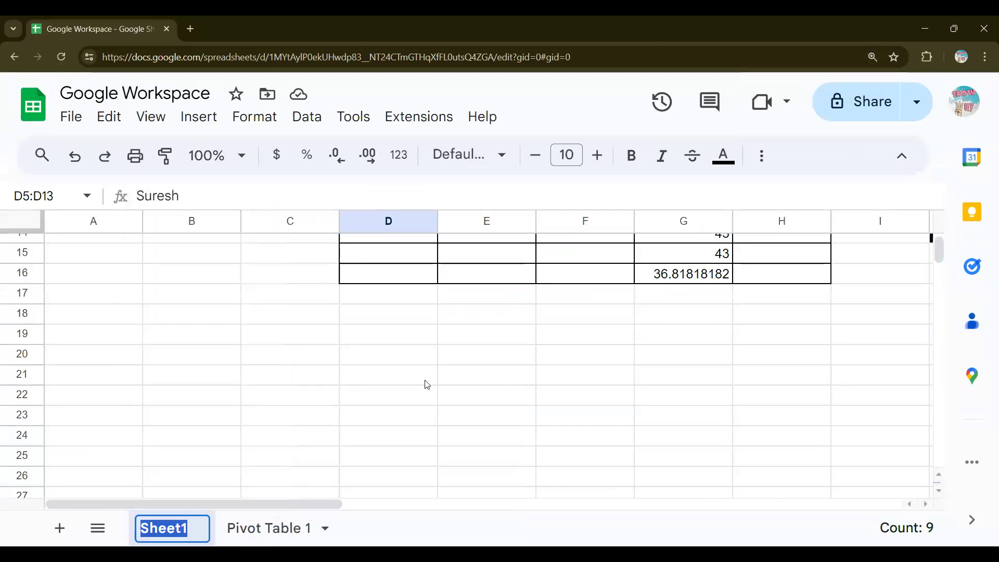
text(R)
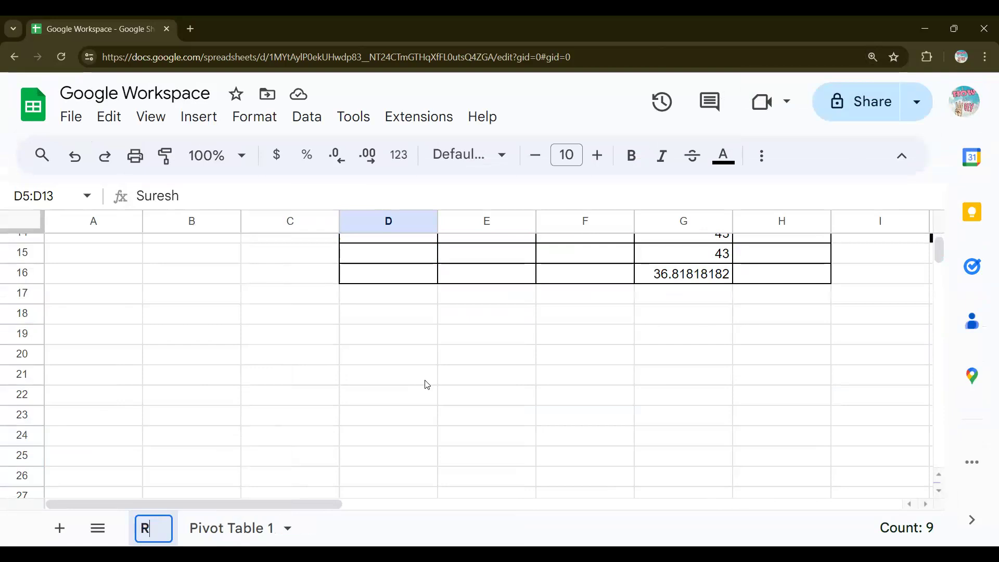
text(egisation)
key(BackSpace)
key(BackSpace)
key(BackSpace)
text(rar)
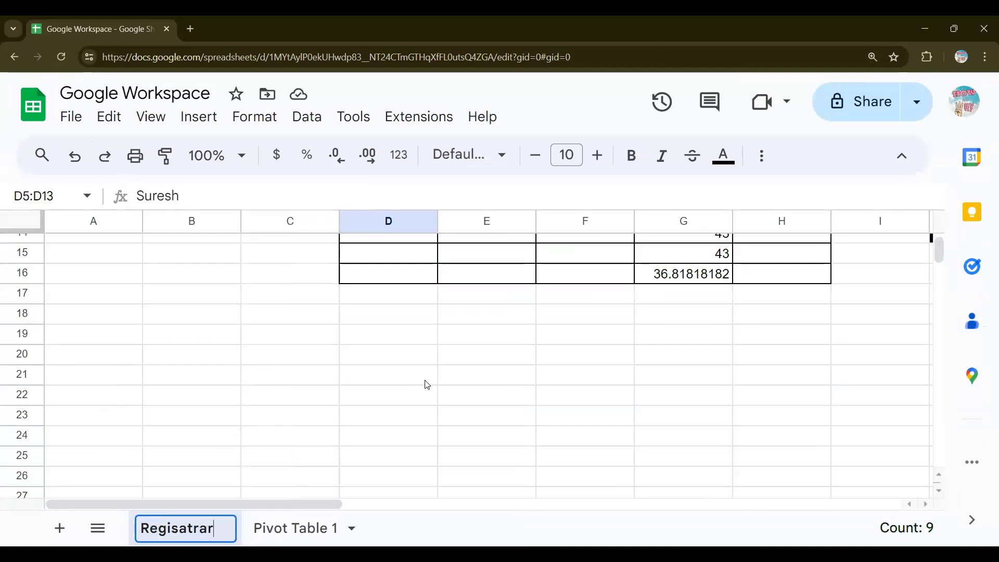
key(BackSpace)
text(tion)
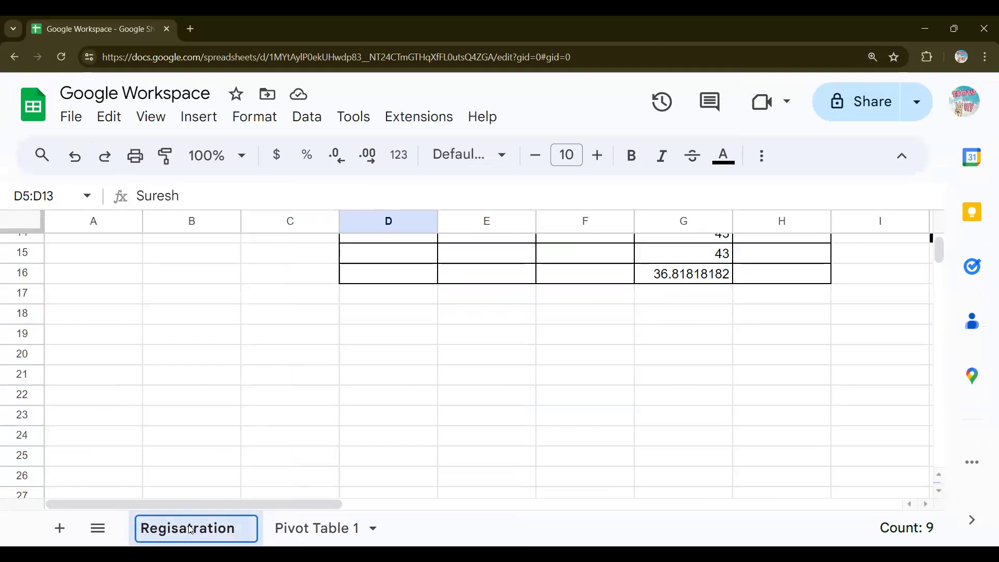
click(298, 528)
Step: Rename the Pivot Table 1 tab to 'Names'
double_click(301, 531)
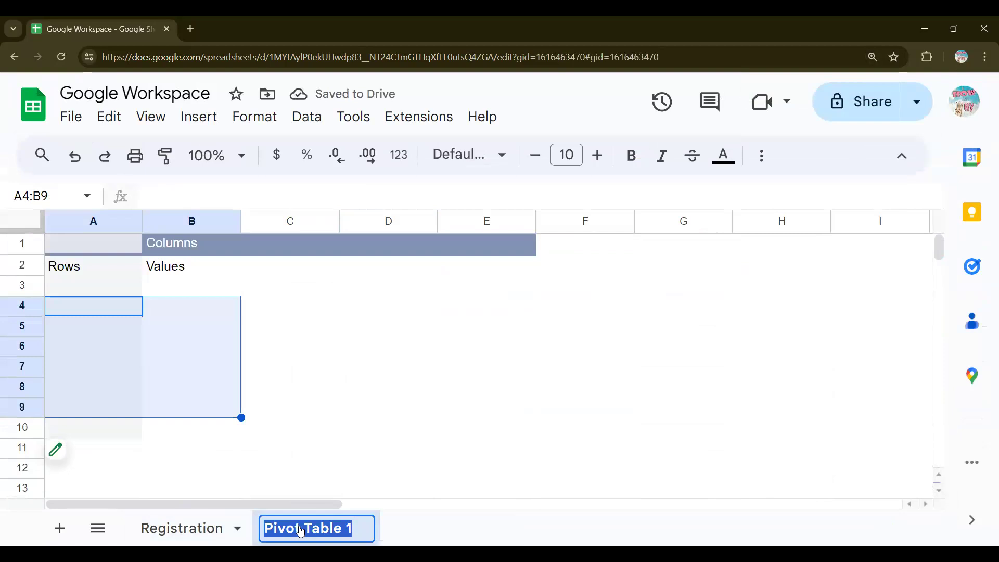
text(M)
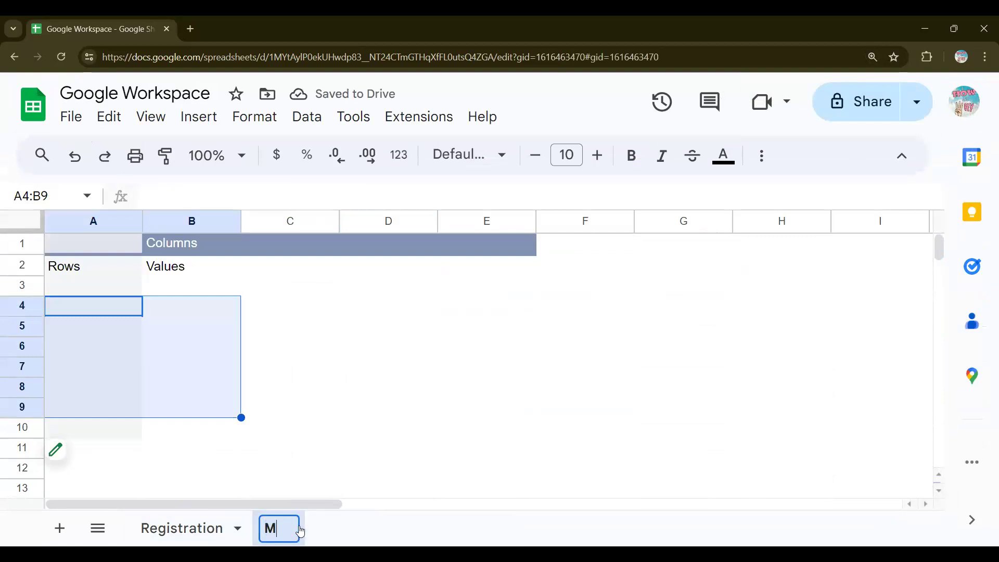
key(BackSpace)
text(Names)
key(Return)
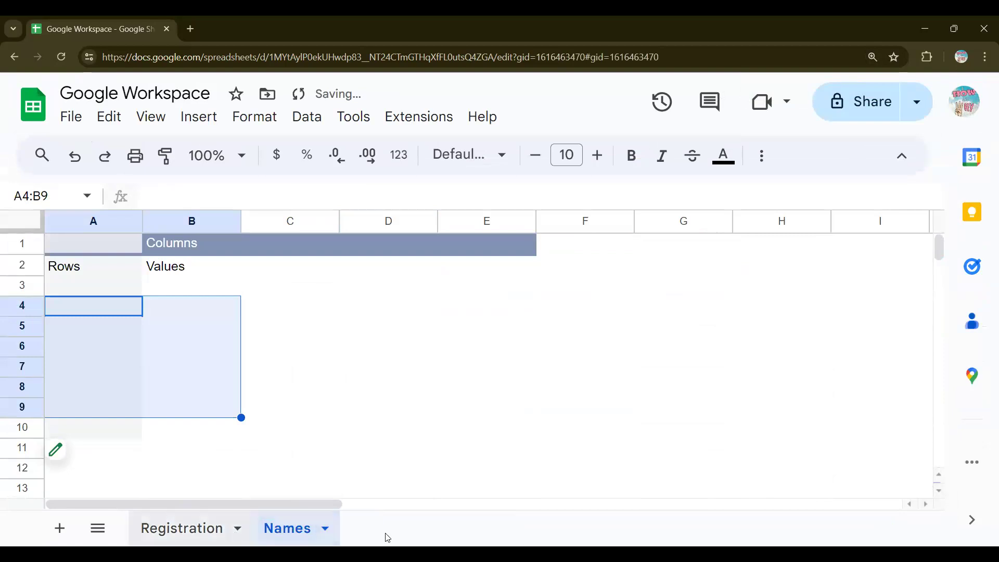
right_click(286, 537)
right_click(208, 534)
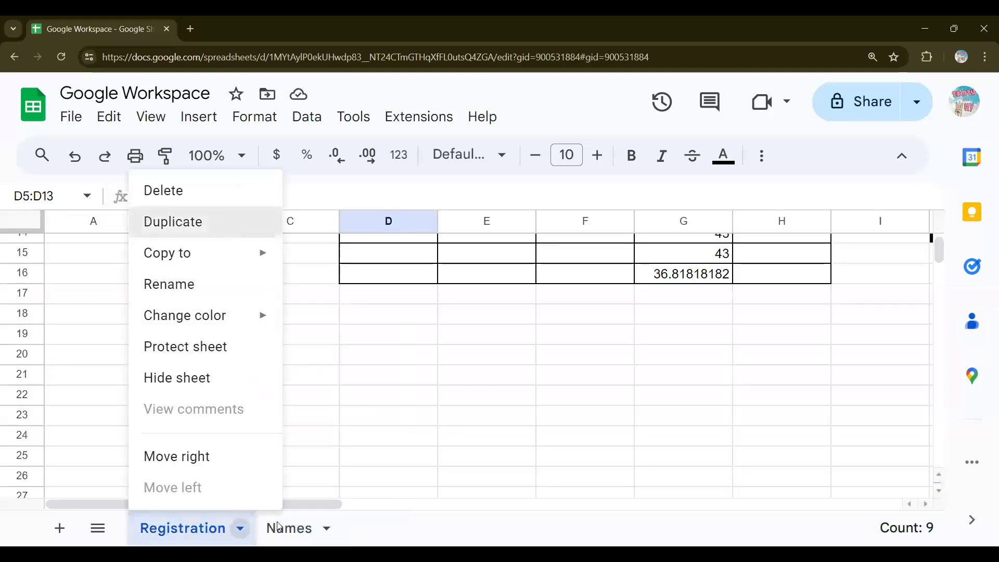
Step: Duplicate the Registration sheet and rename the copy 'kdask'
click(227, 531)
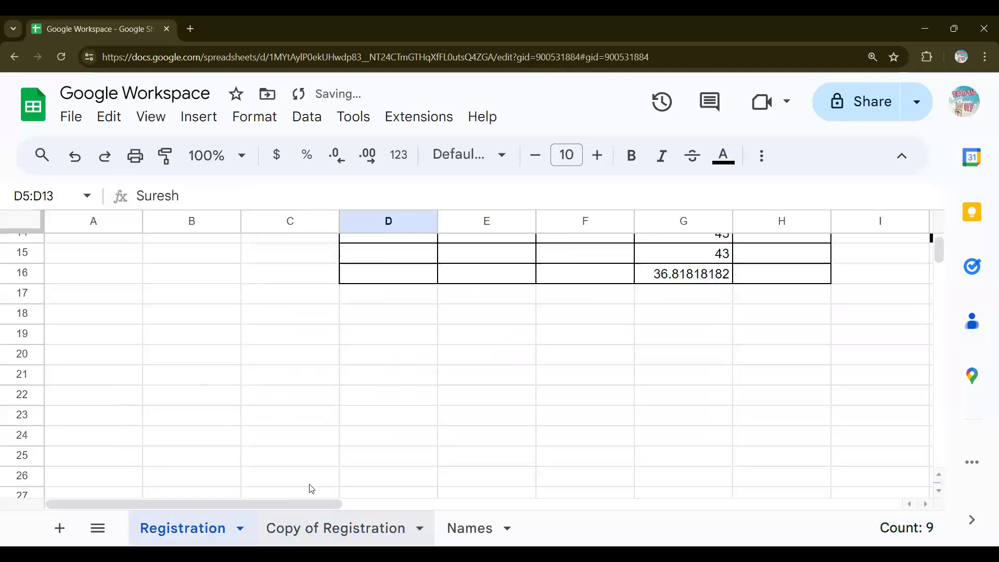
click(190, 528)
scroll(390, 405, up, 5)
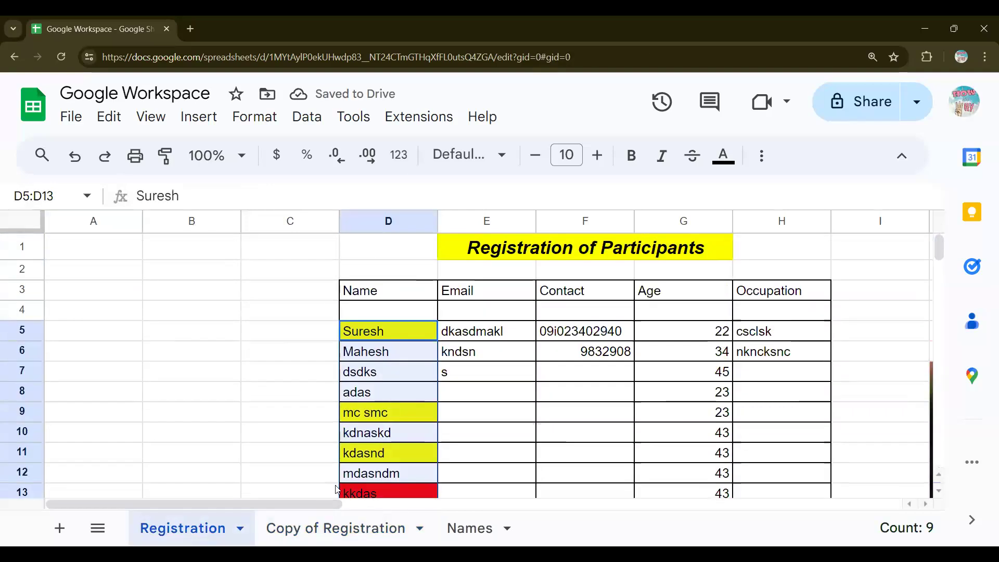
double_click(317, 528)
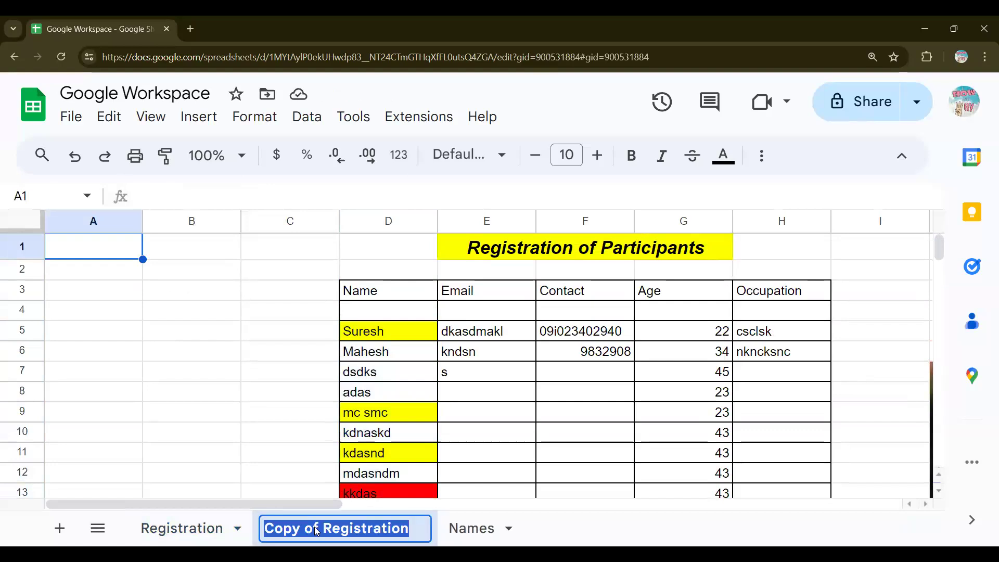
text(kdask)
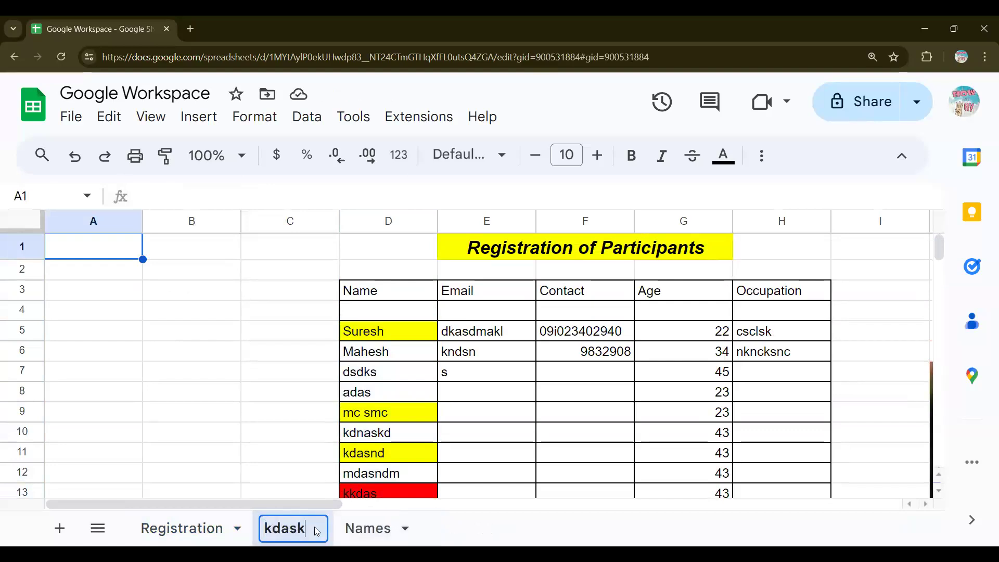
key(Return)
Step: Return to the Registration sheet, dismiss its tab menu unused, and zoom out
click(181, 530)
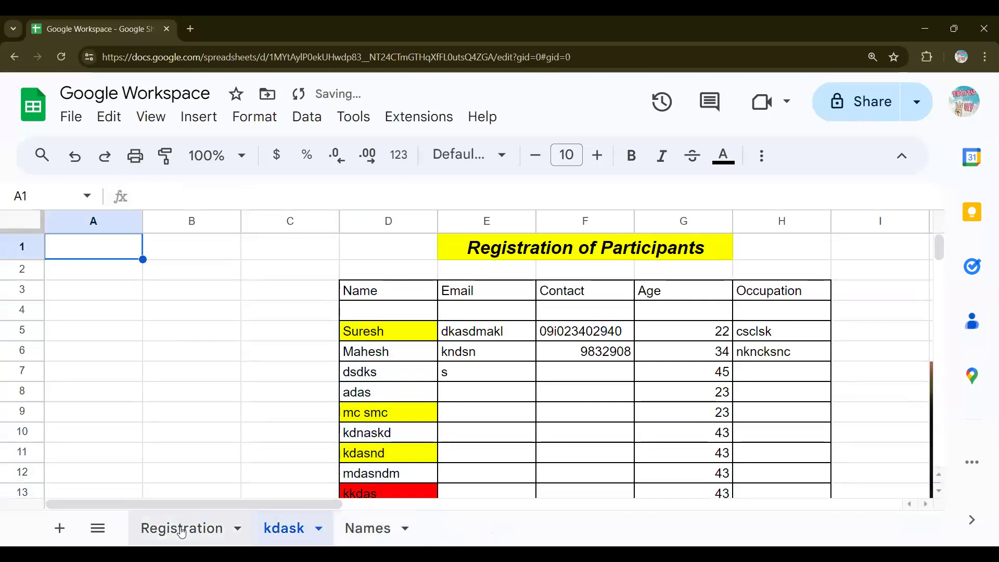
right_click(181, 531)
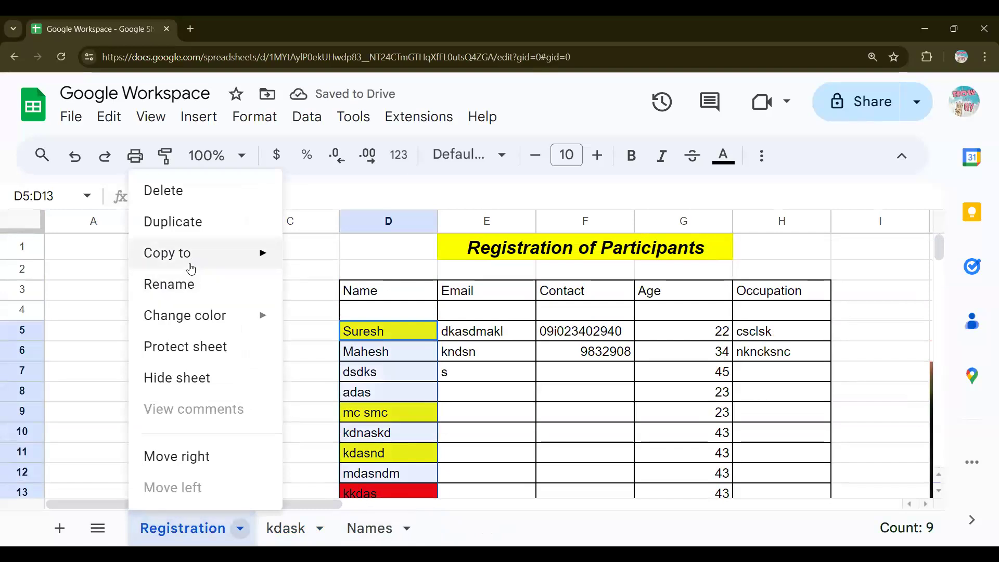
mouse_move(191, 264)
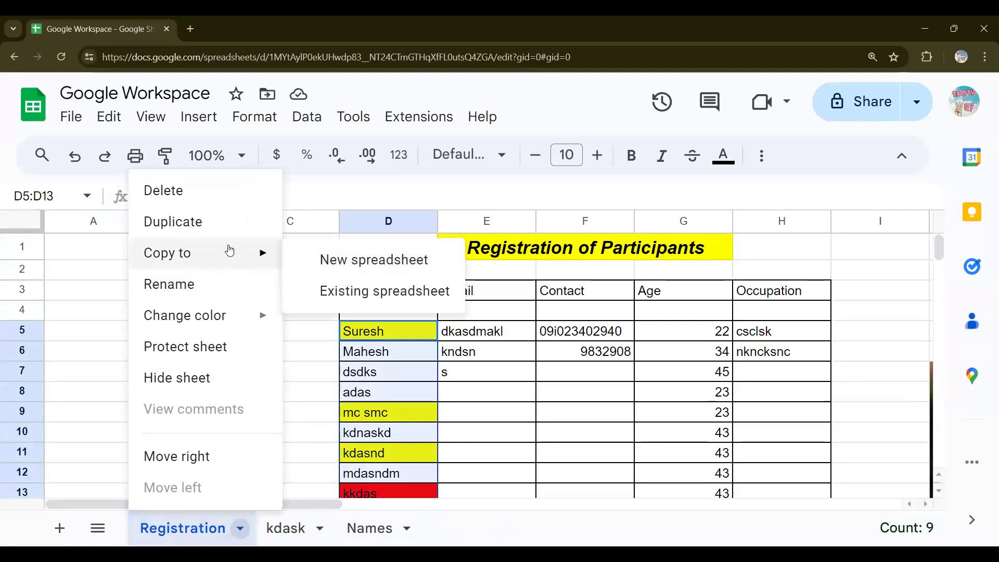
mouse_move(242, 319)
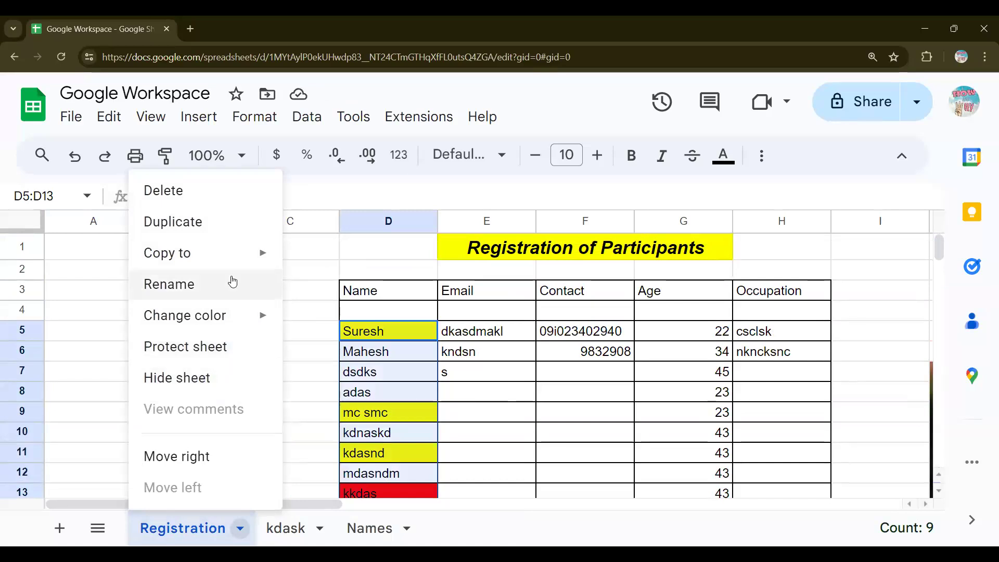
click(91, 290)
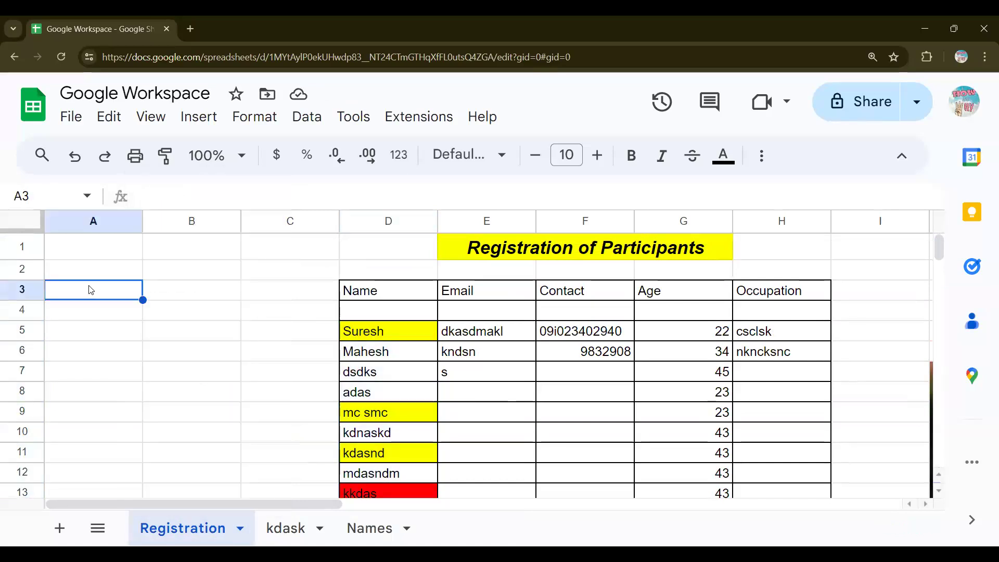
key(ctrl+minus)
key(ctrl+minus)
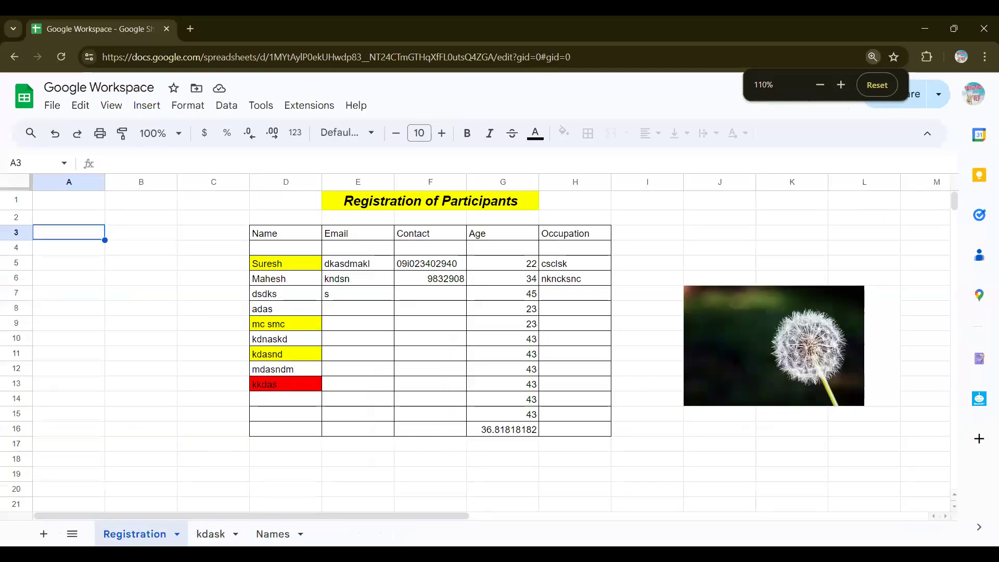
key(ctrl+plus)
click(76, 534)
click(76, 535)
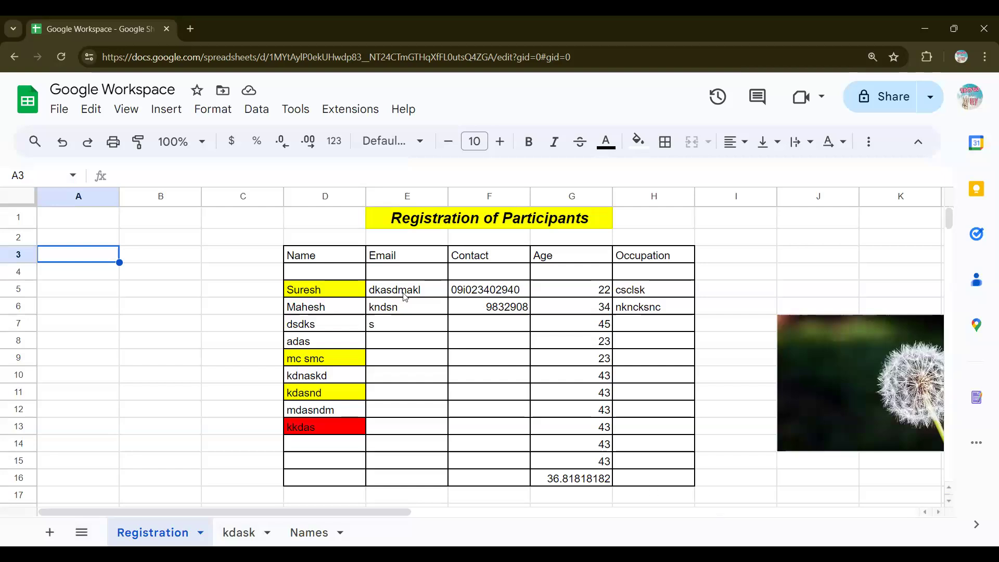
click(164, 112)
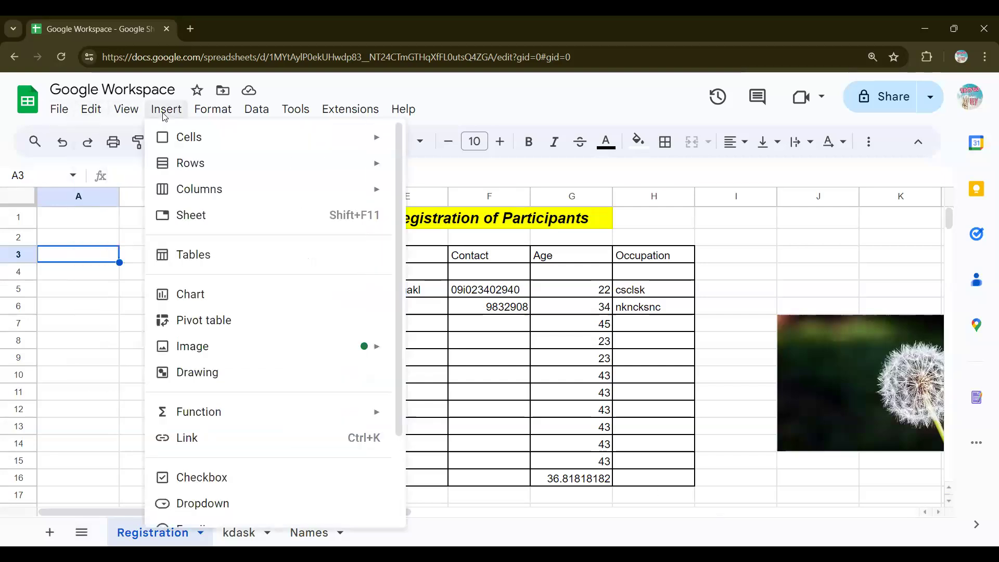
scroll(250, 383, down, 2)
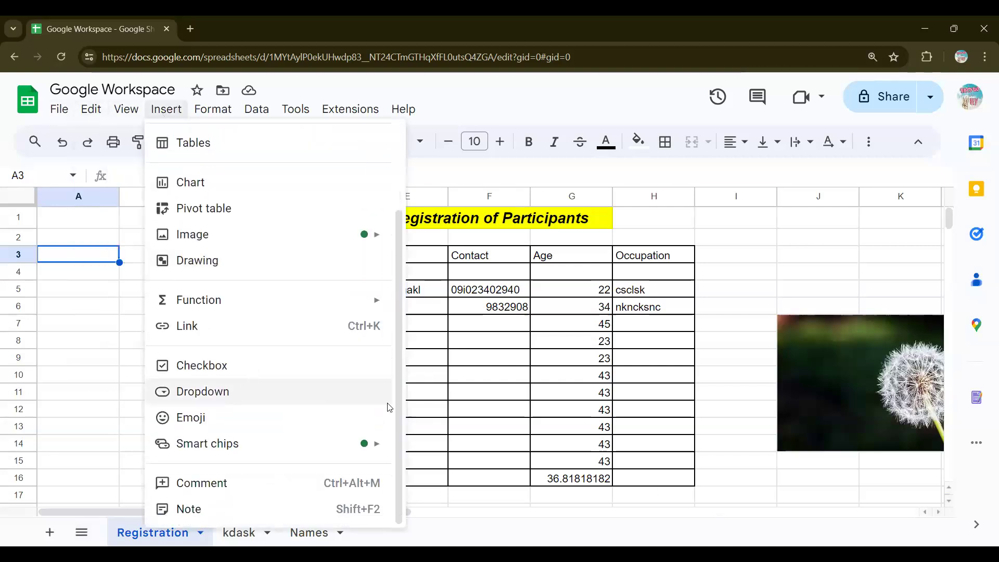
click(701, 477)
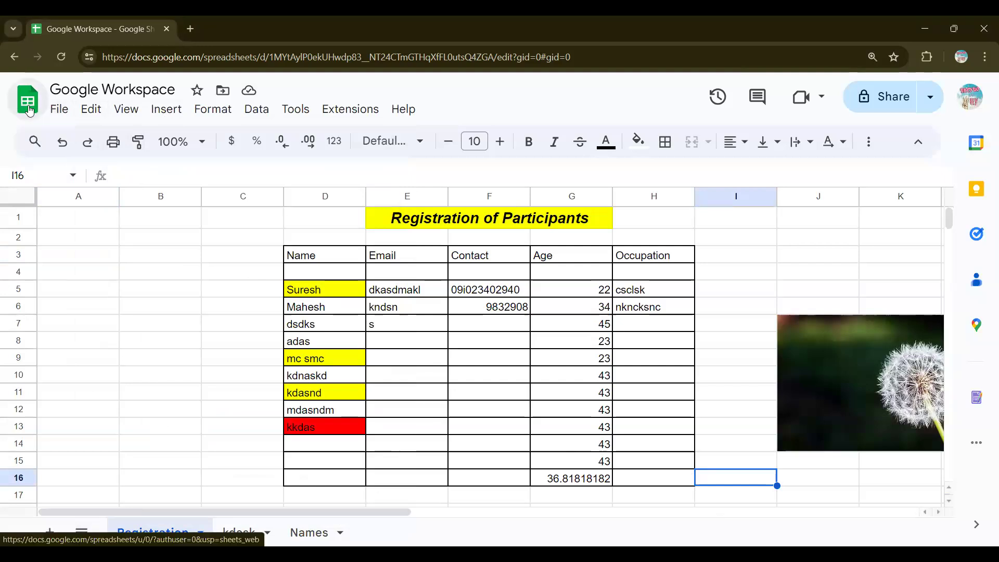
Step: In a new Chrome tab, load the 'Google - Google Sheets' spreadsheet from address-bar suggestions
click(189, 30)
text(sh)
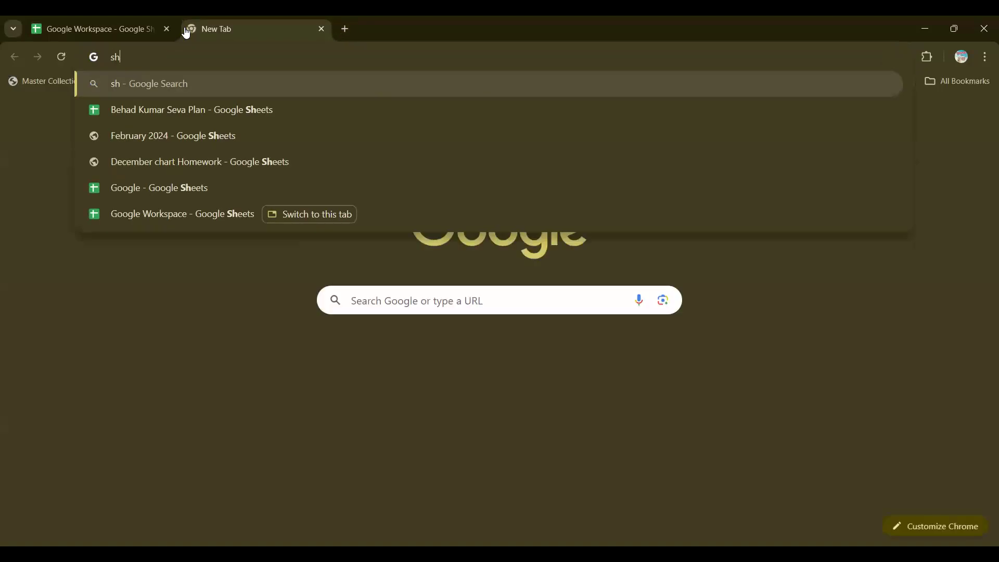
key(Down)
key(Down)
key(Down)
key(Down)
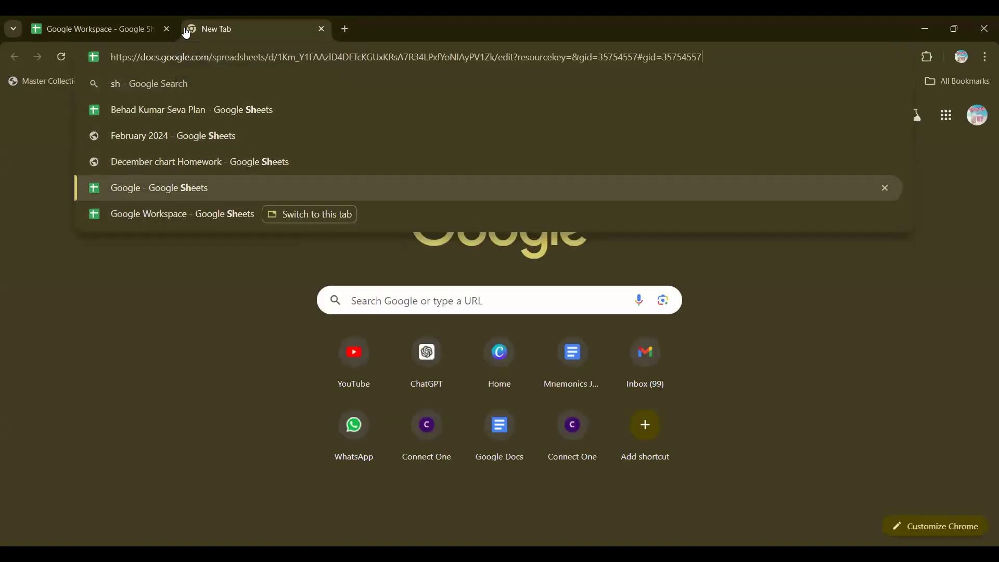
key(Return)
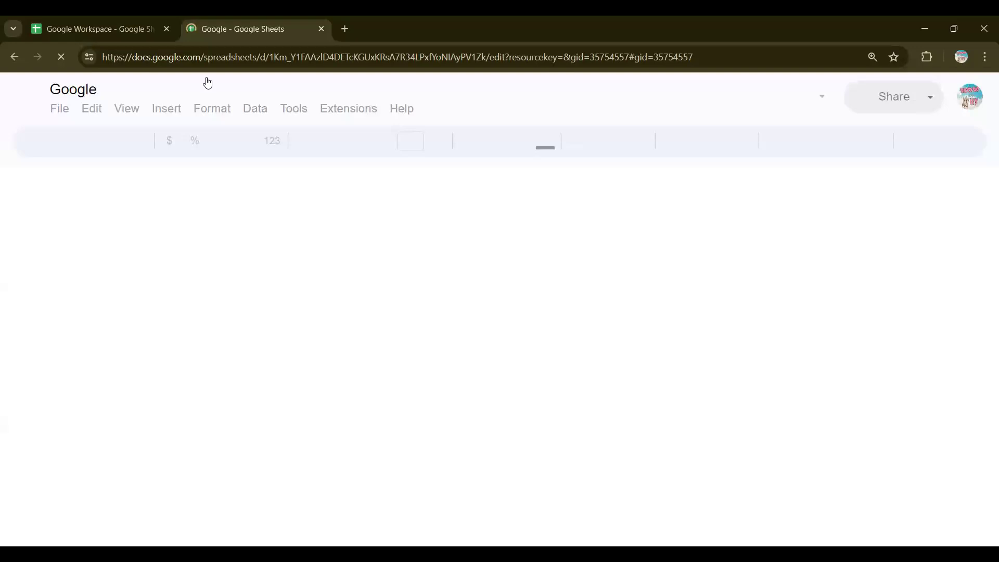
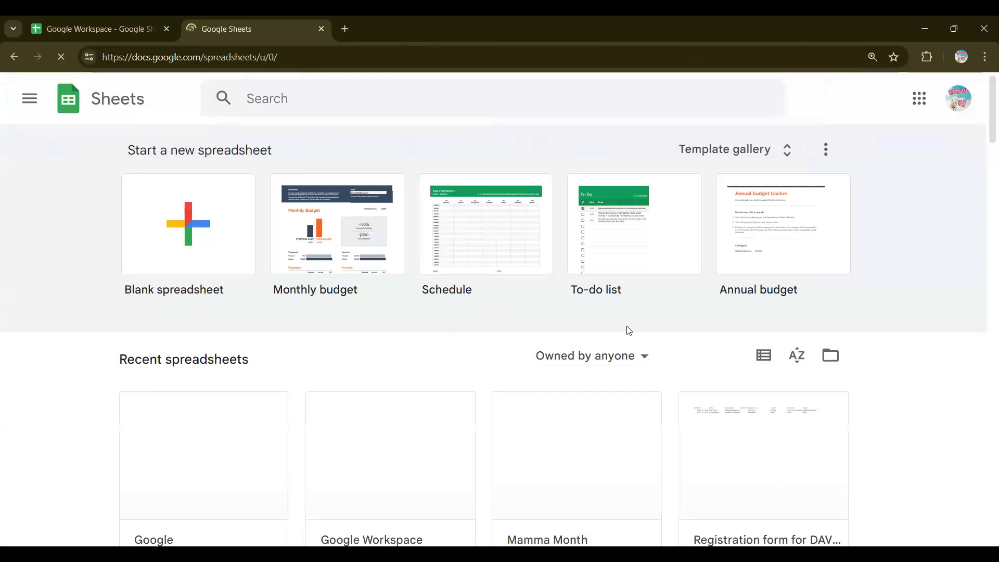
Step: Open the Mamma Month spreadsheet from the recent files and zoom the page out
scroll(628, 331, down, 3)
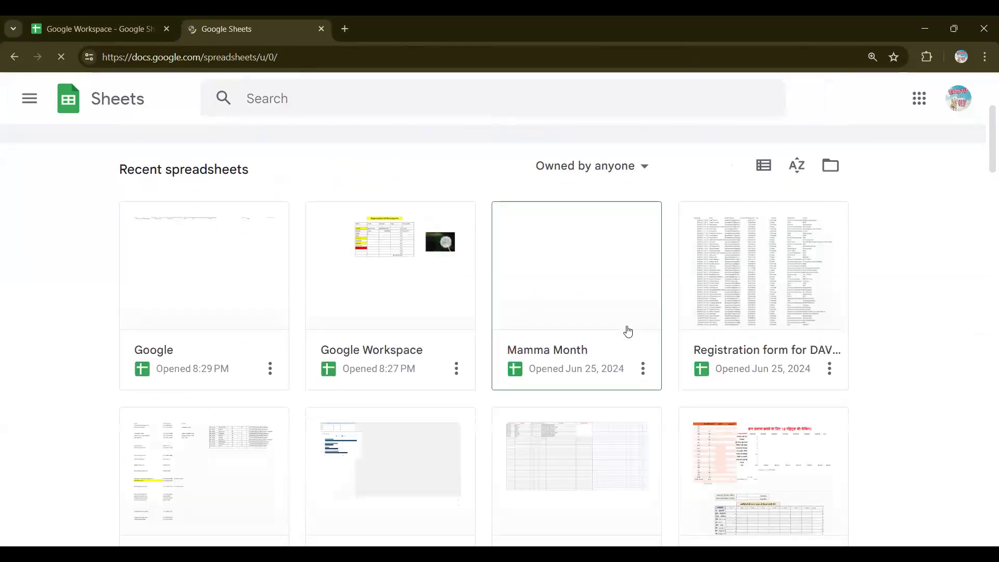
scroll(628, 331, down, 2)
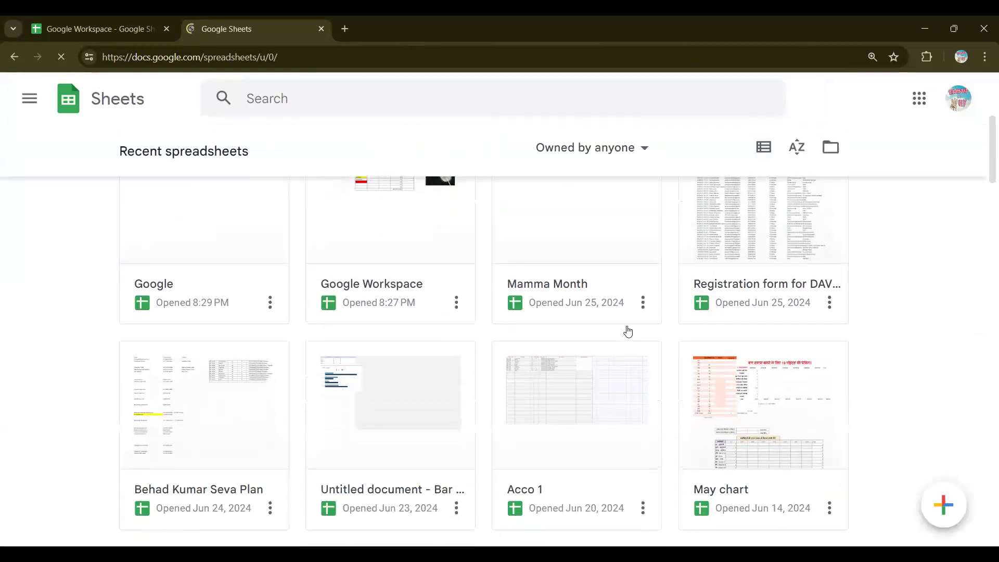
scroll(888, 344, up, 4)
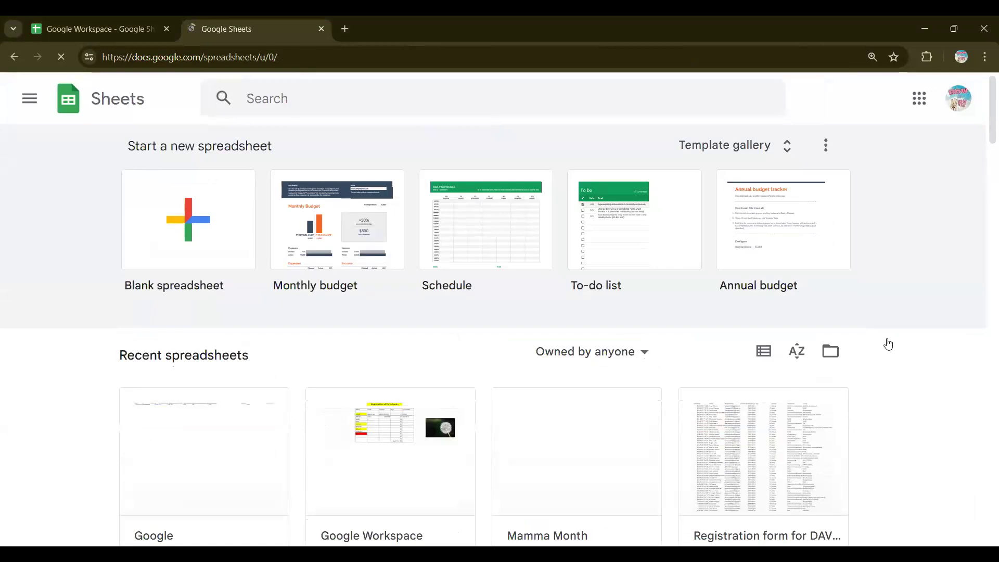
scroll(888, 344, down, 4)
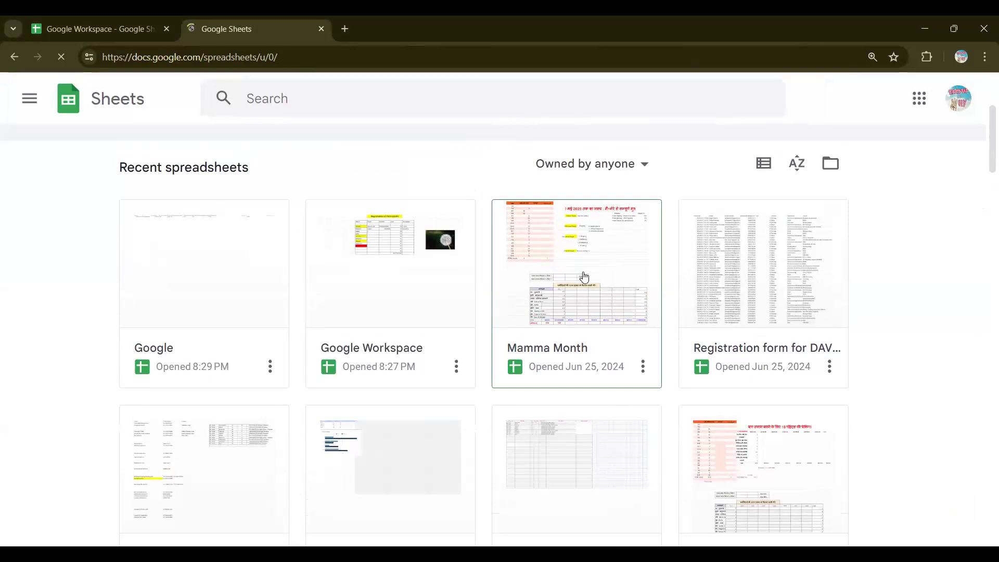
click(583, 276)
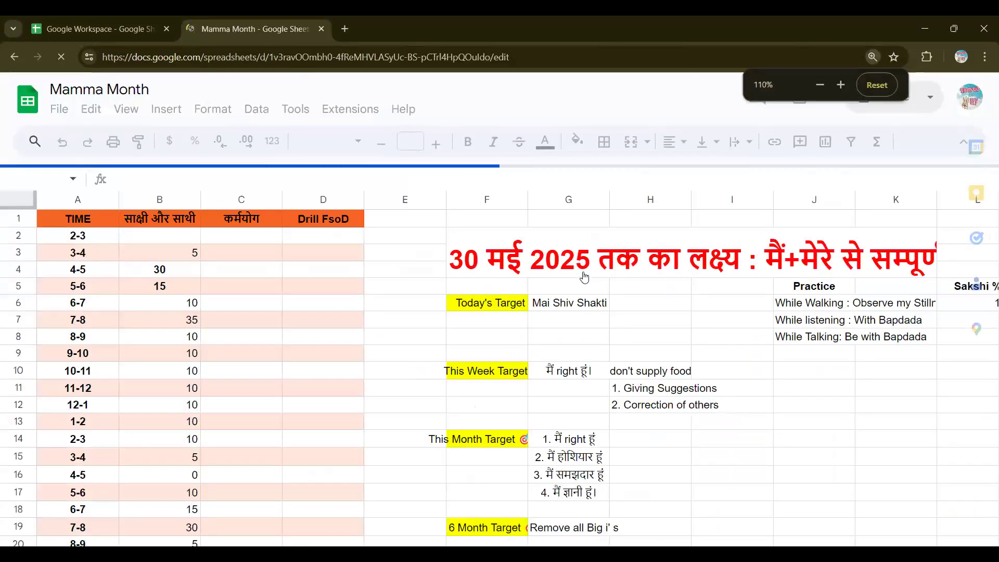
key(ctrl+minus)
key(ctrl+minus)
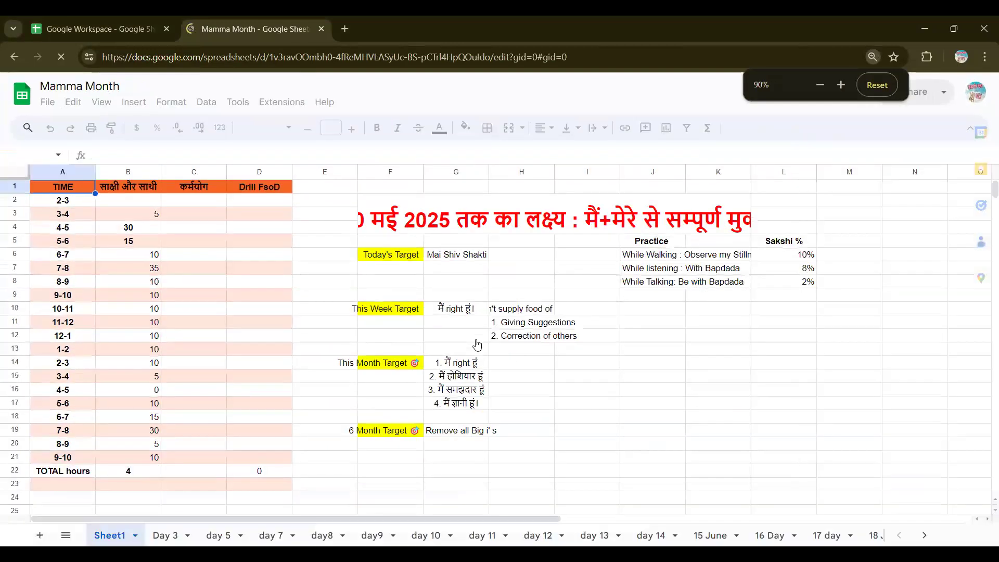
Step: Restore the page zoom and switch to the 23 June sheet
scroll(477, 345, down, 7)
scroll(478, 345, up, 2)
scroll(477, 346, up, 6)
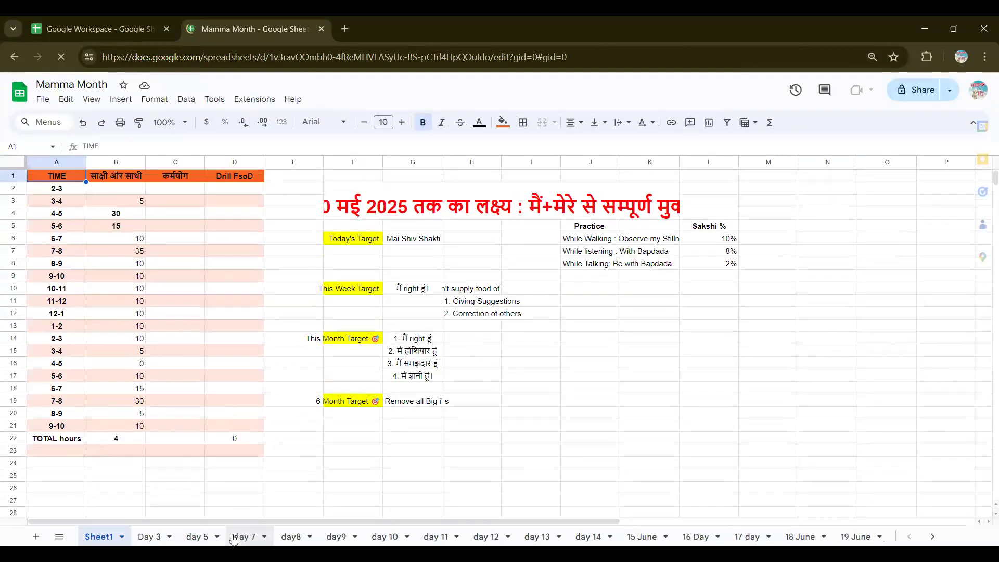
scroll(232, 539, right, 7)
key(ctrl+plus)
key(ctrl+plus)
key(ctrl+plus)
key(ctrl+plus)
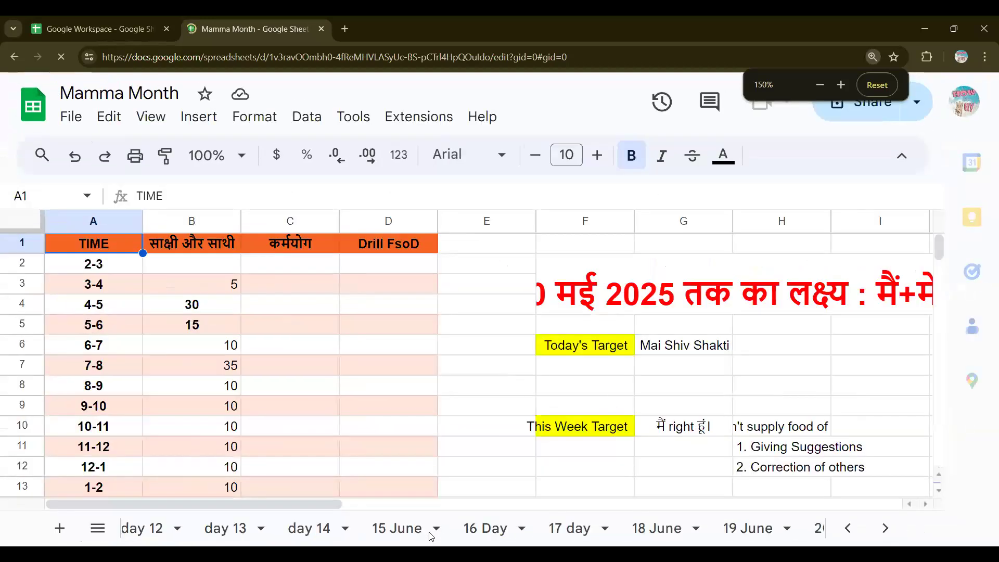
scroll(429, 533, left, 7)
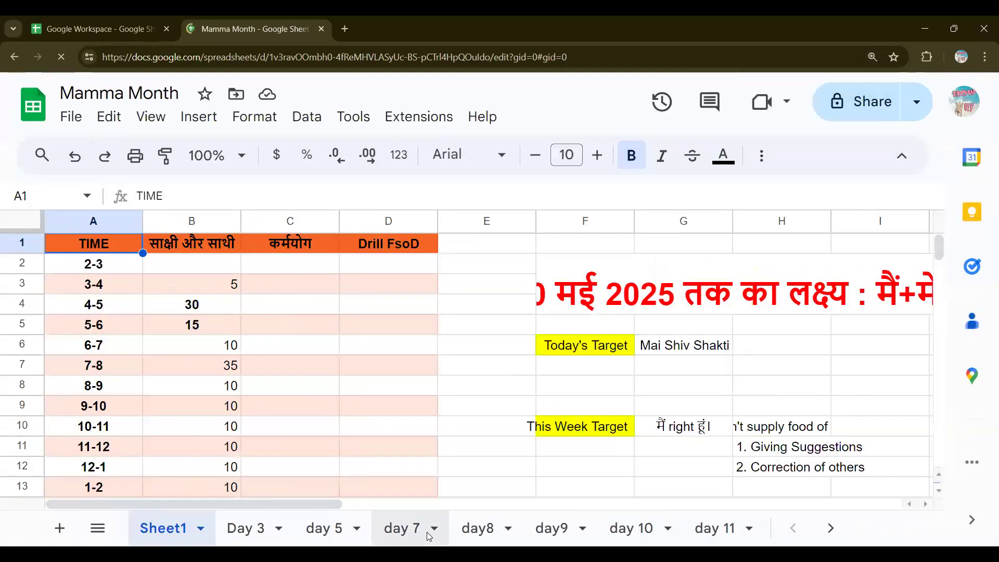
scroll(429, 535, right, 7)
scroll(428, 535, right, 6)
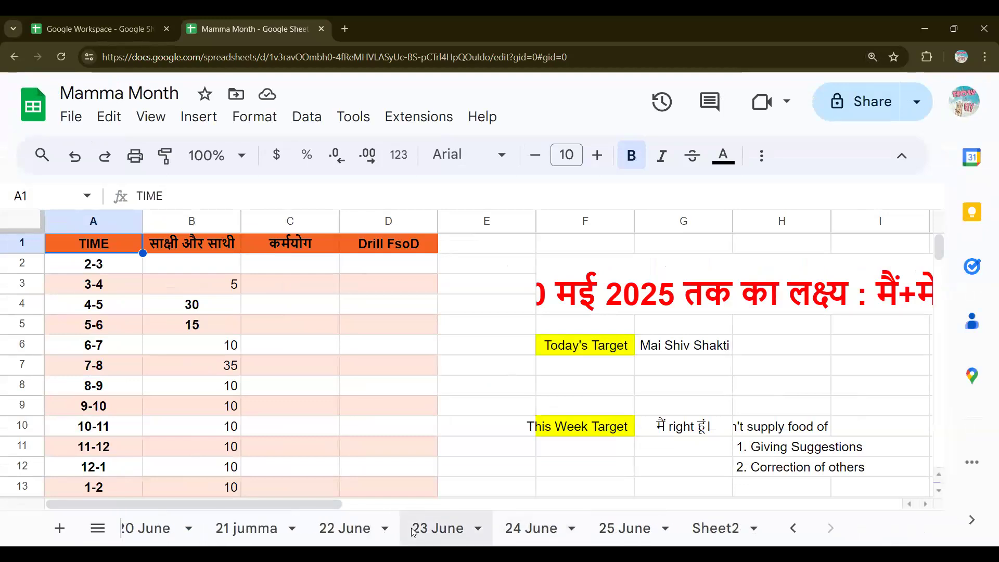
click(437, 528)
scroll(459, 398, down, 6)
Step: Select the 6/20 scores in F34:F42 and read their Sum of 33
scroll(459, 398, up, 6)
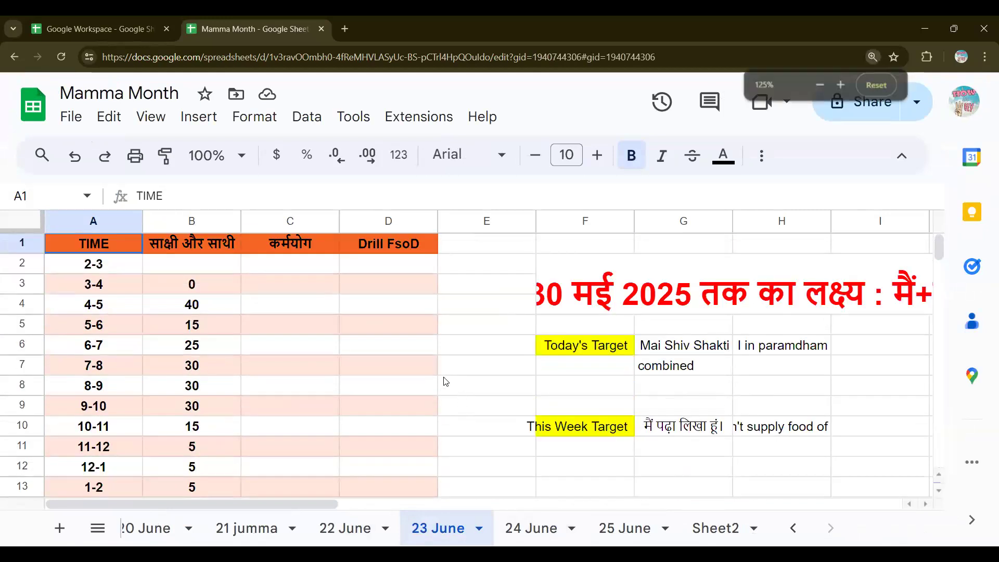
scroll(445, 382, down, 1)
scroll(220, 202, down, 1)
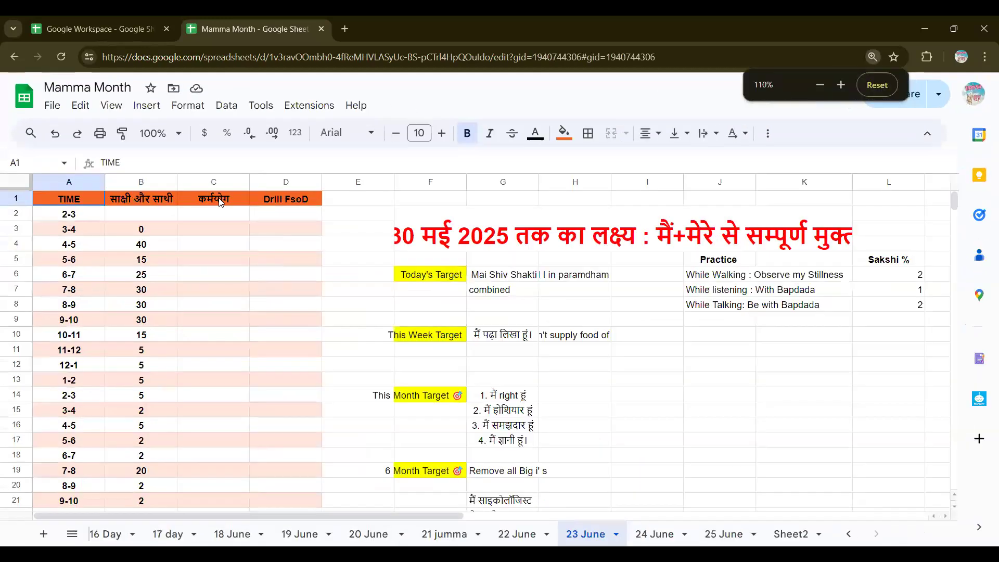
scroll(214, 349, down, 3)
scroll(111, 356, up, 3)
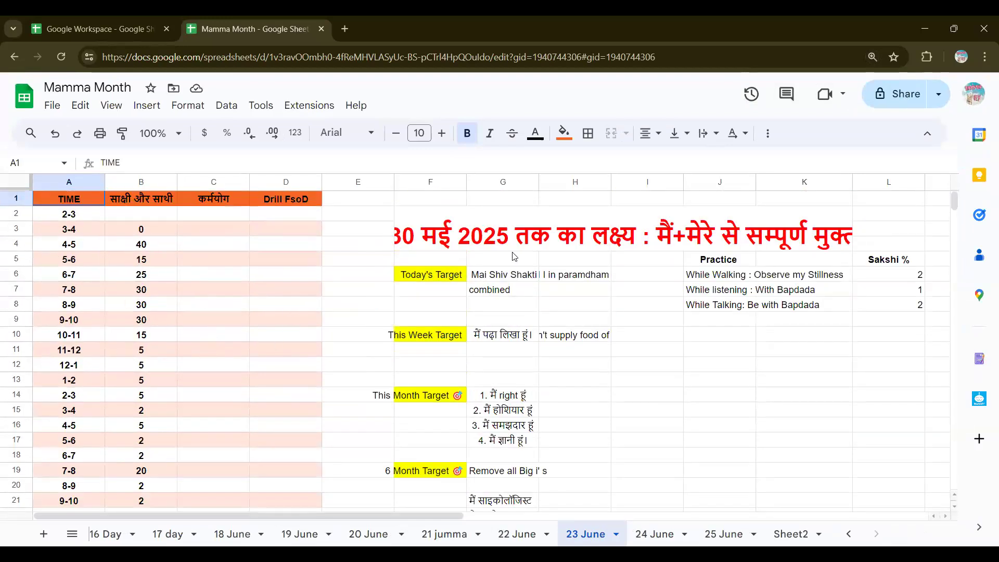
scroll(654, 322, down, 10)
scroll(654, 319, up, 2)
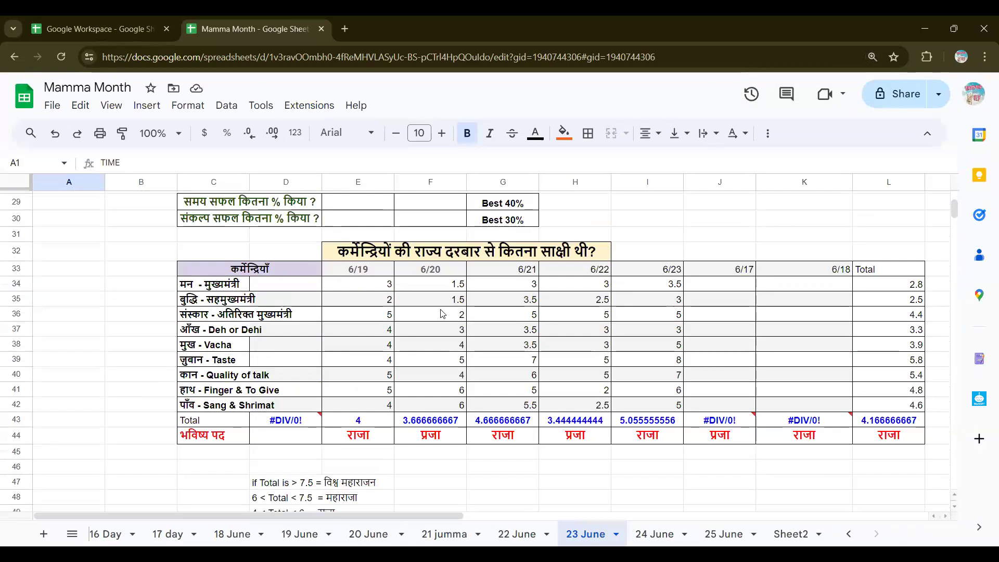
scroll(618, 426, up, 2)
scroll(619, 427, down, 6)
scroll(618, 427, up, 3)
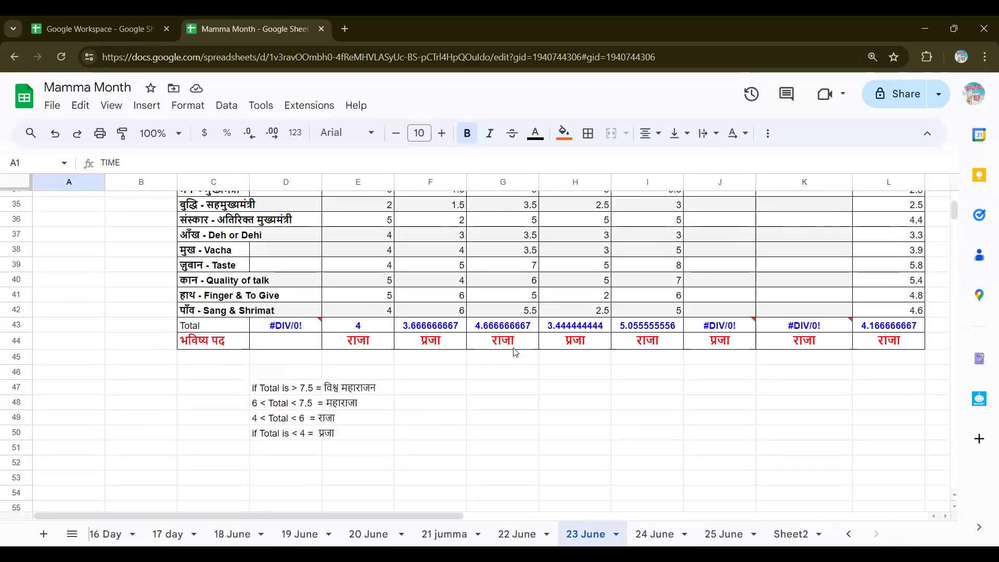
scroll(443, 279, up, 2)
drag(448, 278, 454, 398)
scroll(646, 388, right, 2)
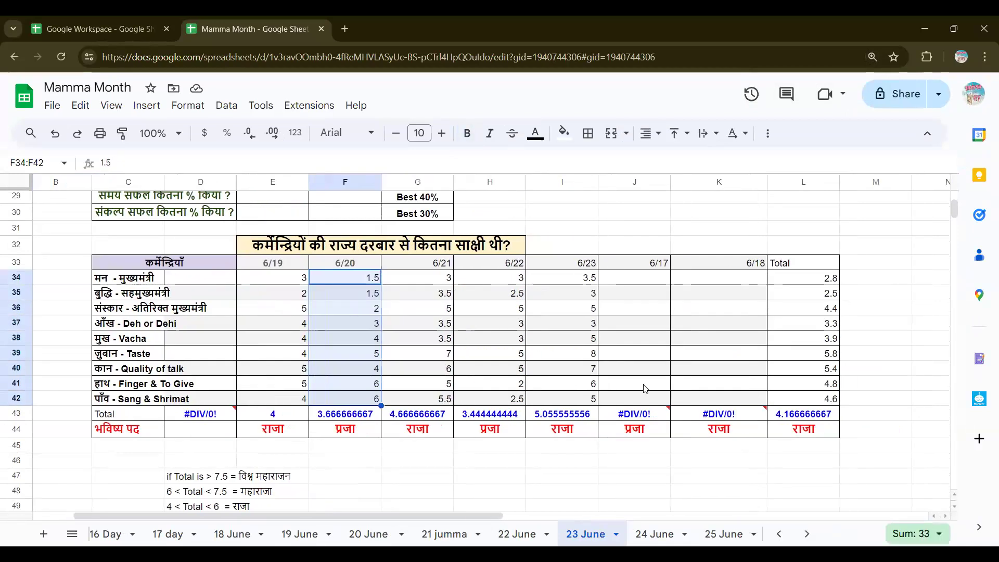
scroll(645, 387, up, 10)
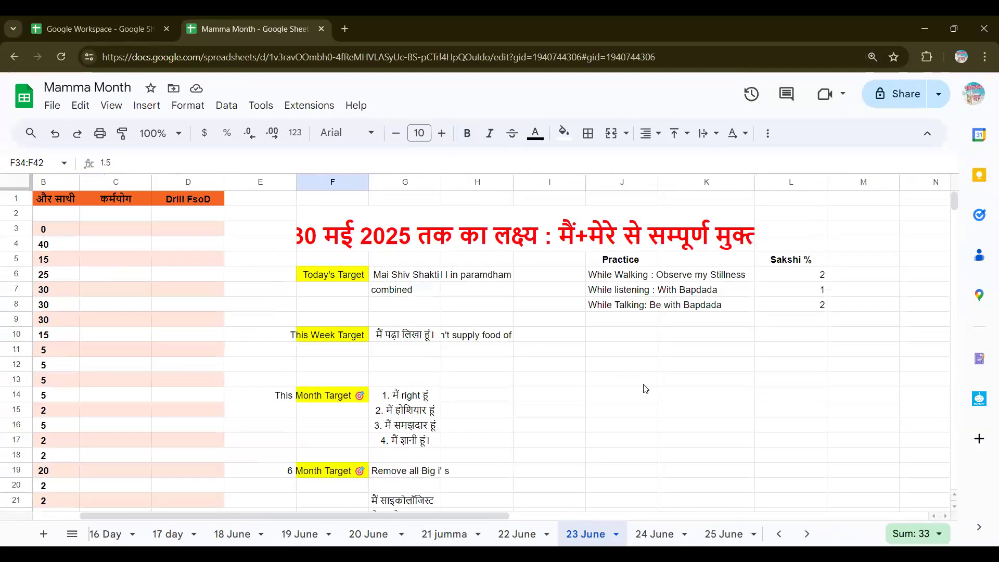
scroll(480, 276, left, 2)
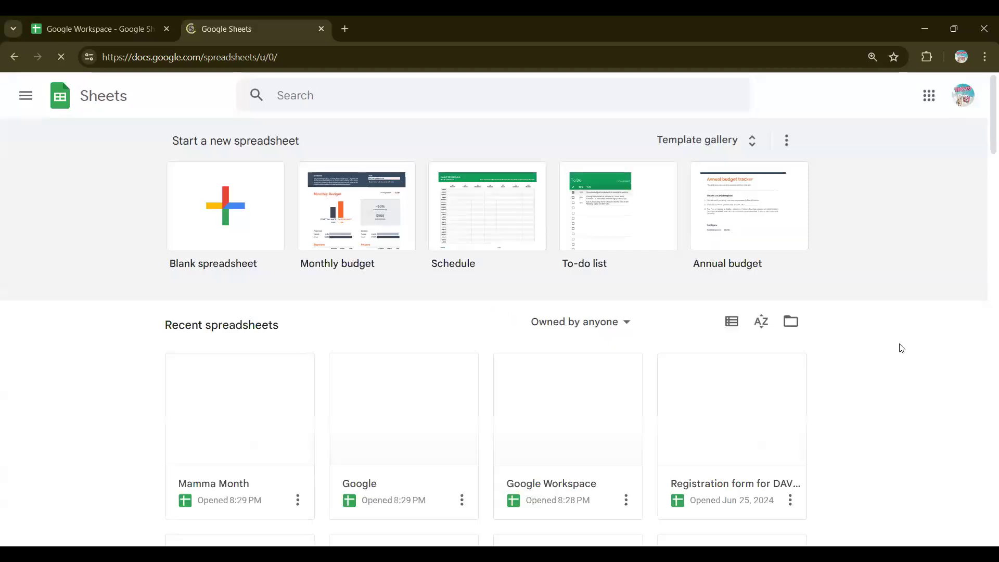
Step: Browse older recent files like March Chart and SpARC Books, then open Registration for UHV (Responses)
scroll(901, 348, down, 2)
scroll(902, 348, down, 3)
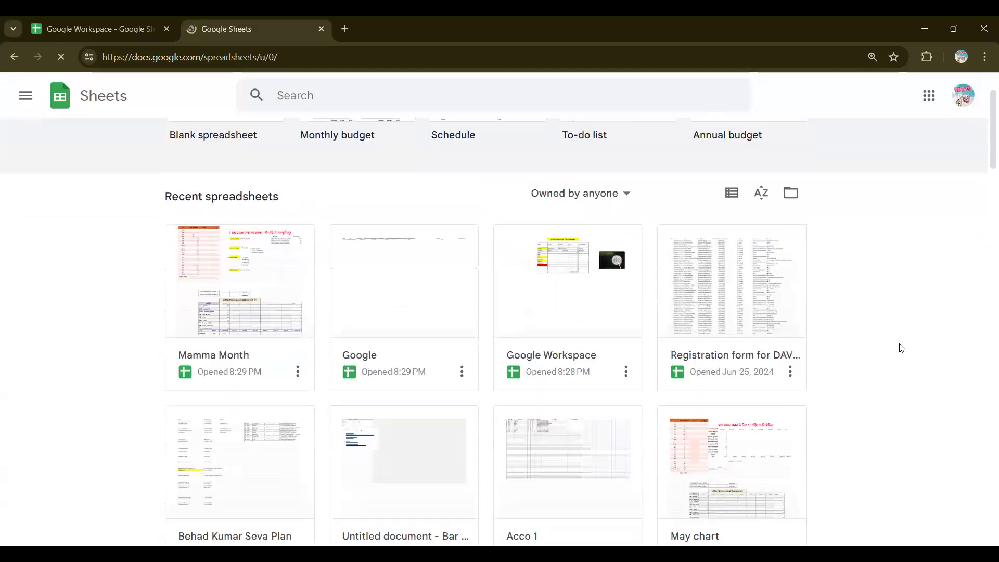
scroll(902, 348, down, 3)
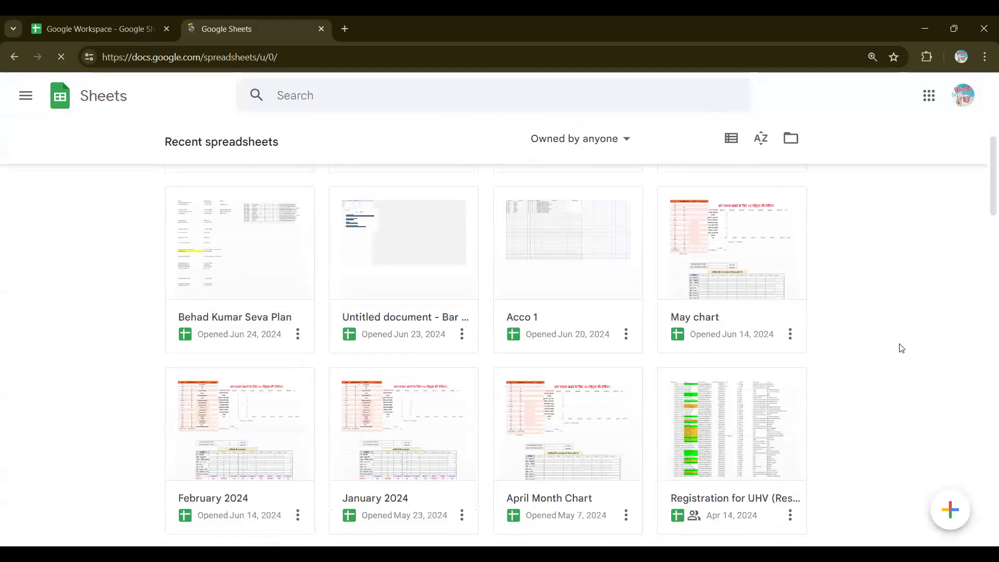
scroll(902, 348, down, 4)
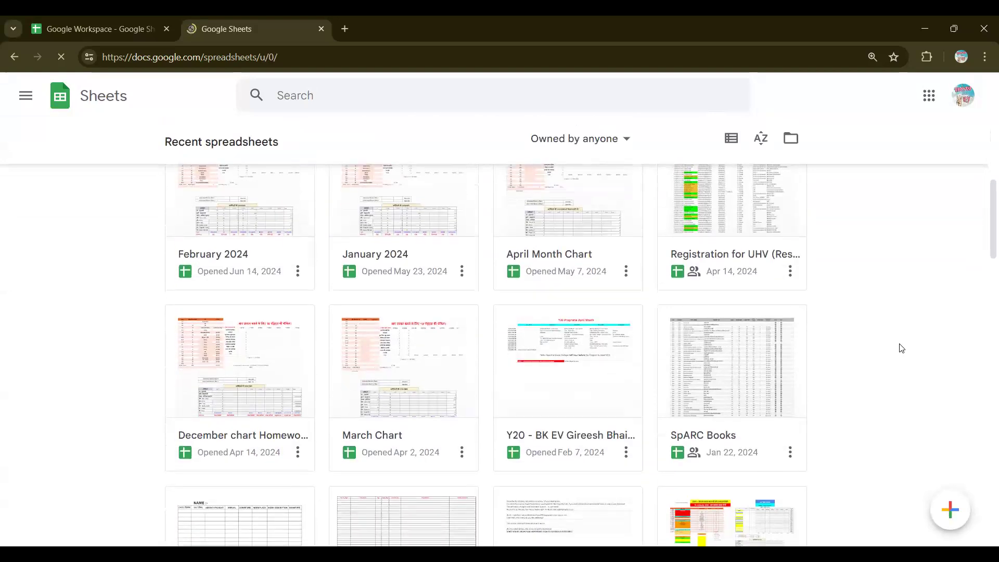
scroll(902, 348, up, 1)
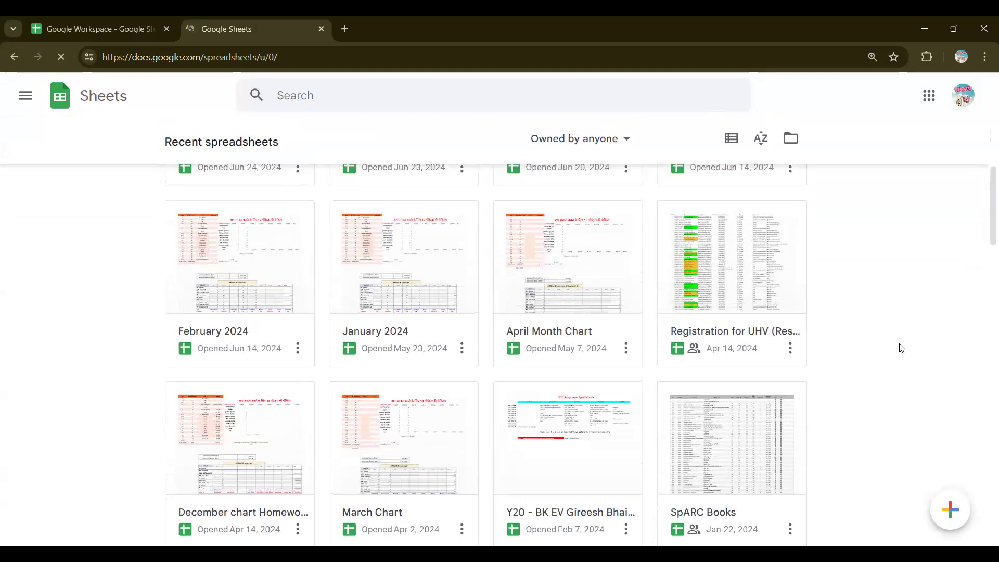
scroll(902, 348, down, 2)
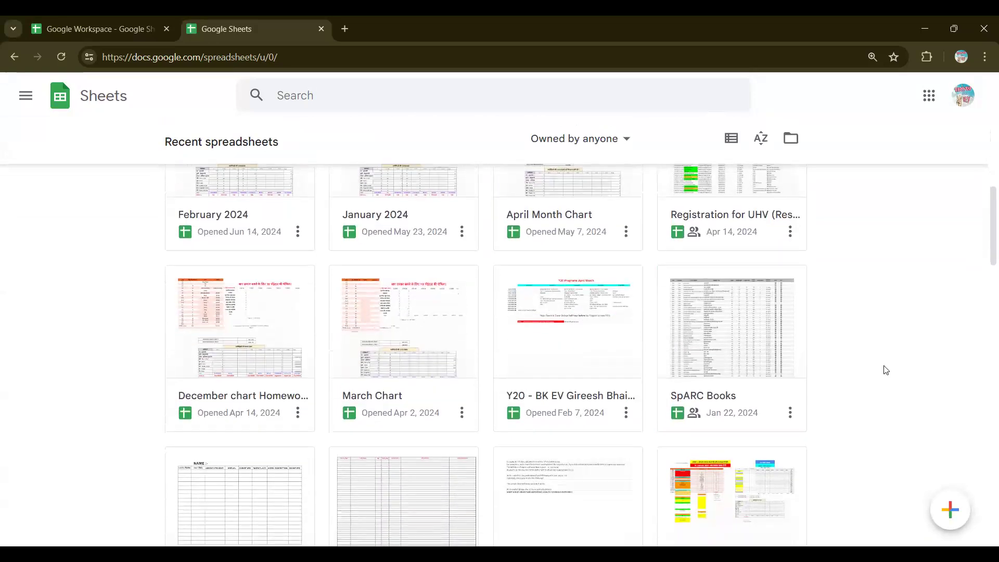
scroll(886, 370, down, 4)
scroll(886, 370, down, 4)
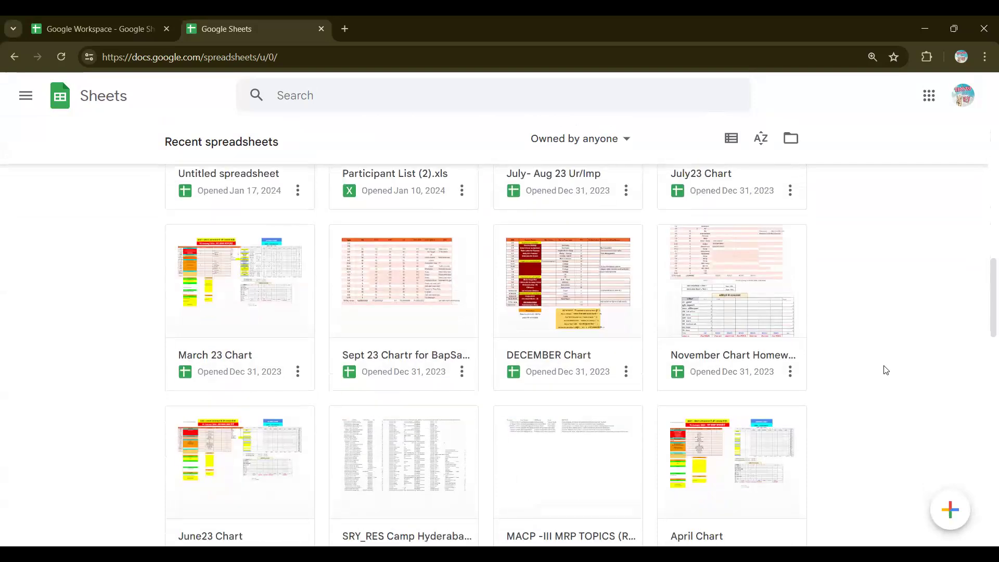
scroll(886, 370, up, 5)
scroll(886, 370, up, 5)
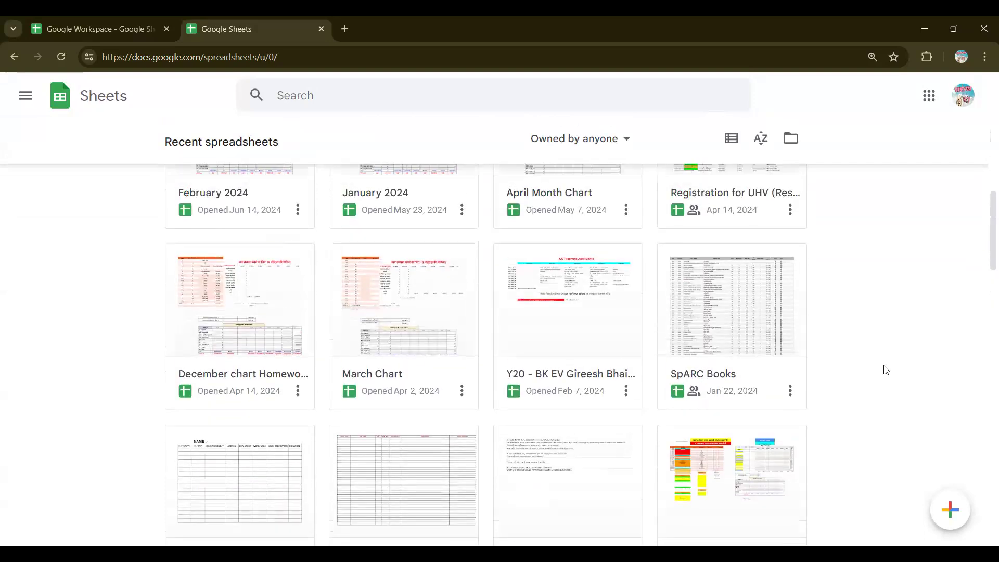
click(705, 242)
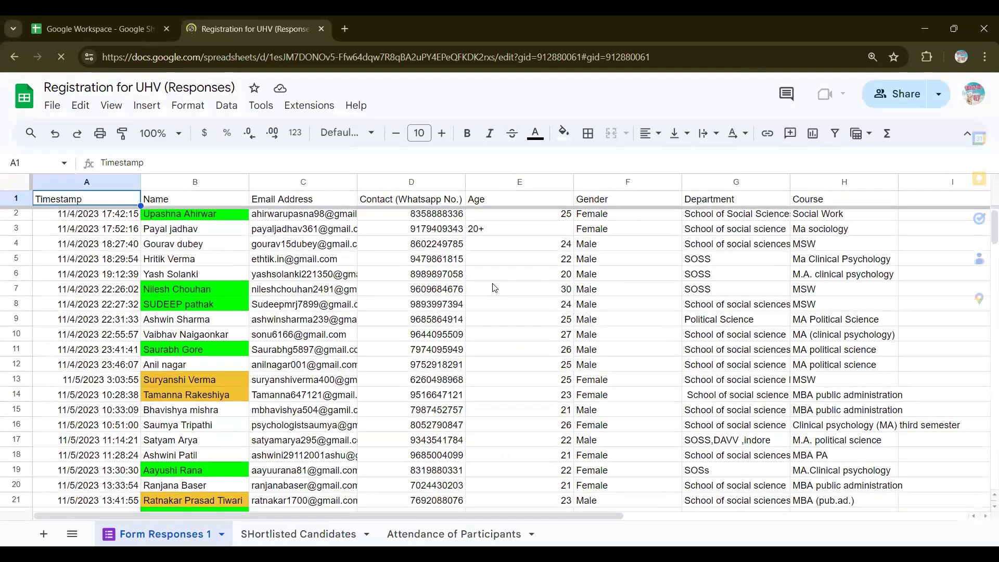
scroll(495, 287, down, 2)
scroll(495, 288, down, 12)
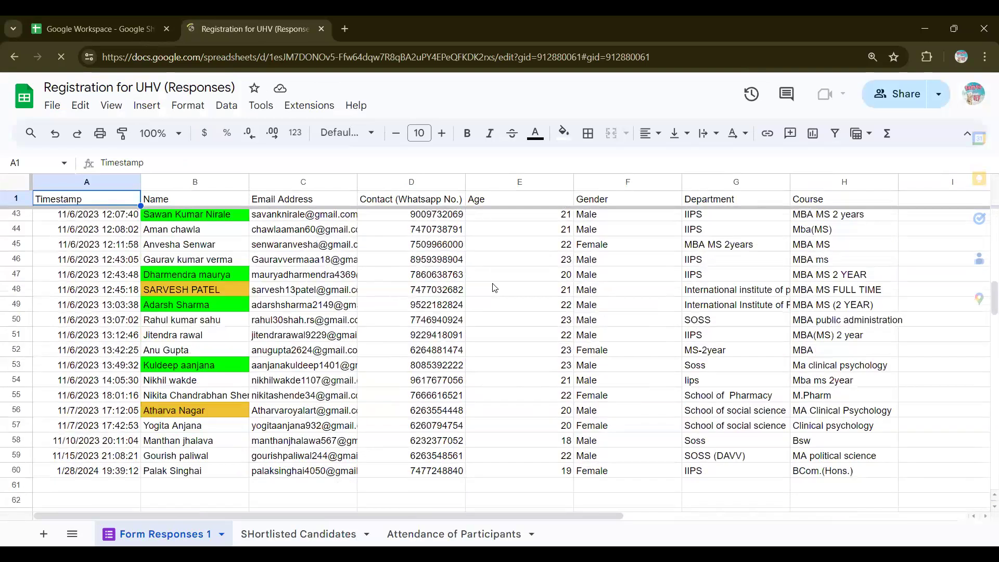
scroll(494, 288, down, 4)
scroll(494, 288, up, 12)
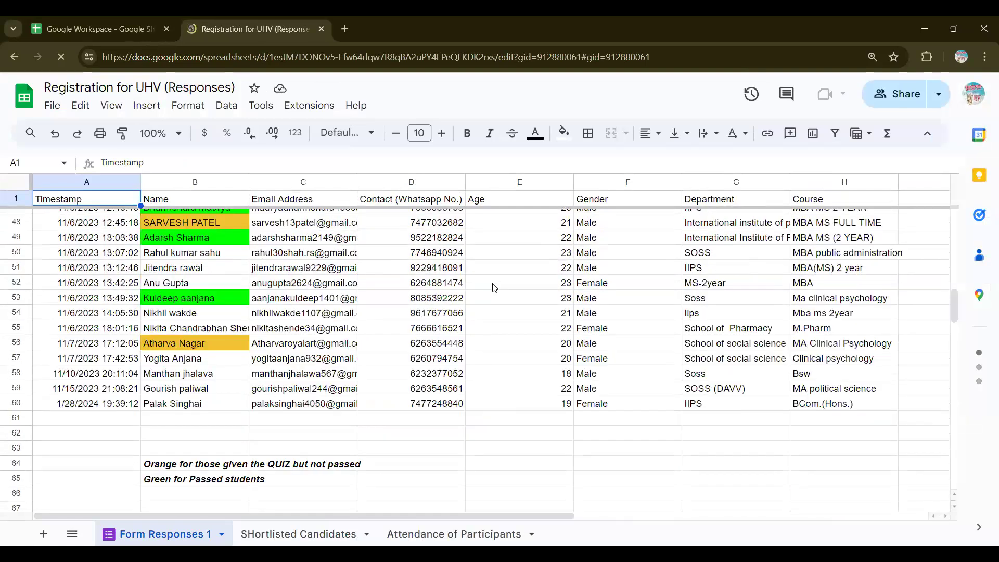
scroll(494, 288, up, 5)
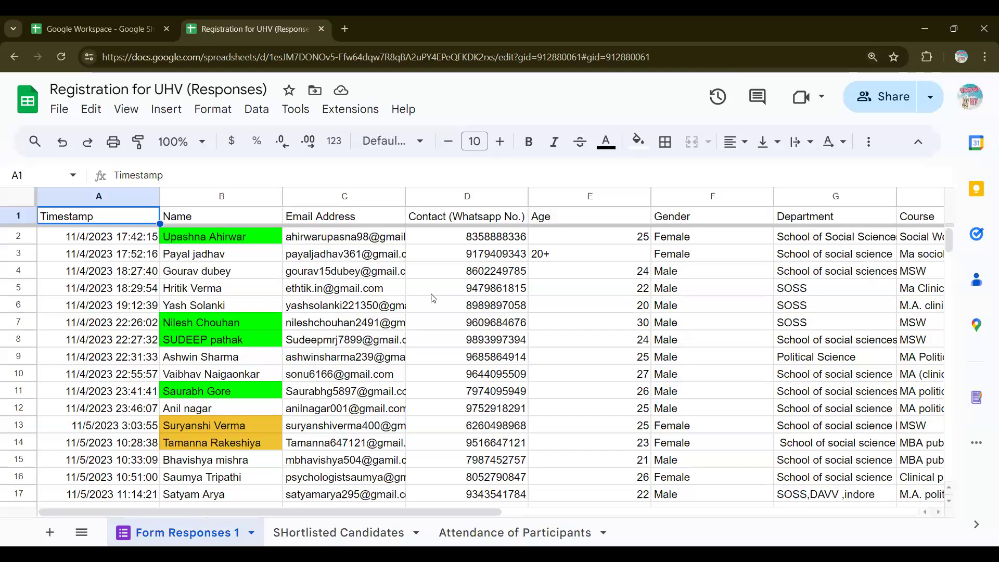
scroll(432, 297, down, 7)
scroll(432, 298, down, 12)
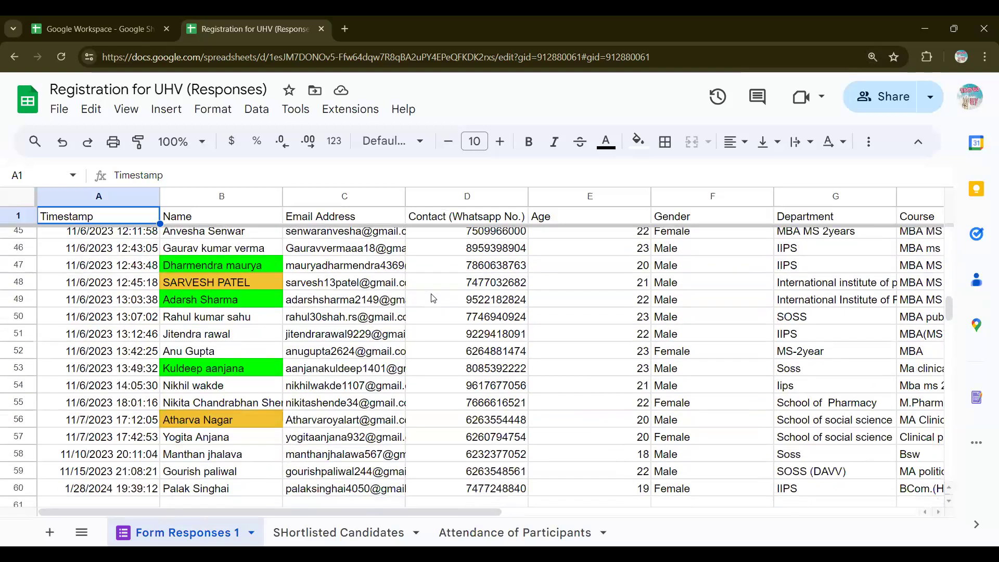
scroll(432, 297, up, 18)
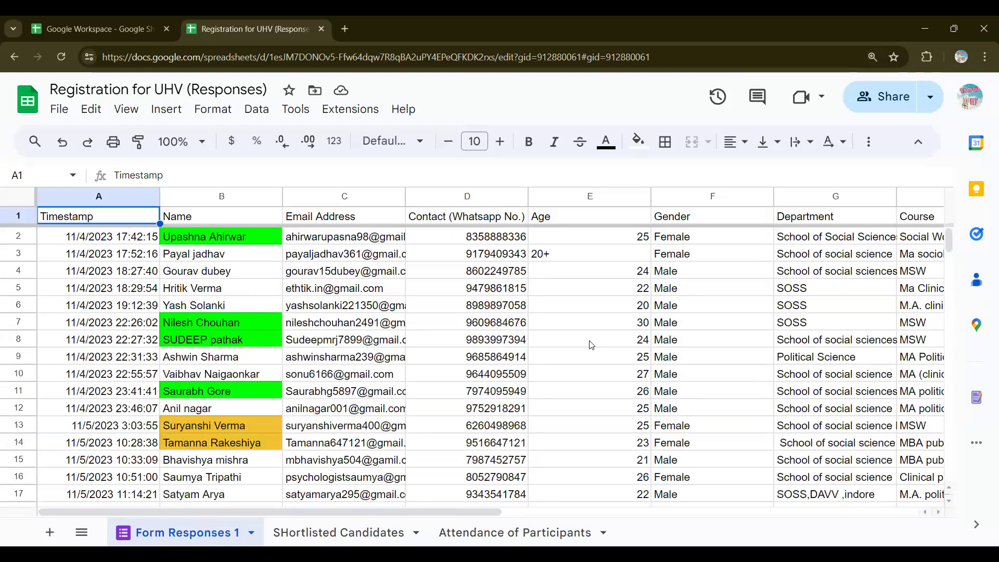
key(ctrl+minus)
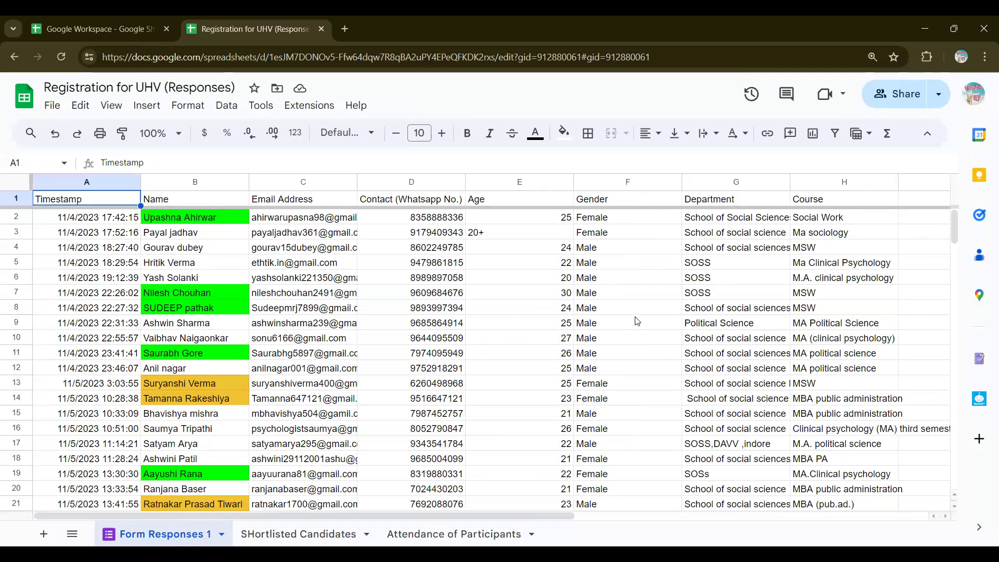
scroll(638, 321, down, 8)
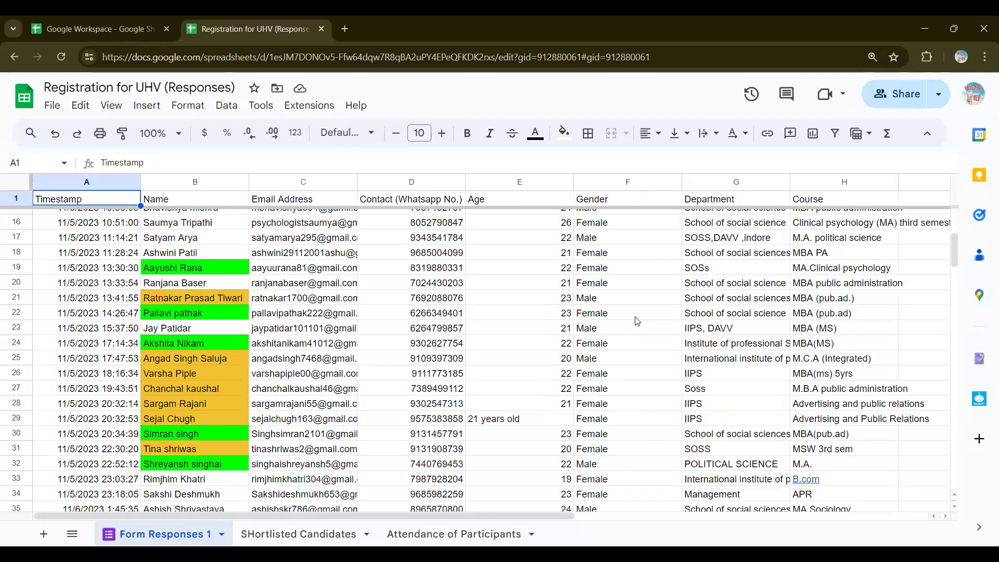
scroll(637, 321, down, 12)
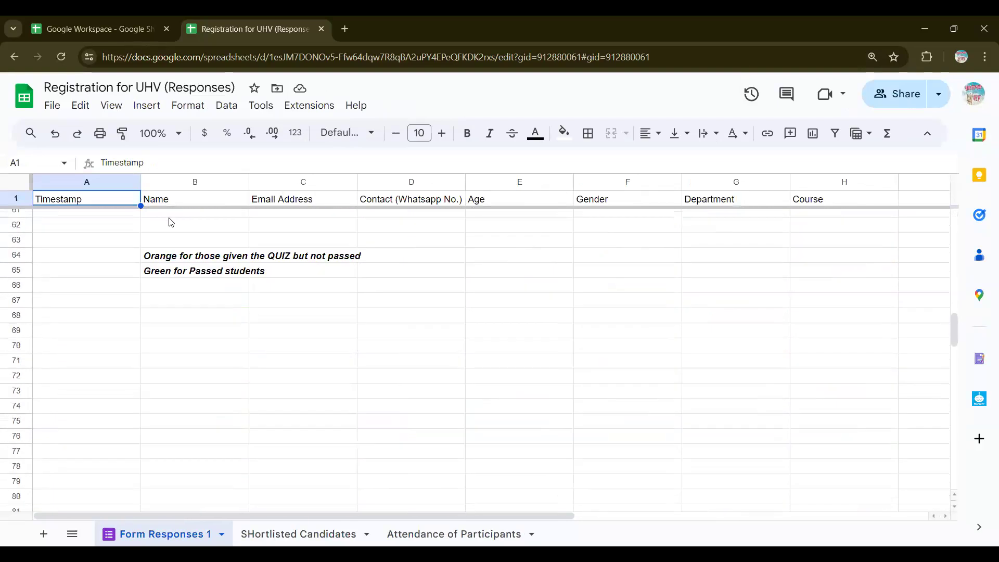
scroll(174, 225, up, 10)
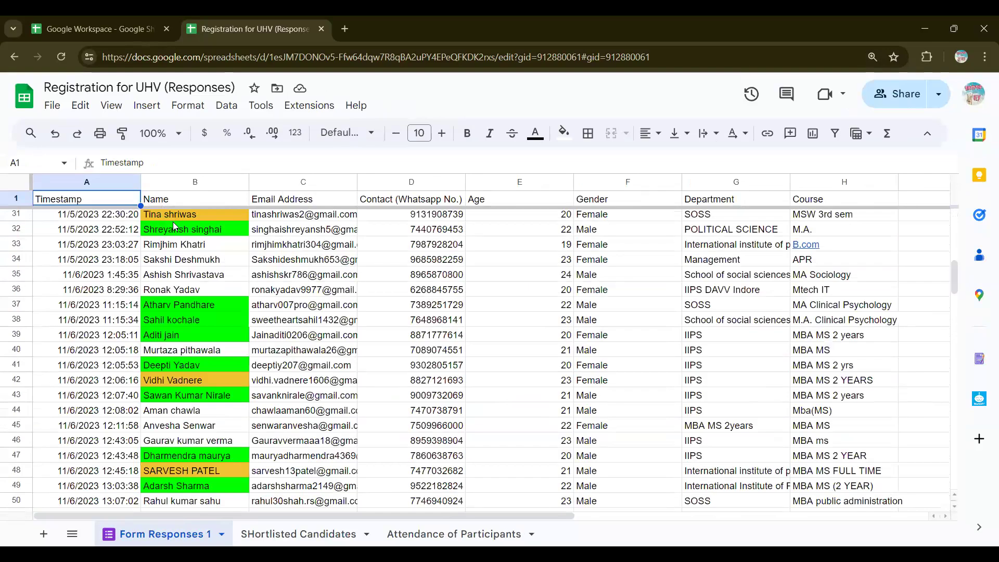
scroll(173, 222, up, 10)
scroll(194, 267, down, 2)
scroll(194, 267, down, 8)
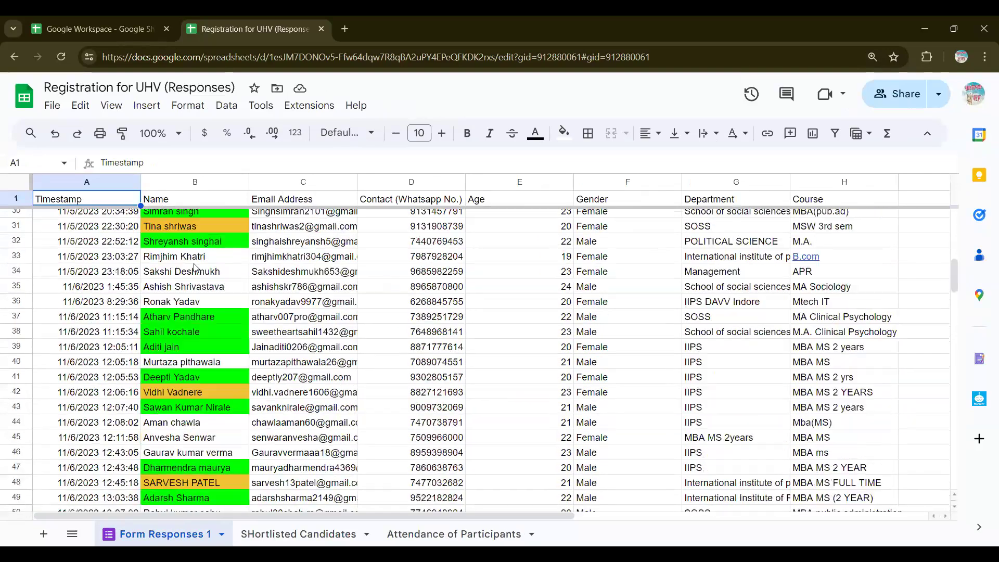
scroll(194, 267, down, 5)
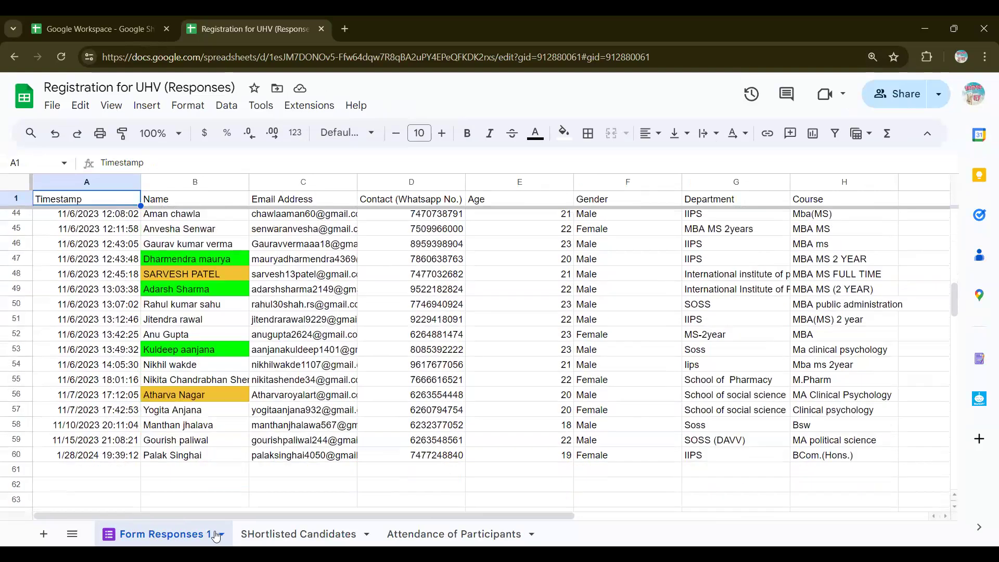
scroll(273, 524, up, 1)
scroll(280, 534, up, 14)
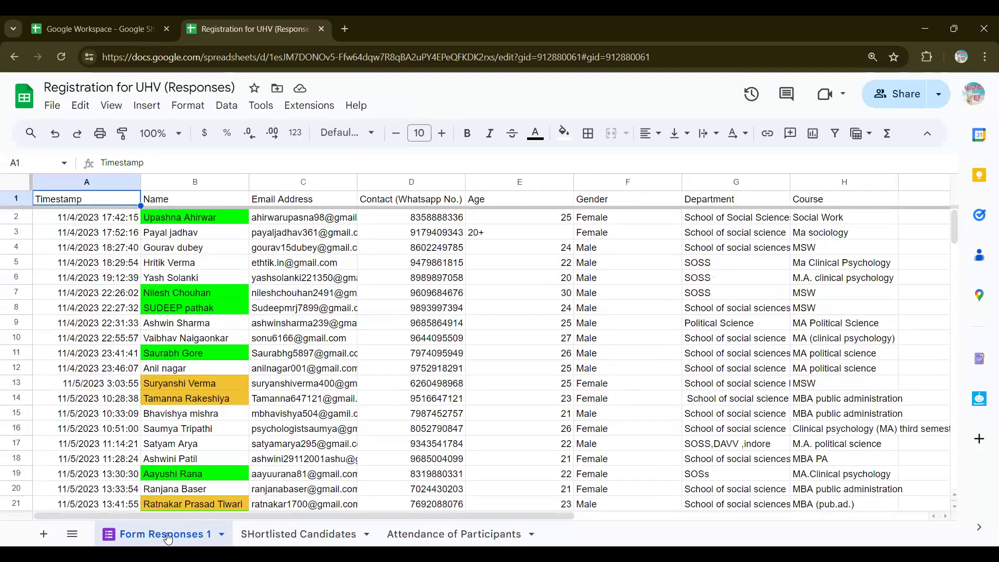
Step: On the SHortlisted Candidates sheet, select the candidate table B2:H22
click(309, 534)
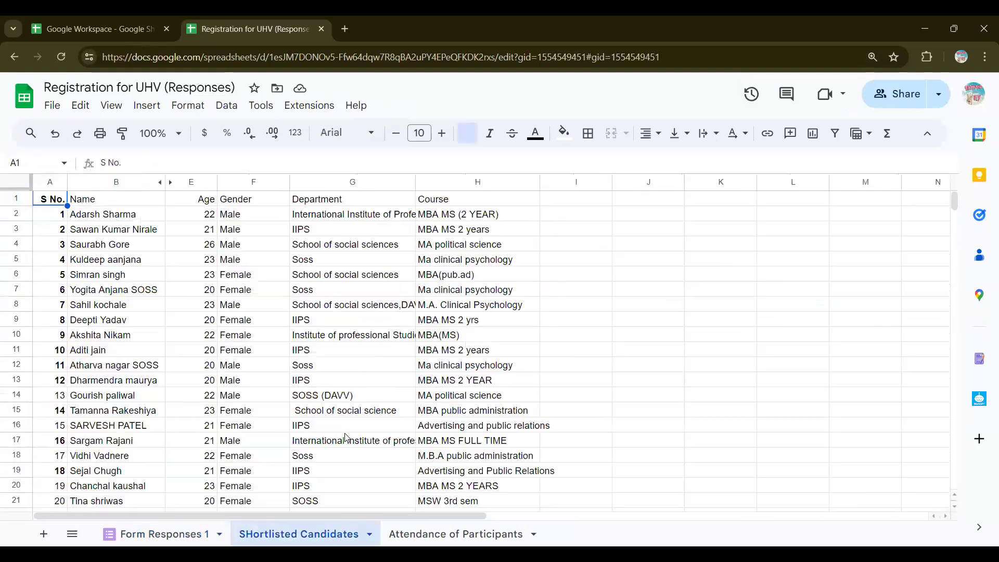
scroll(297, 410, down, 4)
scroll(169, 230, up, 4)
scroll(118, 222, down, 1)
scroll(117, 222, up, 1)
drag(115, 274, 319, 506)
drag(442, 517, 442, 516)
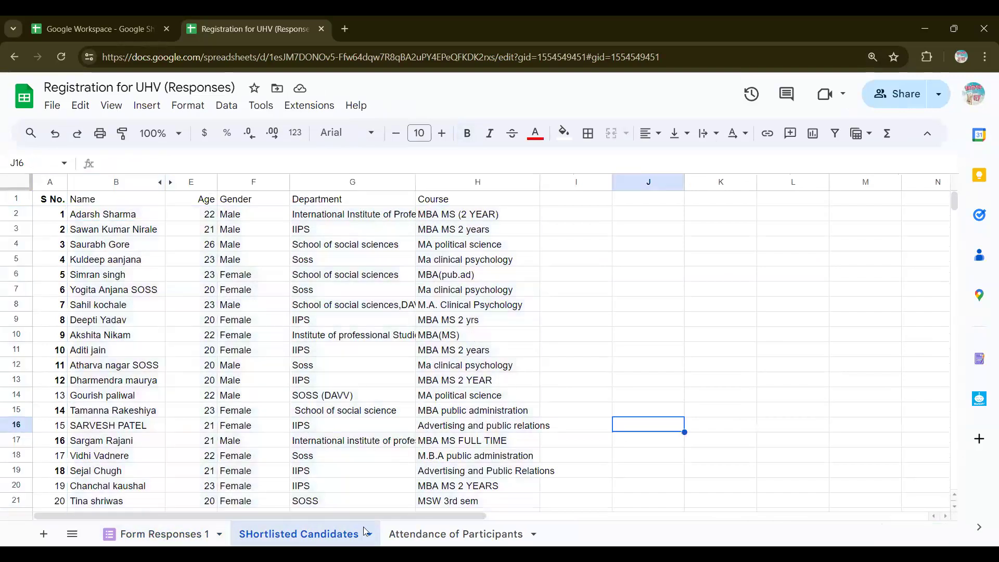
Step: View the Attendance of Participants sheet, then close the UHV registration file
click(441, 532)
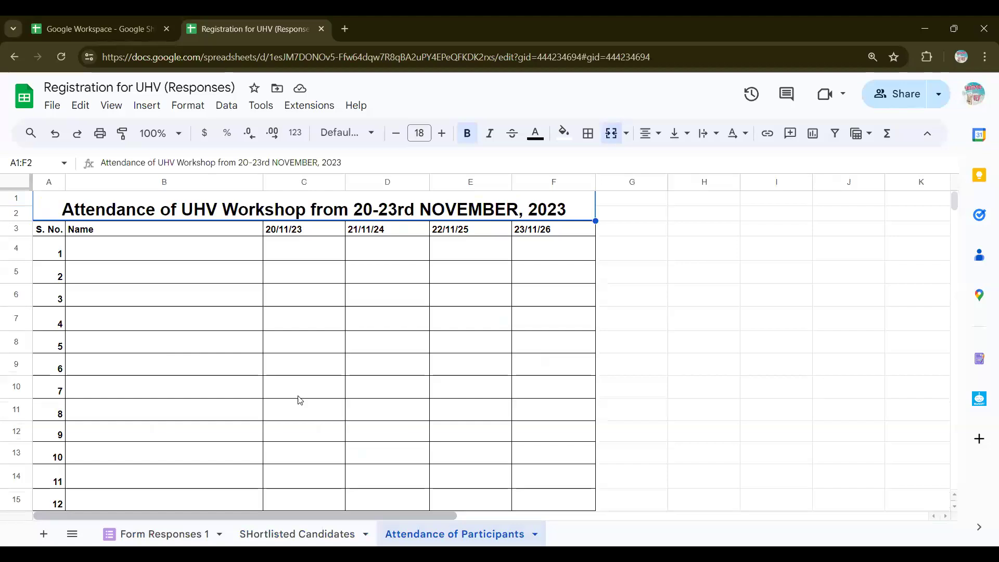
scroll(299, 400, down, 5)
scroll(300, 400, up, 5)
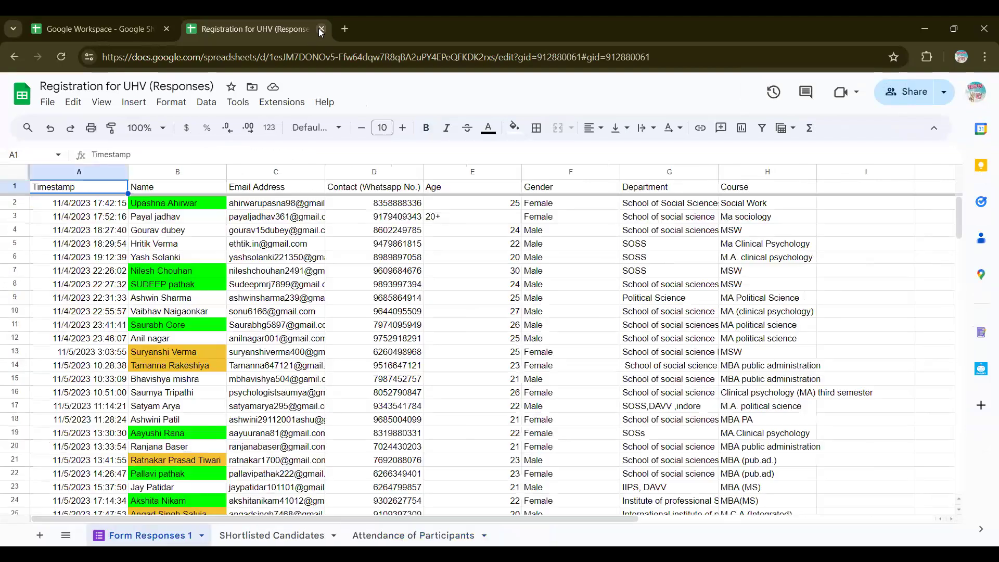
key(ctrl+w)
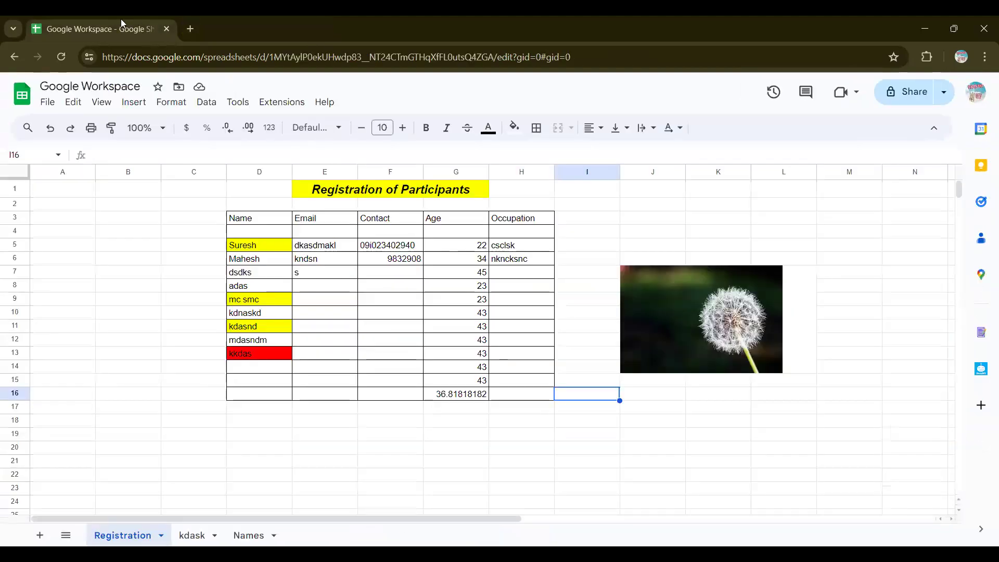
Step: Reopen the closed tab and return to the Google Workspace spreadsheet
right_click(235, 20)
click(281, 109)
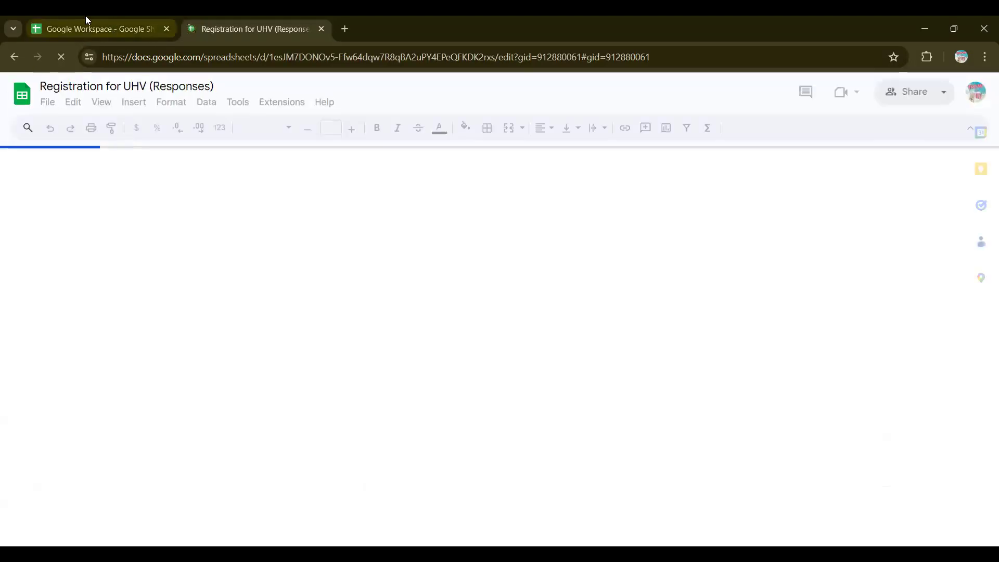
click(99, 29)
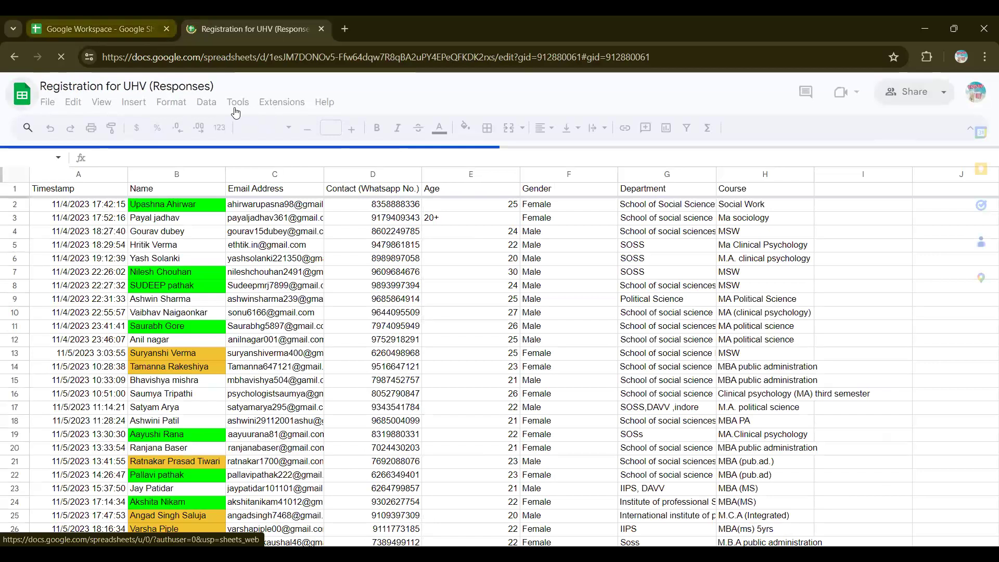
Step: Look through the Format menu options, select cell B7, and bring up the Data menu
click(181, 107)
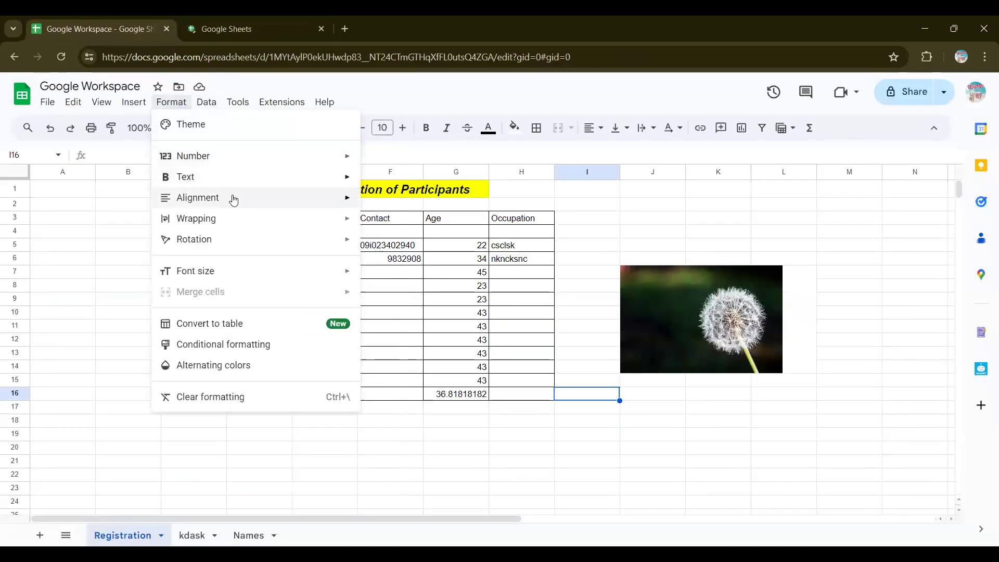
mouse_move(233, 198)
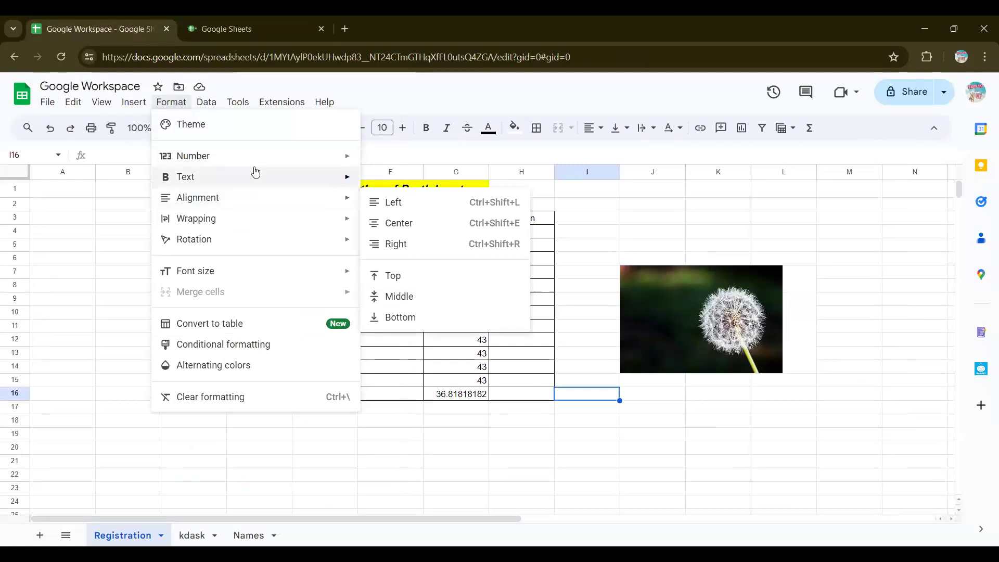
mouse_move(268, 163)
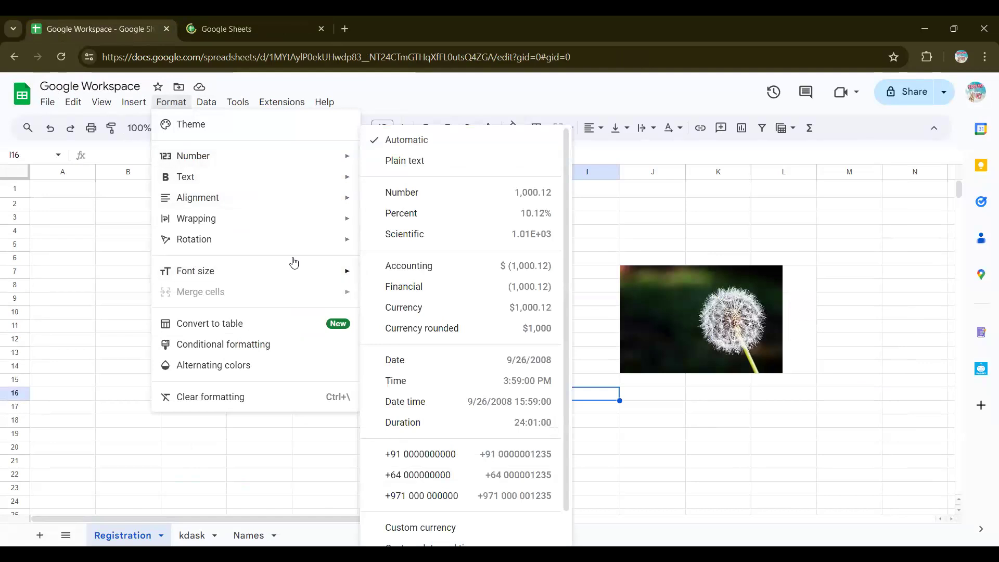
mouse_move(300, 180)
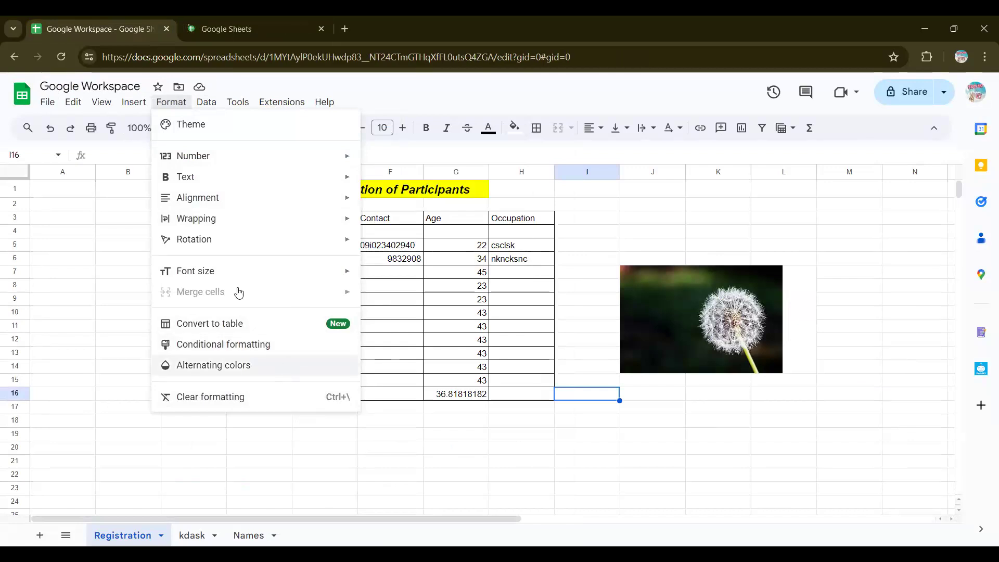
mouse_move(247, 275)
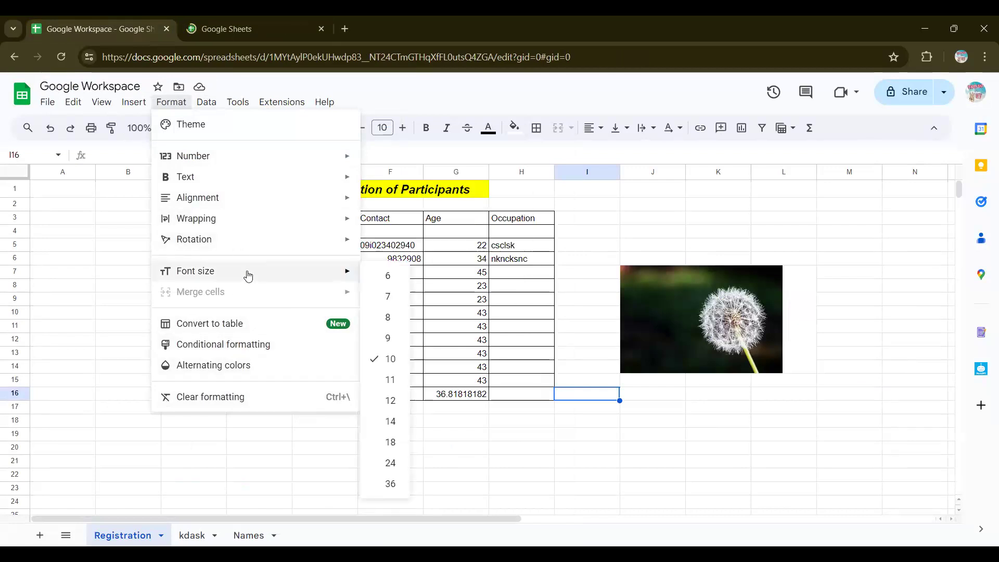
click(100, 271)
key(alt+d)
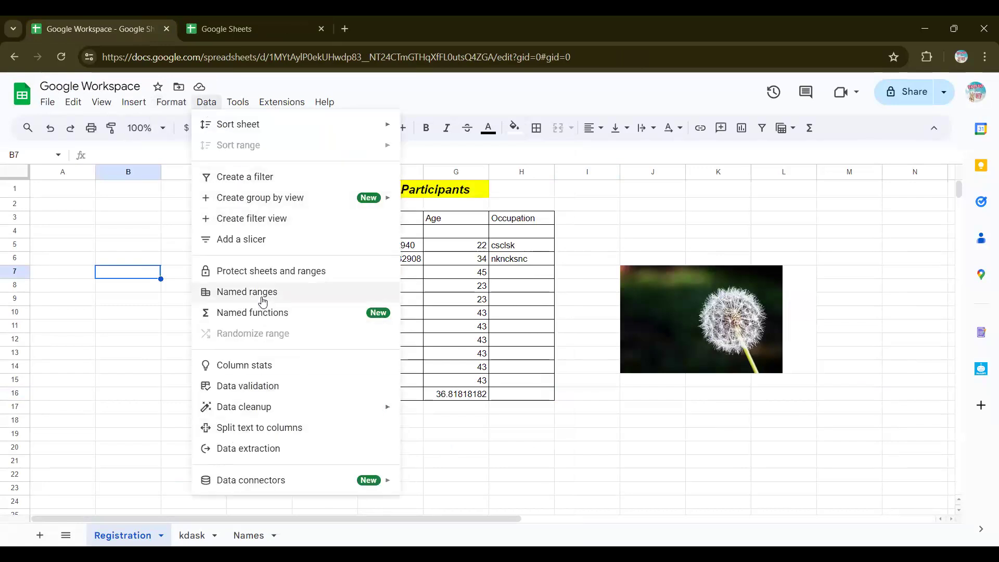
click(245, 104)
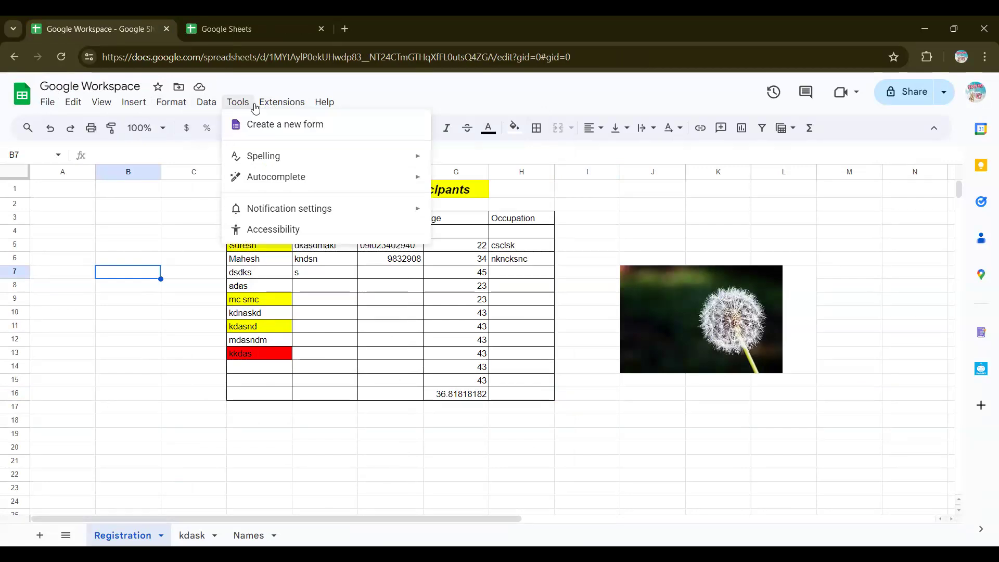
mouse_move(257, 107)
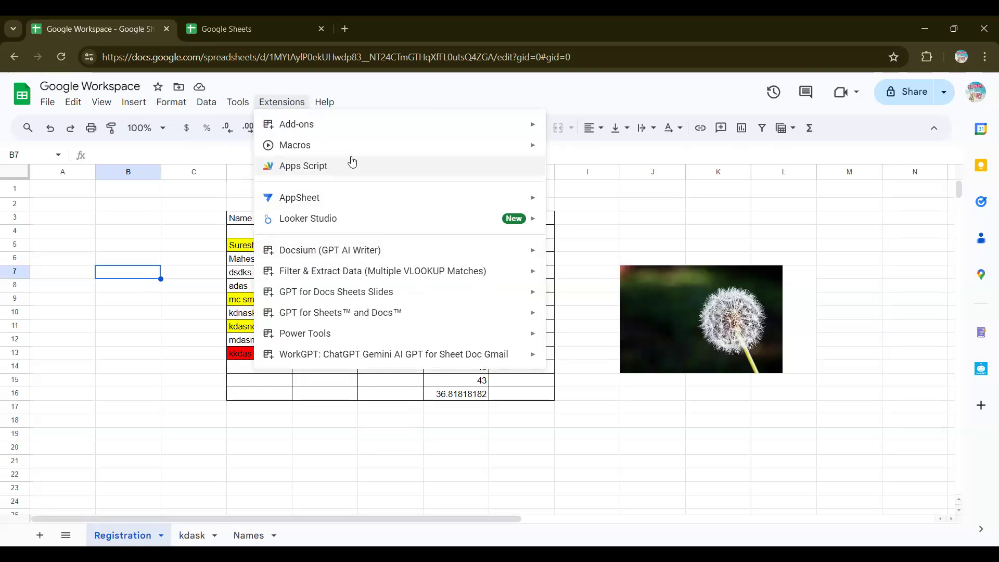
click(336, 105)
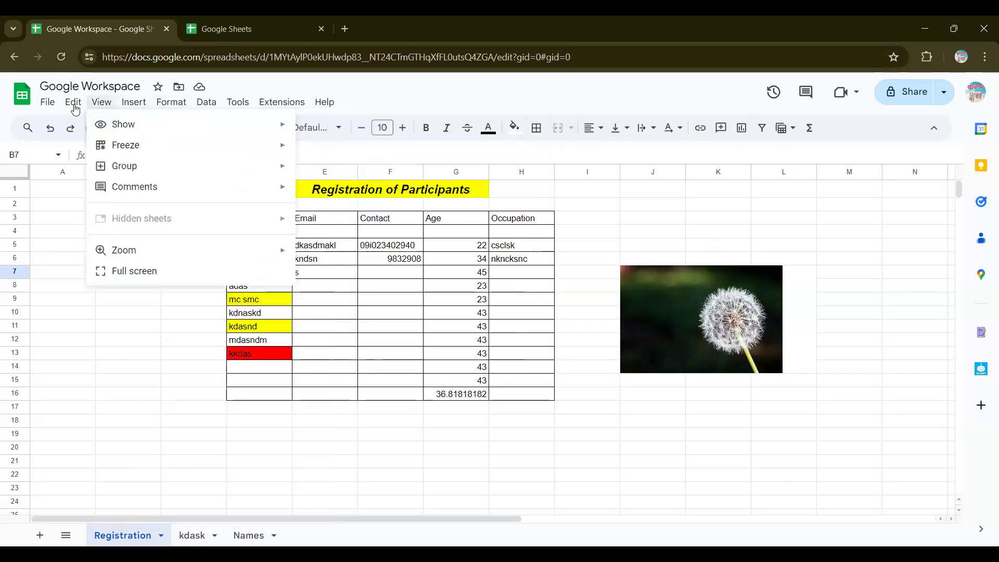
mouse_move(47, 111)
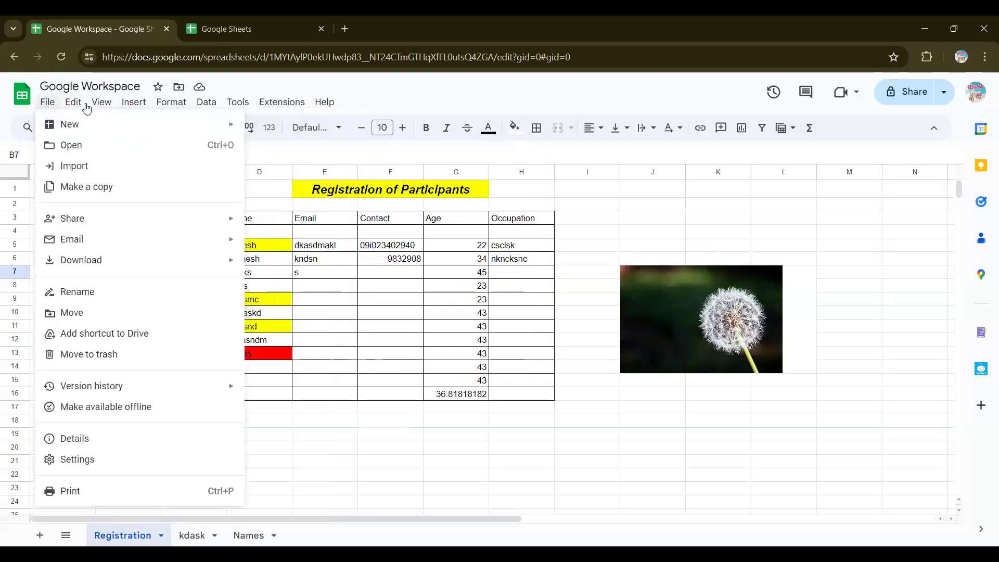
mouse_move(86, 108)
key(Right)
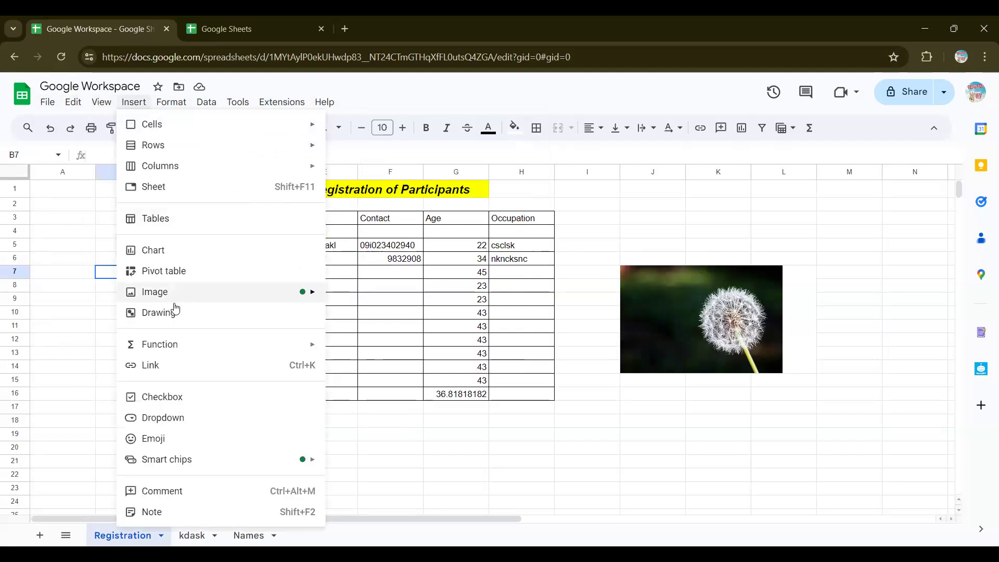
click(134, 365)
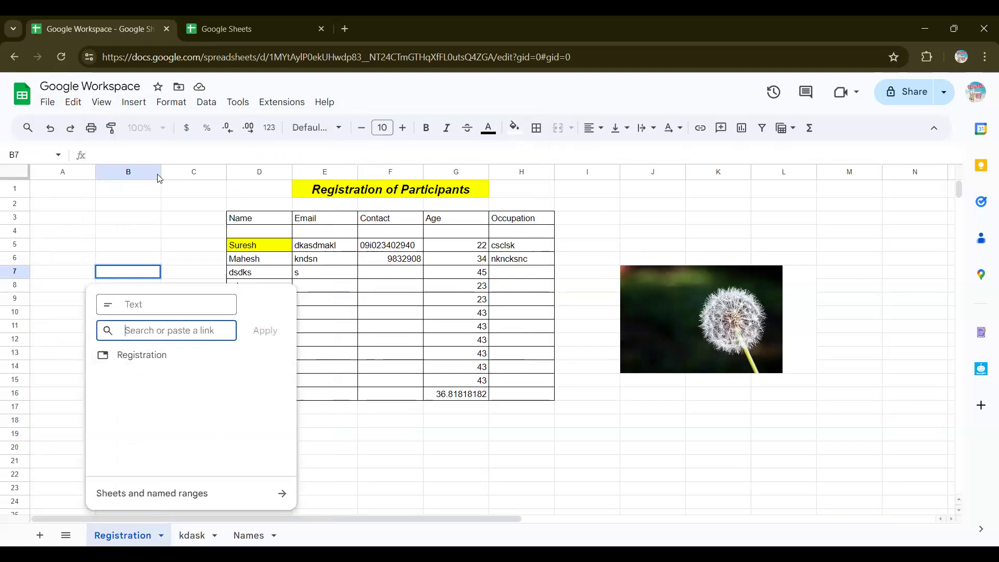
click(156, 204)
click(141, 104)
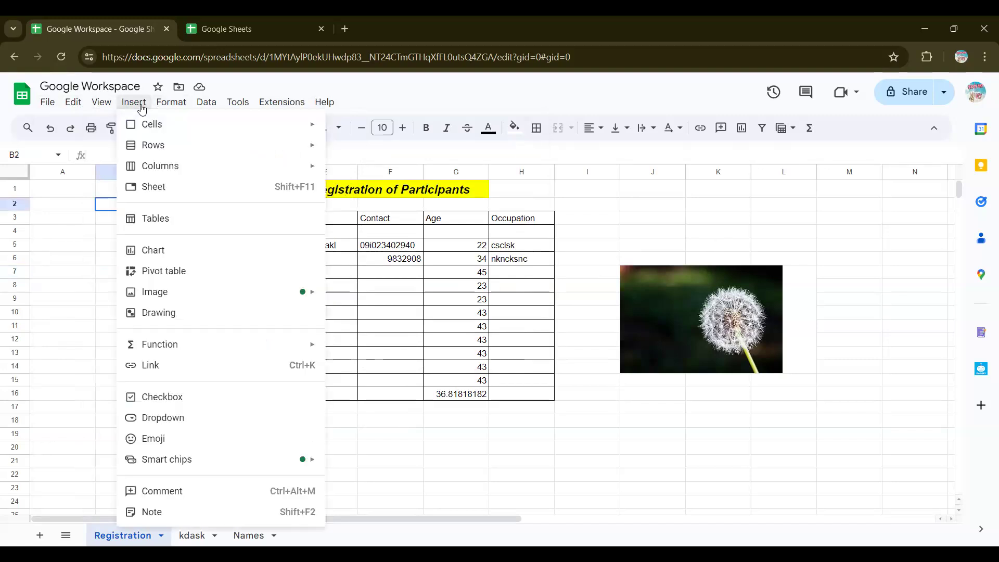
key(Right)
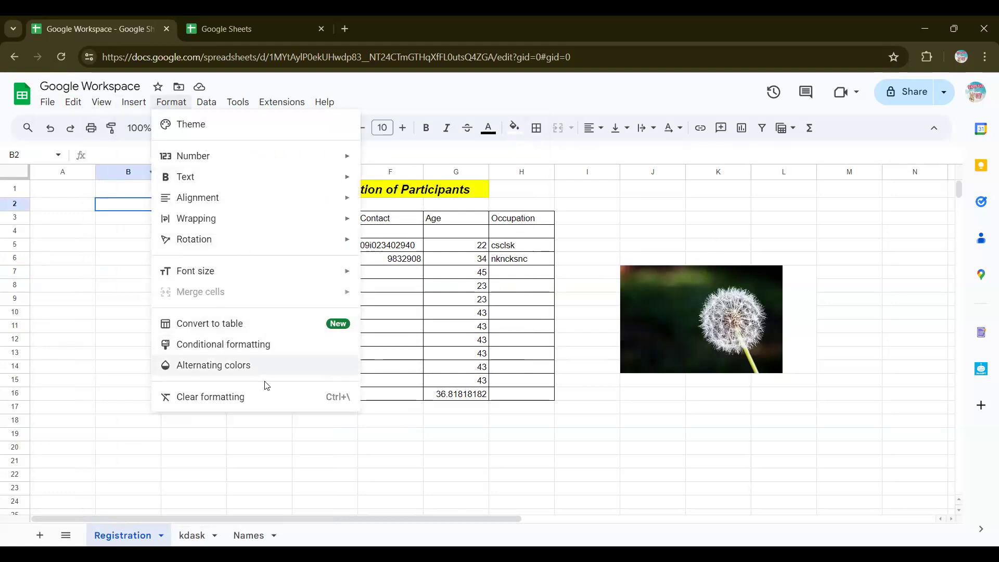
click(369, 443)
Step: From the Sheets home page's recent files, open the Y20 program spreadsheet
click(196, 24)
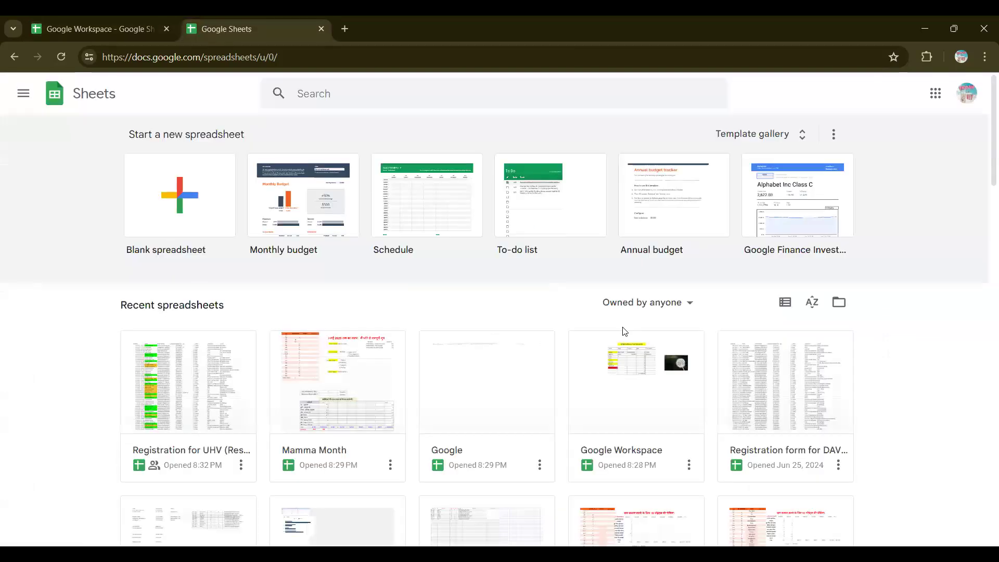
scroll(625, 331, down, 8)
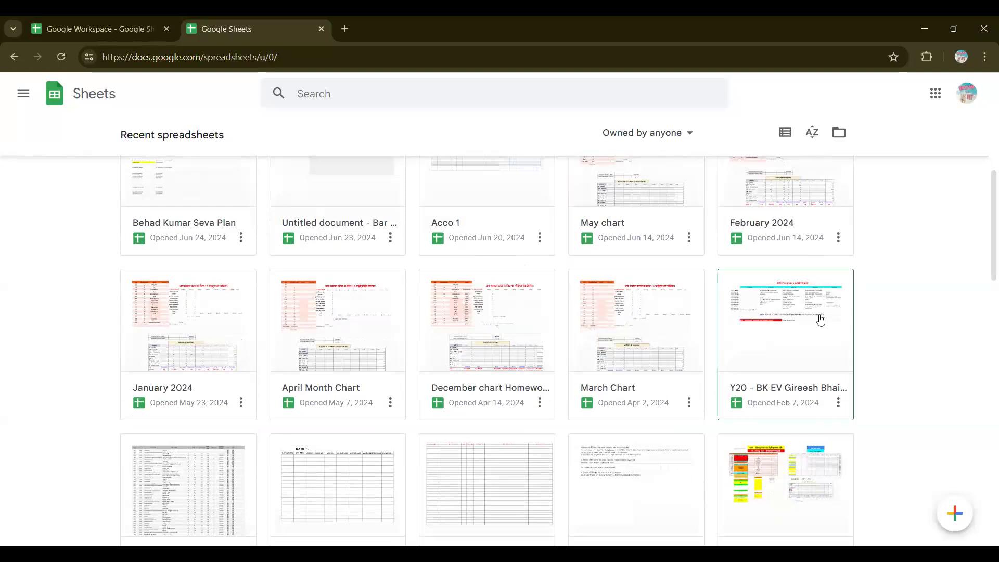
scroll(796, 319, down, 3)
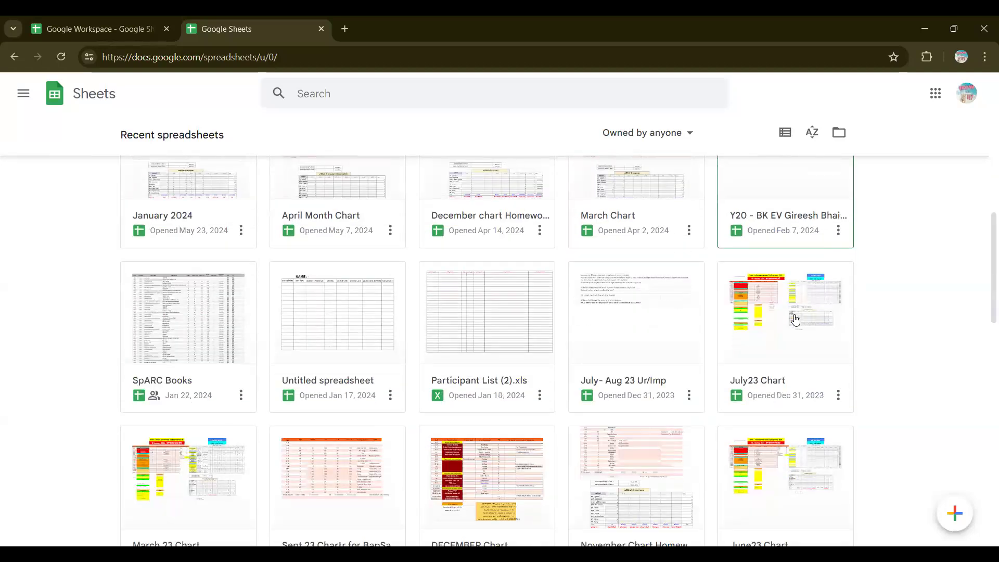
click(786, 198)
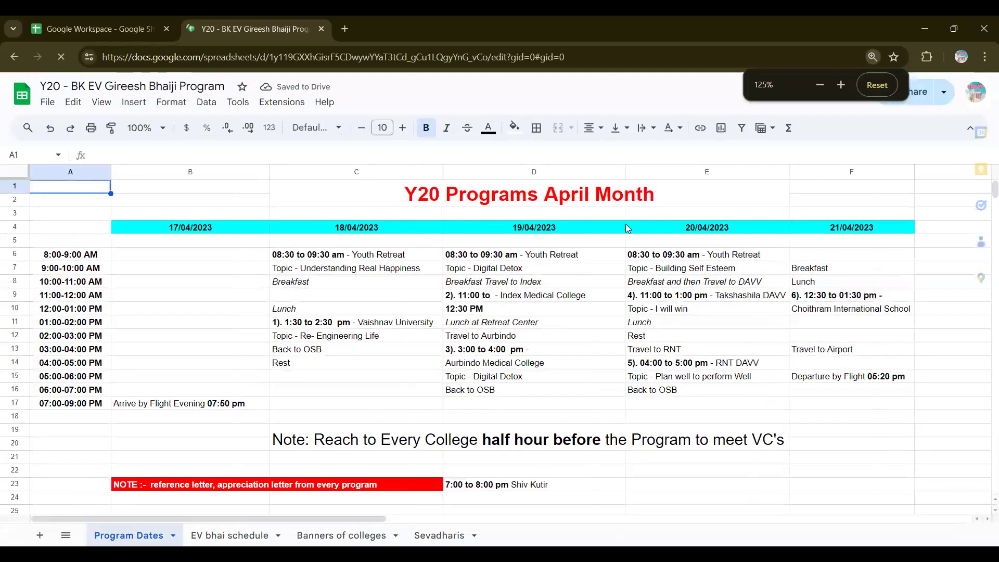
Step: Review the Program Dates schedule, then view the EV bhai schedule sheet
scroll(421, 285, right, 3)
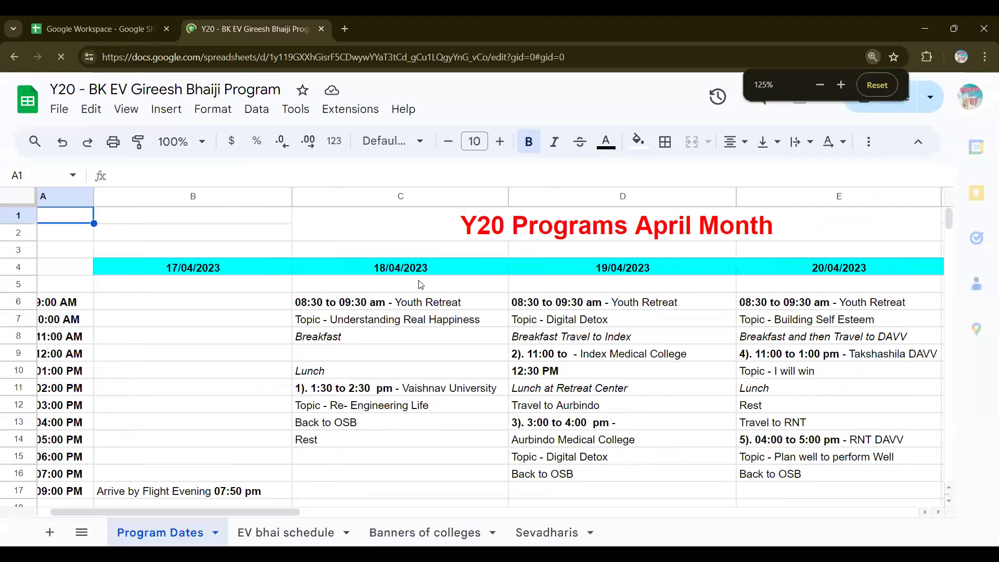
scroll(101, 359, left, 3)
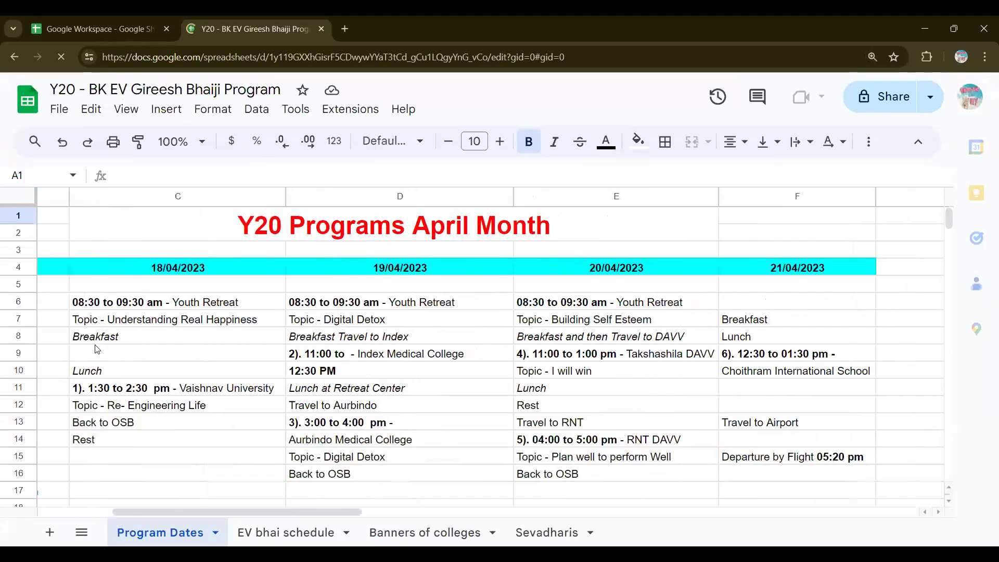
scroll(410, 310, down, 3)
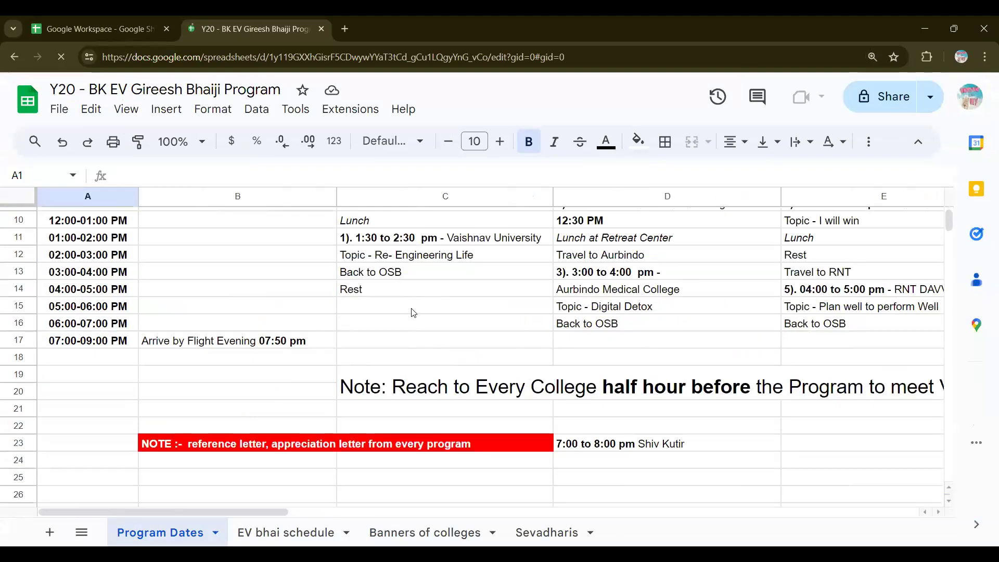
scroll(422, 373, up, 3)
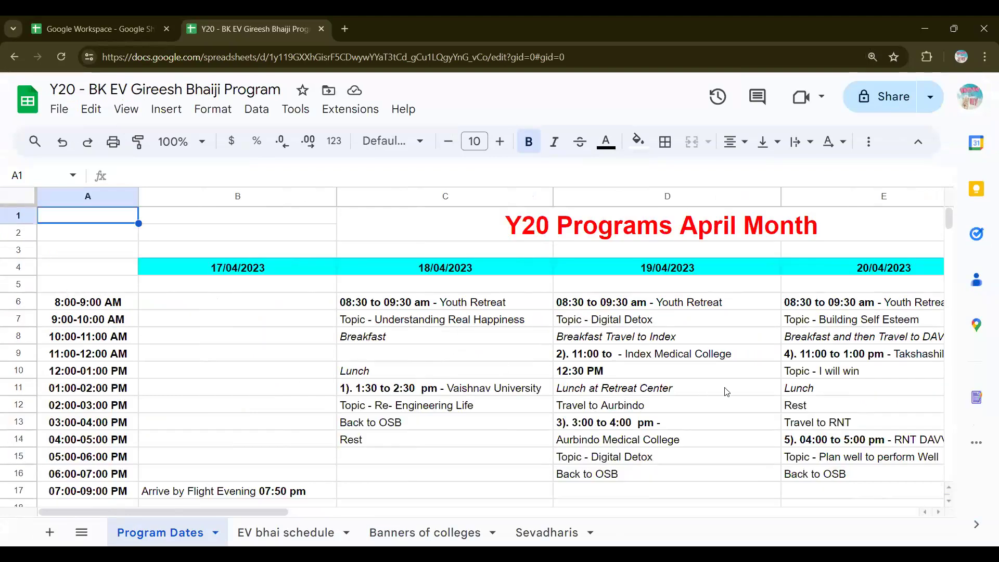
scroll(727, 391, right, 5)
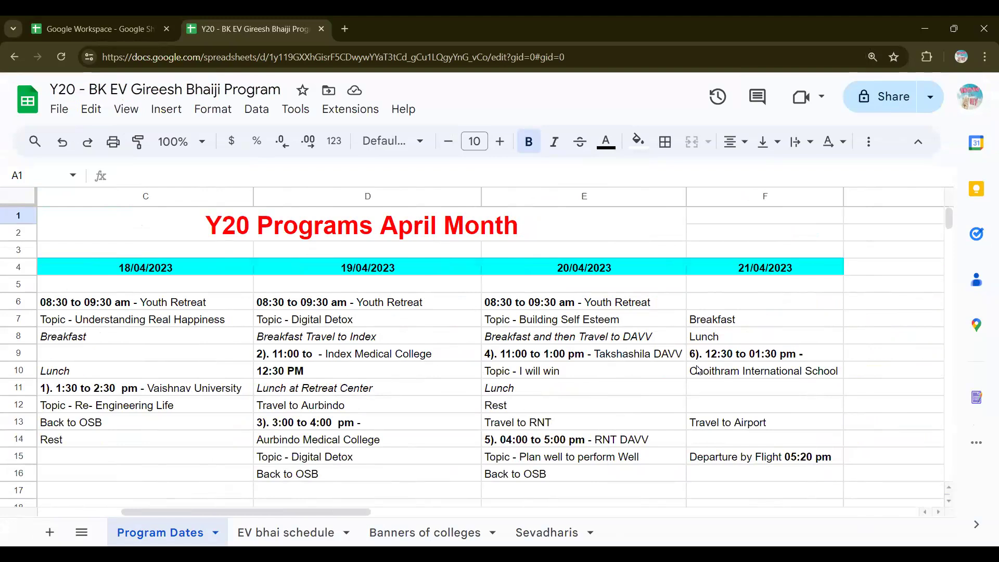
scroll(698, 370, down, 1)
scroll(698, 370, down, 2)
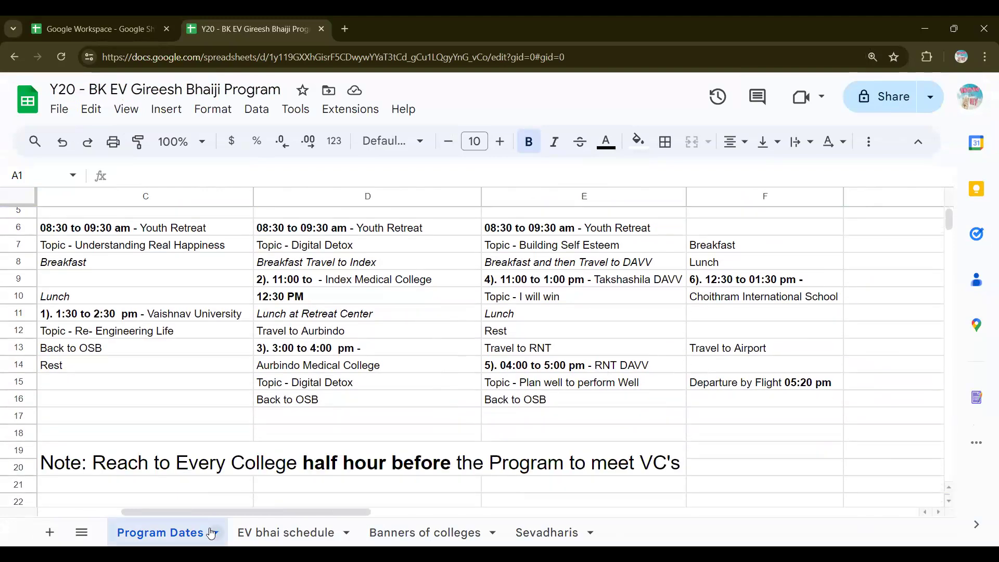
click(255, 534)
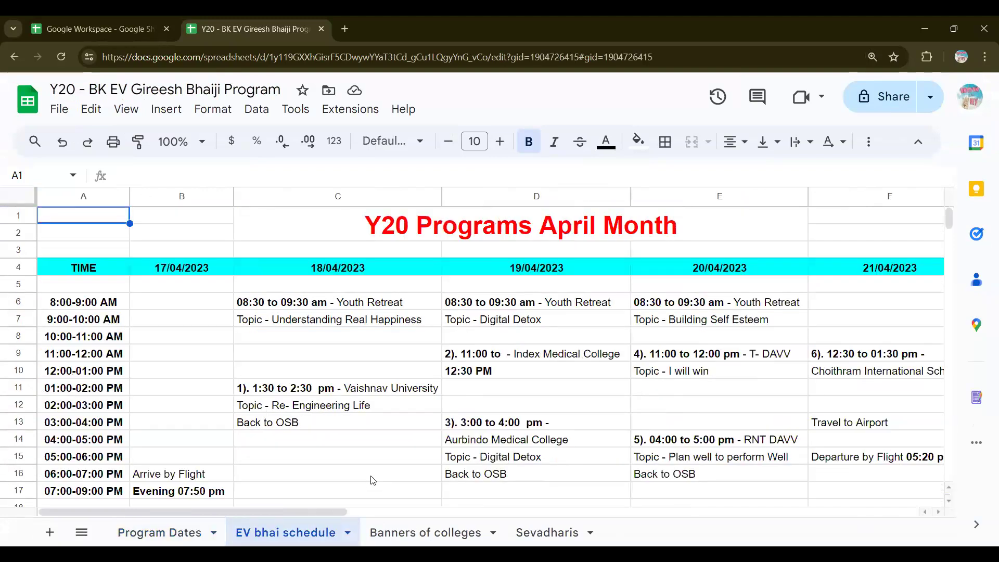
scroll(375, 489, down, 5)
Step: Check the Banners of colleges and Sevadharis sheets, back to Program Dates, then the Google Workspace spreadsheet
click(388, 536)
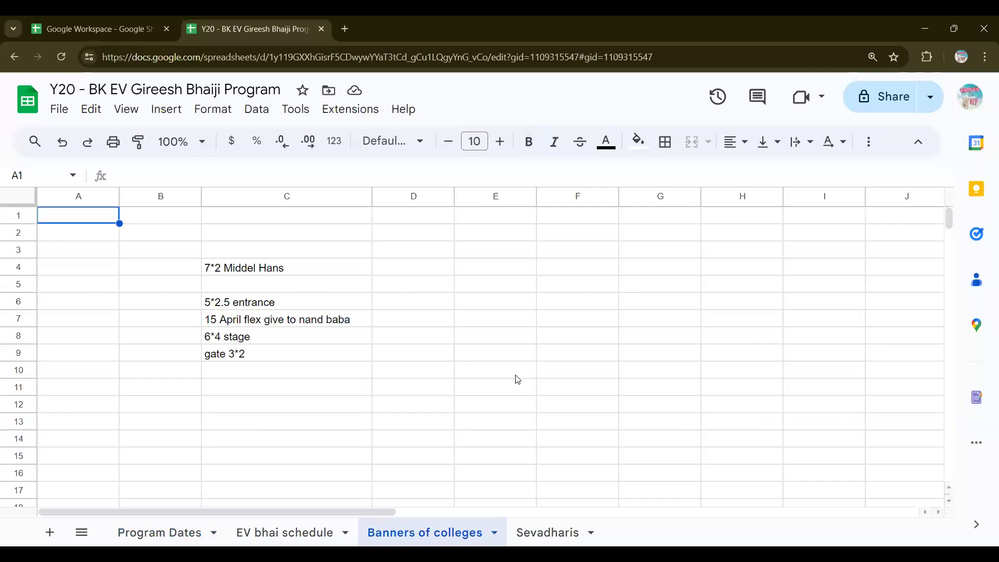
click(539, 530)
scroll(628, 395, down, 3)
scroll(628, 395, up, 3)
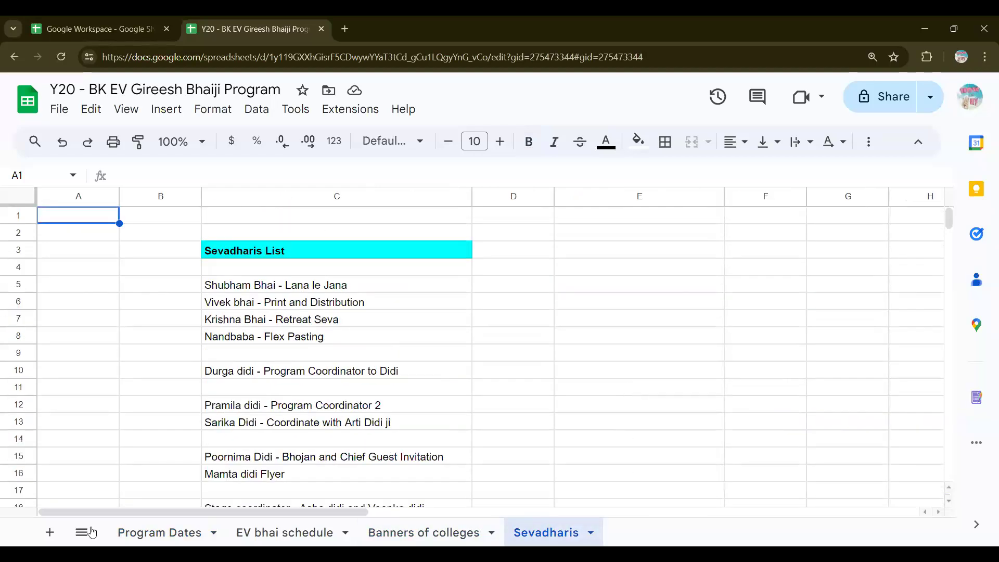
click(160, 535)
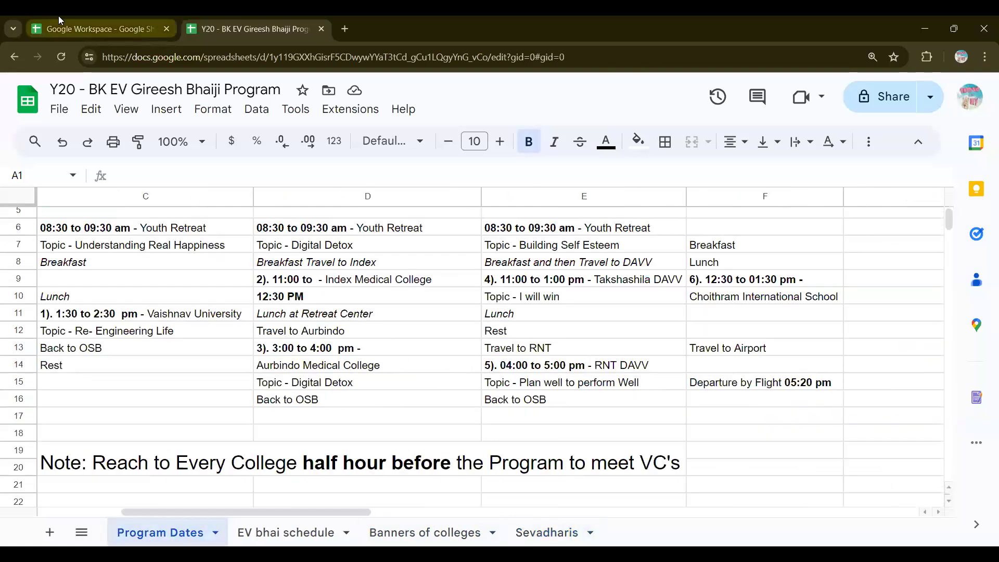
click(58, 17)
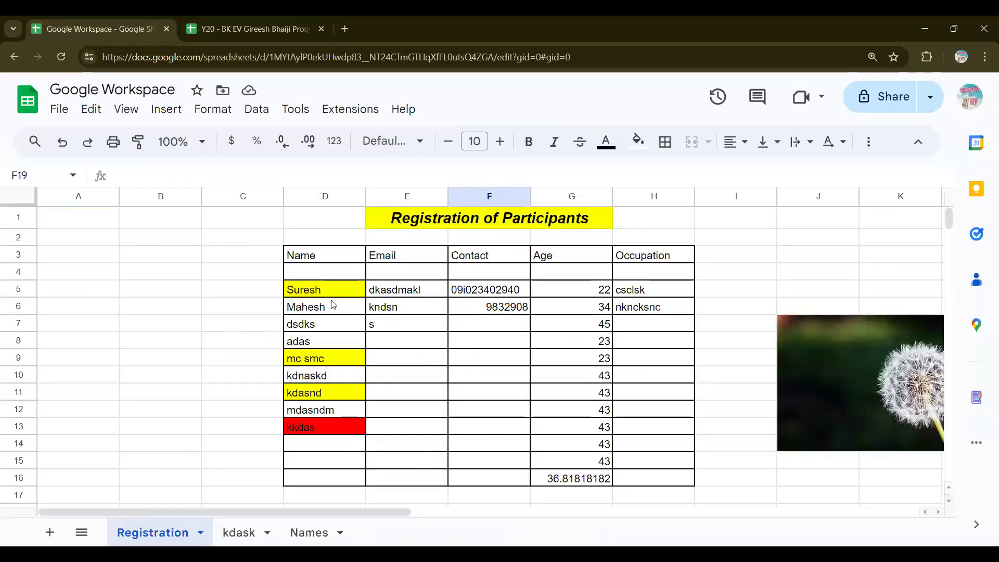
click(305, 113)
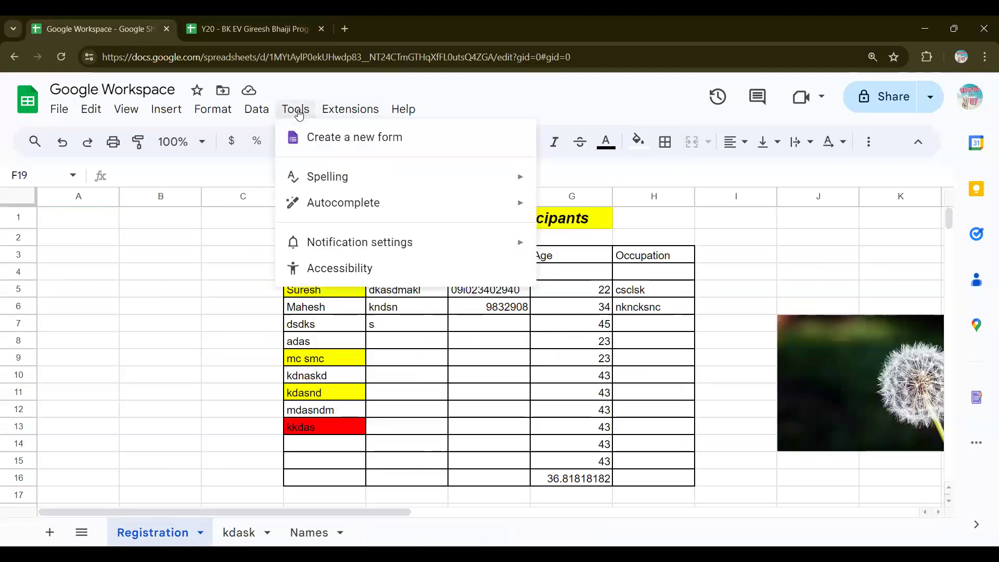
click(350, 108)
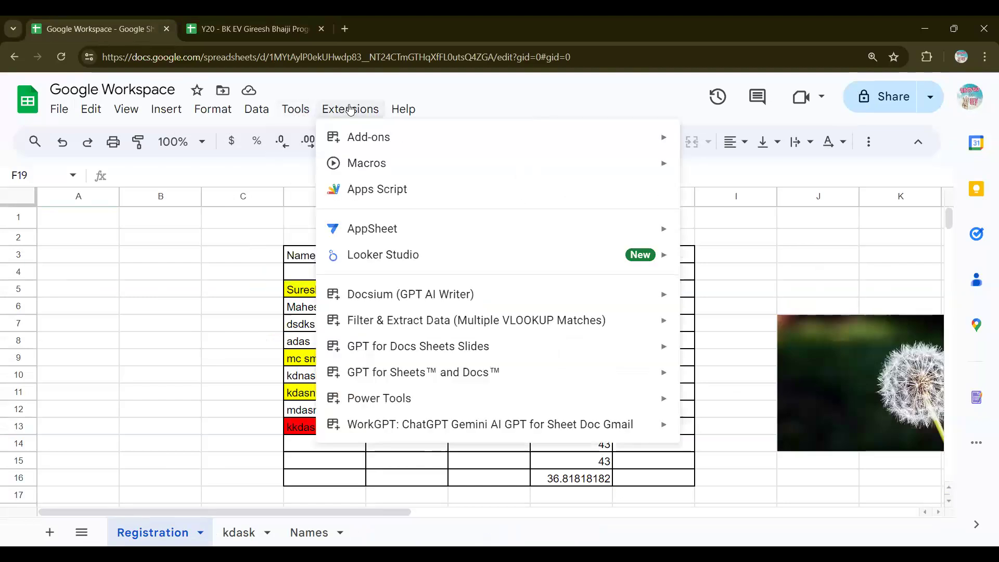
mouse_move(294, 113)
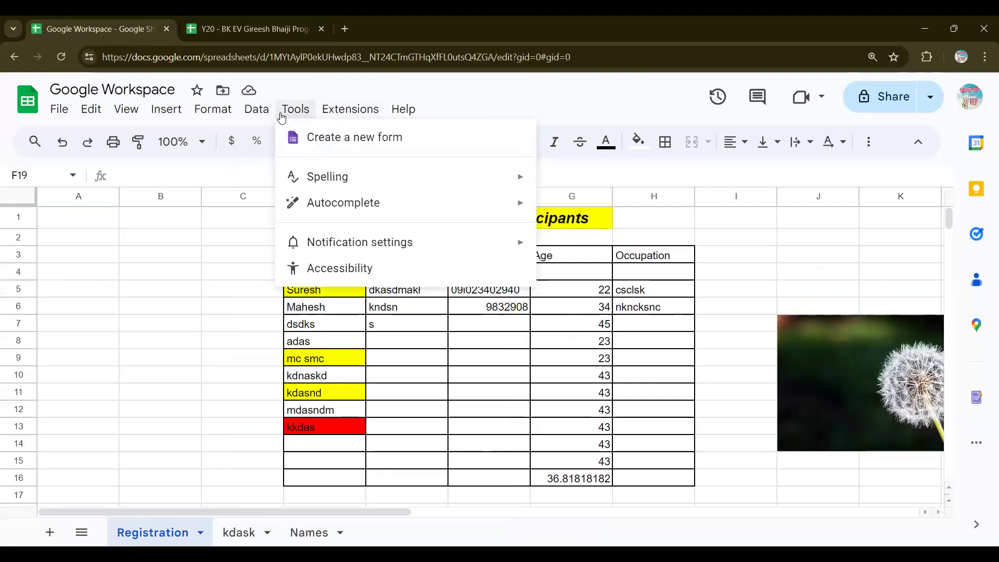
mouse_move(263, 109)
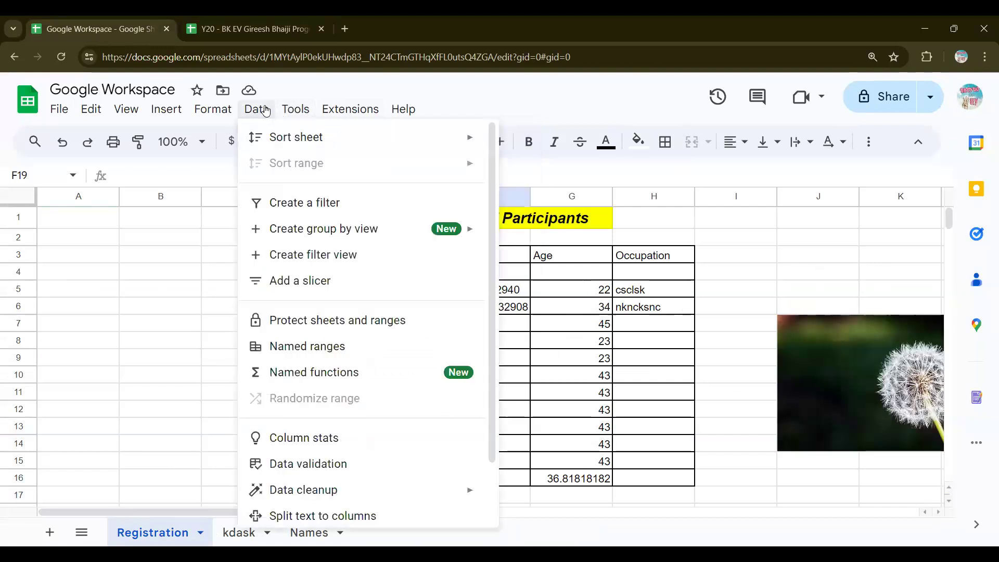
click(183, 257)
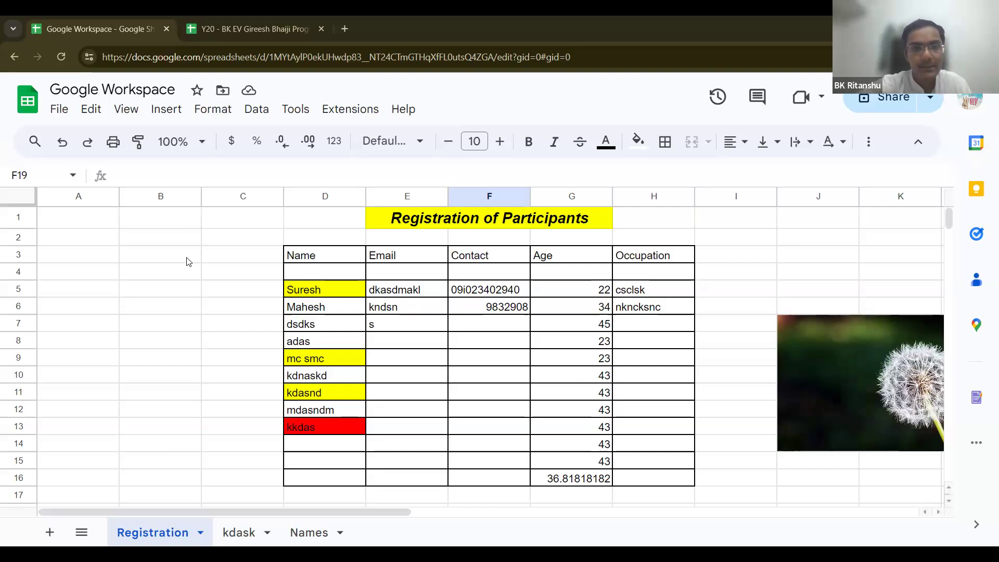
click(211, 294)
key(ctrl+minus)
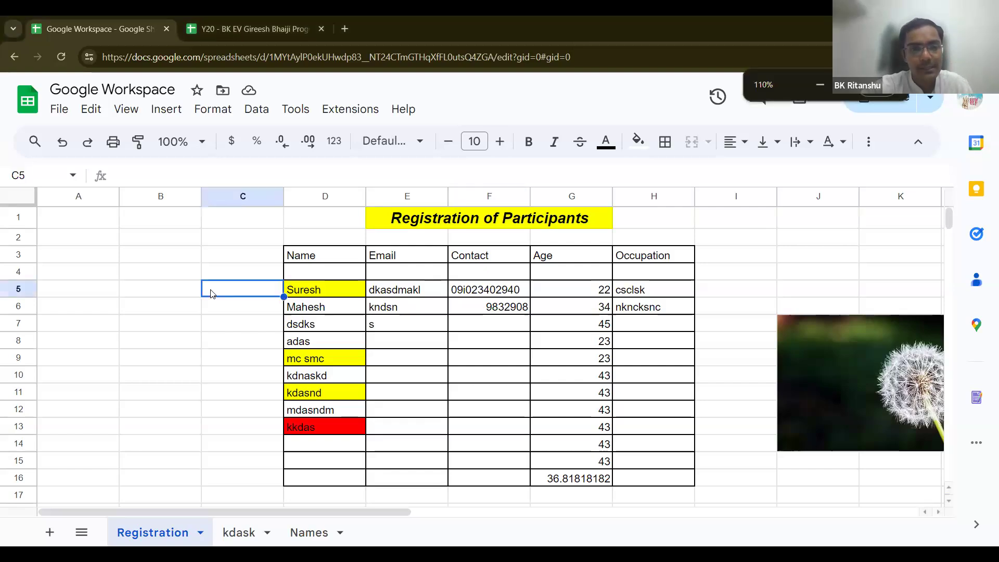
key(ctrl+plus)
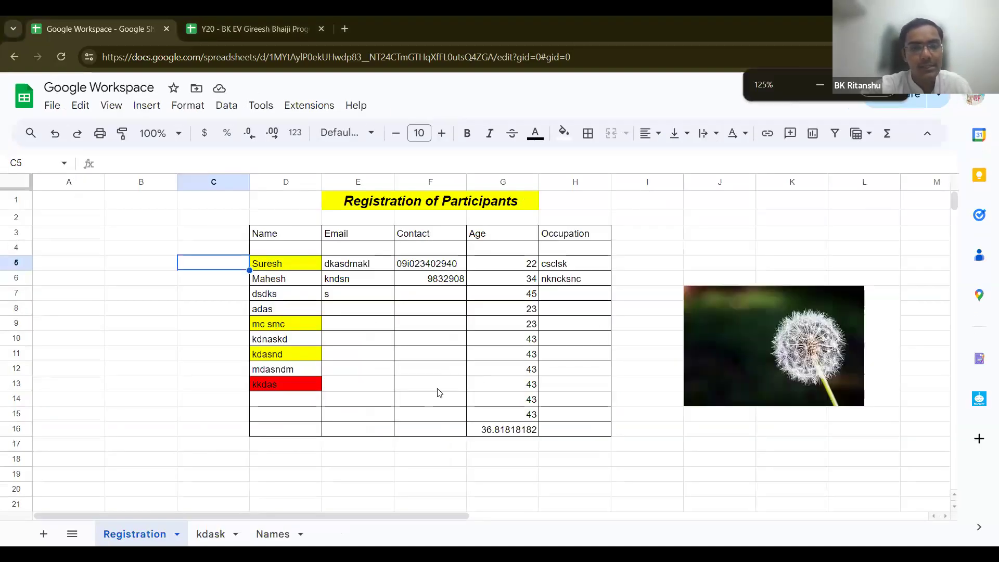
click(359, 112)
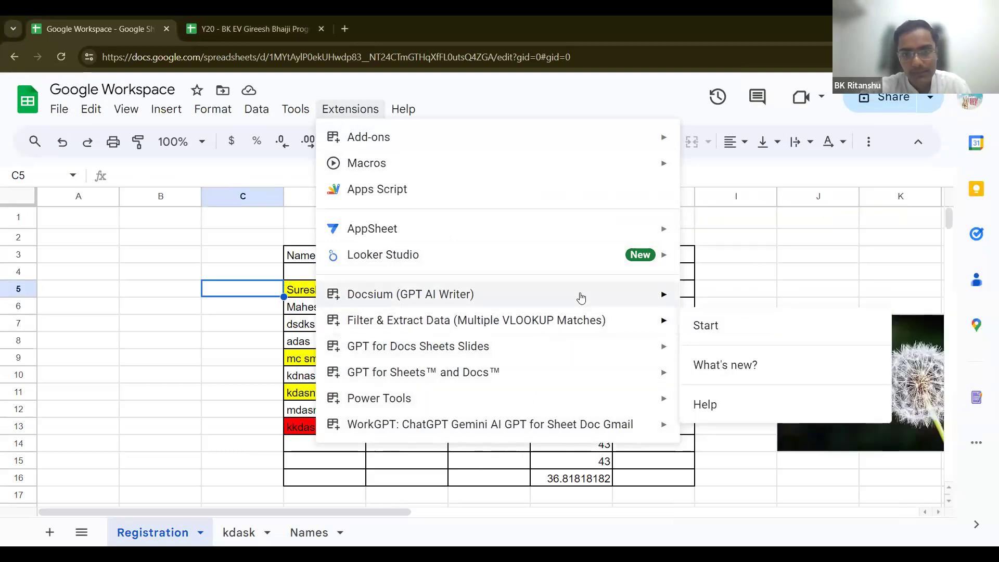
click(151, 291)
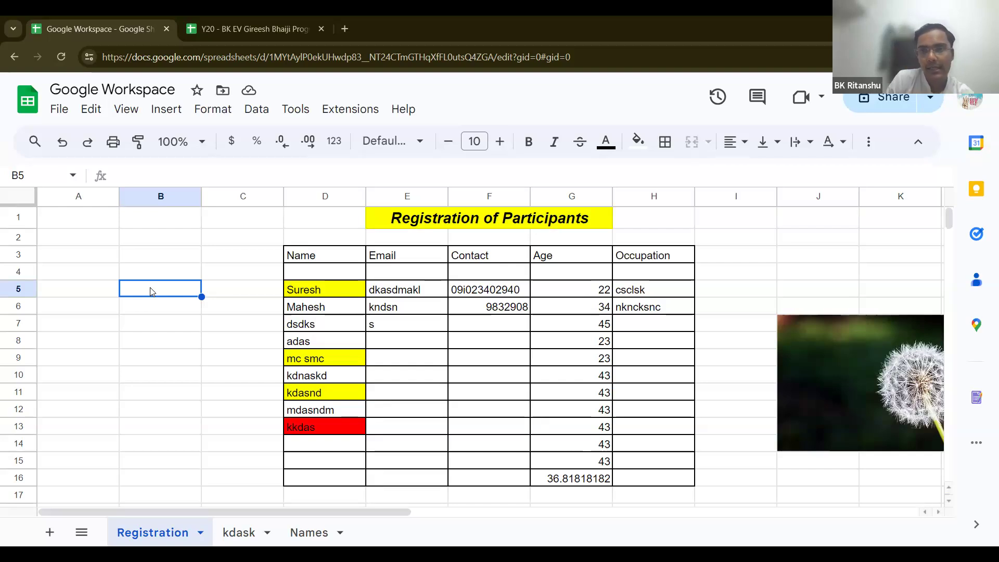
click(930, 97)
click(885, 99)
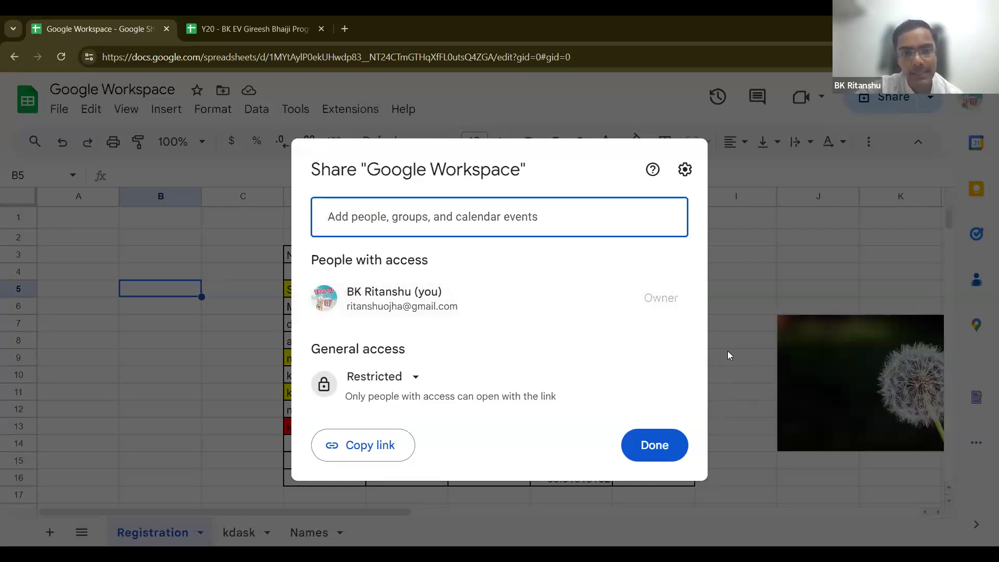
click(418, 381)
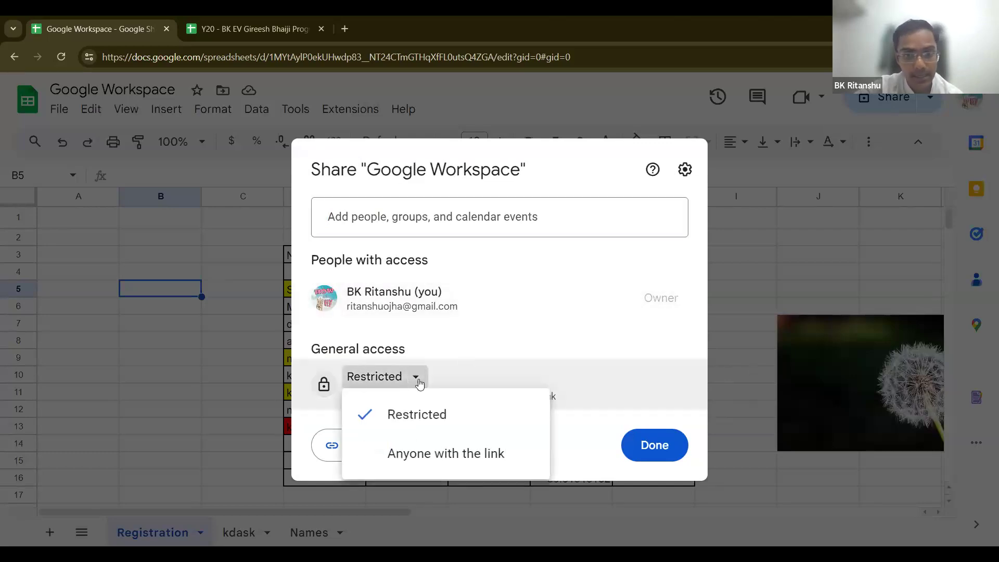
click(655, 445)
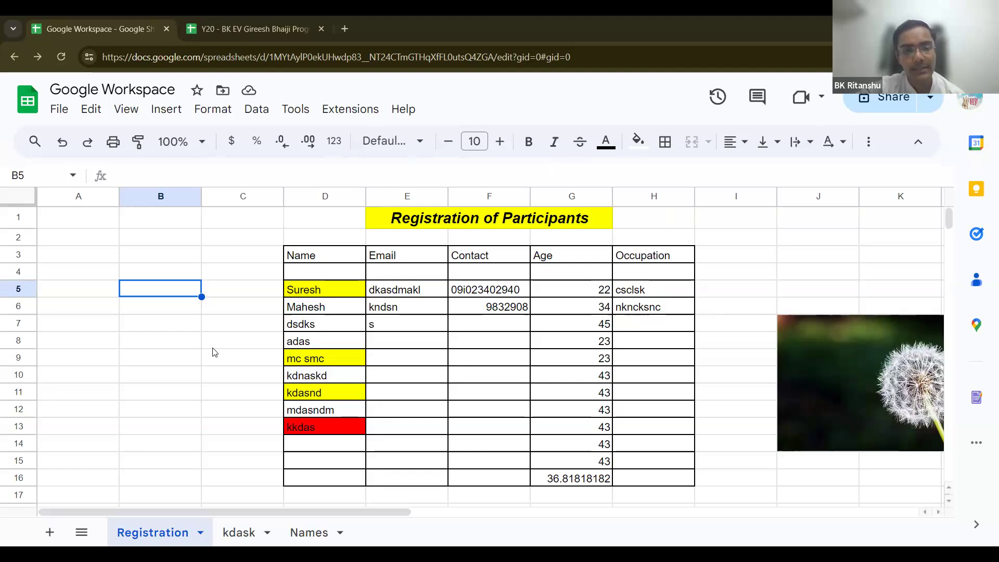
click(905, 102)
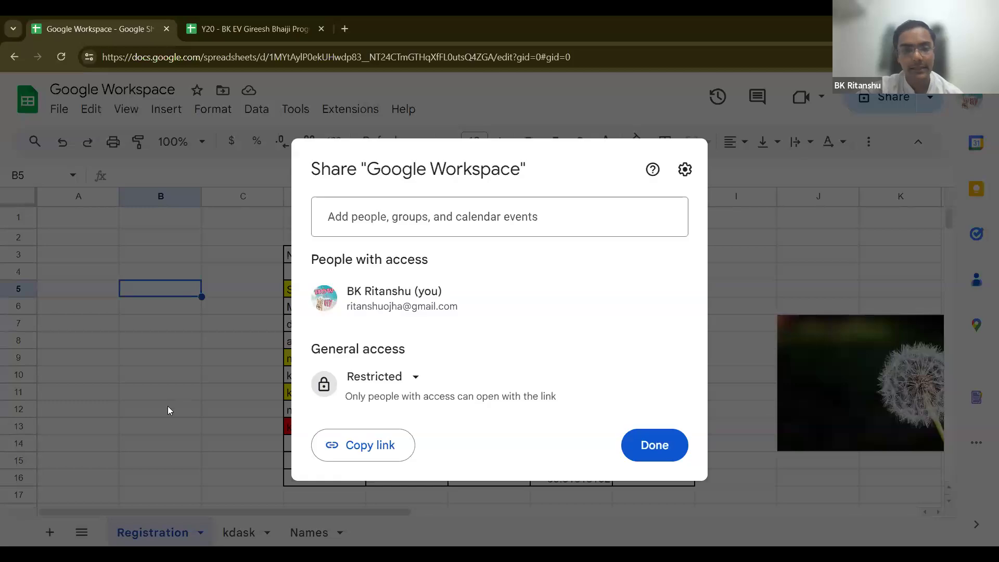
click(362, 388)
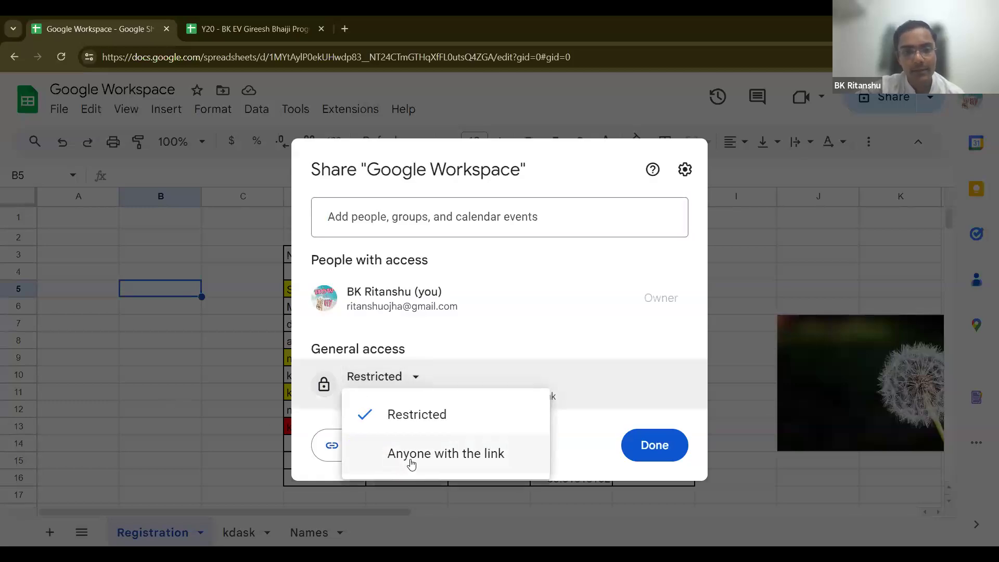
click(426, 232)
key(ctrl+v)
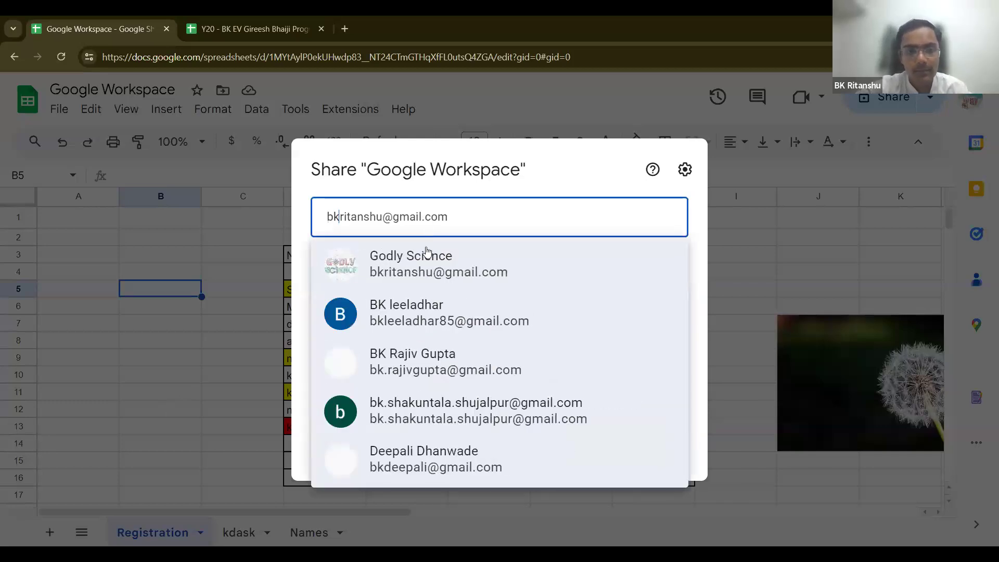
click(407, 284)
click(645, 225)
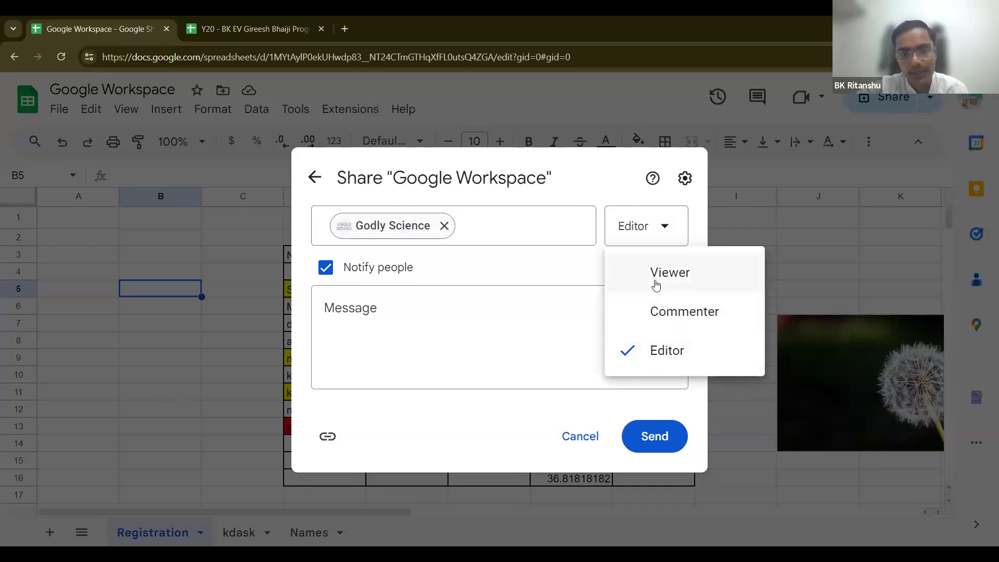
click(644, 351)
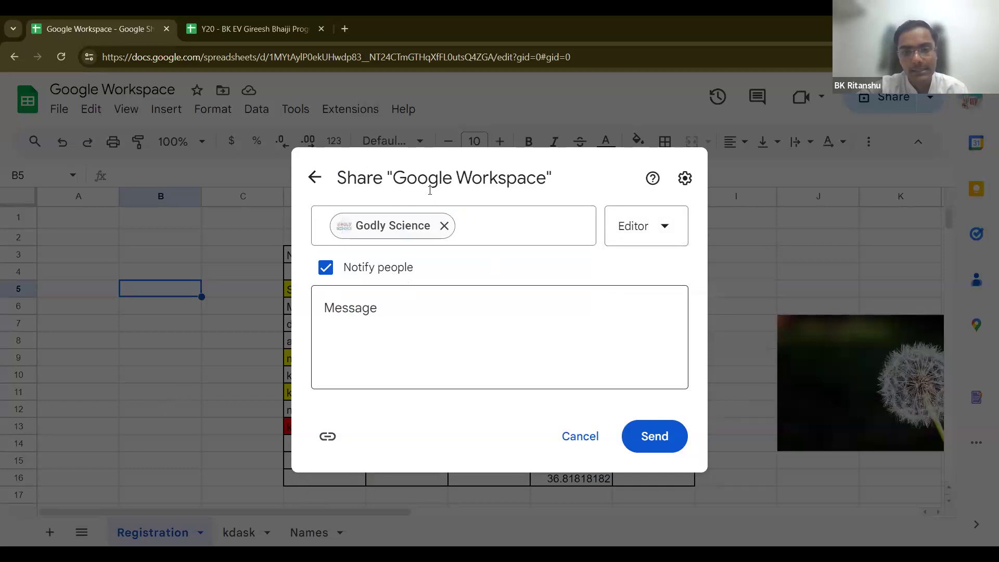
click(500, 243)
click(495, 307)
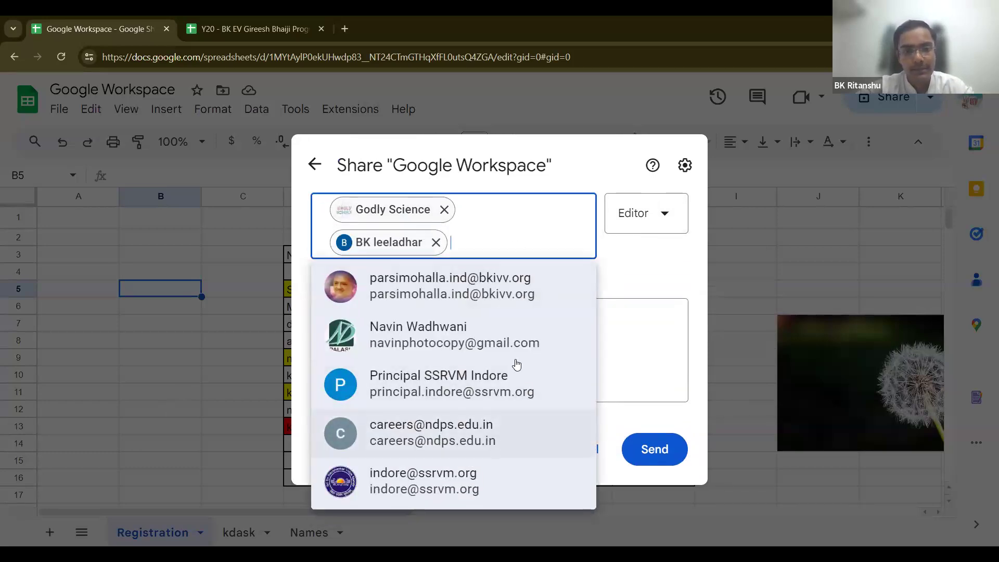
click(537, 313)
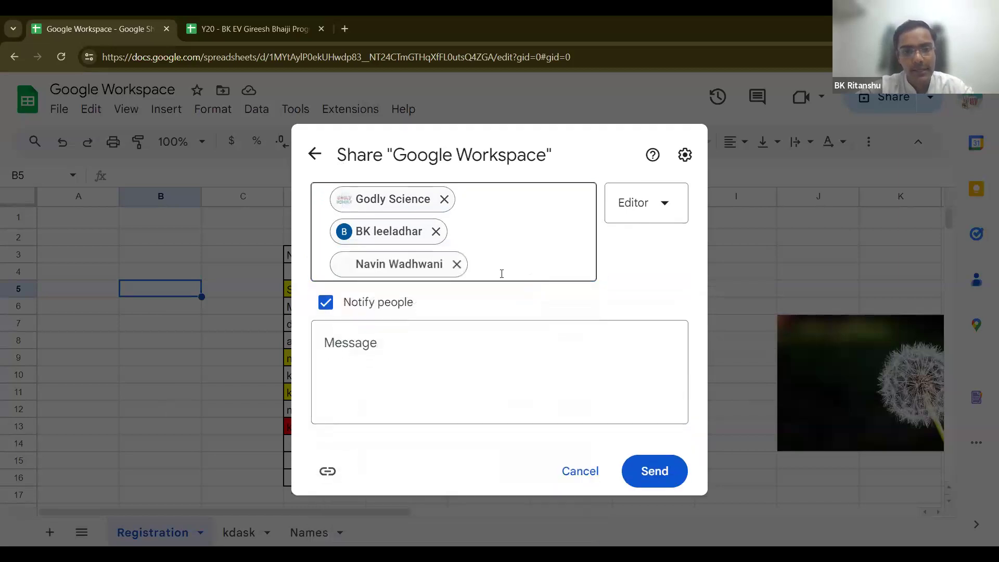
click(579, 466)
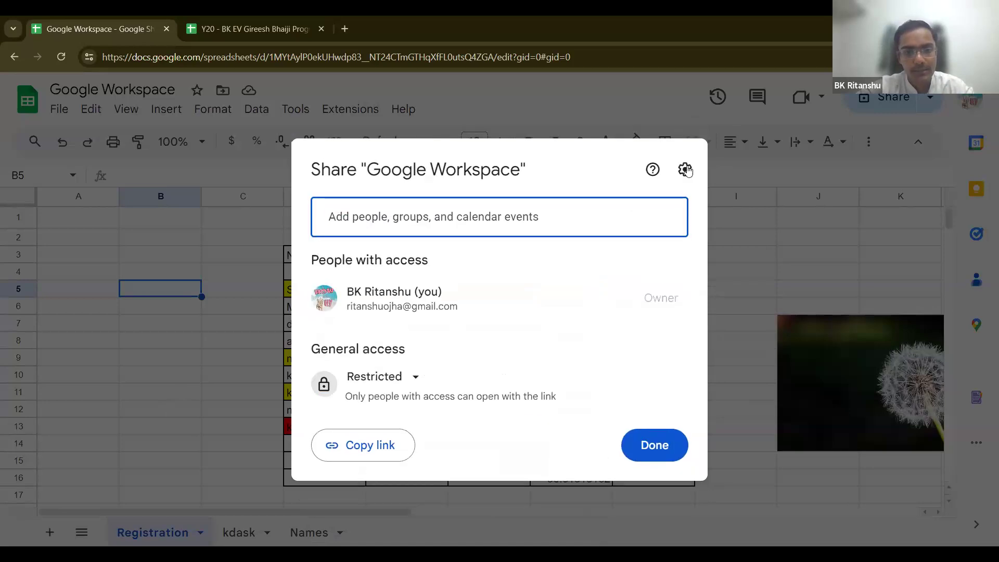
click(644, 446)
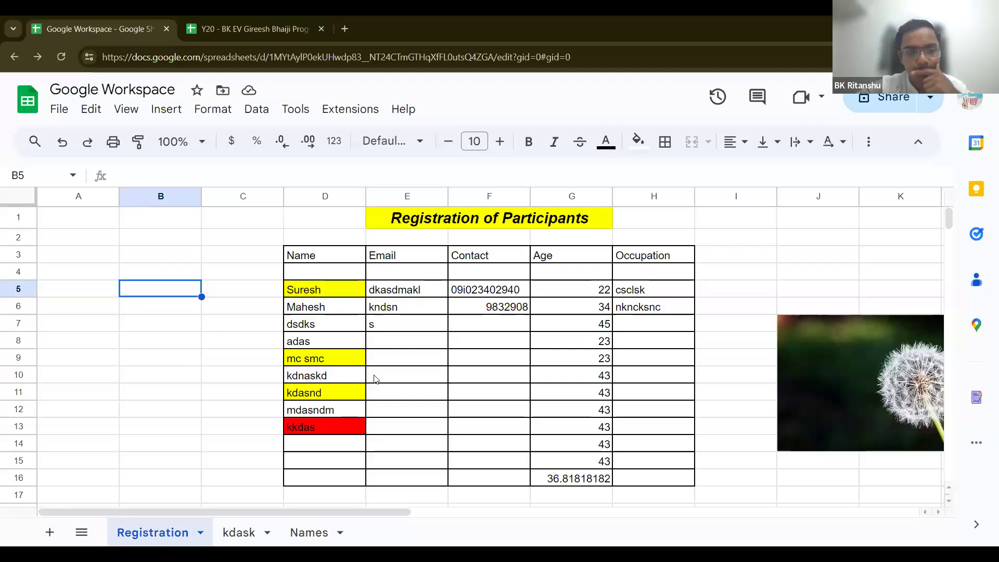
Step: Add a suggested contact with Commenter access and send the share invitation with notification
click(249, 20)
click(93, 29)
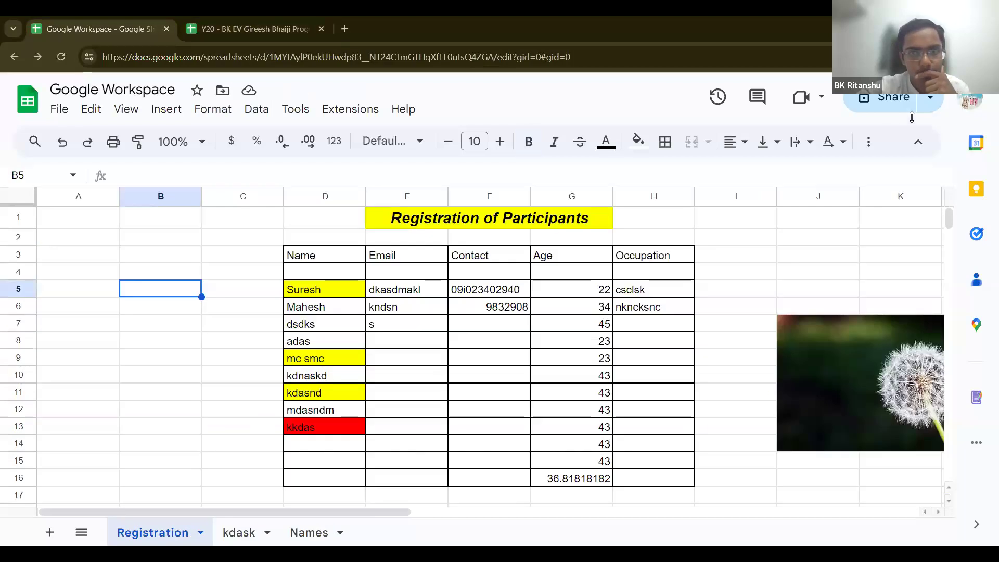
click(877, 110)
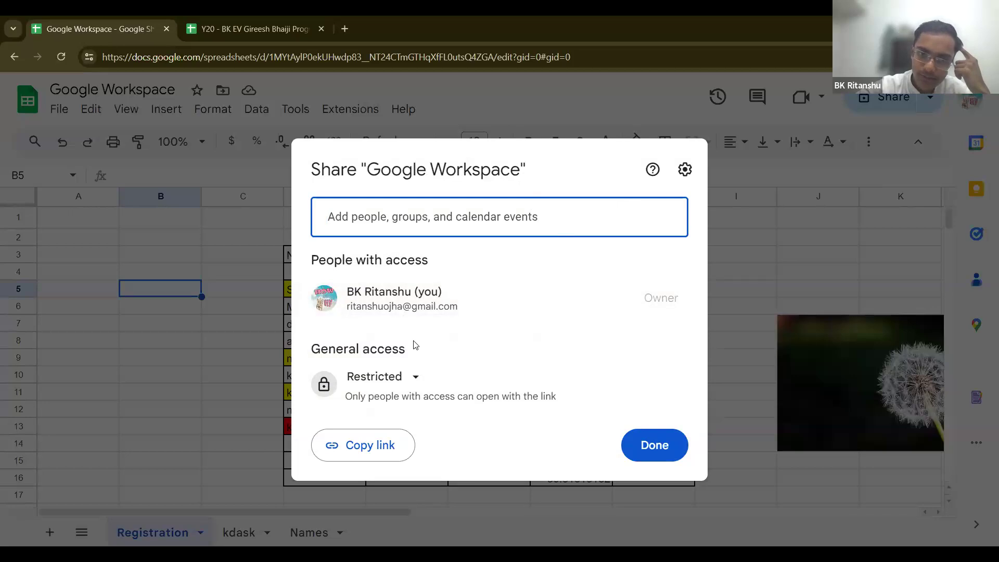
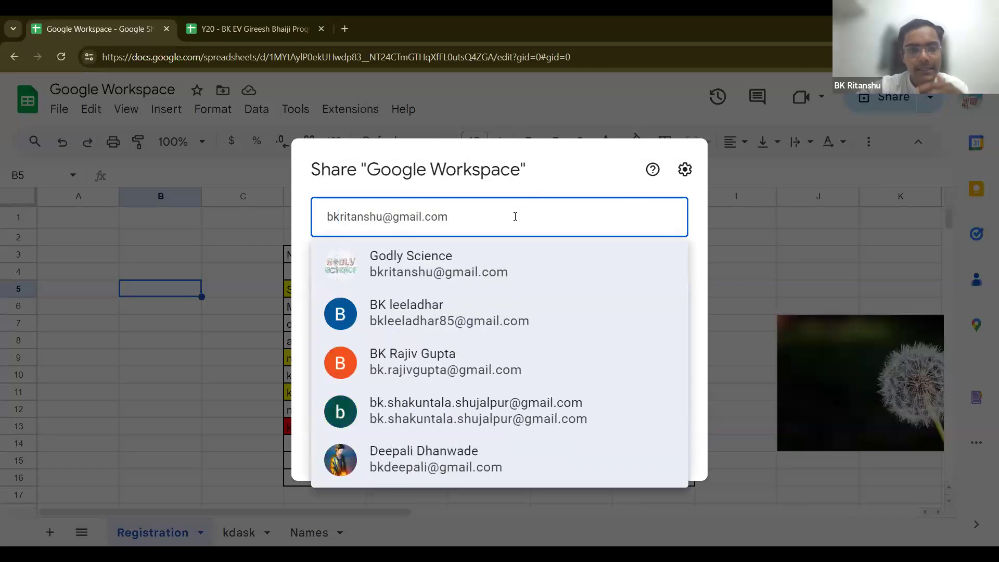
click(477, 255)
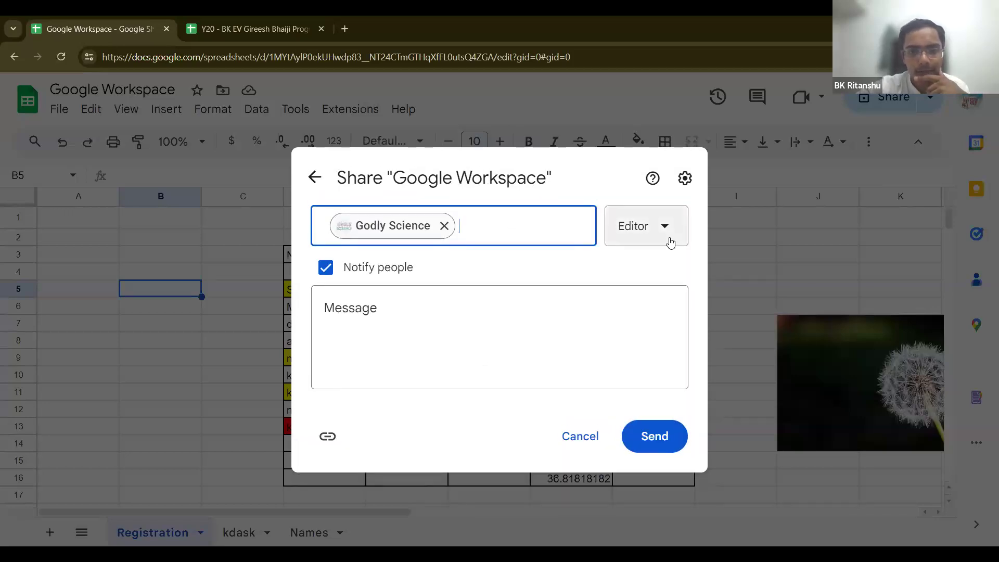
click(670, 241)
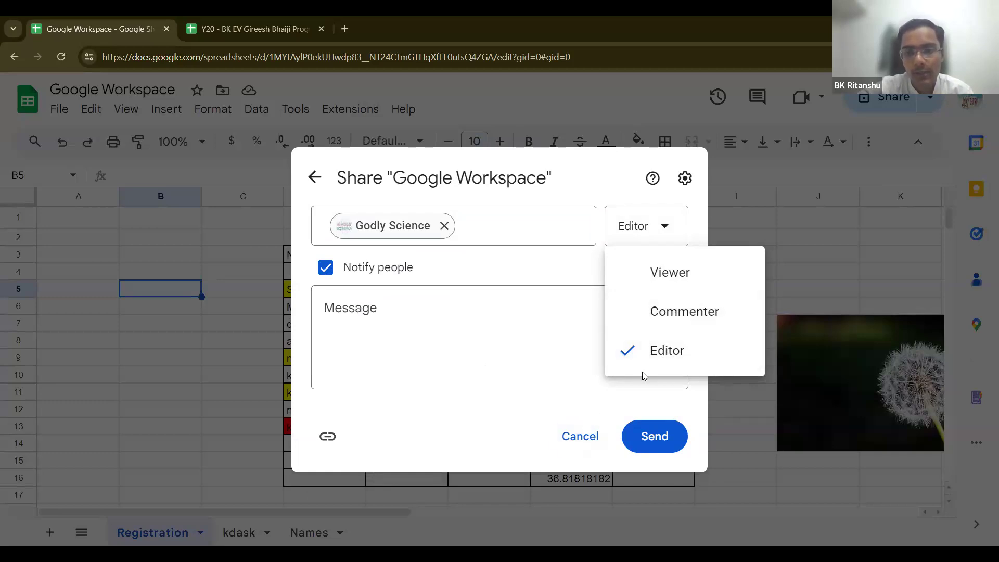
click(690, 312)
click(485, 228)
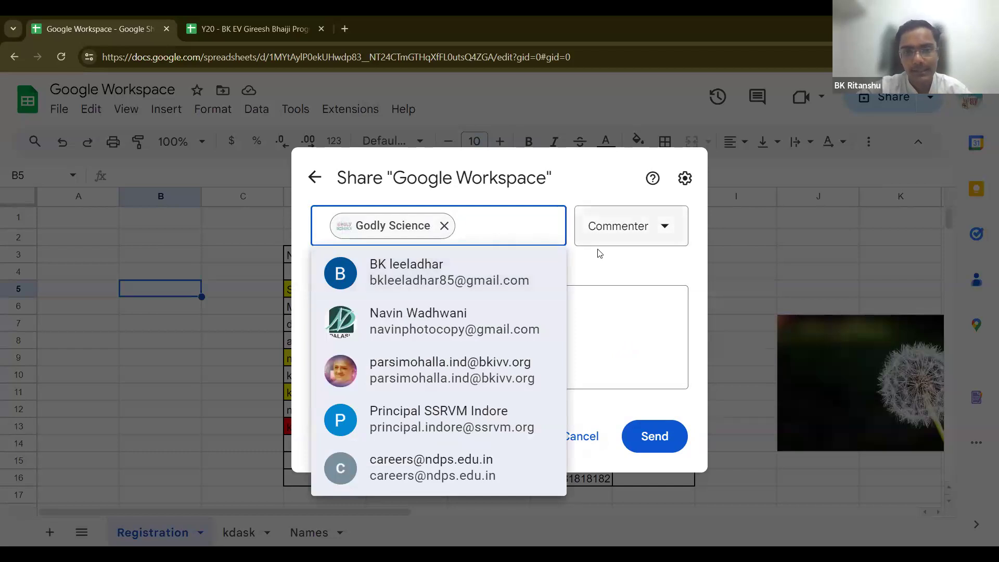
click(615, 384)
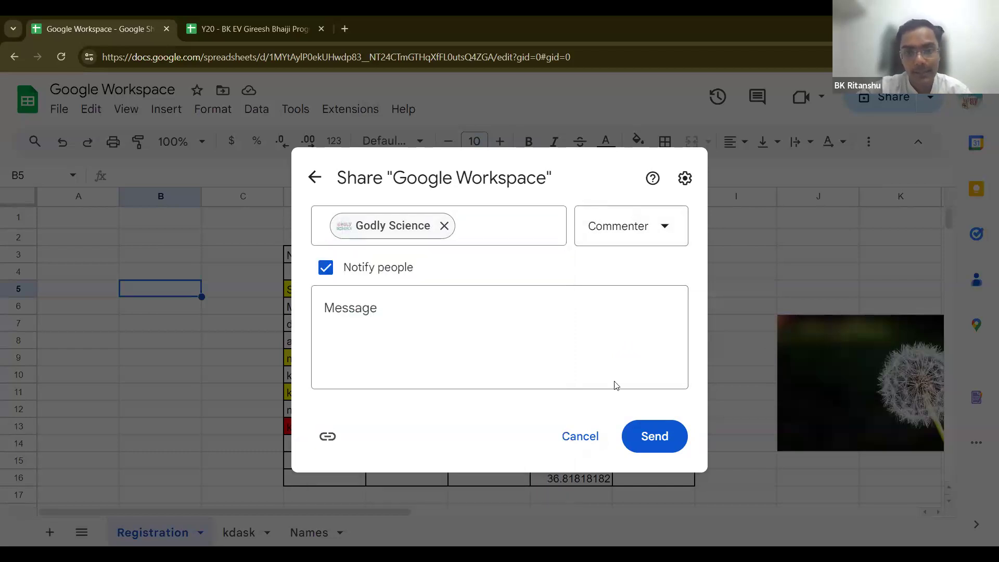
click(667, 437)
Step: Load Gmail in a new browser tab
click(345, 29)
text(gm)
key(Return)
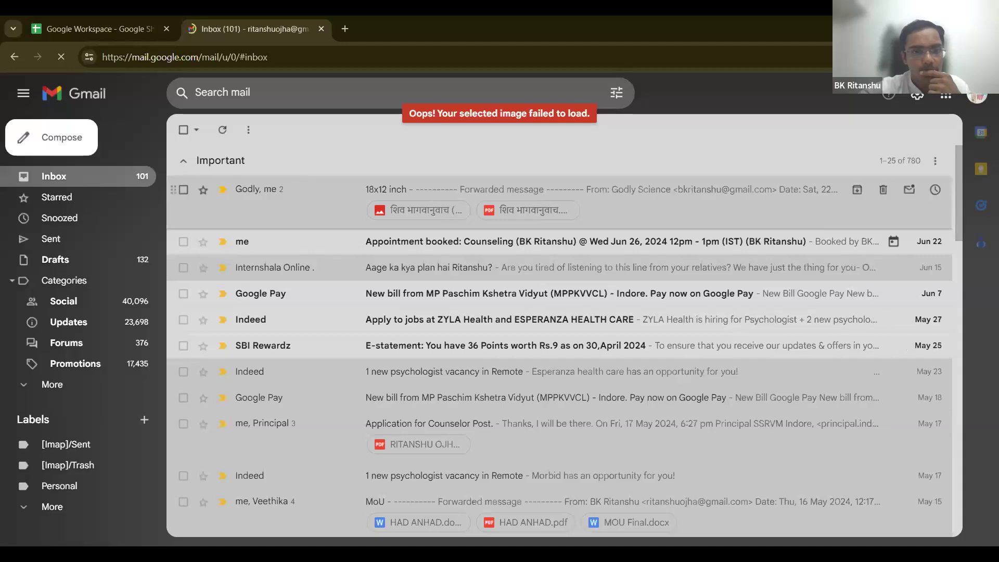
Step: Open the second account's mailbox via the account switcher, then return to the Inbox and the spreadsheet
click(980, 97)
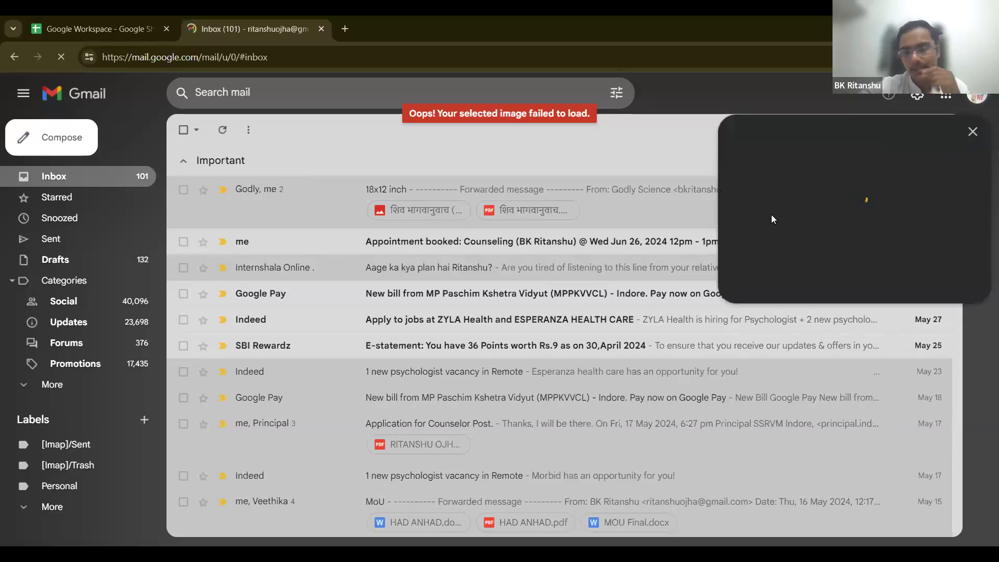
click(778, 327)
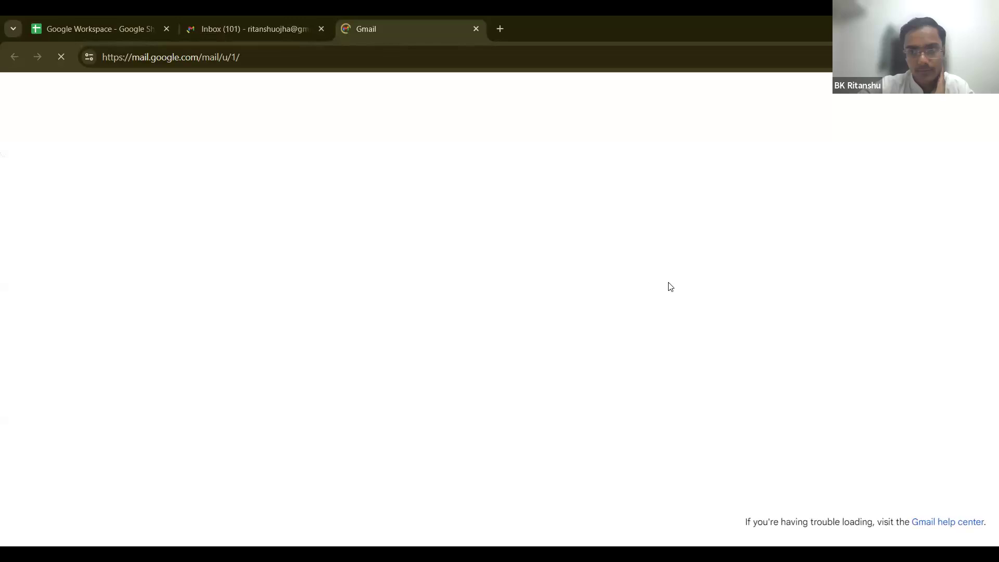
click(304, 18)
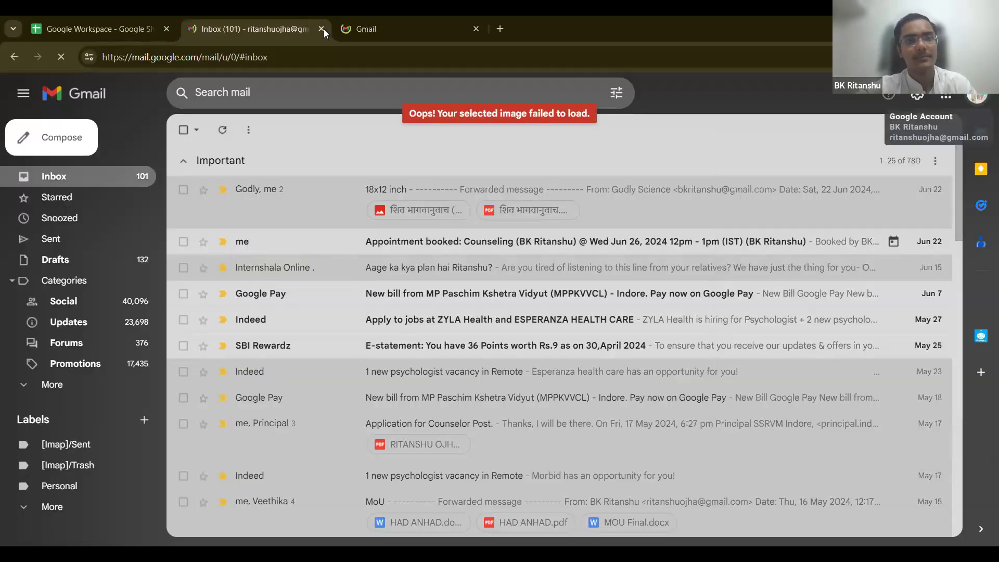
click(101, 28)
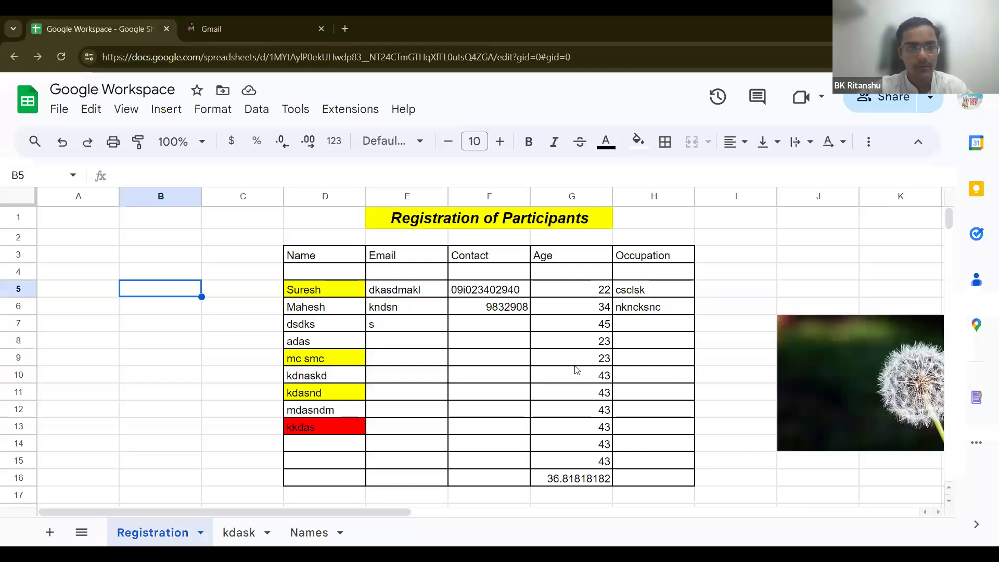
Step: Glance at the Tools menu, select cell C5, then move from the View menu to Insert
click(311, 112)
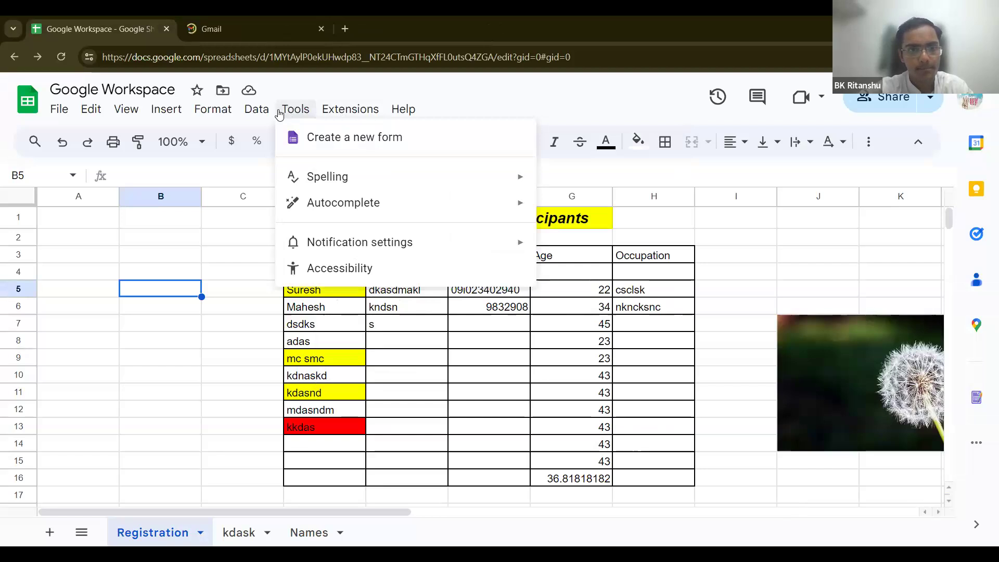
click(256, 291)
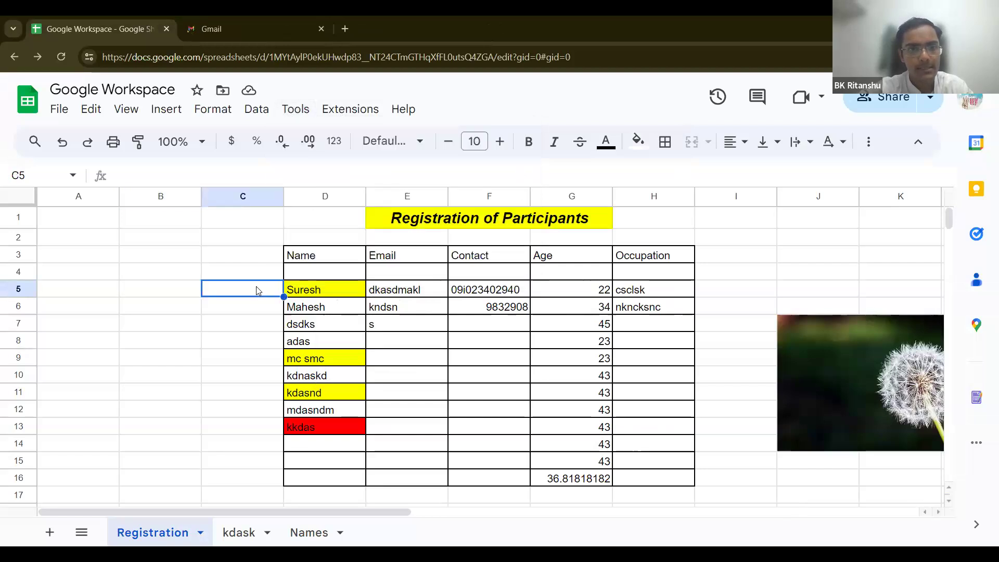
click(138, 118)
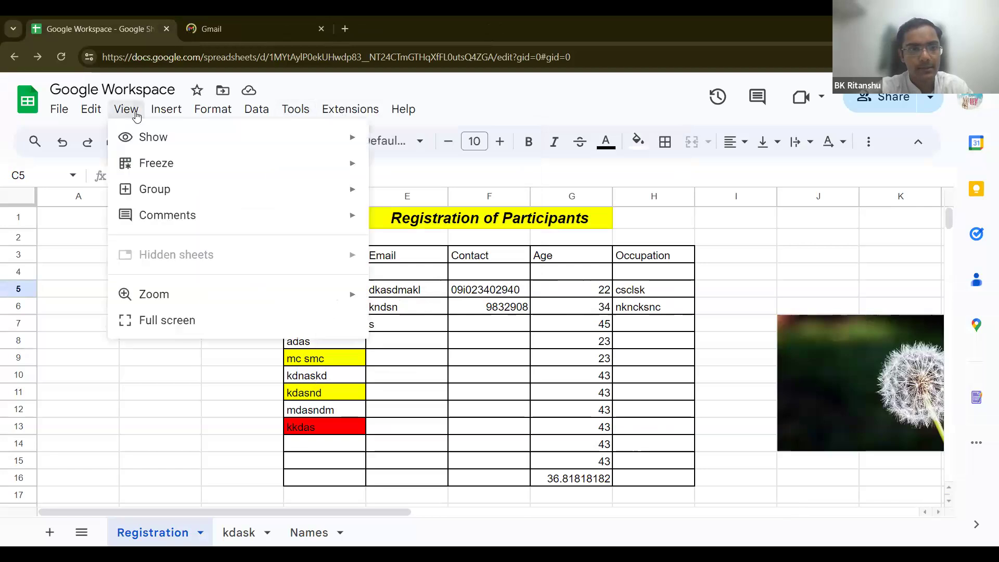
mouse_move(169, 114)
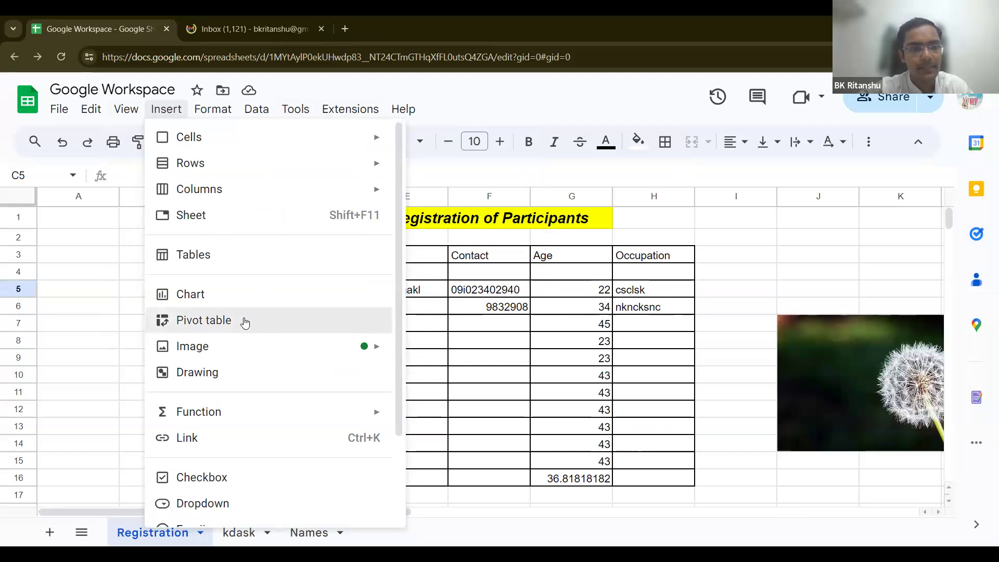
Step: Create Pivot Table 2 on a new sheet with source range kdask!D5:H15
click(245, 321)
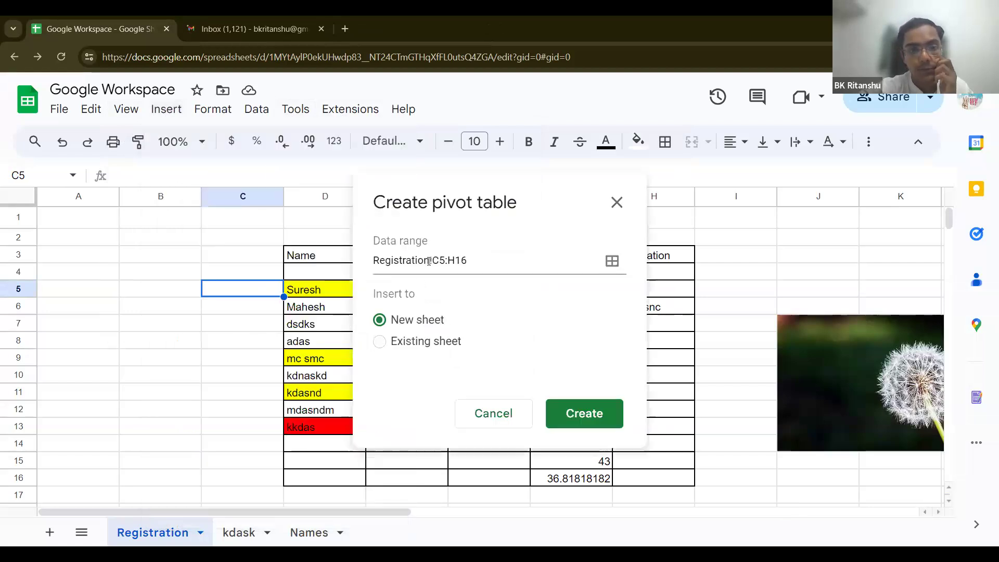
click(612, 262)
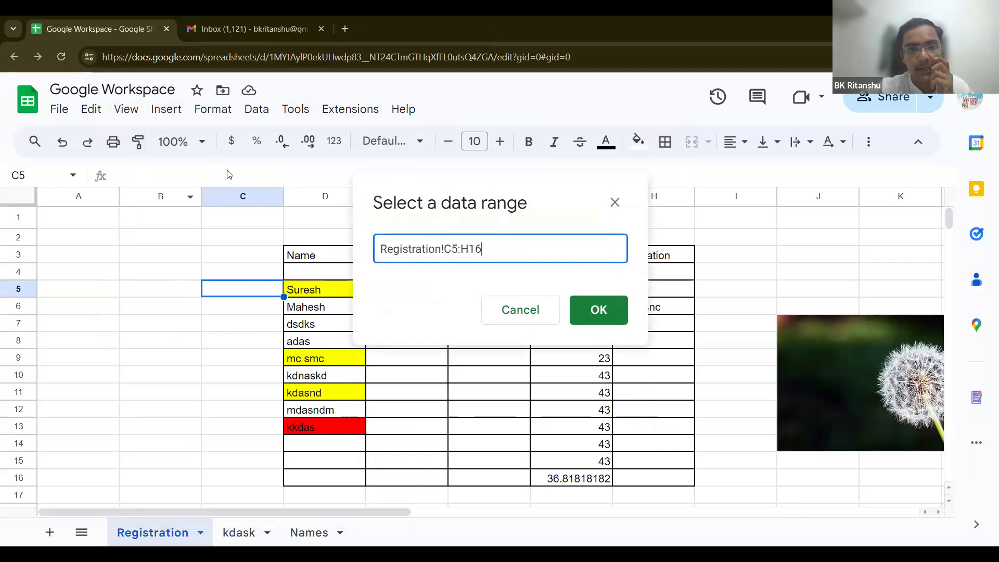
drag(310, 294, 572, 427)
drag(635, 482, 640, 484)
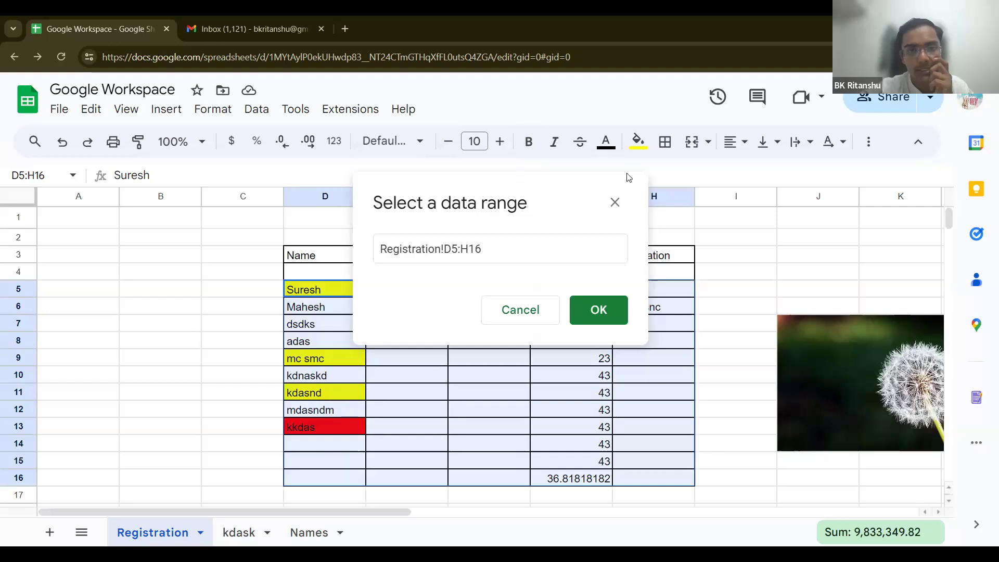
drag(511, 182, 634, 174)
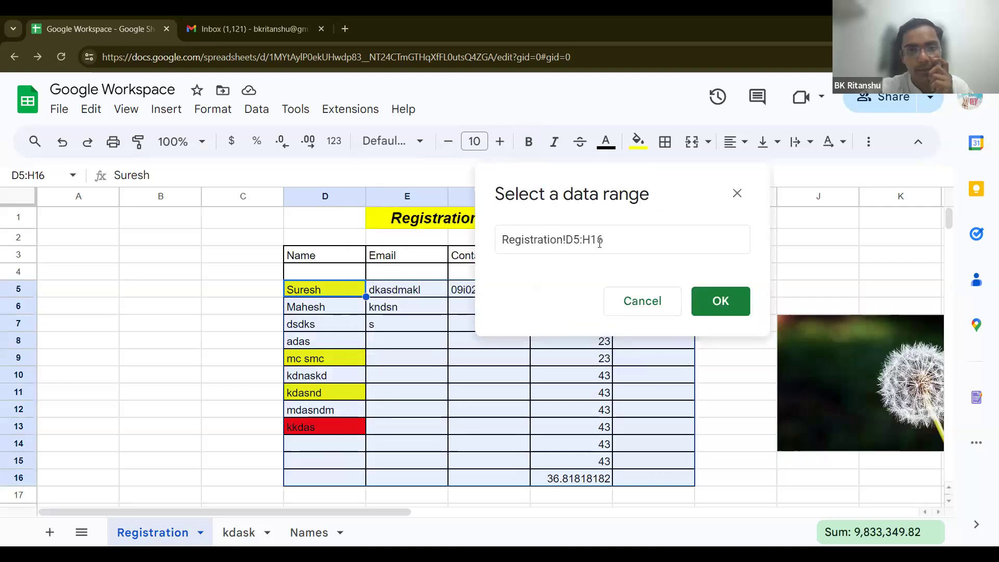
click(232, 535)
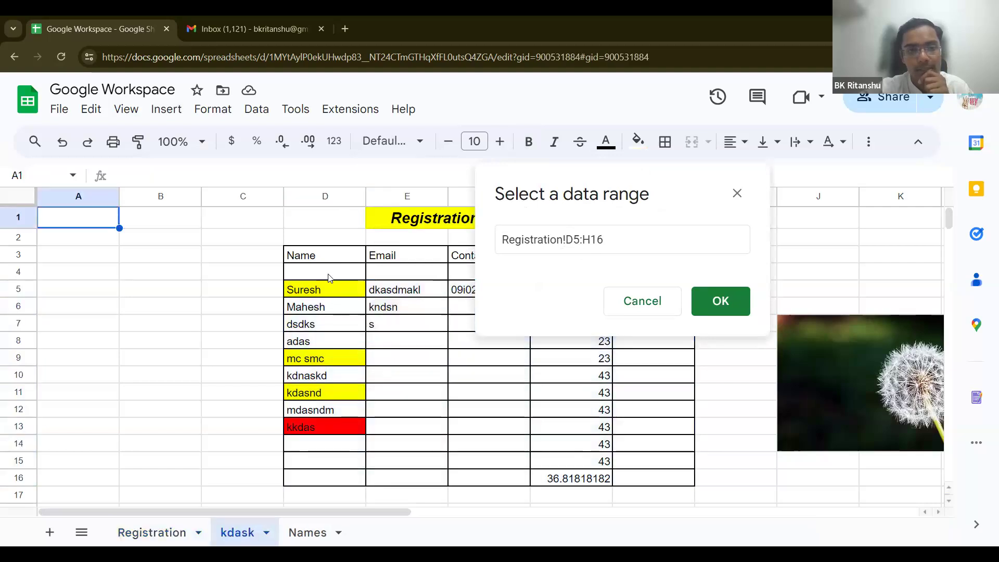
drag(309, 291, 675, 467)
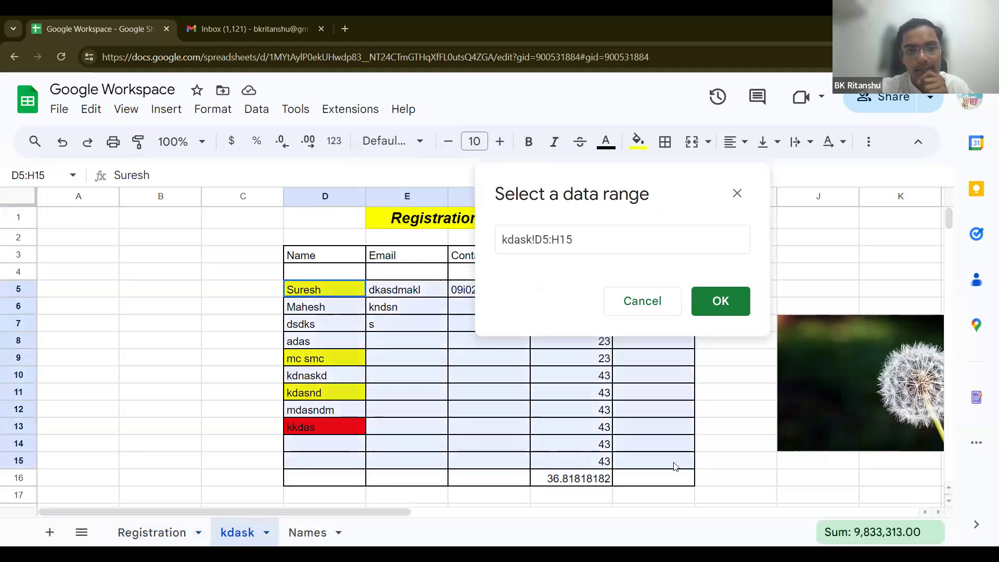
click(708, 291)
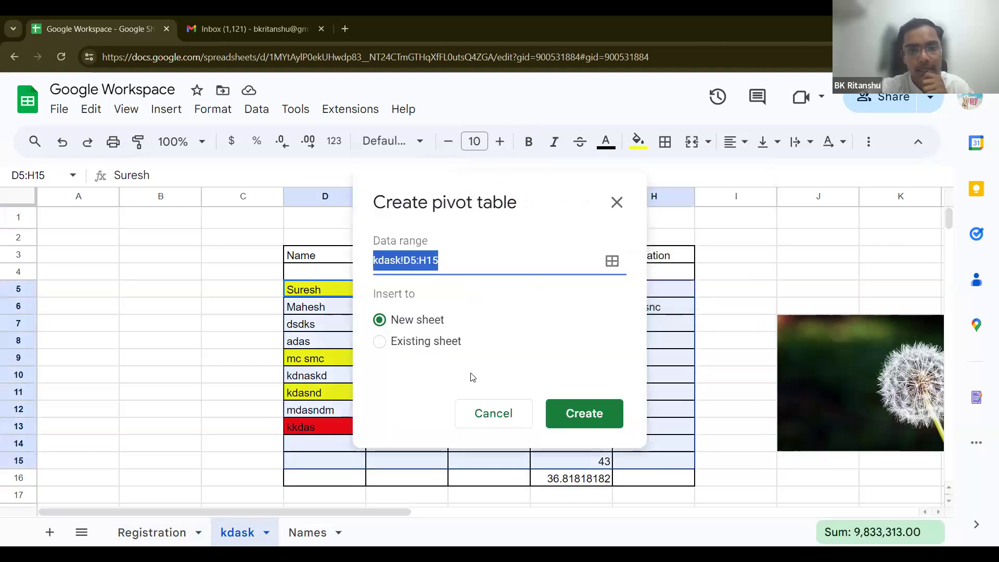
click(562, 417)
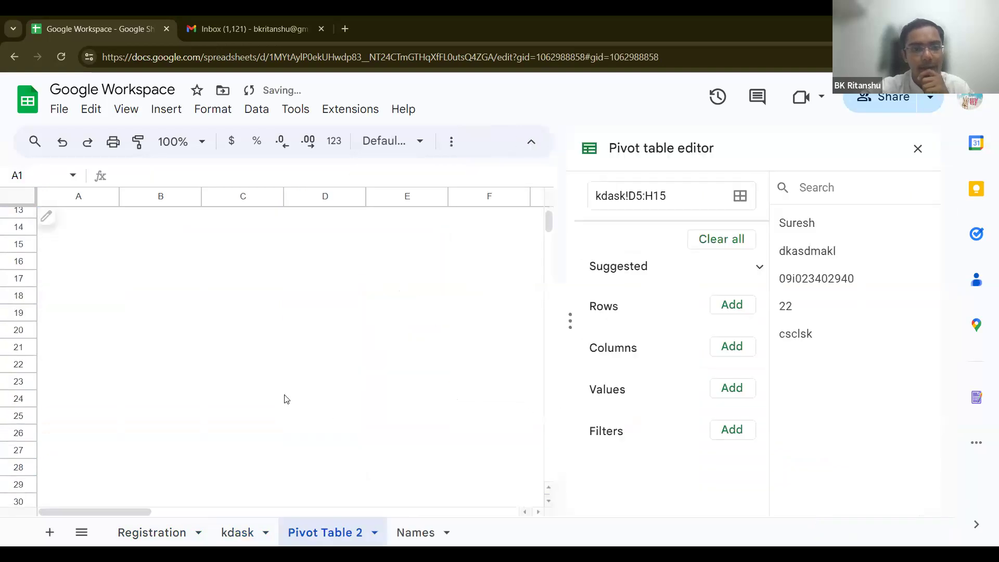
scroll(286, 398, down, 10)
scroll(286, 399, up, 10)
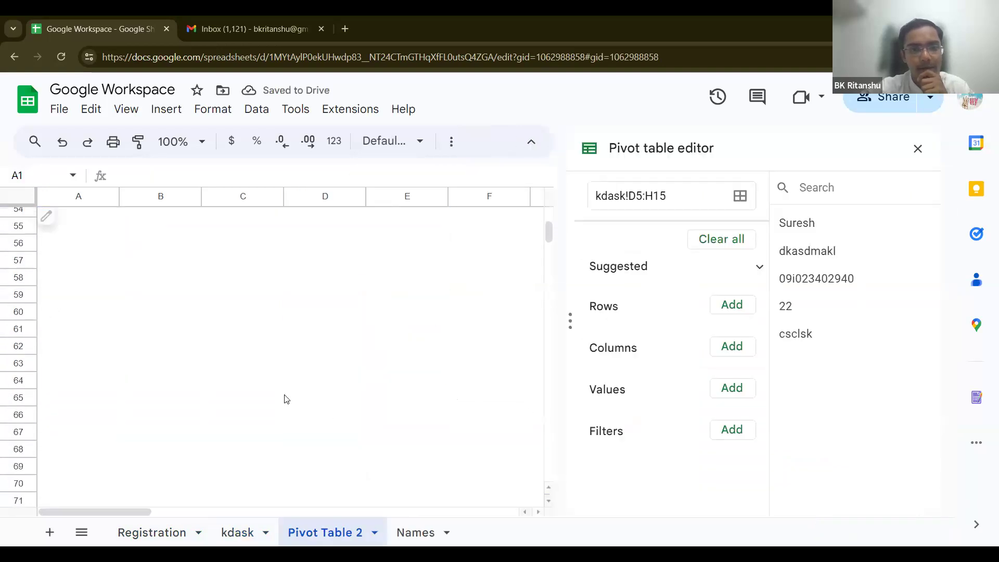
Step: On the Registration sheet, select cell A8 and insert a chart from the Insert menu
click(181, 533)
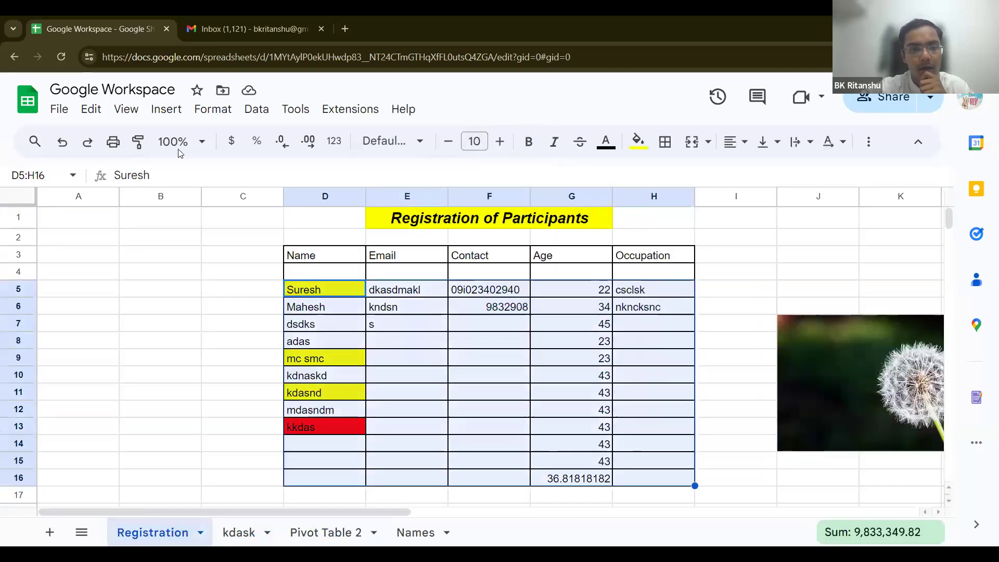
click(174, 111)
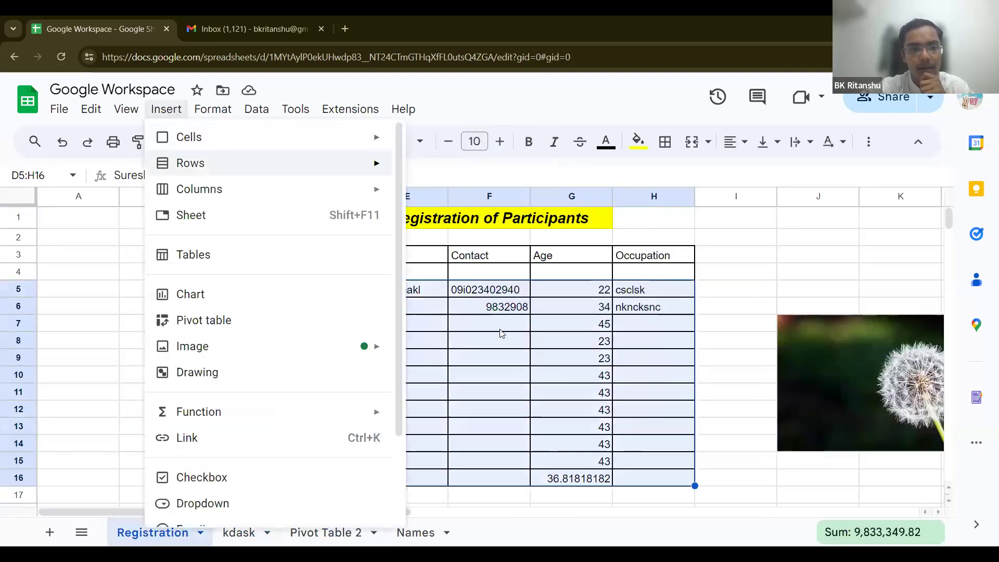
click(119, 341)
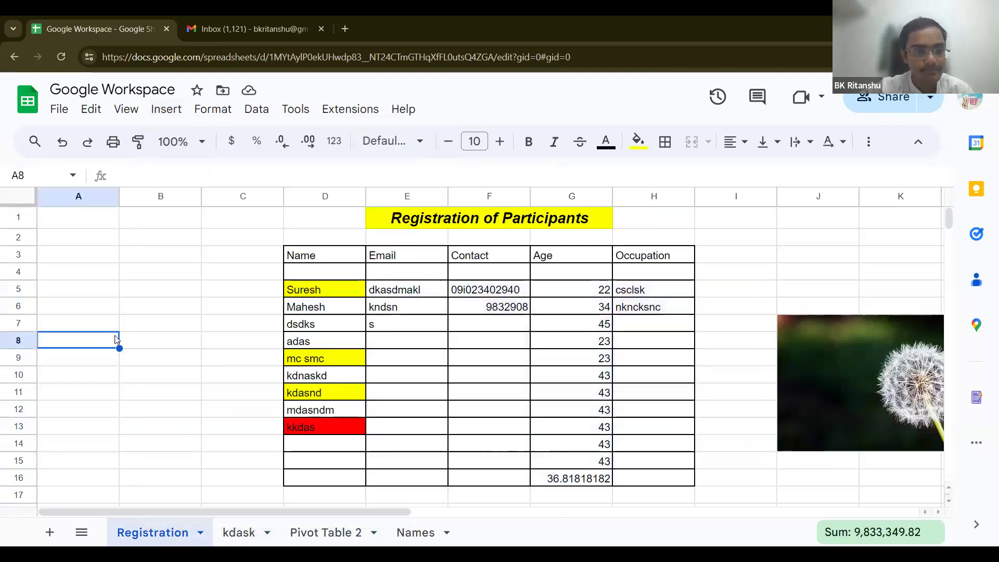
click(167, 111)
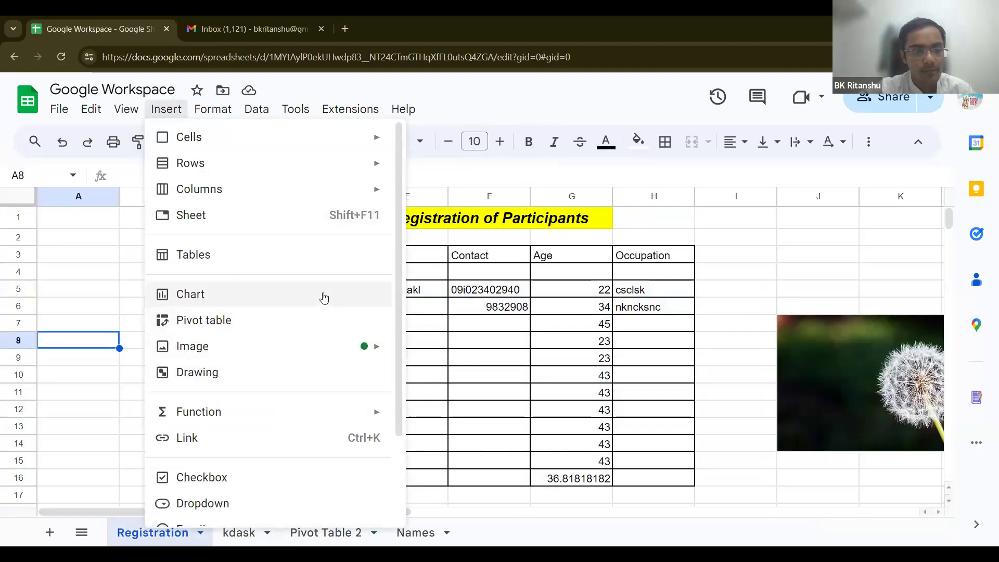
click(165, 108)
click(166, 109)
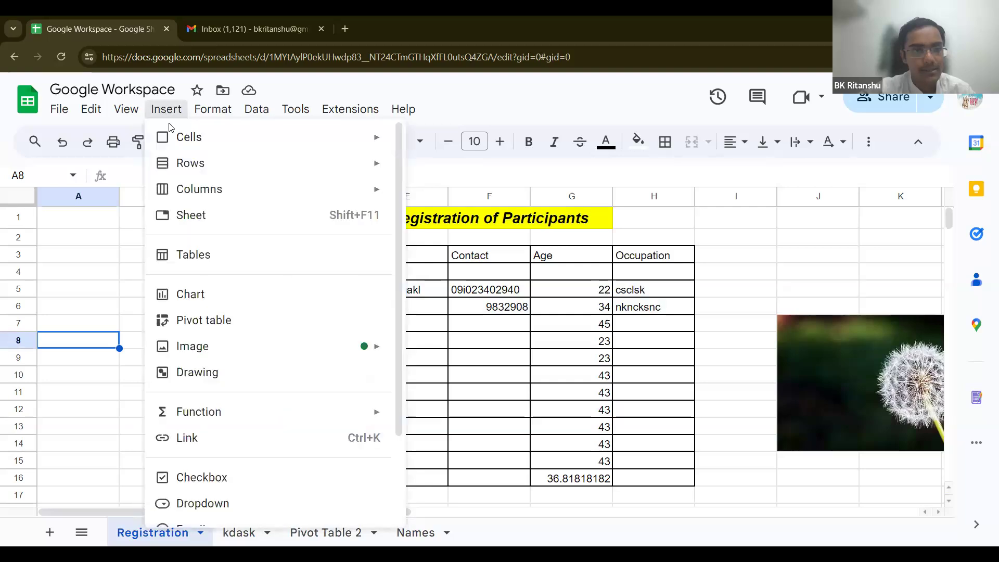
click(284, 300)
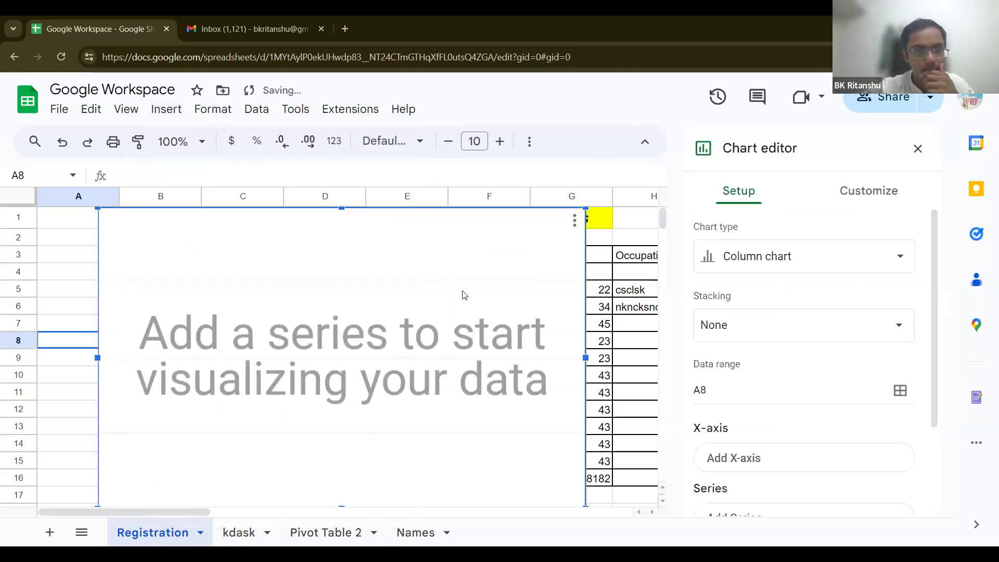
Step: Move the empty chart down to about row 20, keeping it an unstacked column chart
scroll(500, 319, down, 3)
scroll(500, 322, up, 3)
drag(506, 431, 517, 528)
drag(518, 379, 553, 499)
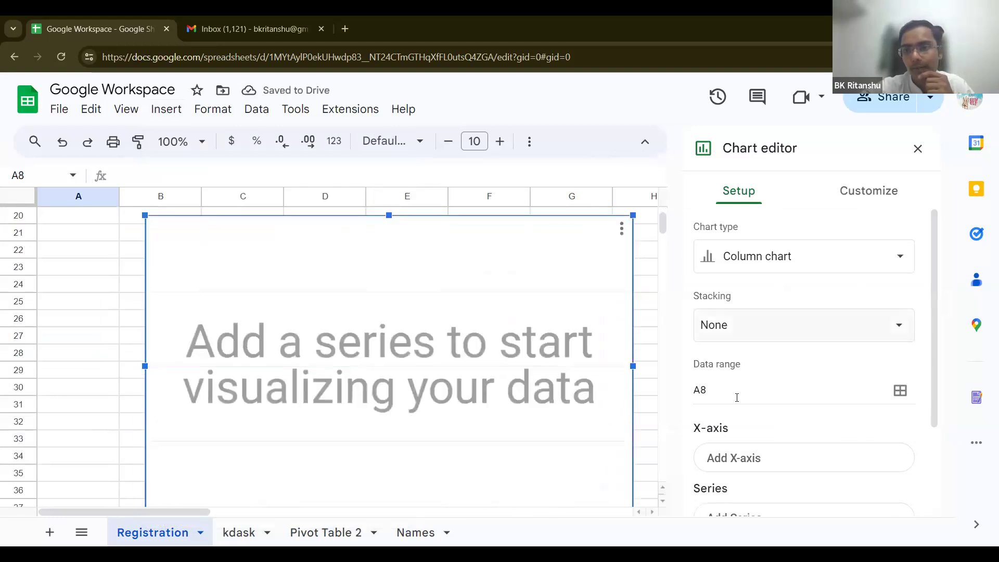
click(783, 327)
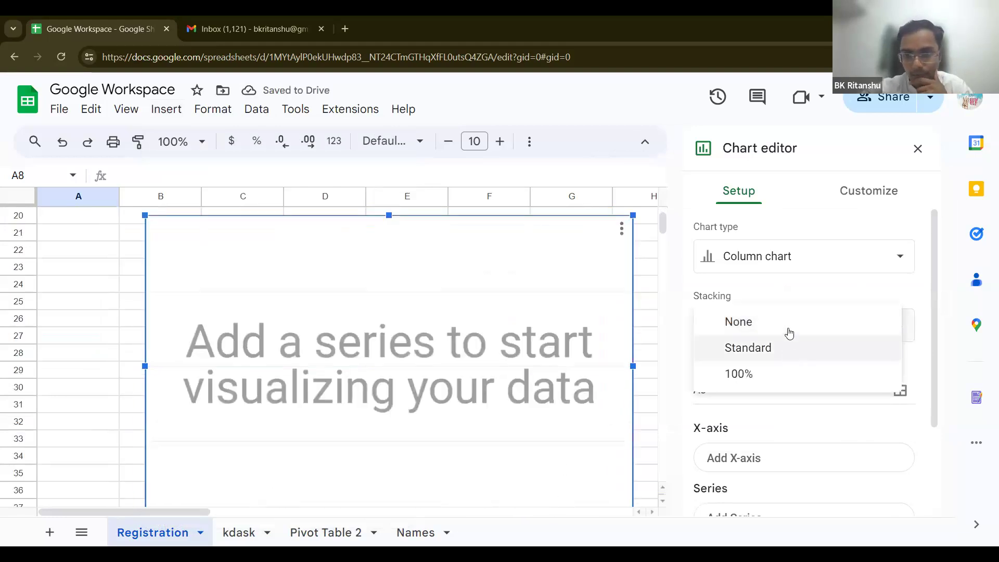
click(789, 321)
click(767, 256)
click(766, 256)
Step: Cancel the data range picker without changes and delete the empty chart
click(760, 387)
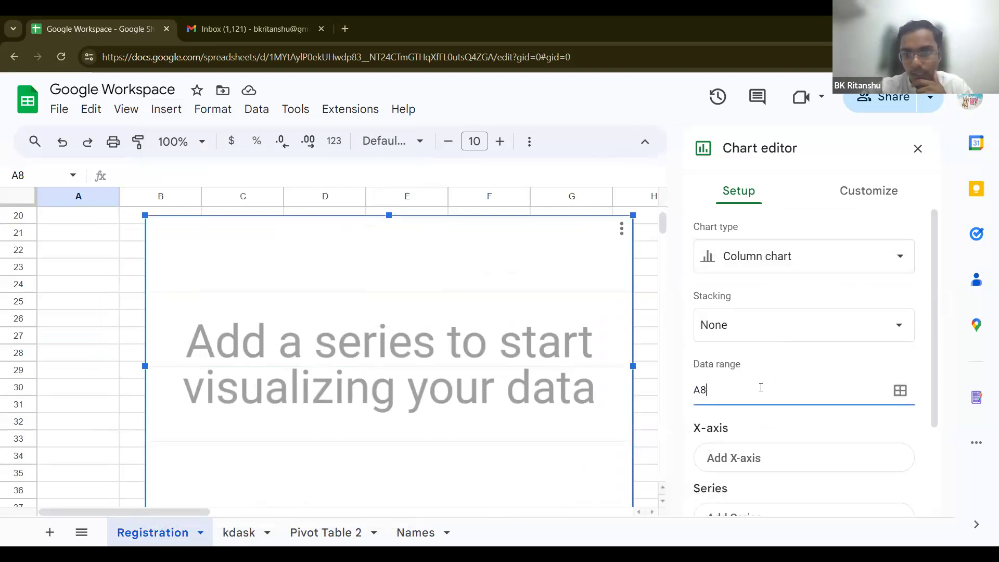
click(901, 391)
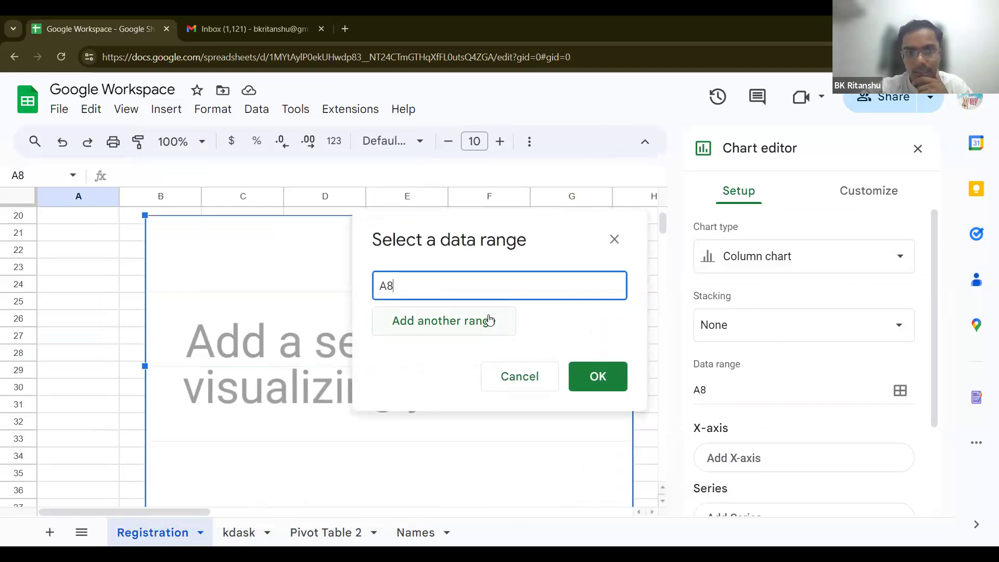
click(477, 321)
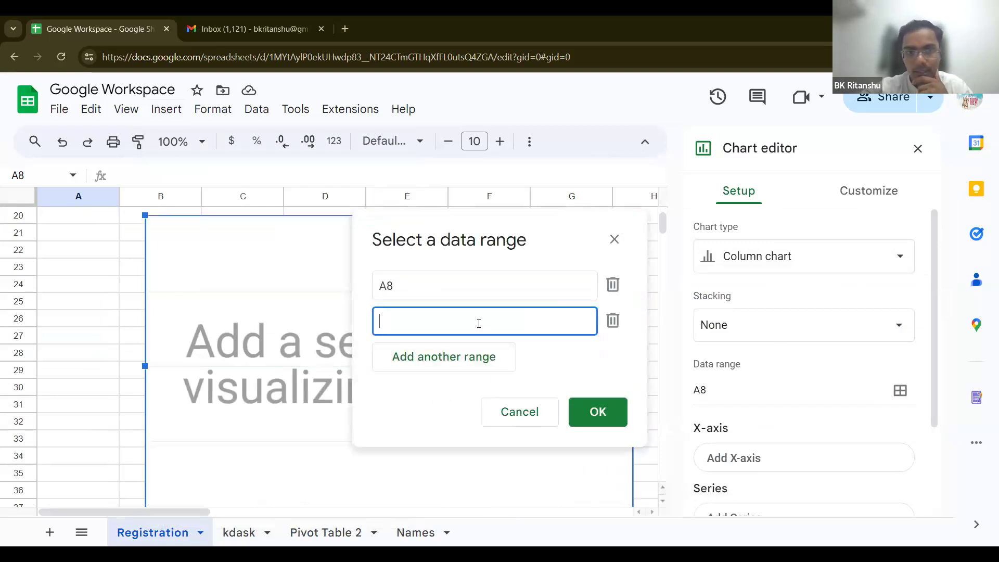
click(614, 321)
click(614, 239)
click(555, 328)
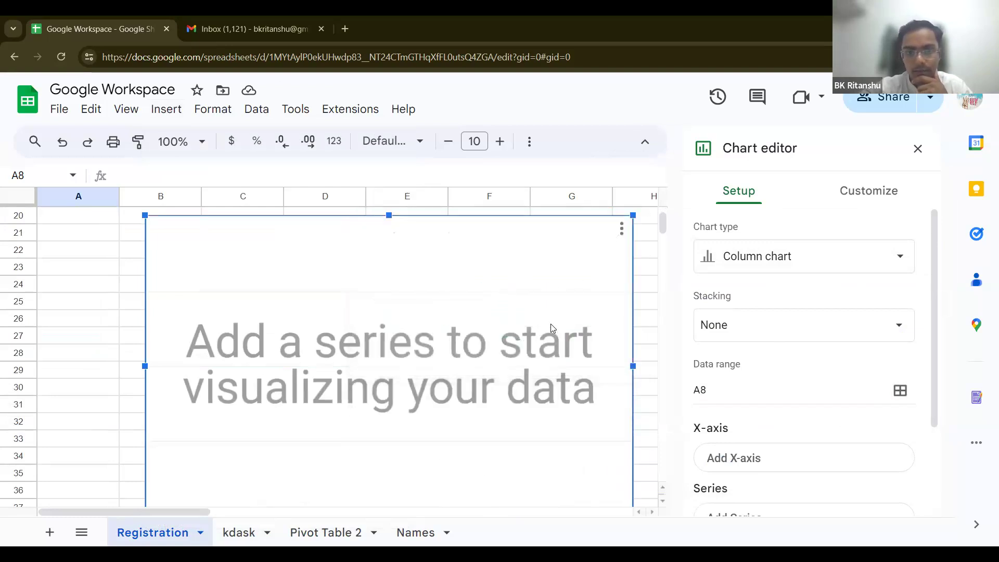
key(Delete)
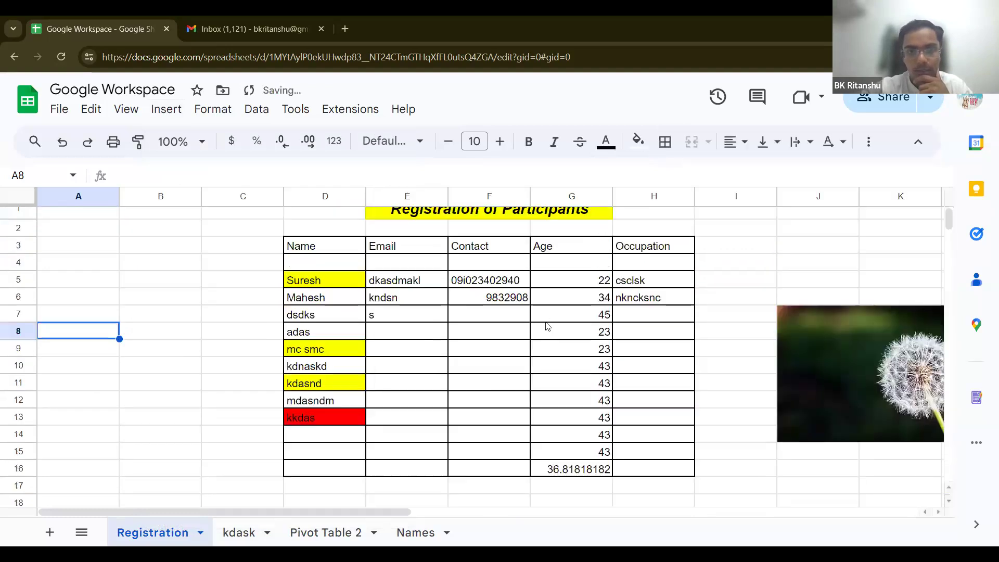
drag(338, 258, 675, 477)
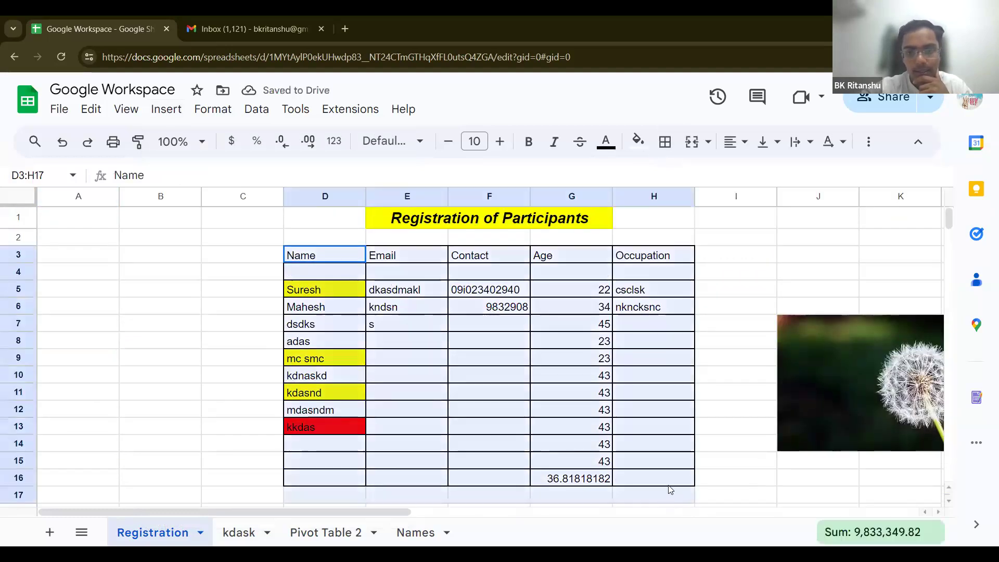
click(166, 109)
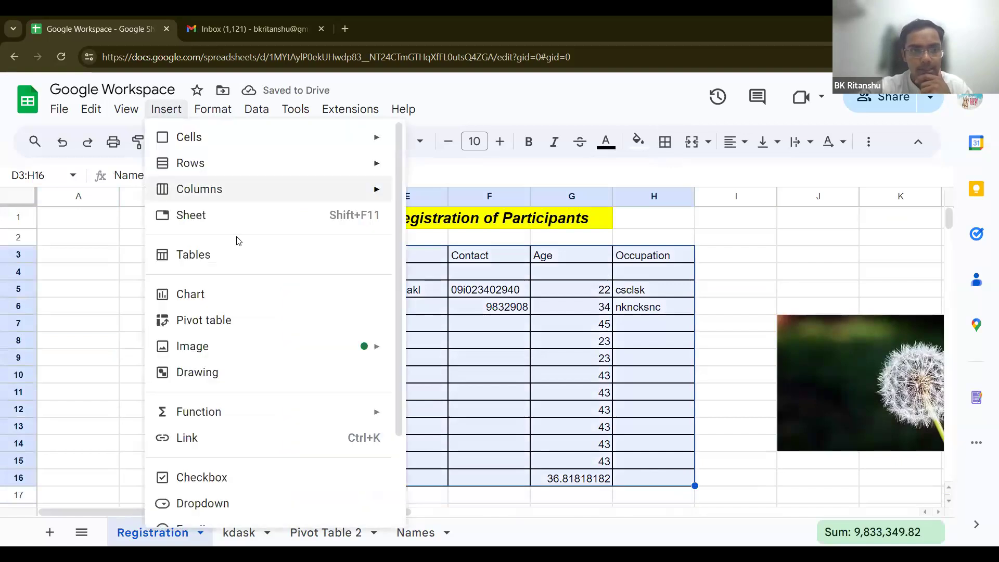
key(Escape)
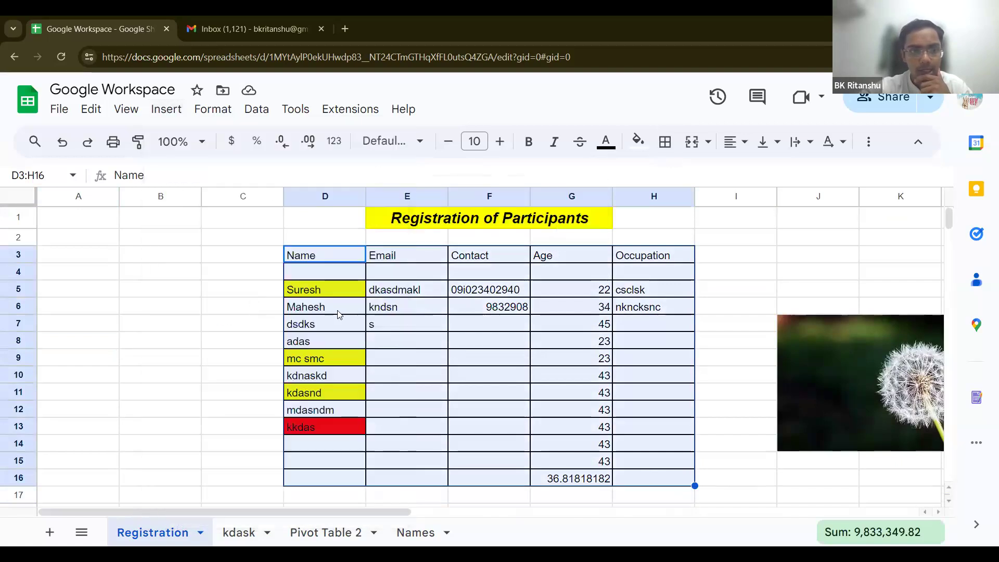
scroll(338, 312, down, 2)
drag(339, 312, 357, 408)
scroll(359, 411, down, 2)
drag(368, 329, 385, 445)
drag(389, 360, 422, 504)
drag(448, 284, 465, 341)
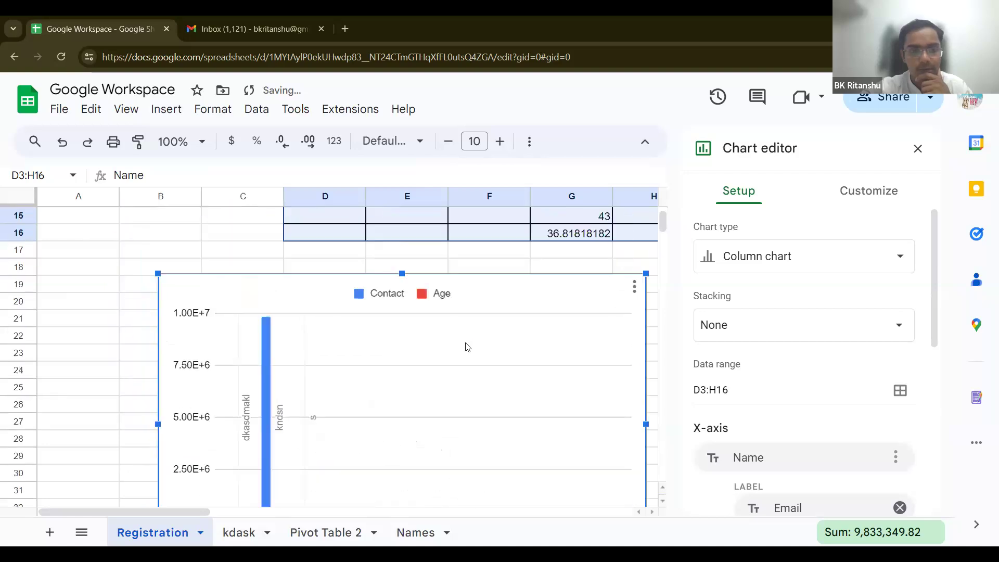
scroll(465, 343, down, 2)
scroll(467, 347, up, 2)
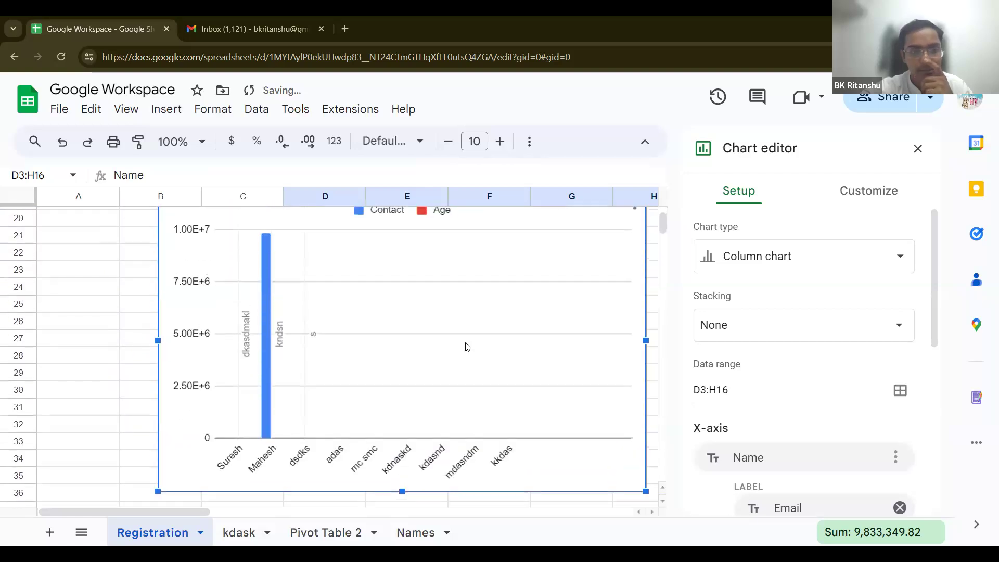
scroll(467, 347, up, 1)
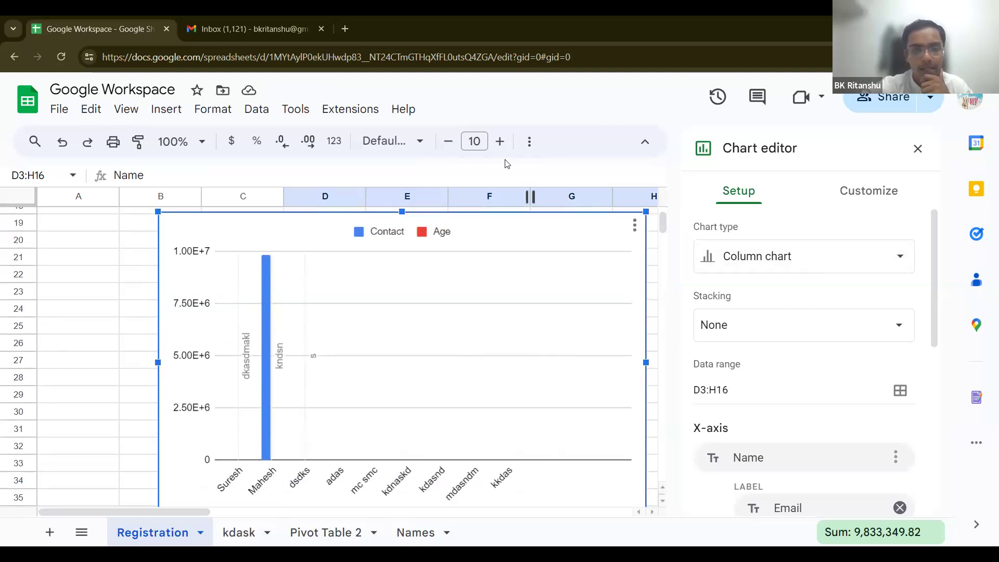
key(Delete)
scroll(252, 237, up, 5)
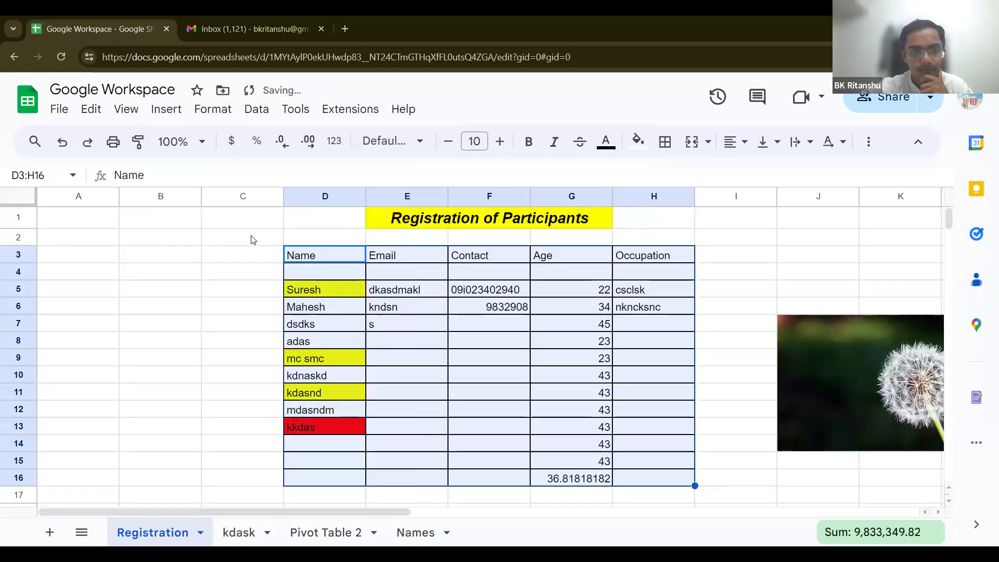
click(233, 243)
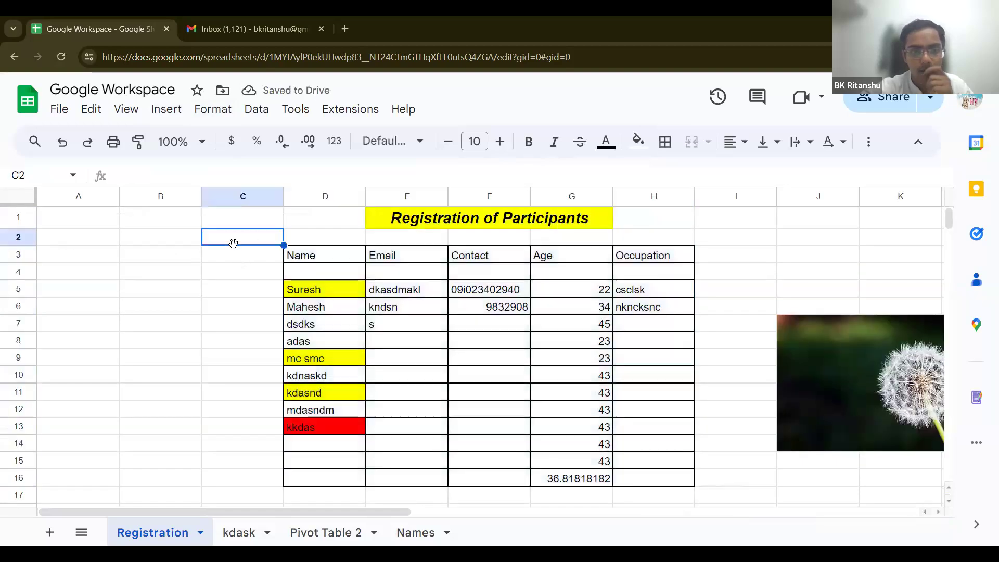
click(167, 109)
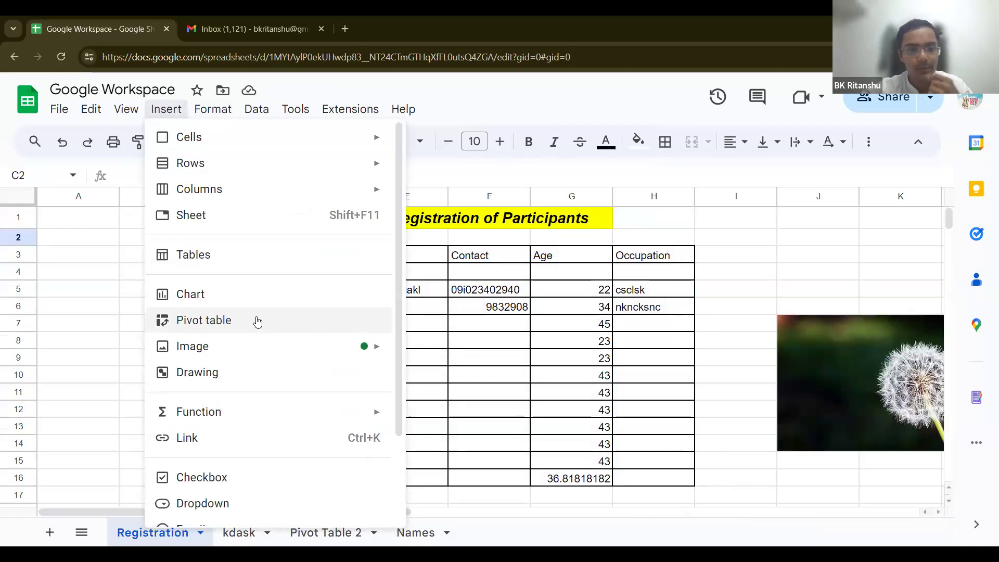
scroll(257, 322, down, 3)
scroll(256, 321, up, 3)
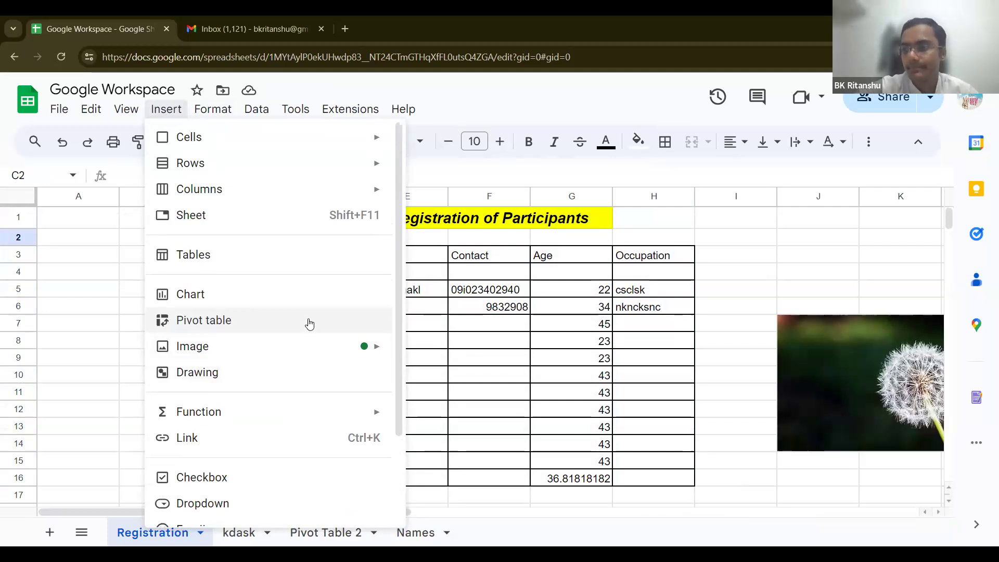
click(109, 328)
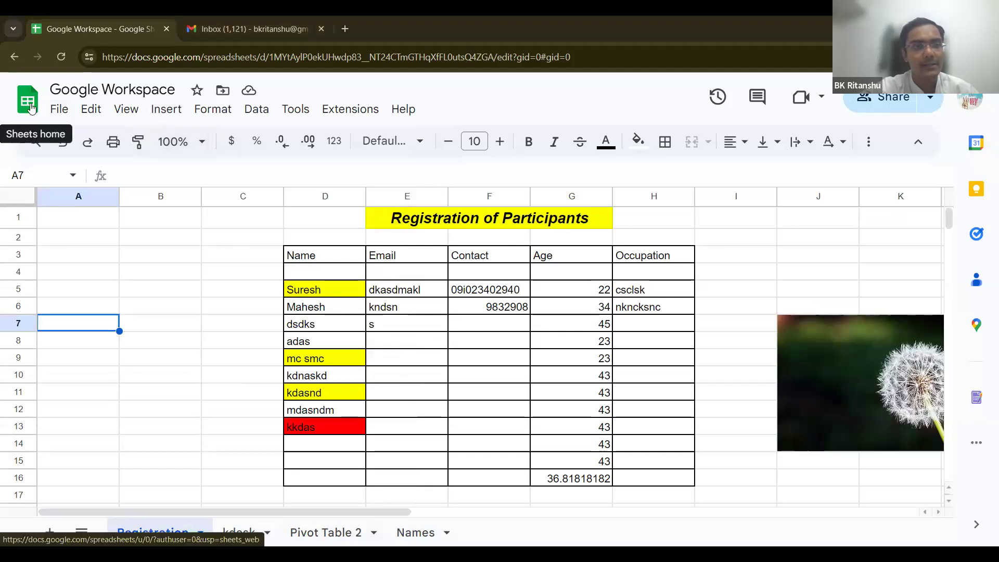
Step: Close the spreadsheet and Gmail tabs, then load Google Slides by entering 'slid' in the address bar
click(166, 28)
click(167, 28)
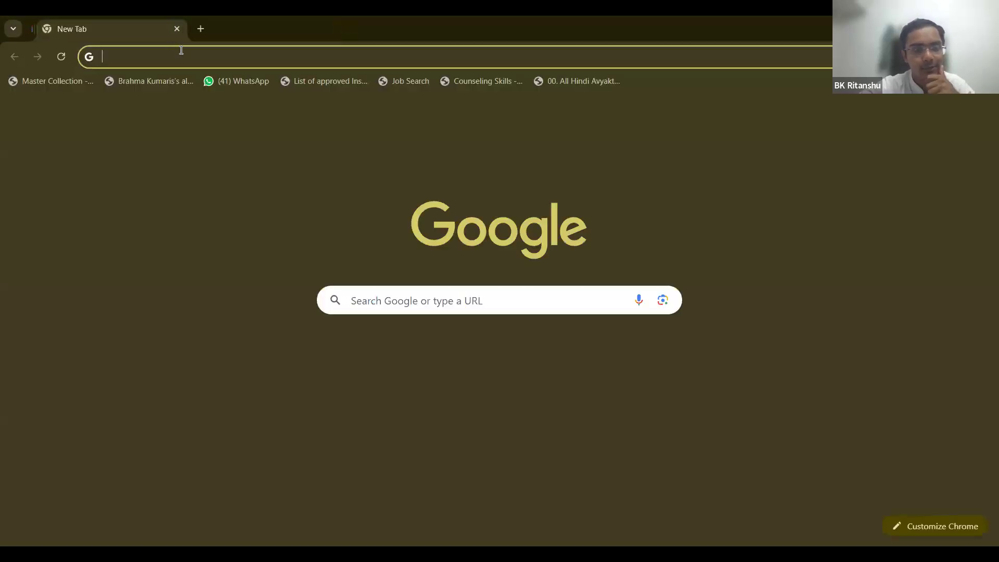
text(slid)
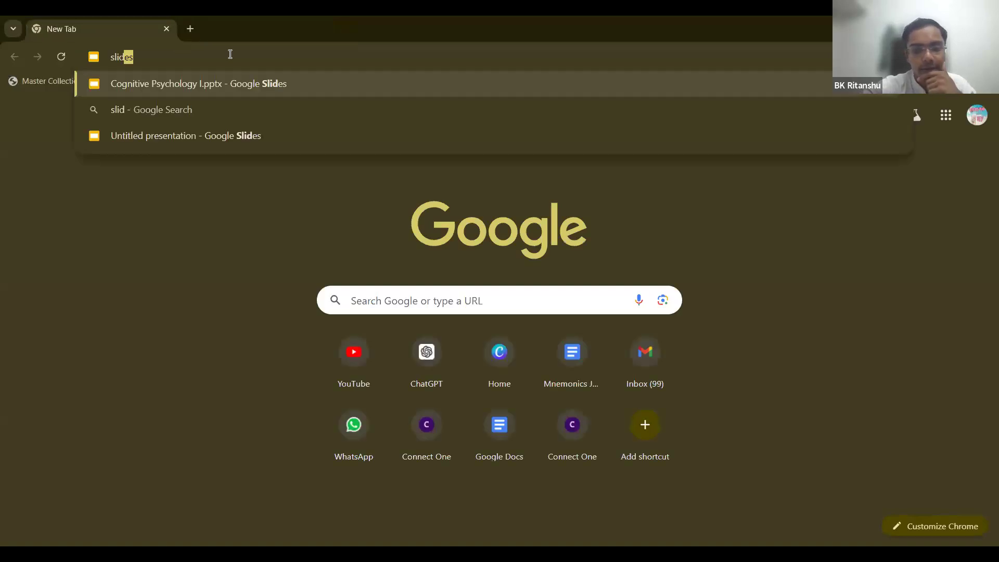
key(Return)
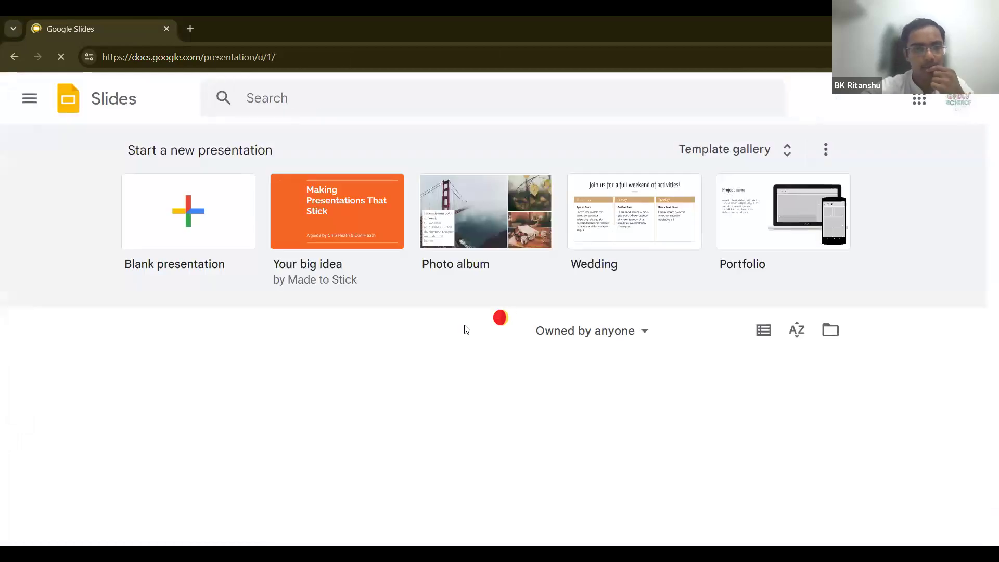
Step: Browse Recent presentations and open the 'Finding Inner Peace' meditation deck
scroll(465, 330, down, 2)
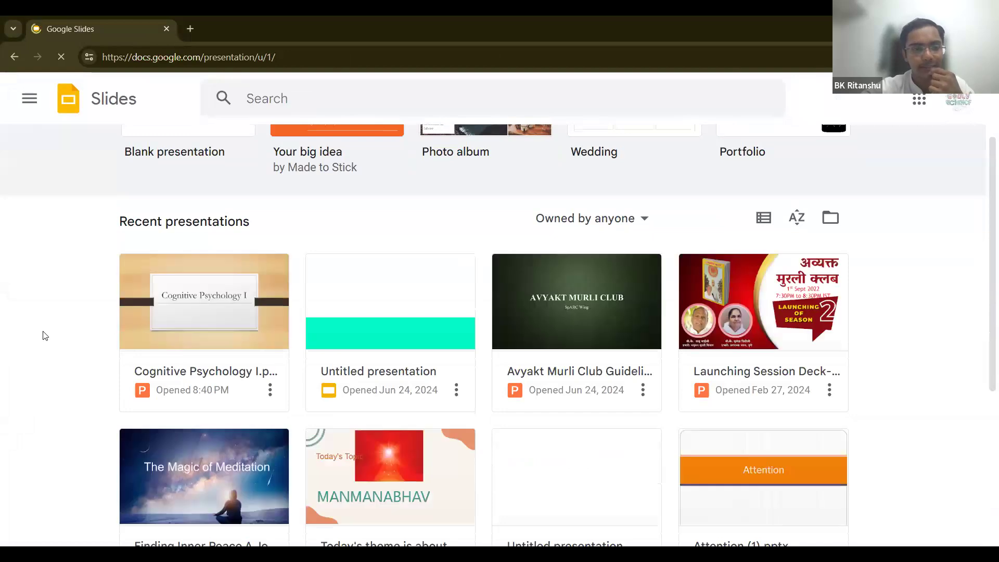
scroll(45, 335, down, 2)
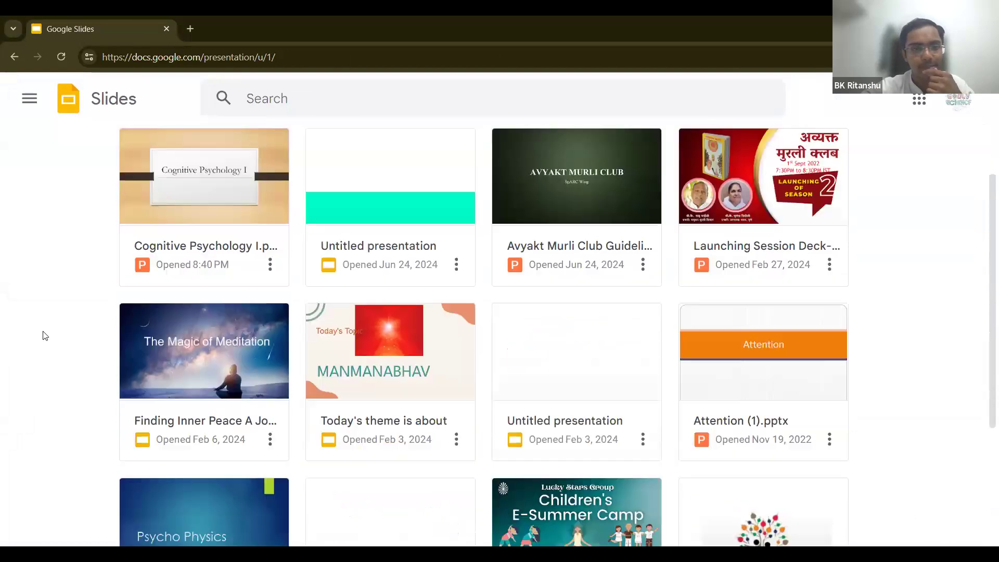
scroll(45, 335, down, 1)
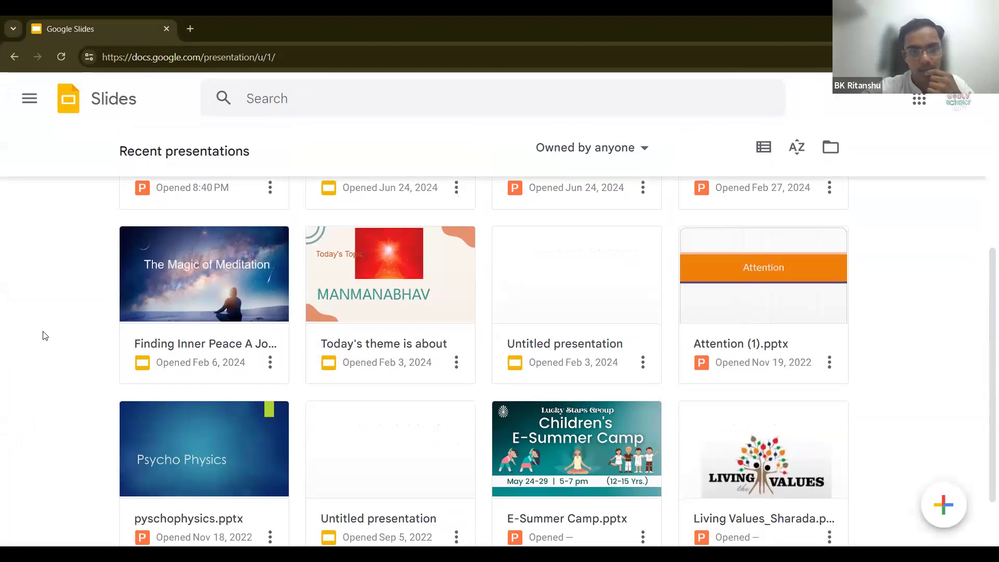
scroll(45, 335, up, 2)
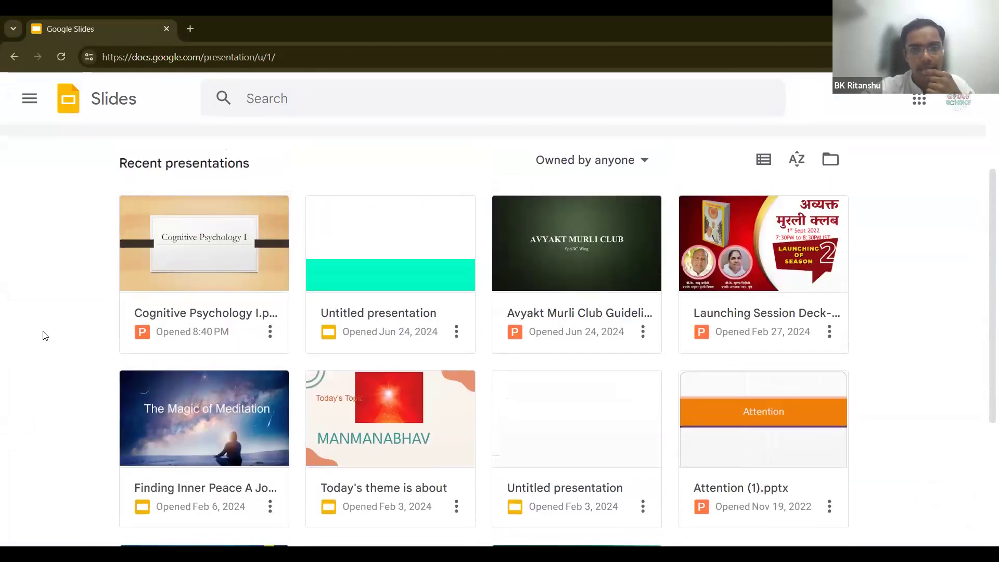
scroll(45, 336, up, 2)
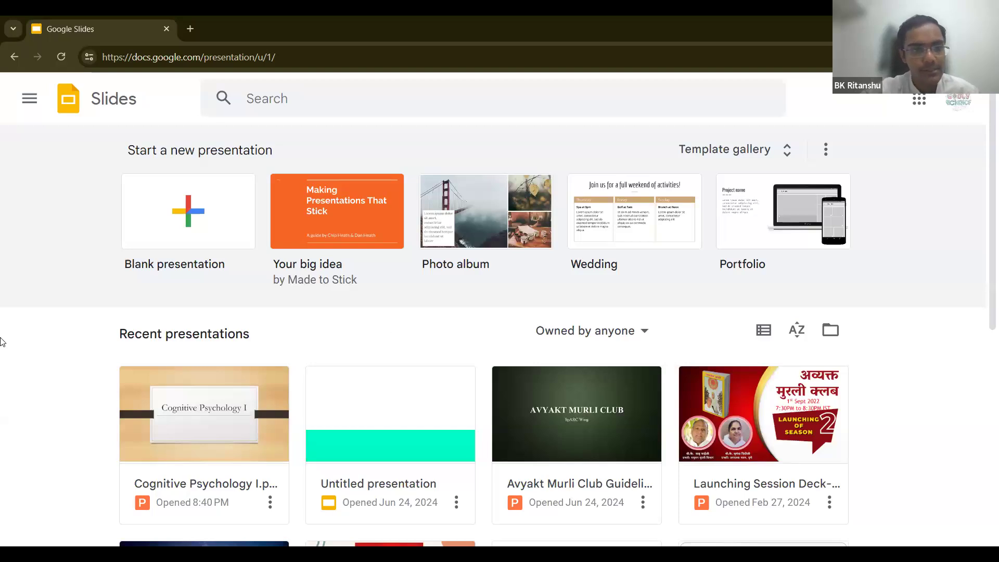
scroll(2, 342, down, 7)
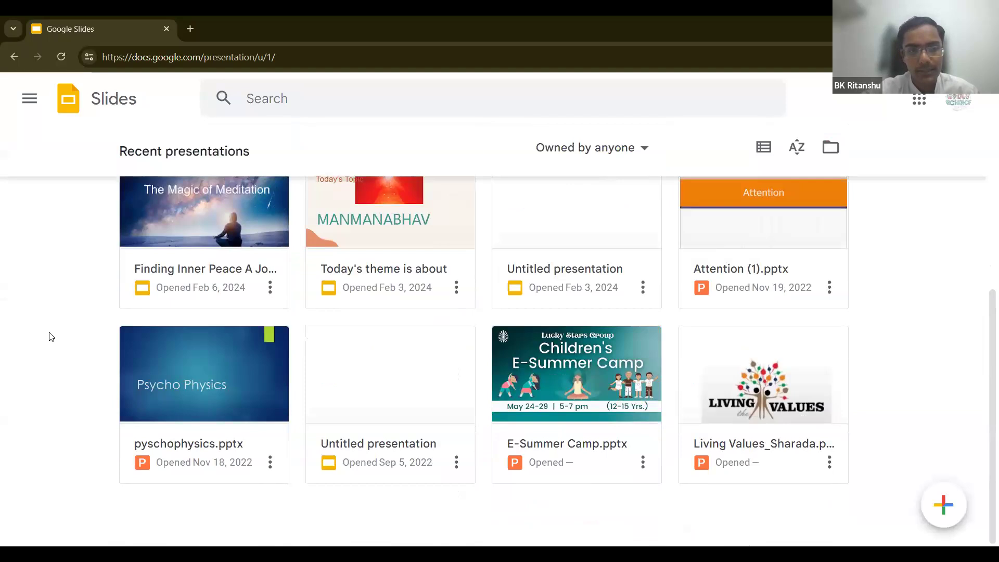
scroll(72, 325, up, 2)
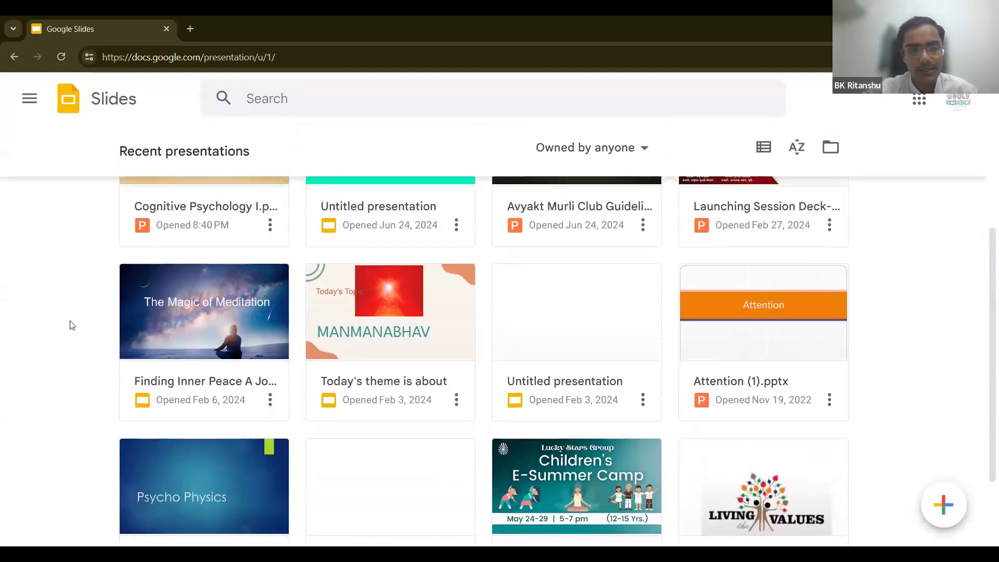
scroll(72, 326, down, 2)
scroll(72, 325, up, 1)
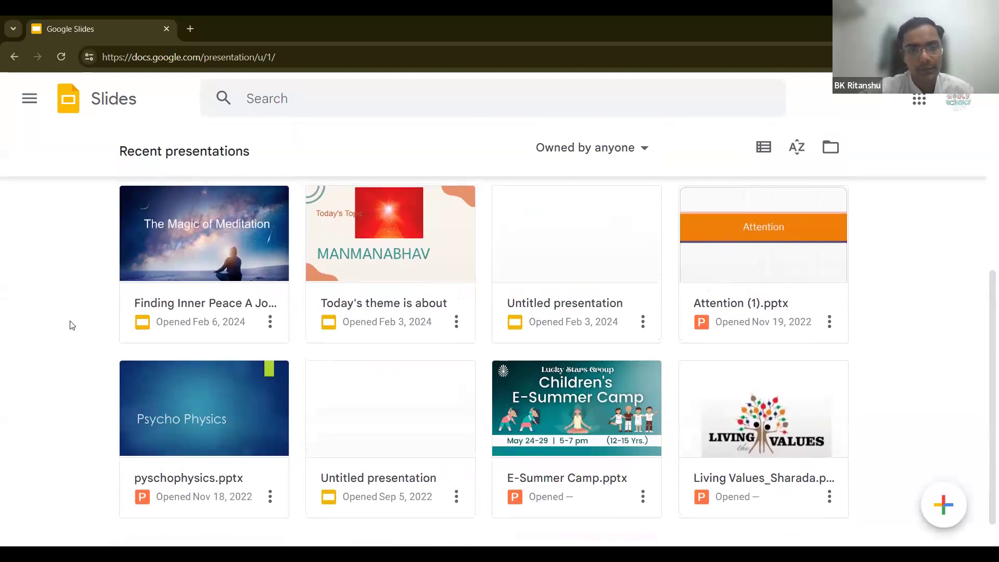
scroll(72, 325, up, 1)
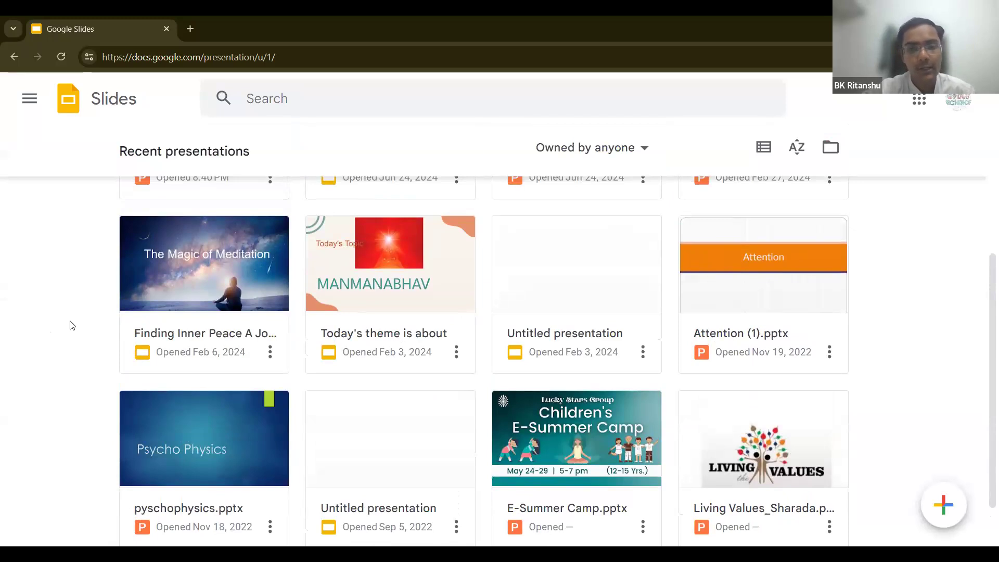
scroll(72, 325, up, 2)
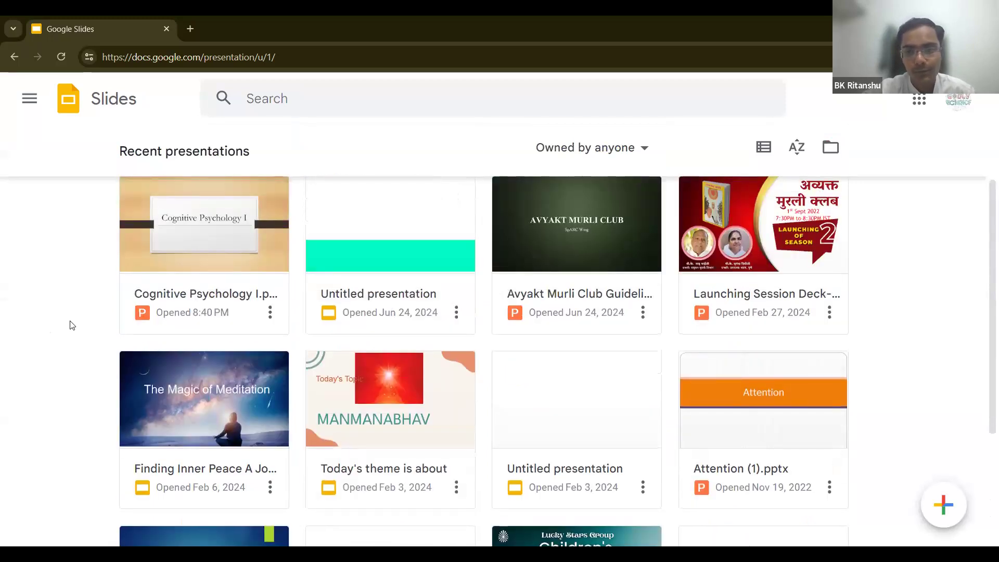
scroll(72, 325, up, 1)
scroll(72, 325, down, 3)
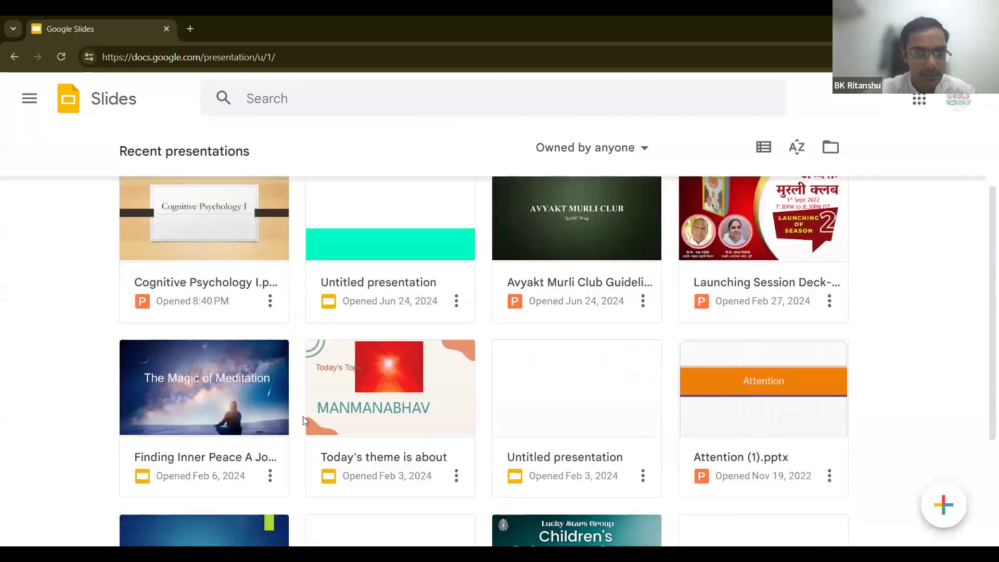
click(258, 415)
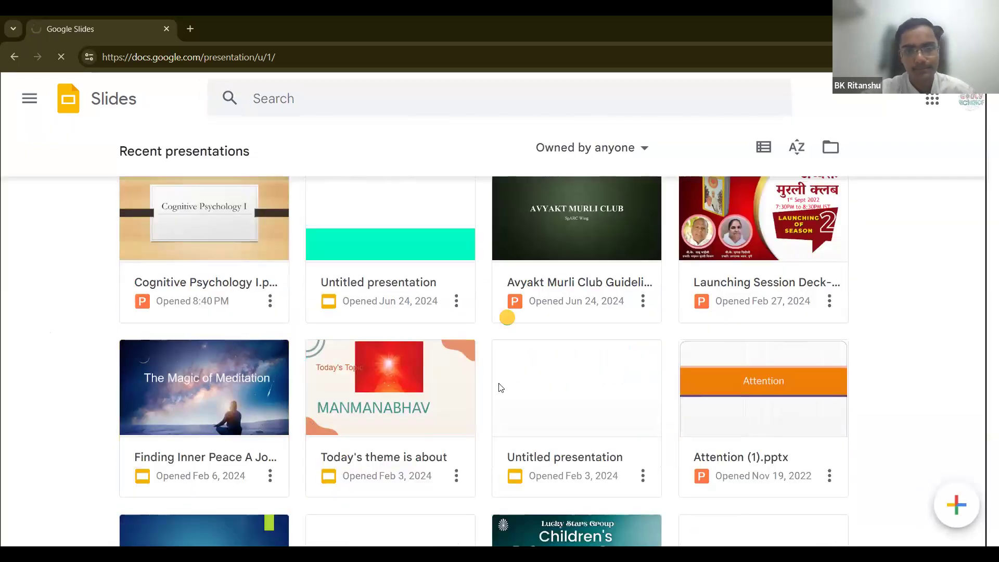